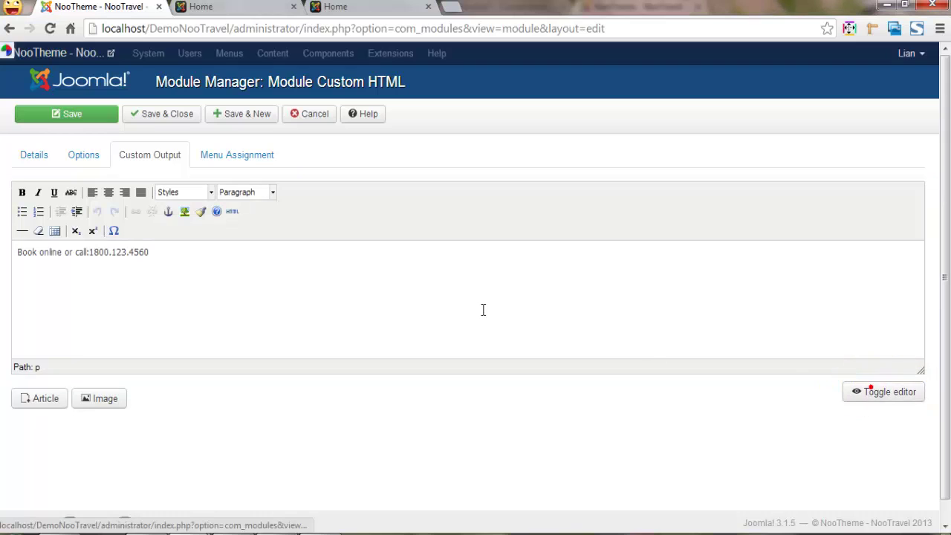
Save and close the Call Number module assigned to all pages, and reload the demo site's home page to check it
left_click(239, 160)
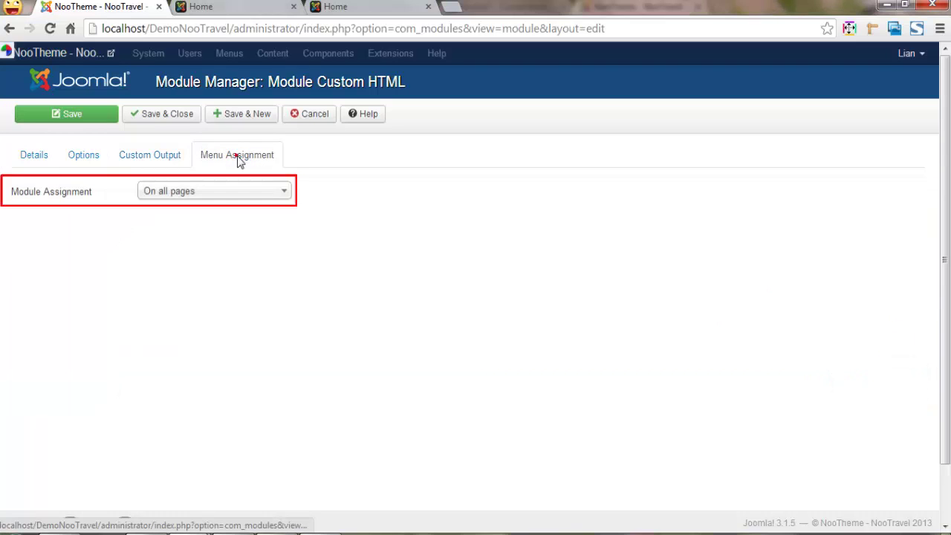
left_click(165, 116)
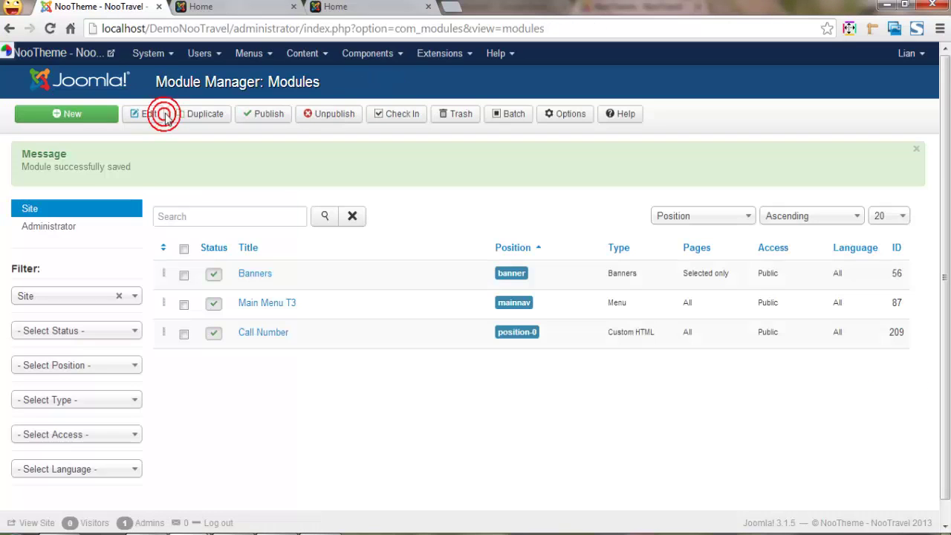
left_click(197, 7)
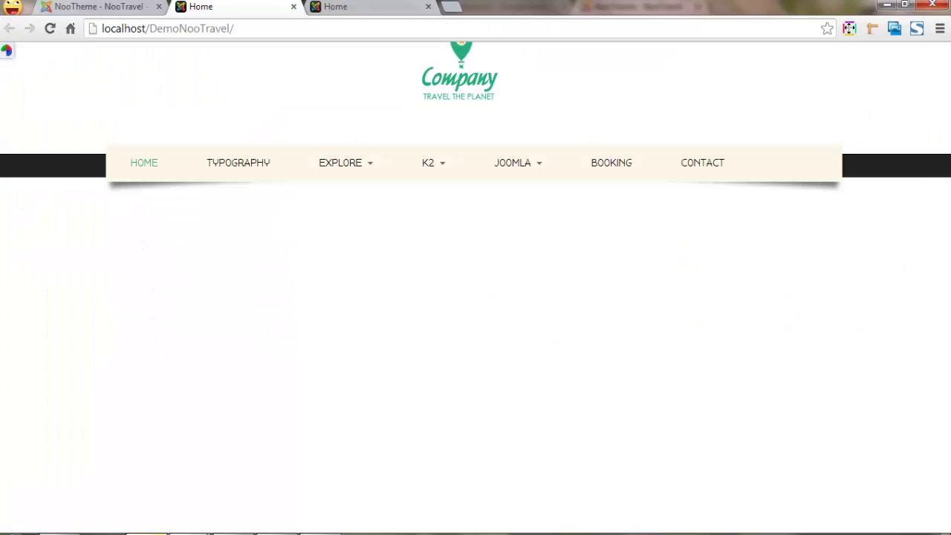
left_click(240, 27)
key("F5")
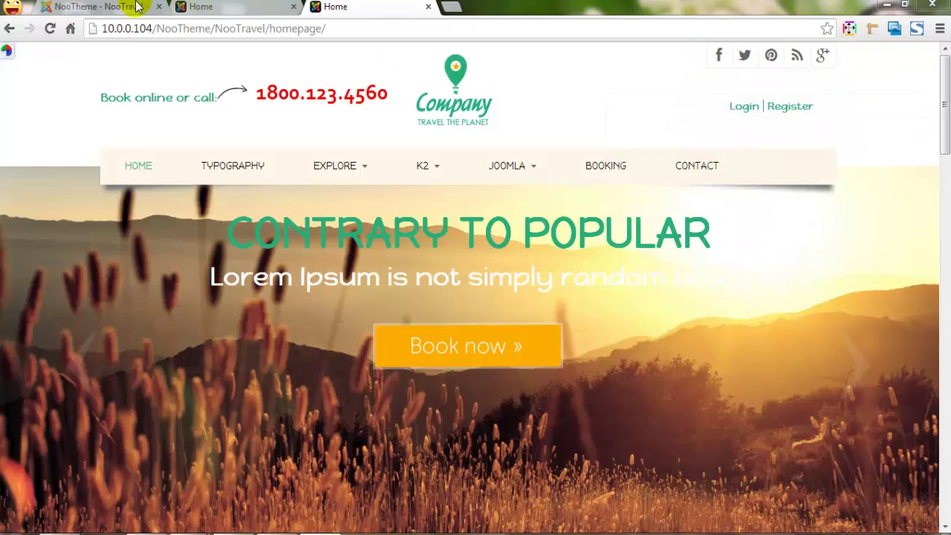
Create a new Custom HTML module titled "Social Media" in the Noo_travel position Social [social]
left_click(112, 7)
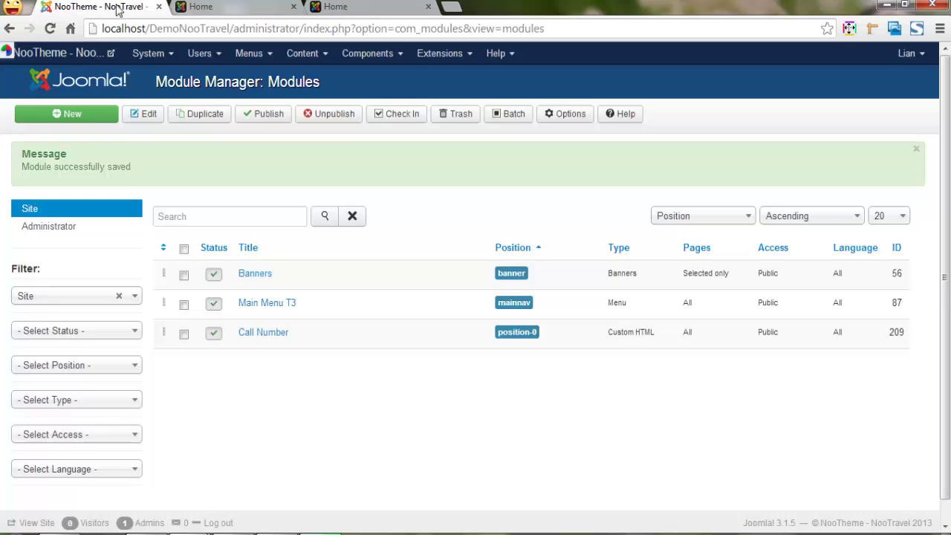
left_click(68, 119)
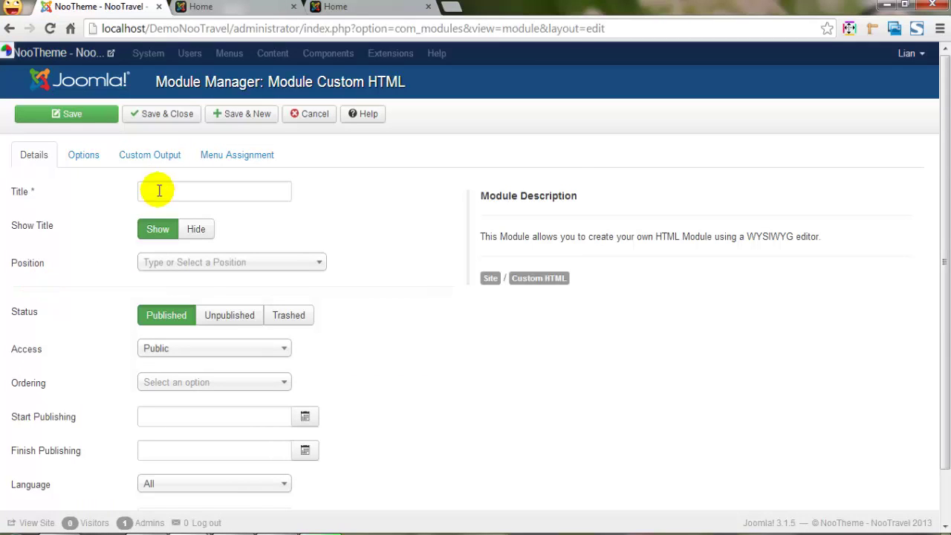
left_click(158, 193)
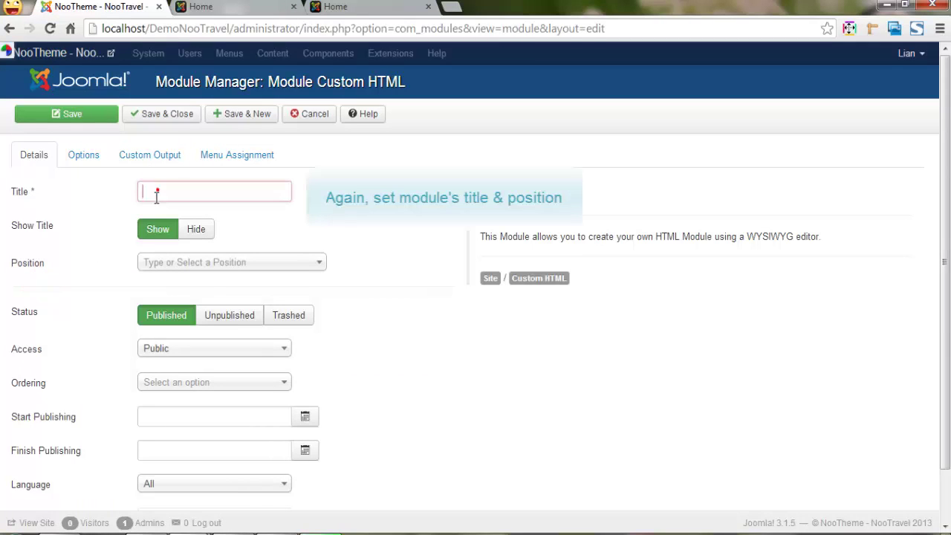
type("Social Media")
left_click(181, 270)
type("social")
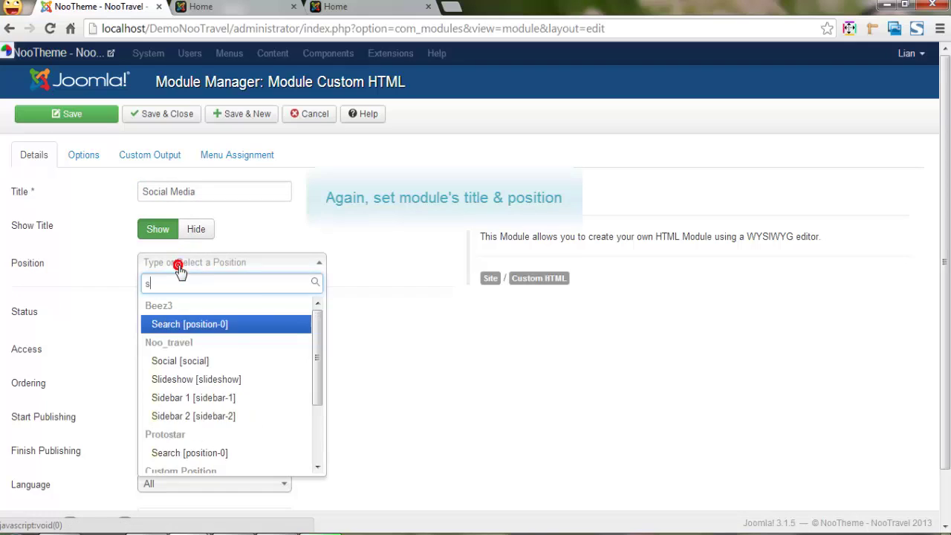
left_click(188, 325)
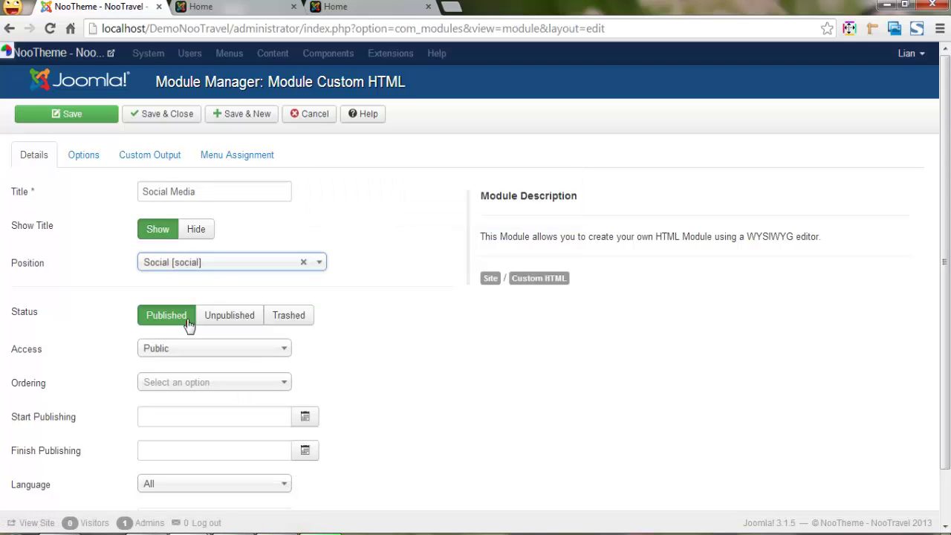
Set the Social Media module's class suffix to "social_media" in its advanced options
left_click(90, 155)
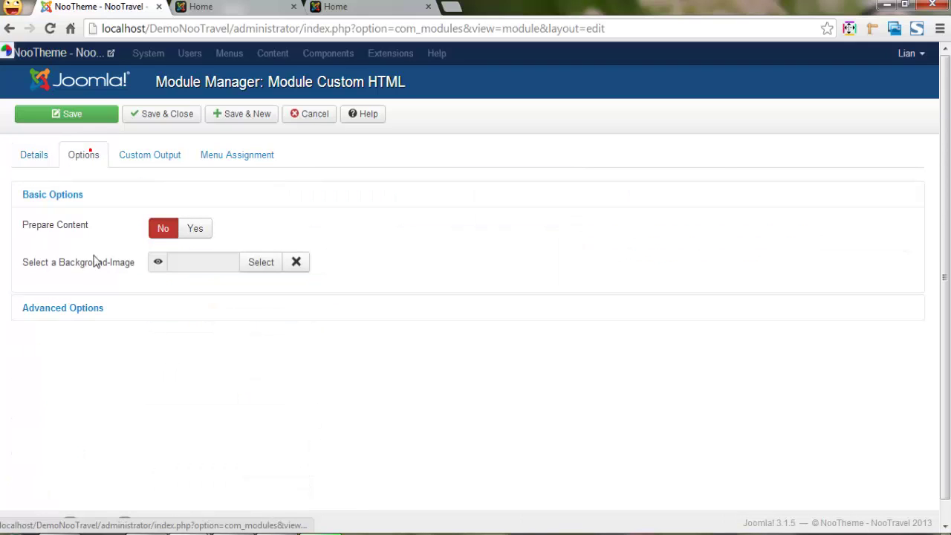
left_click(62, 311)
left_click(180, 286)
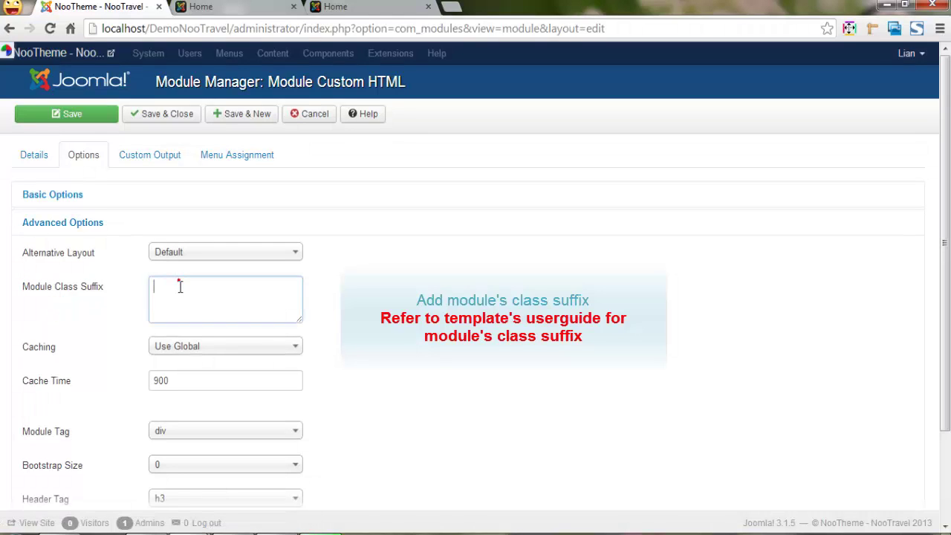
type("social_media")
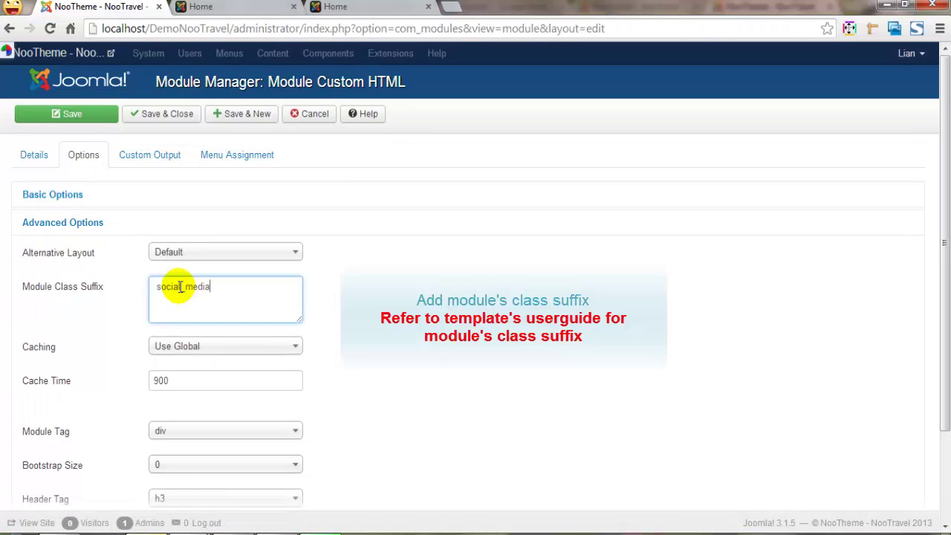
Enter the custom output as raw HTML: a "menu" class list with icon links for Facebook, Twitter, Pinterest, RSS Feed and Google Plus
left_click(149, 157)
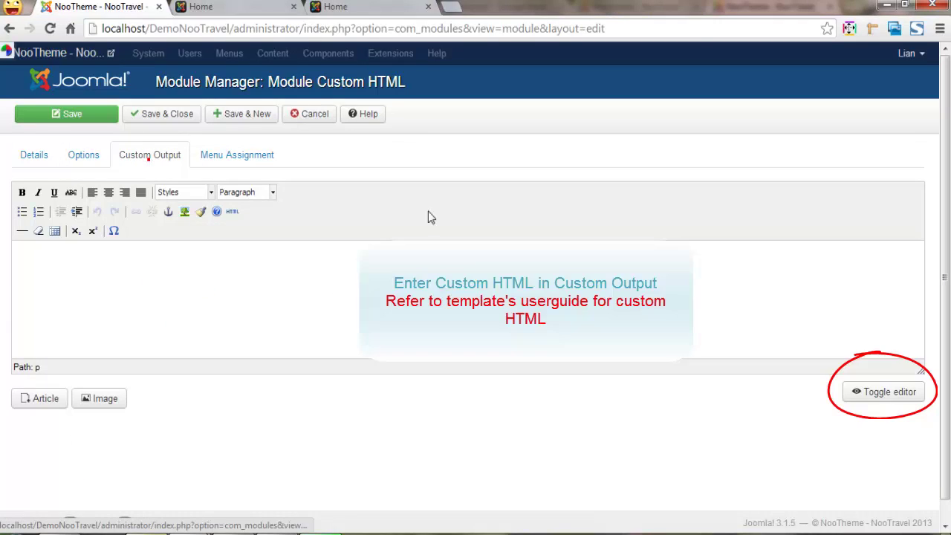
left_click(891, 400)
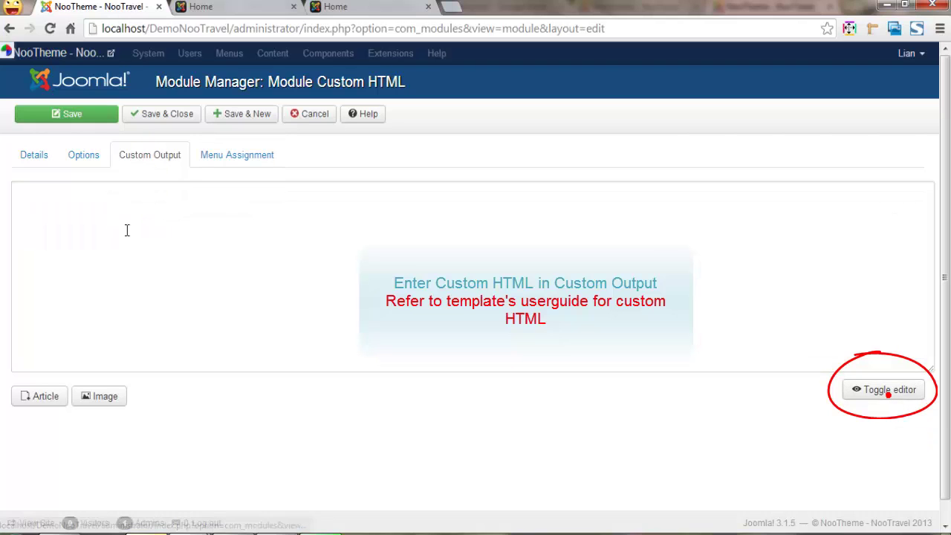
scroll(65, 198, "down", 1)
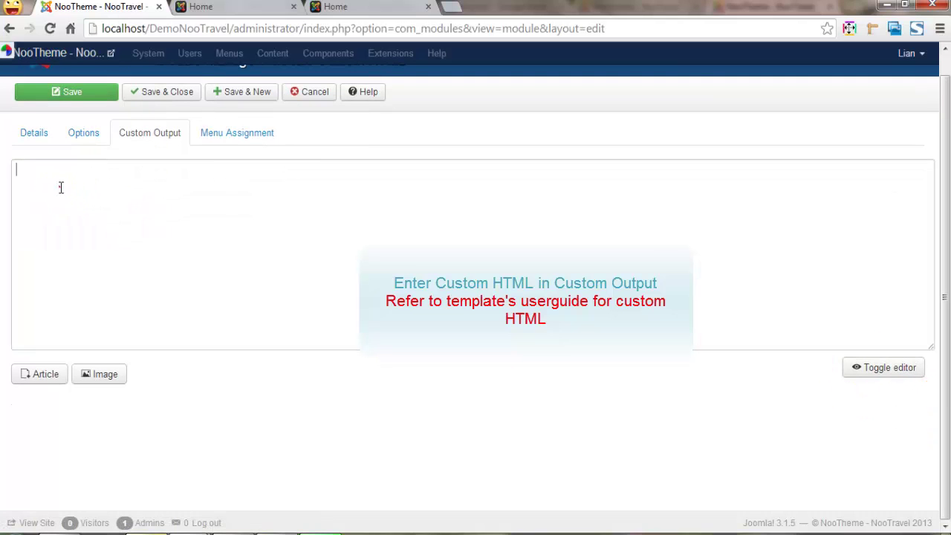
left_click(61, 187)
type("<ul class=\"menu\"> <li><a class=\"icon icon-facebook\" href=\"#\"><span class=\"social-title\">Facebook</span></a></li> <li><a class=\"icon icon-twitter\" href=\"#\"><span class=\"social-title\">Twitter</span></a></li> <li><a class=\"icon icon-pinterest\" href=\"#\"><span class=\"social-title\">Pinterest</span></a></li> <li><a class=\"icon icon-rss\" href=\"#\"><span class=\"social-title\">RSS Feed</span></a></li> <li><a class=\"icon icon-google-plus\" href=\"#\"><span class=\"social-title\">Google Plus</span></a></li> </ul>")
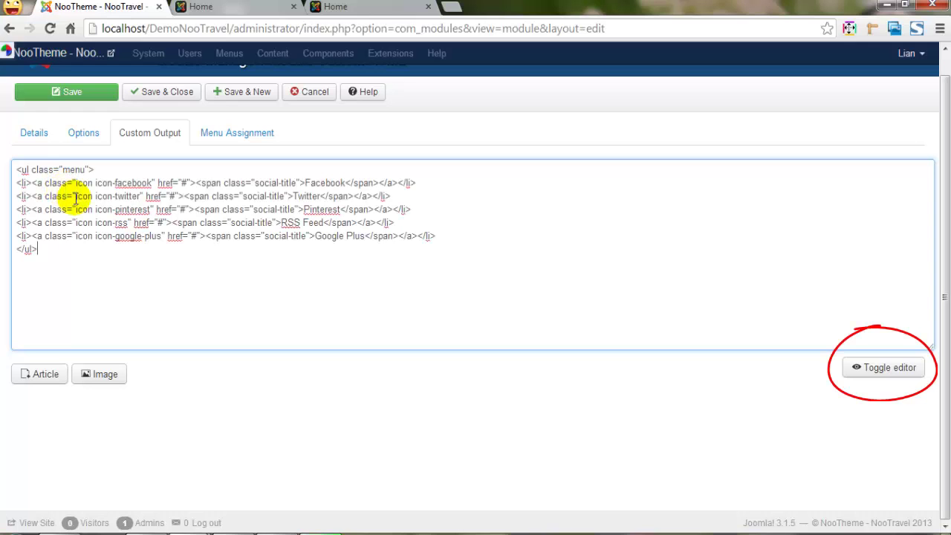
left_click(877, 370)
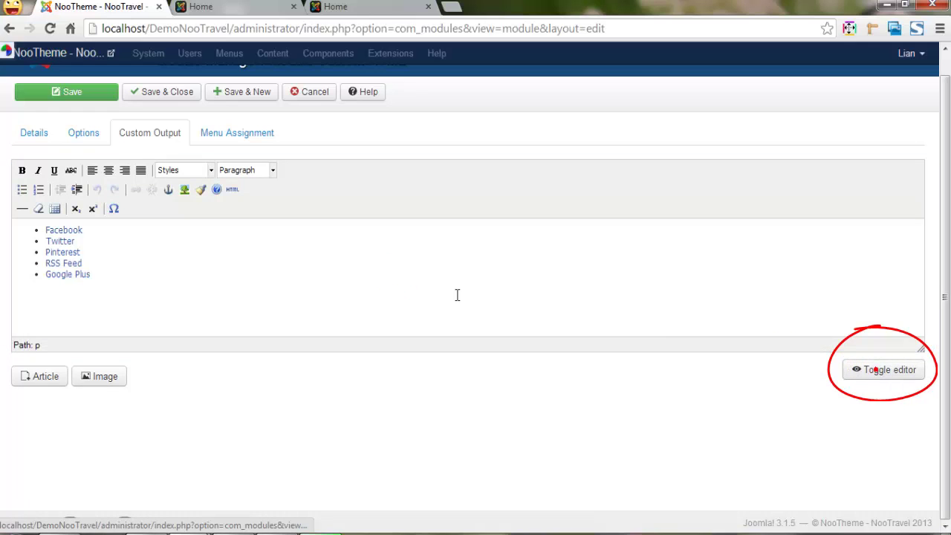
Save and close the Social Media module assigned to all pages, and reload the demo site's home page to check it
left_click(231, 134)
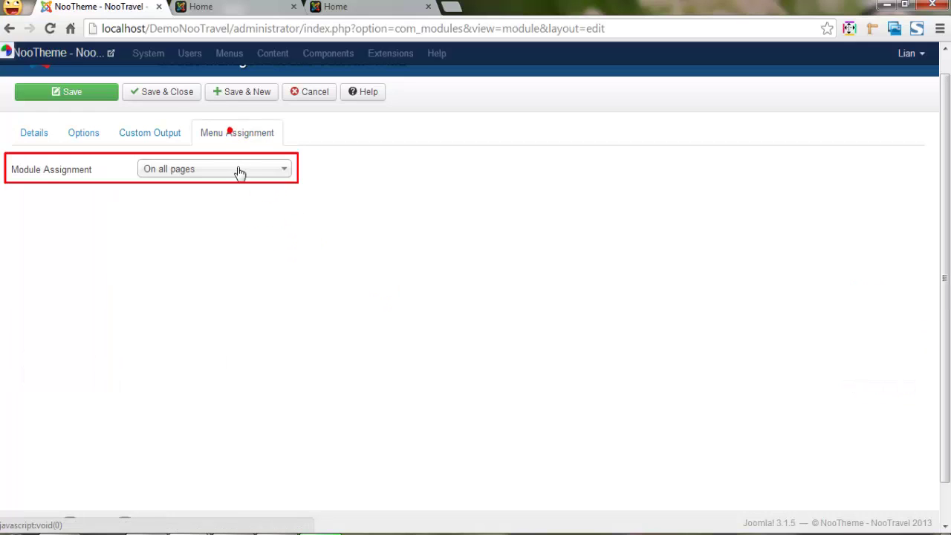
left_click(161, 92)
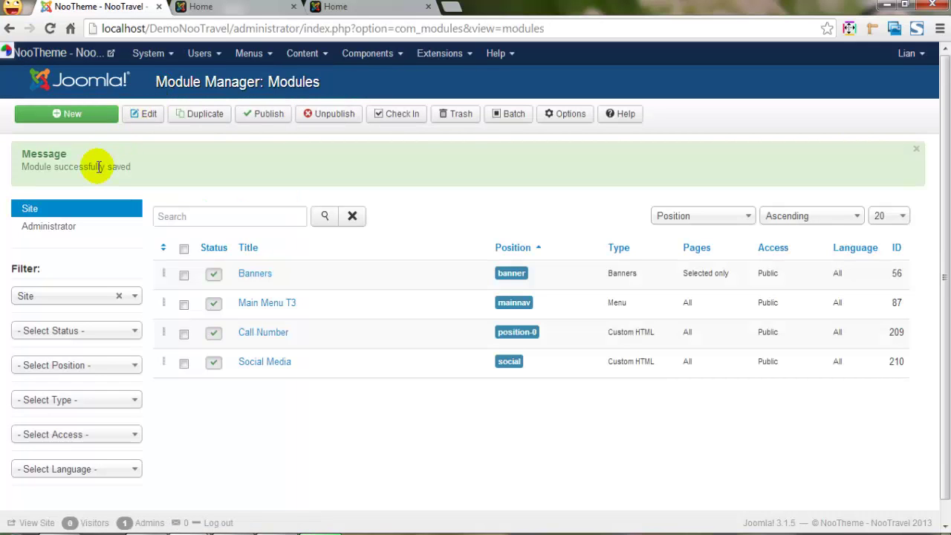
left_click(249, 8)
left_click(250, 30)
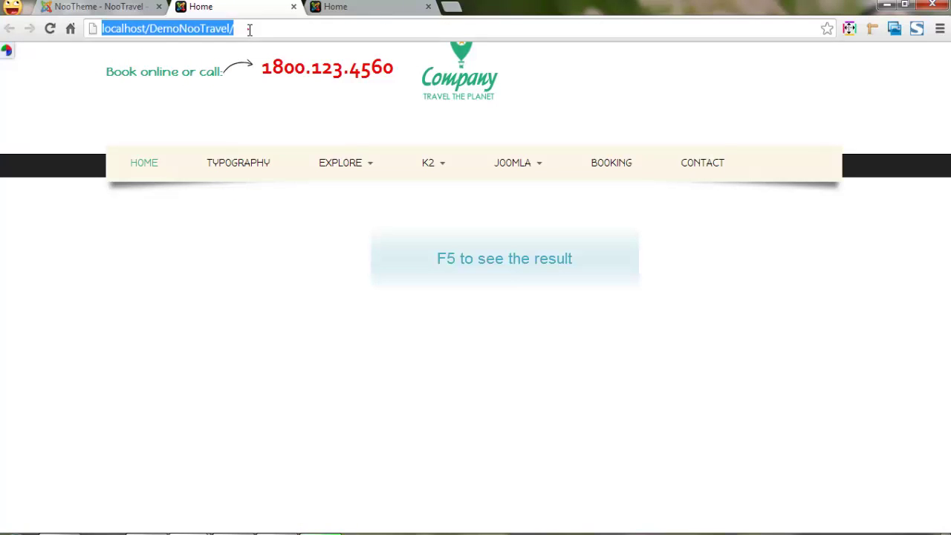
key("F5")
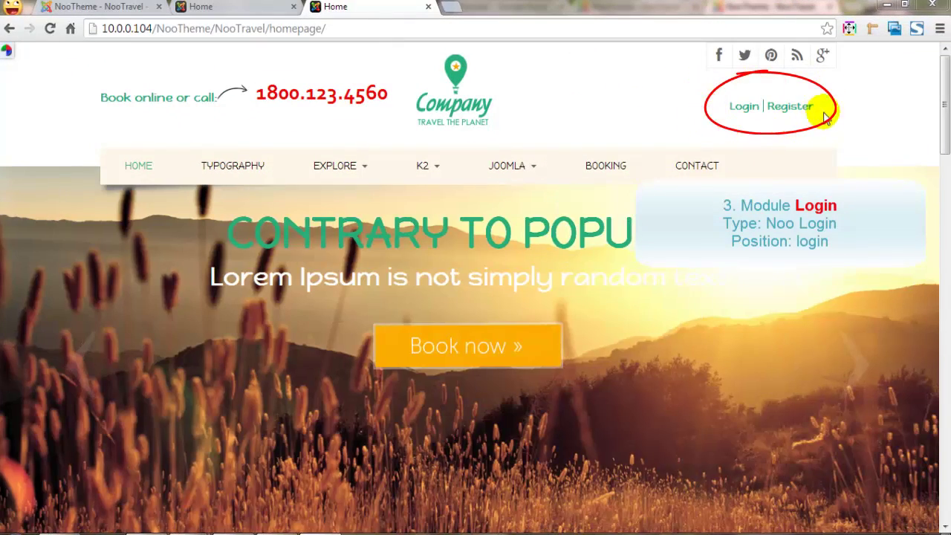
Create a new Noo Login module titled "Login" in the position Login [login]
left_click(112, 6)
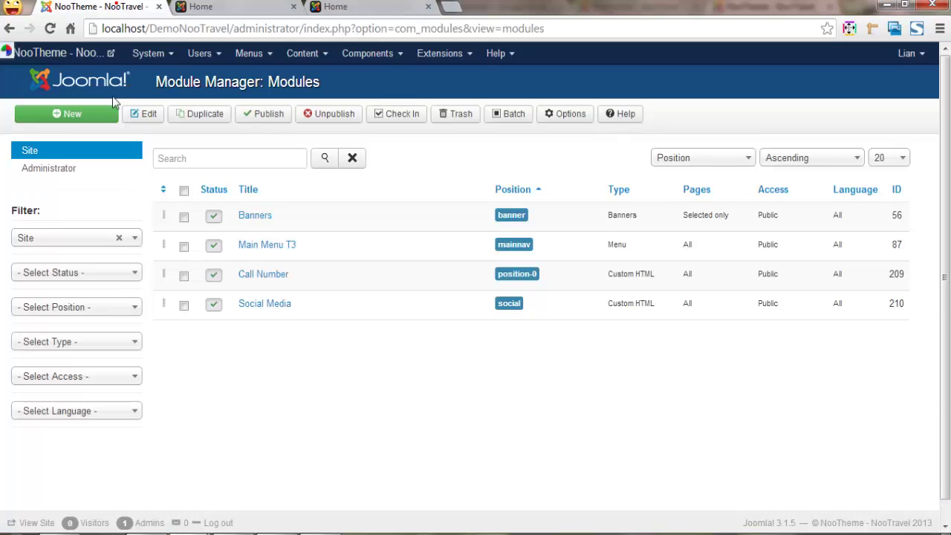
left_click(63, 117)
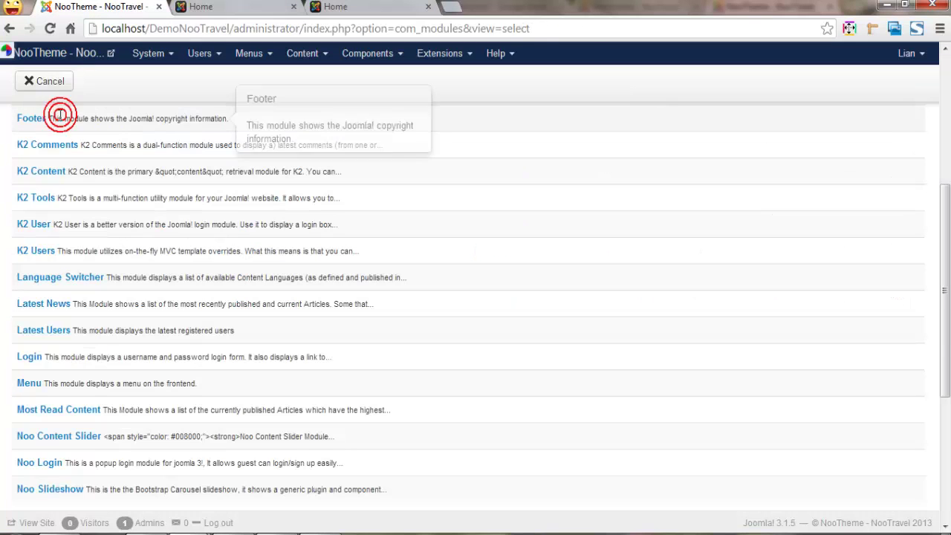
scroll(48, 169, "down", 3)
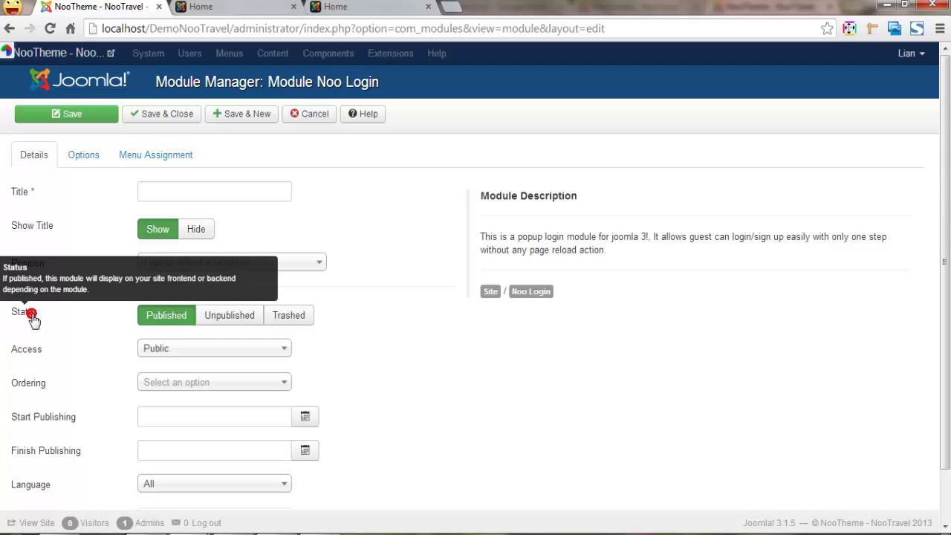
left_click(145, 190)
type("Login")
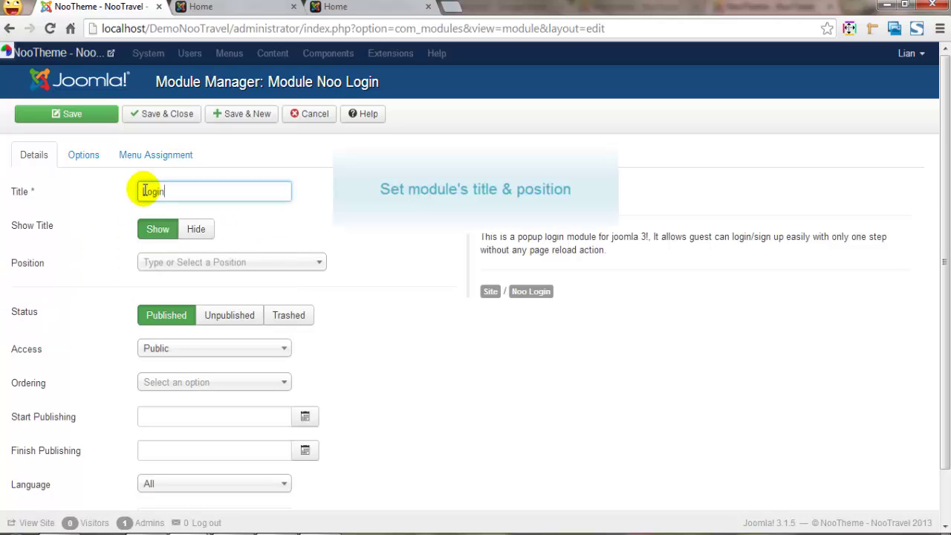
left_click(190, 266)
type("login")
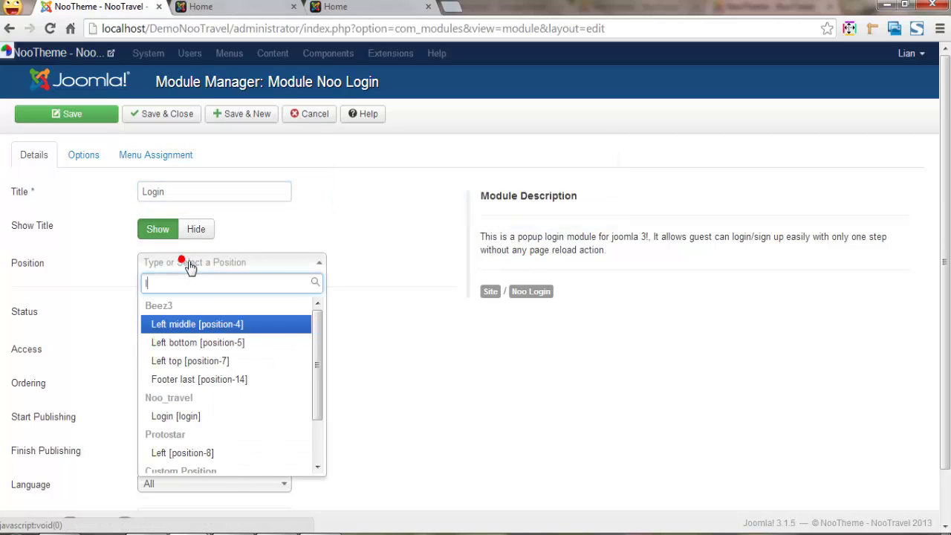
left_click(196, 328)
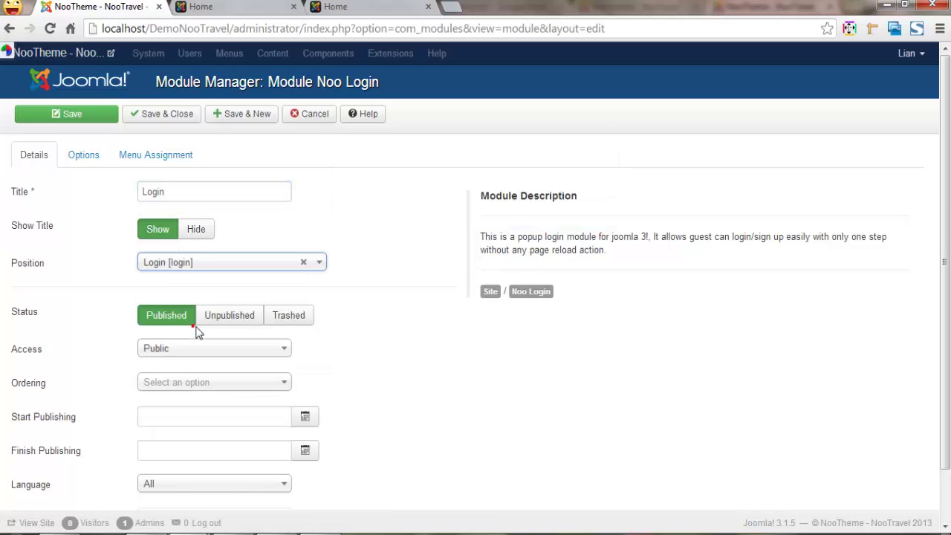
Save and close the Login module after checking its menu assignment, and reload the demo site's home page
left_click(151, 154)
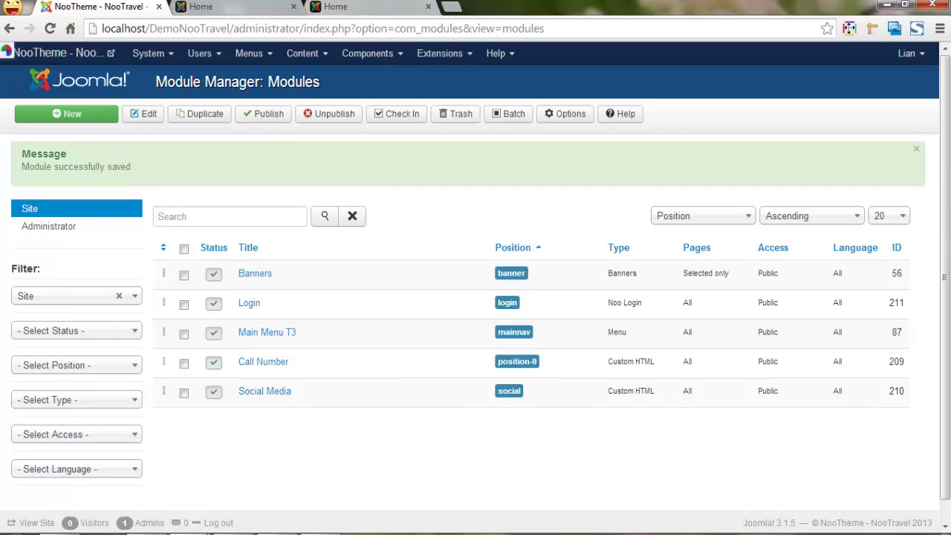
left_click(227, 9)
left_click(251, 33)
key("Return")
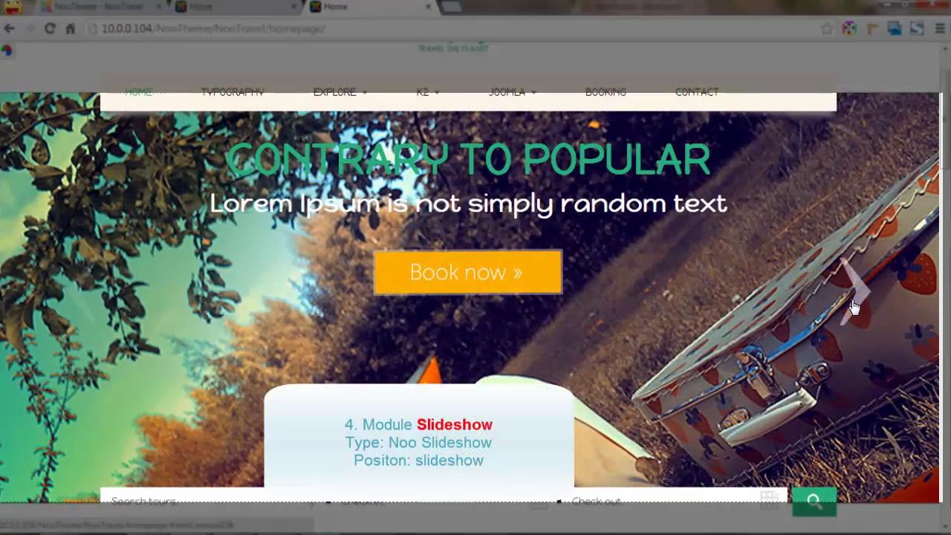
Page through the slides of the slideshow on the reference NooTravel homepage
left_click(853, 307)
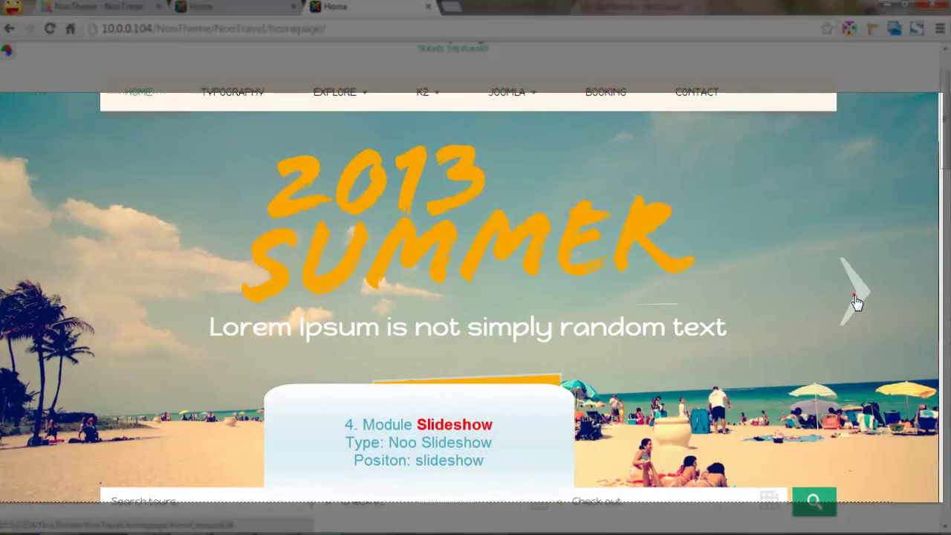
left_click(856, 304)
left_click(859, 300)
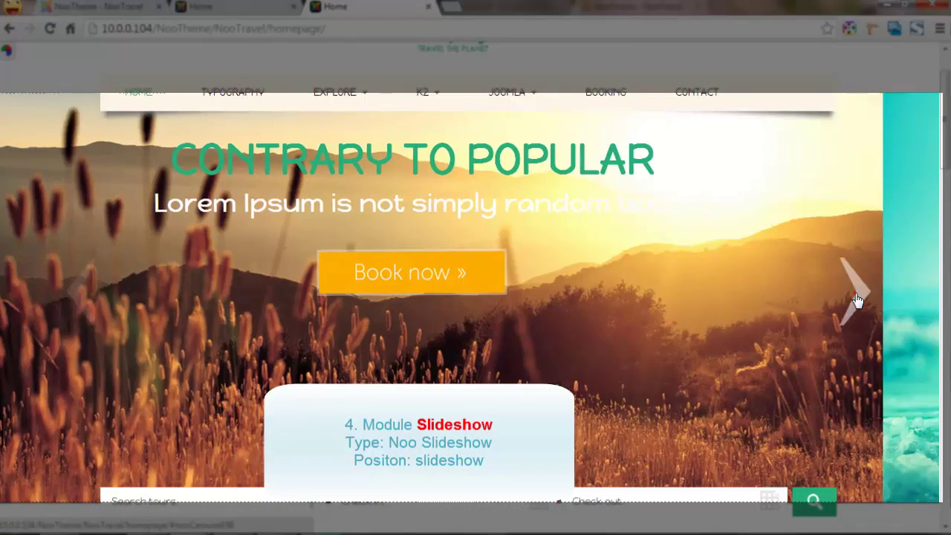
left_click(853, 291)
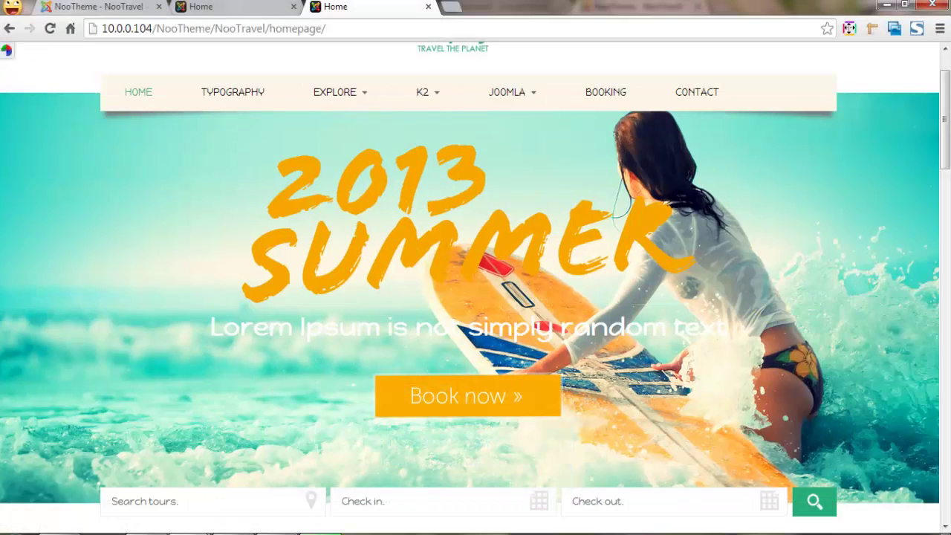
Create a new Noo Slideshow module titled "Slideshow" in the position Slideshow [slideshow]
left_click(92, 7)
left_click(73, 118)
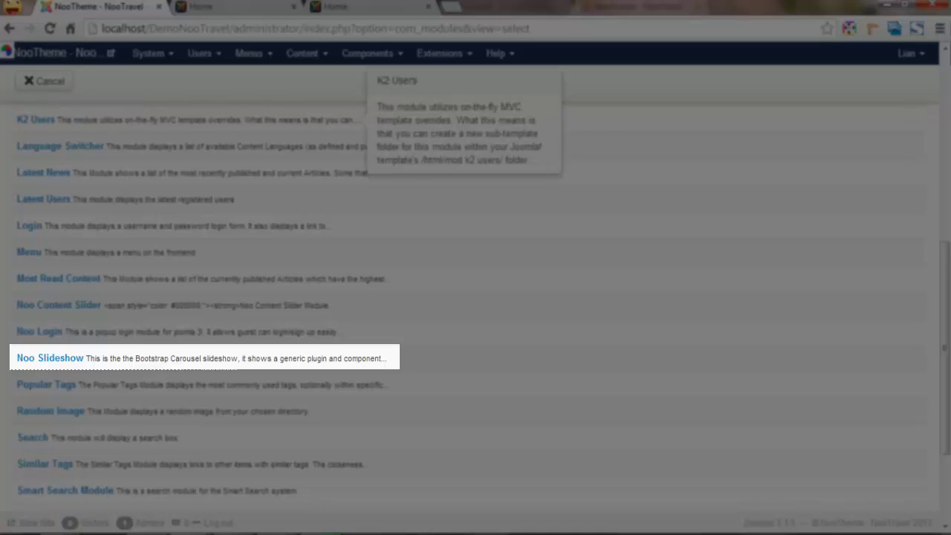
left_click(52, 358)
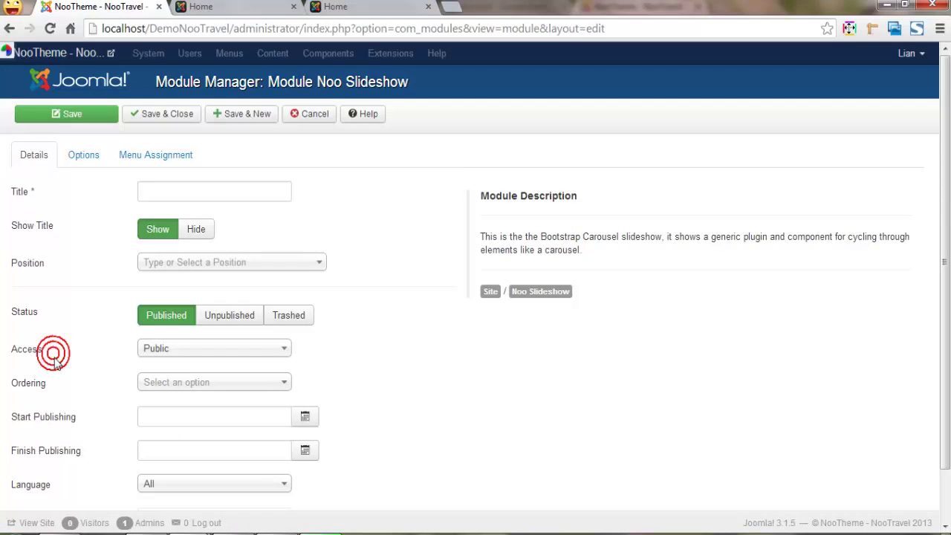
left_click(183, 188)
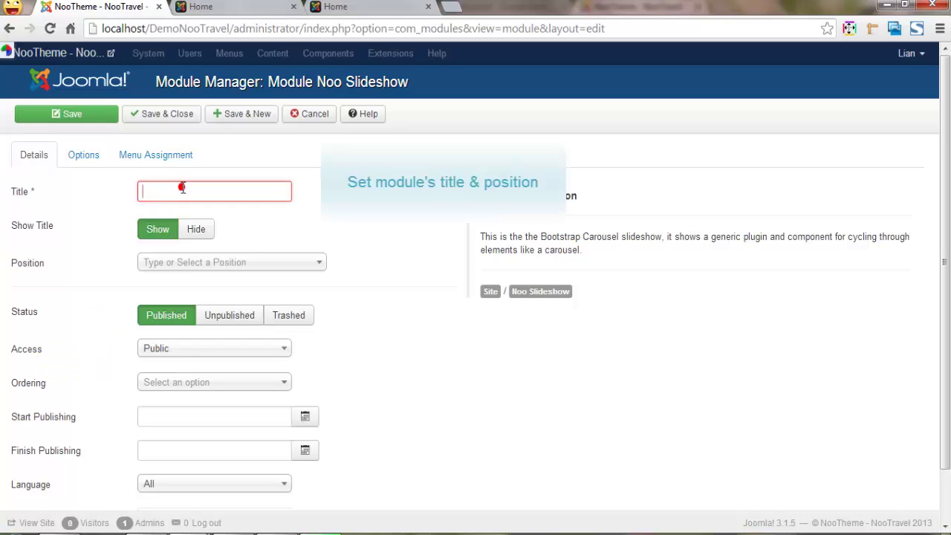
type("Slideshow")
left_click(185, 262)
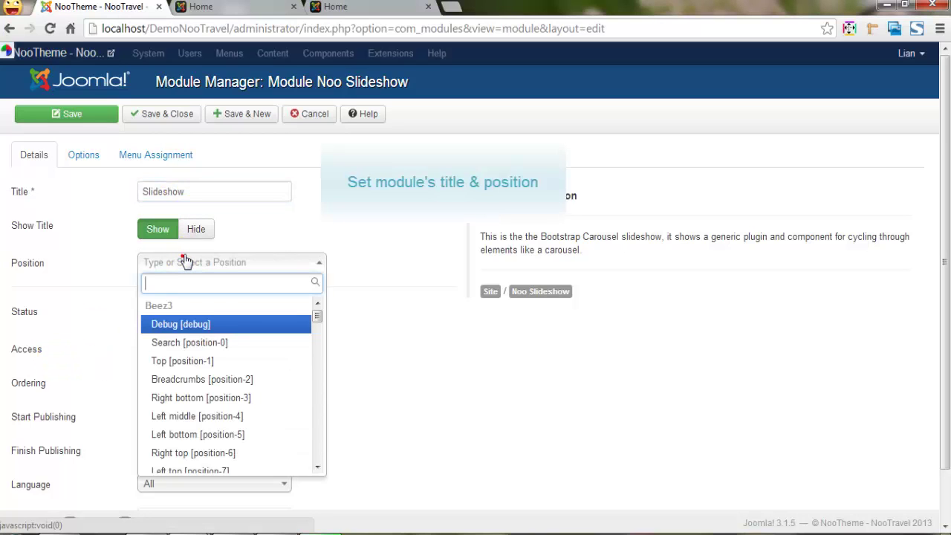
type("slideshow")
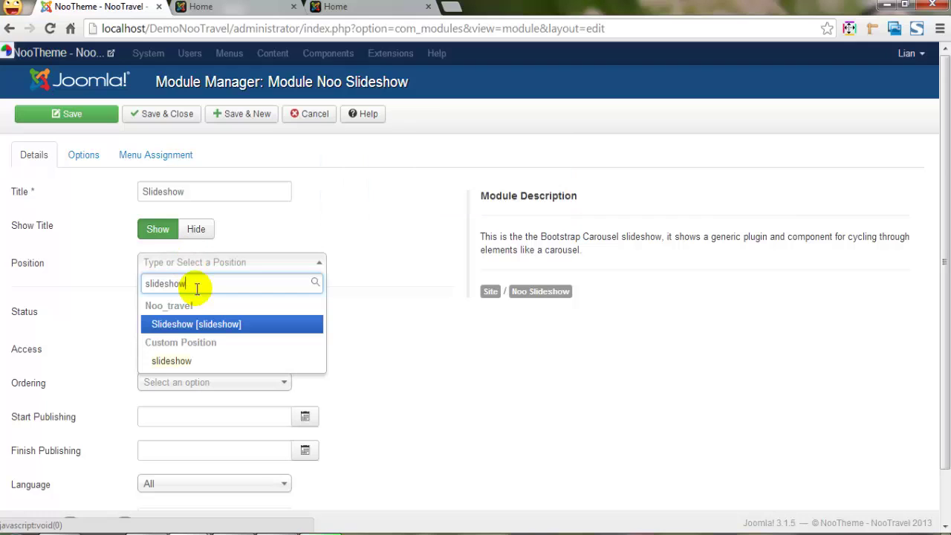
left_click(205, 330)
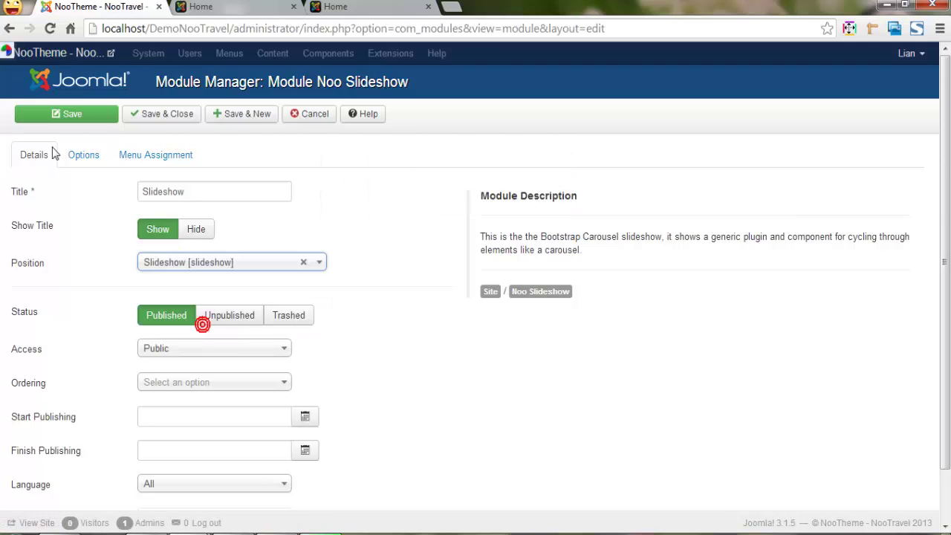
Set the slideshow's Pause on Mouse Over to No and its image folder path to nootheme/demo/Slideshow
left_click(78, 157)
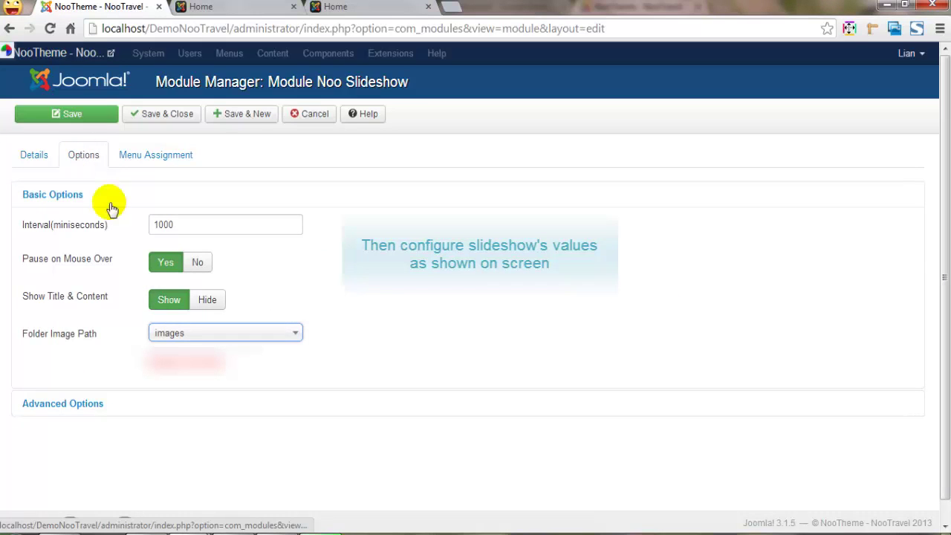
left_click(197, 264)
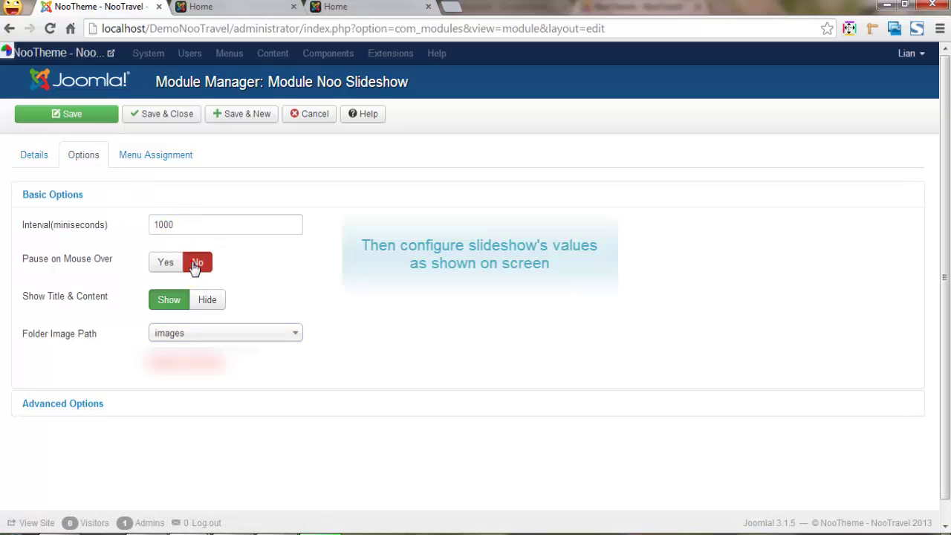
left_click(296, 334)
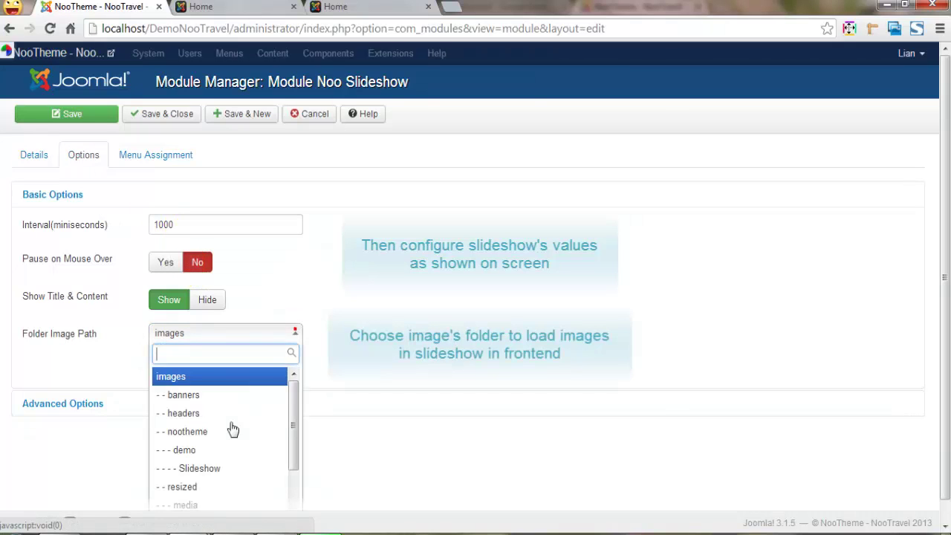
left_click(200, 469)
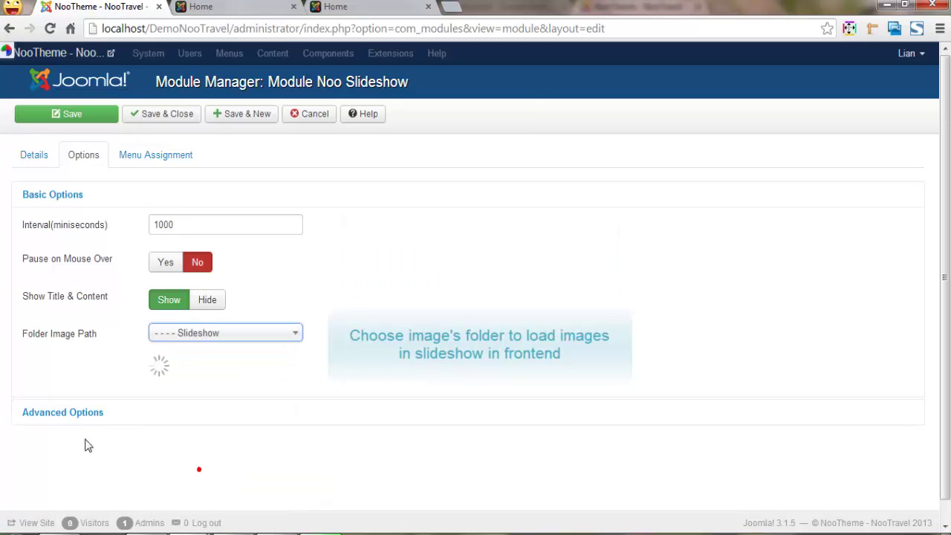
Paste the custom HTML with the book_button link as the first slide image's description, and open the second image's details for editing
left_click(181, 409)
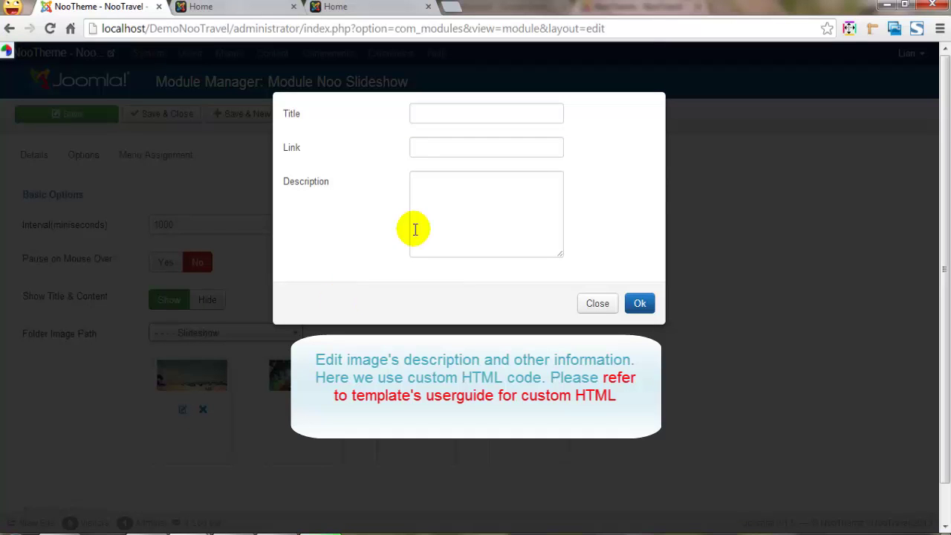
left_click(429, 210)
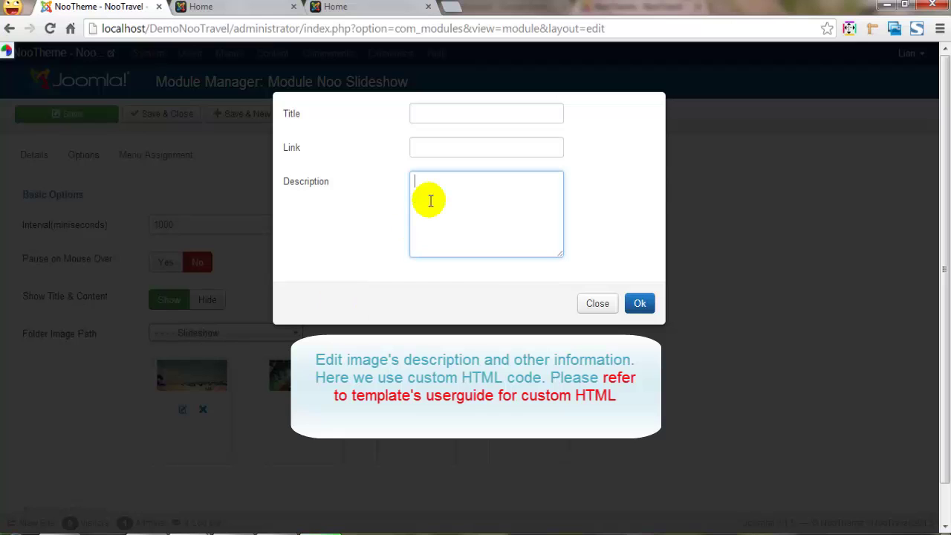
key("ctrl+v")
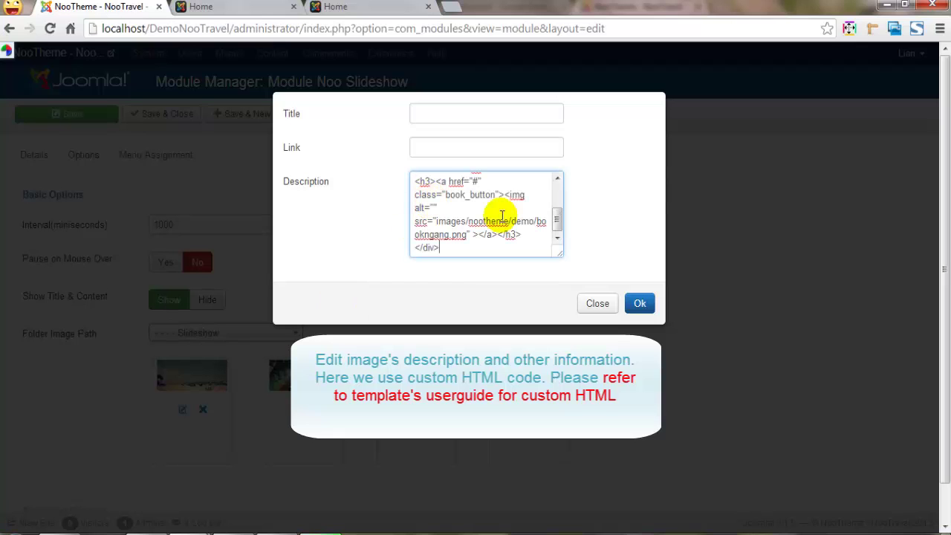
left_click(640, 304)
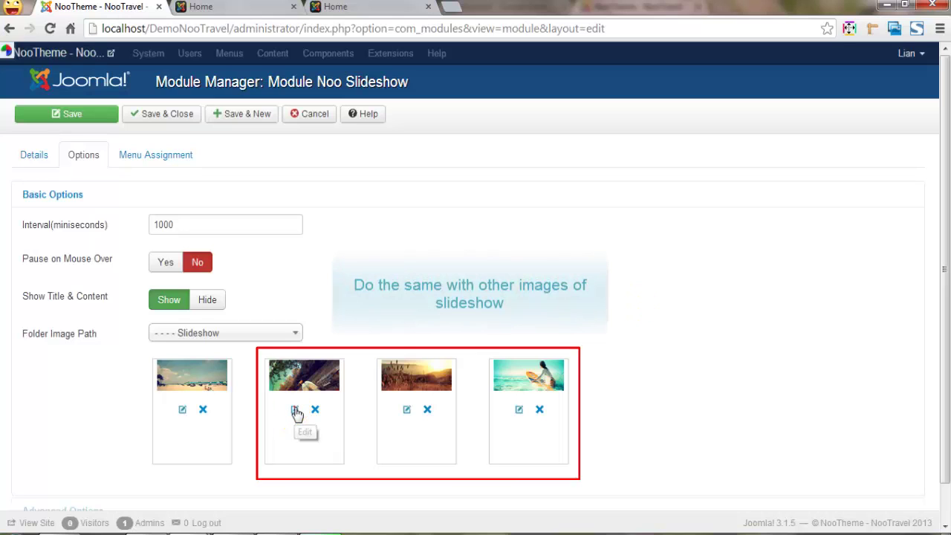
left_click(296, 411)
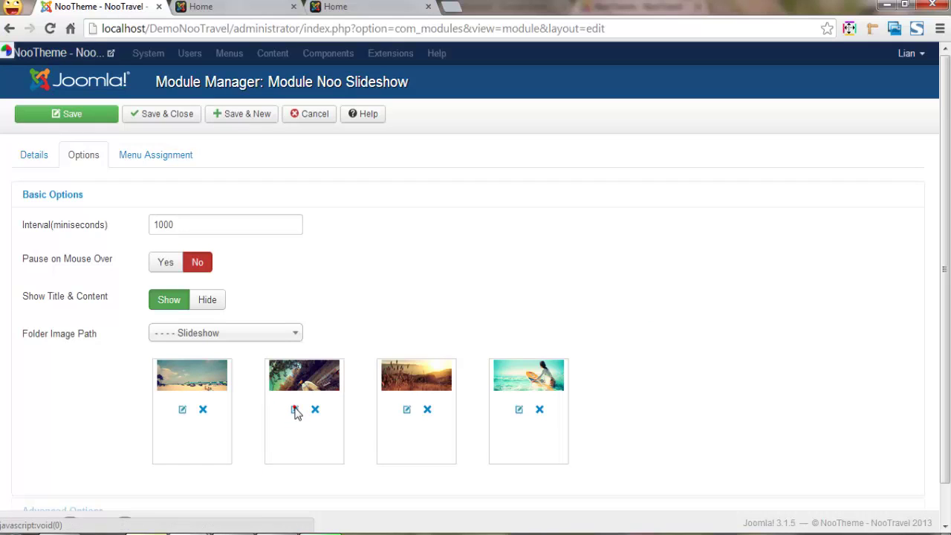
Assign the Slideshow module only to the Main Menu's Home page, and save and close it
left_click(162, 153)
left_click(286, 191)
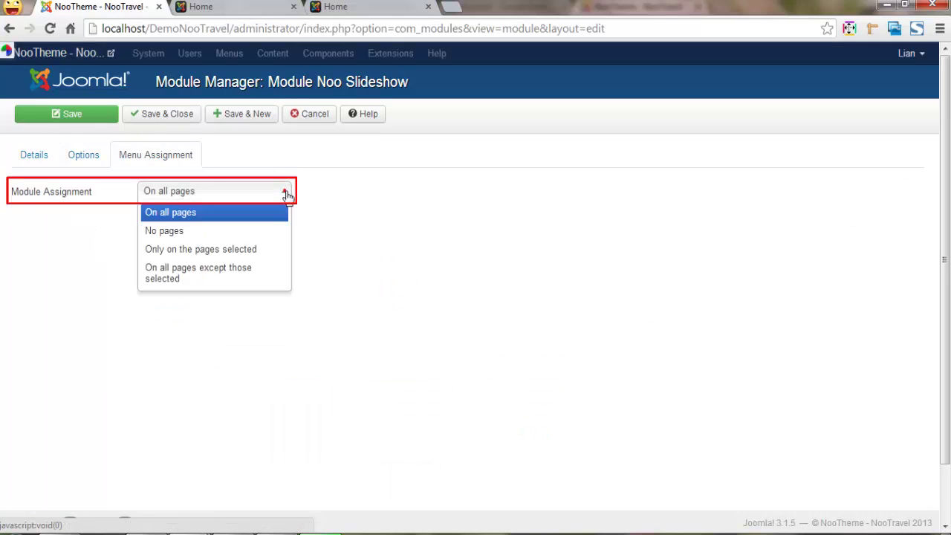
left_click(243, 249)
left_click(191, 230)
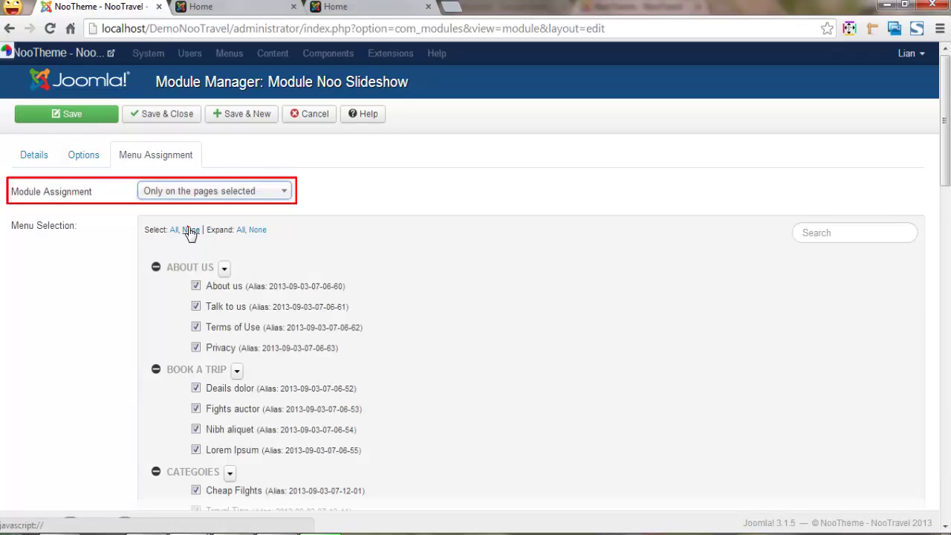
scroll(259, 358, "down", 7)
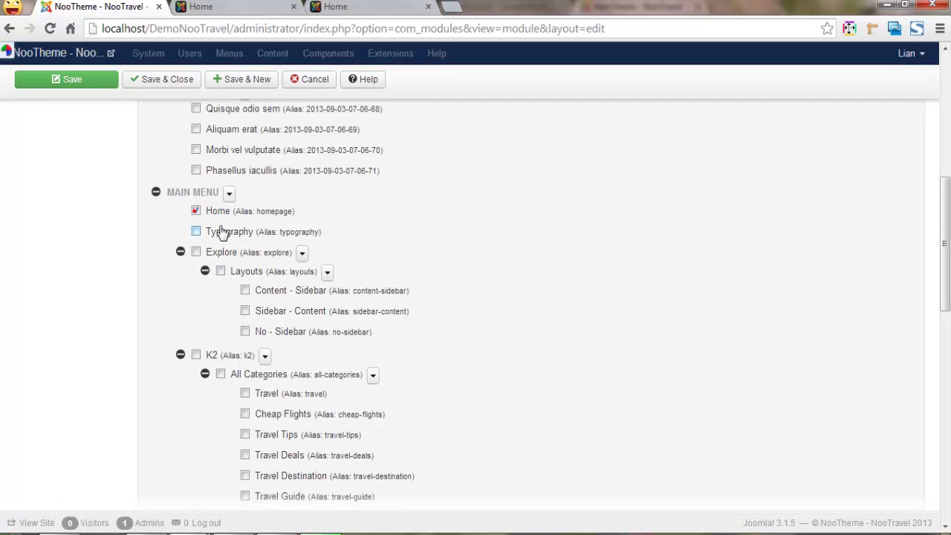
scroll(223, 233, "up", 7)
left_click(155, 115)
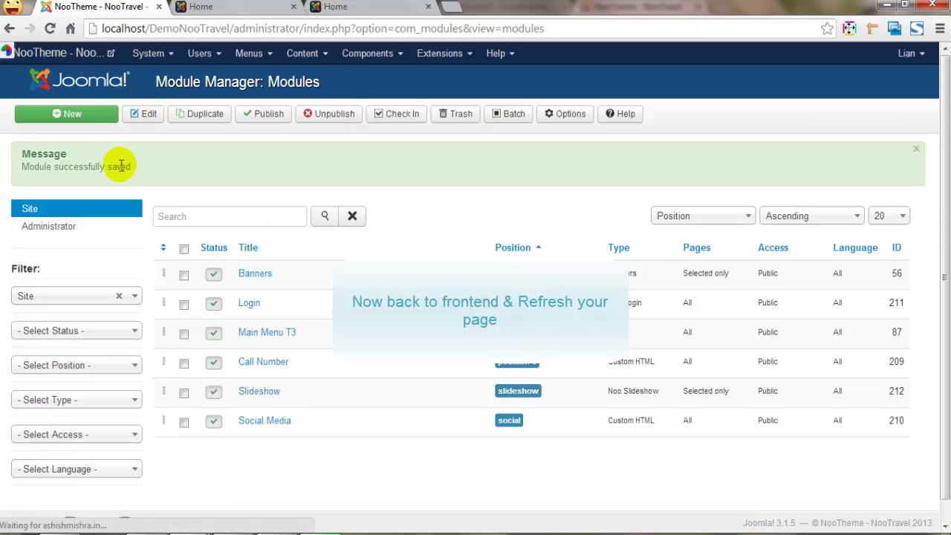
Reload the demo site's home page and page through the slides of its slideshow
left_click(200, 6)
left_click(231, 27)
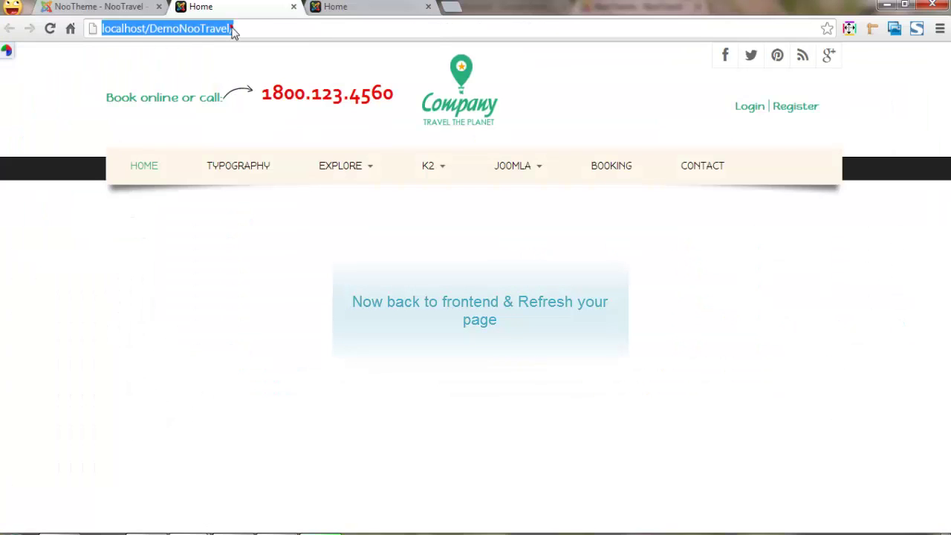
key("Return")
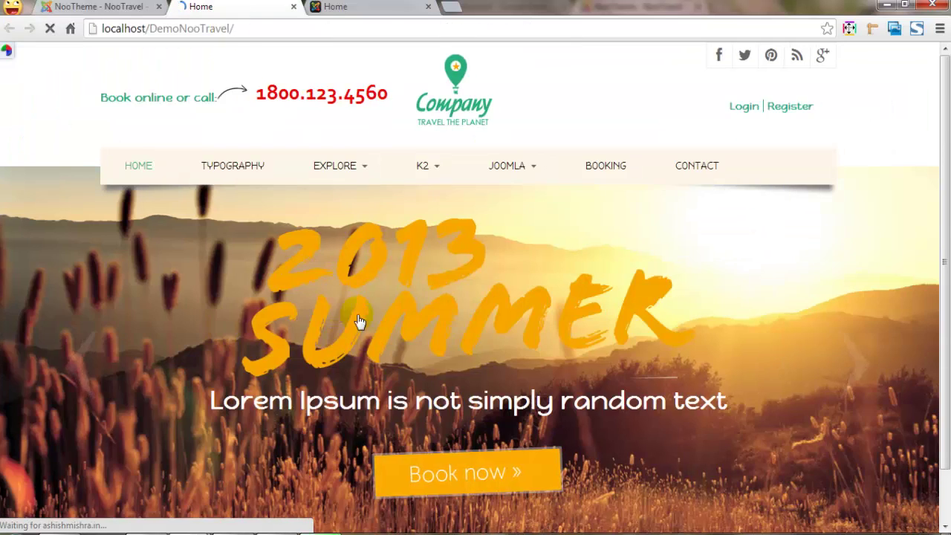
scroll(438, 364, "down", 1)
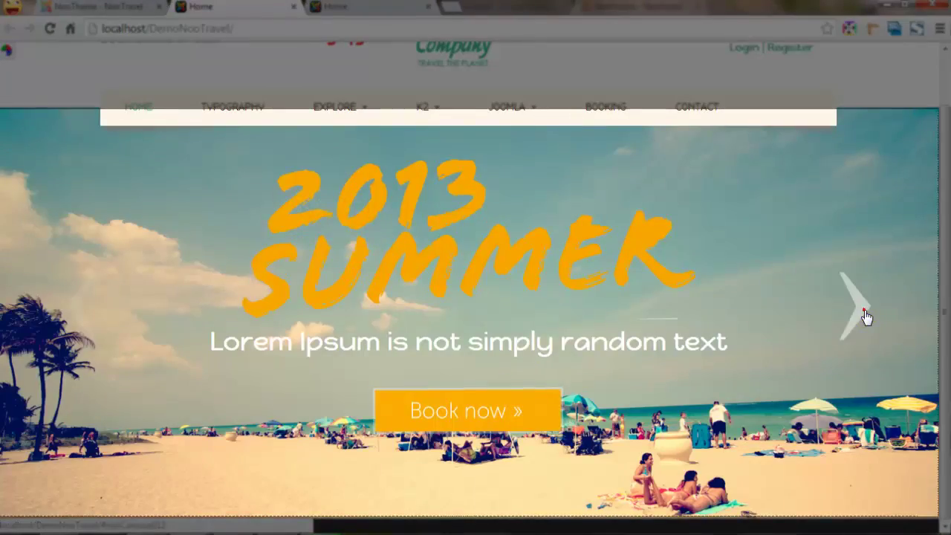
left_click(866, 316)
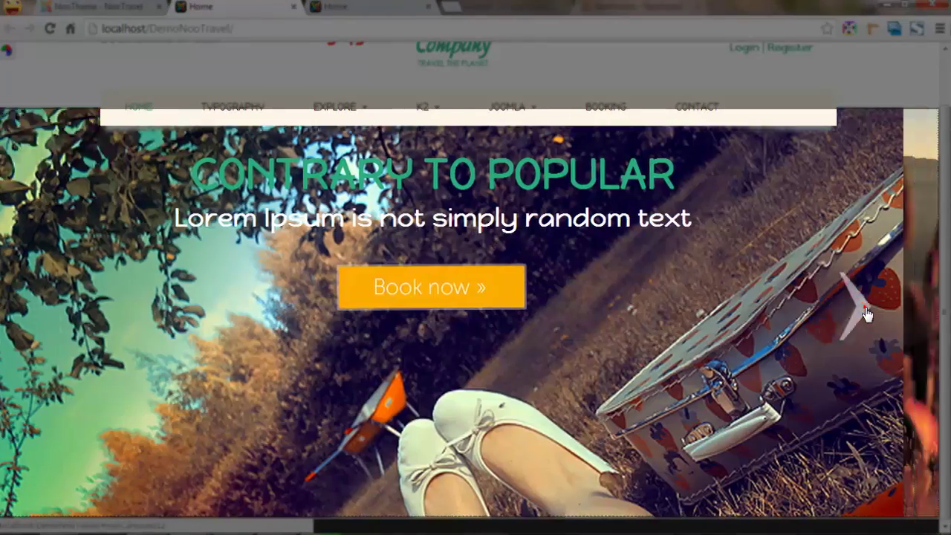
left_click(869, 315)
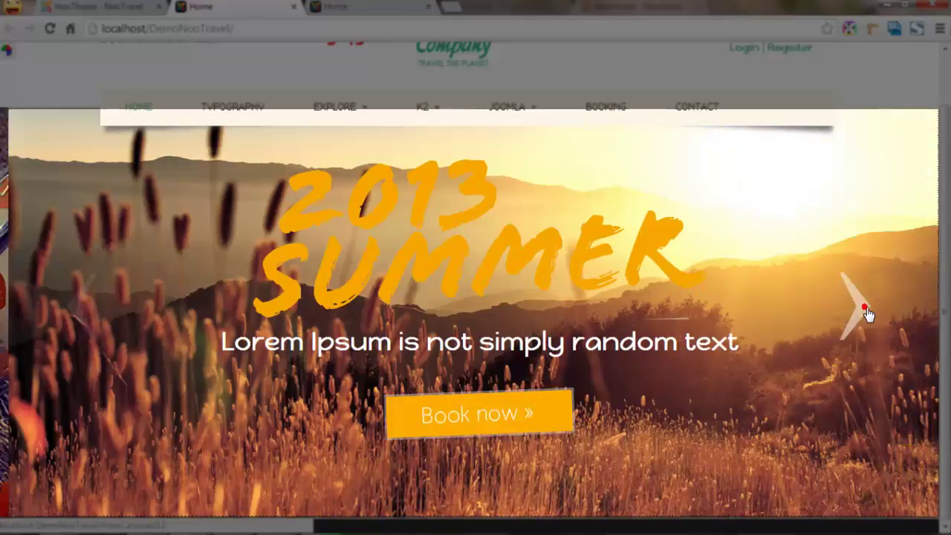
left_click(860, 314)
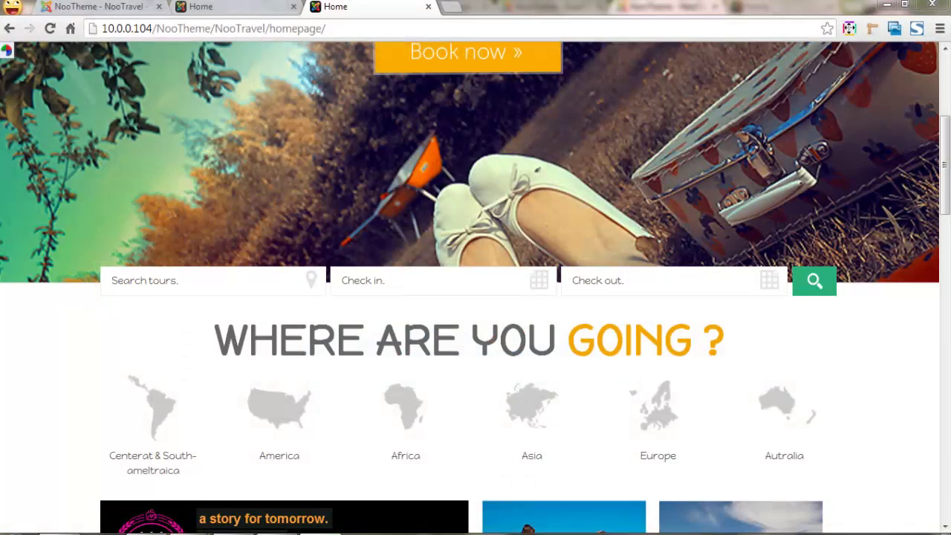
Create a new Custom HTML module titled "Search" with a hidden title in the position Navheader [navheader]
left_click(109, 7)
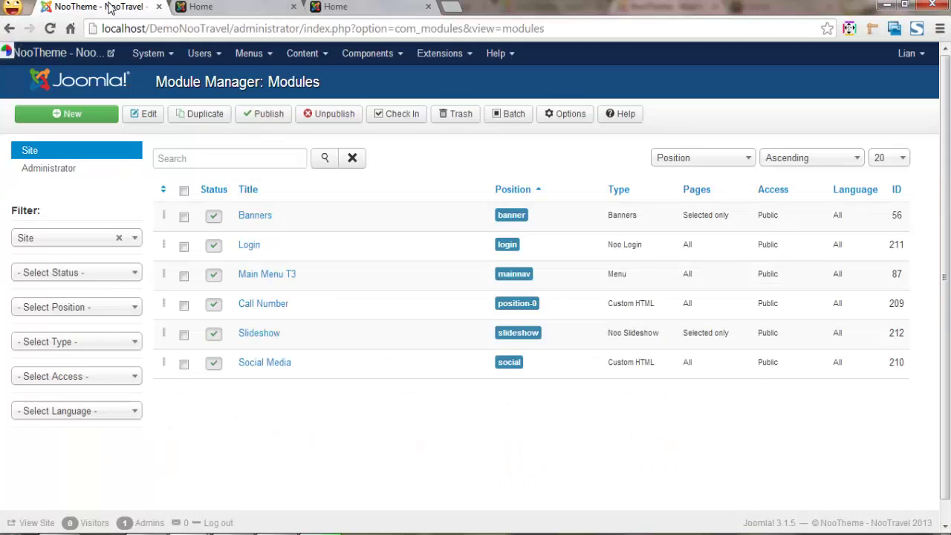
left_click(67, 115)
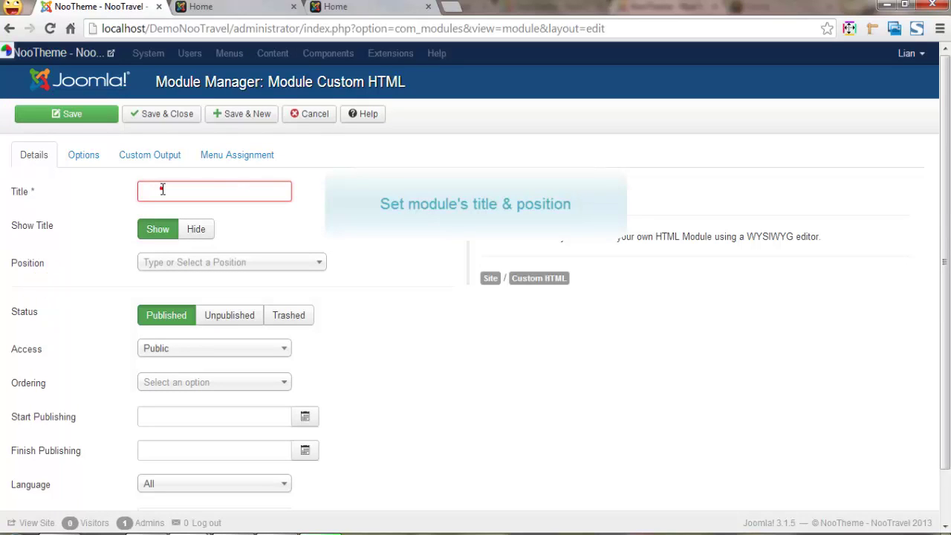
type("Search")
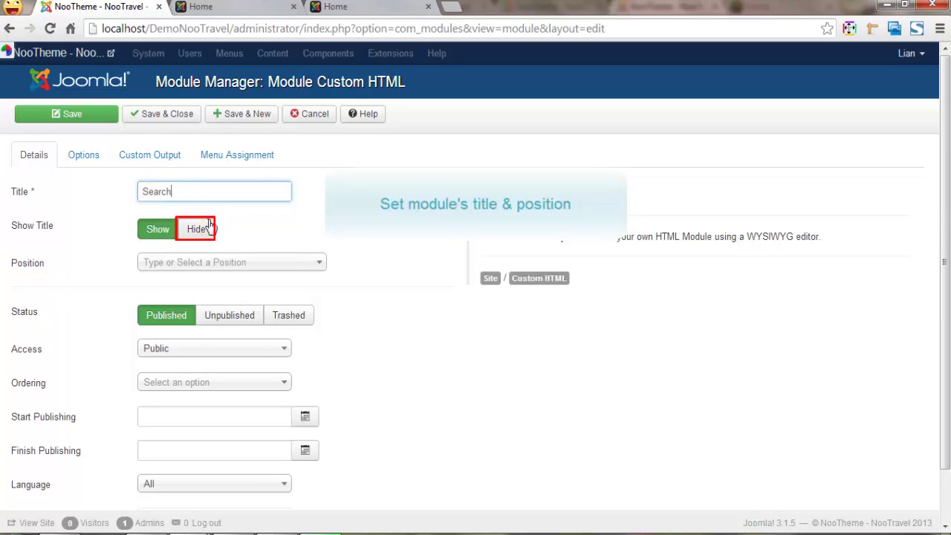
left_click(201, 229)
left_click(190, 266)
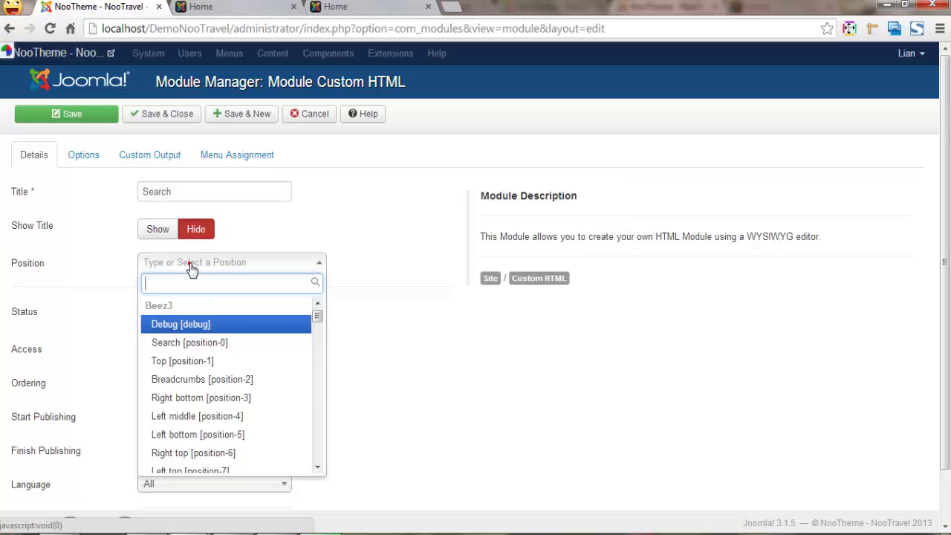
type("navheader")
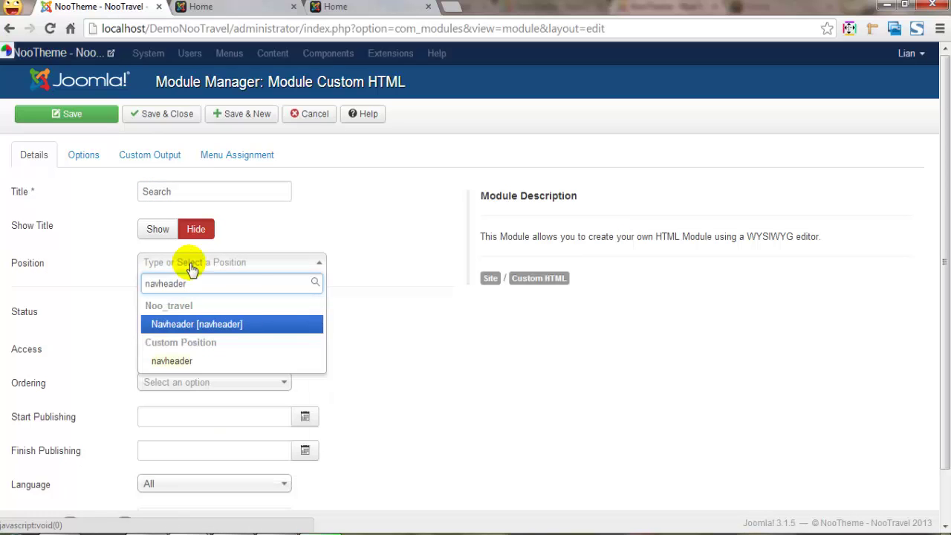
left_click(208, 331)
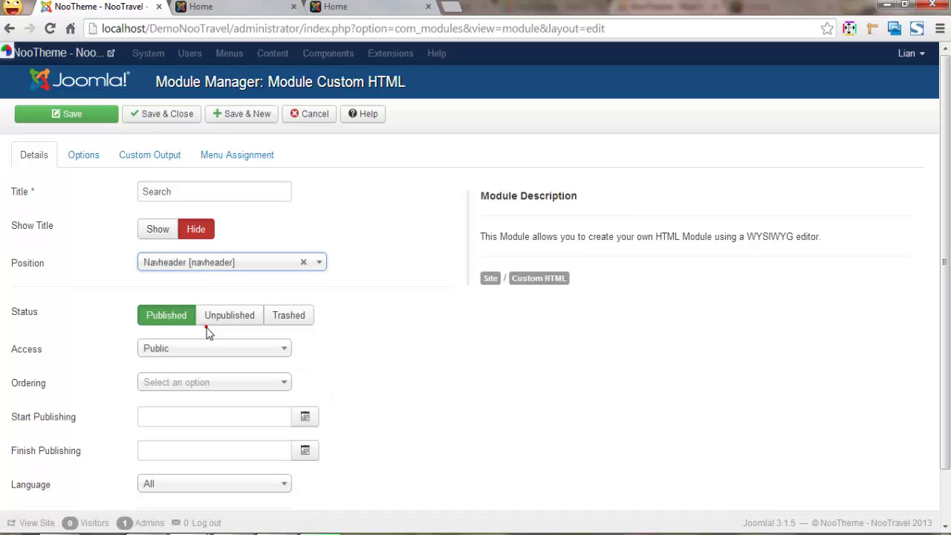
Paste the travel-search HTML with the tours, check-in and check-out fields as the Search module's custom output, and show it in the visual editor
left_click(151, 156)
left_click(846, 392)
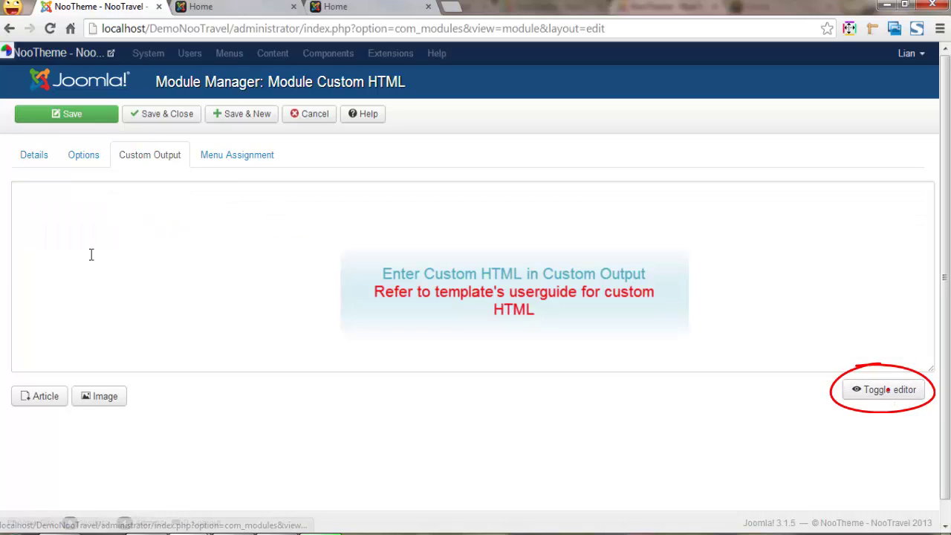
left_click(57, 215)
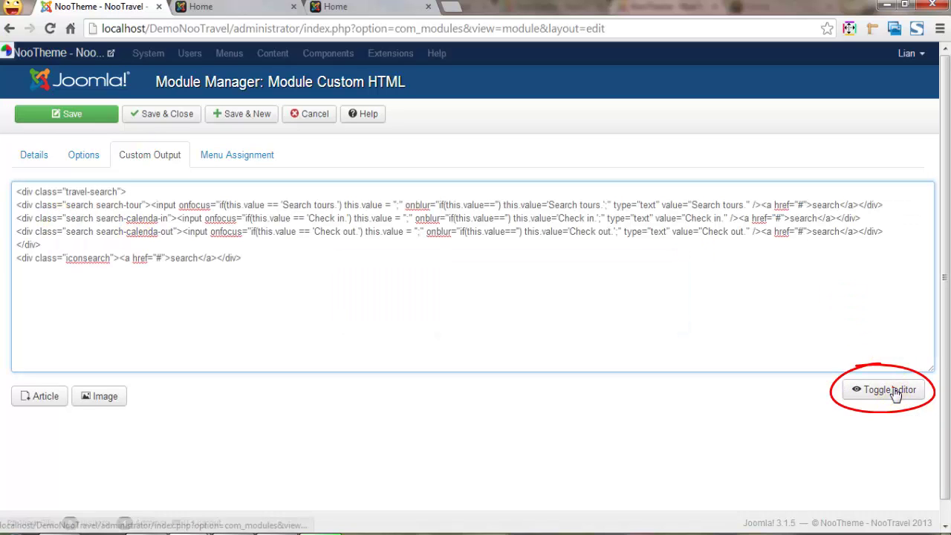
left_click(882, 390)
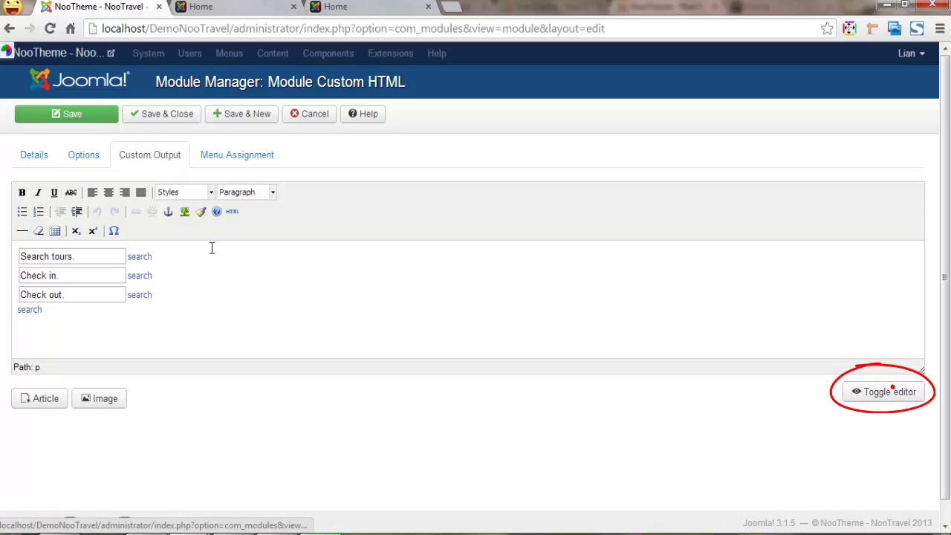
Assign the Search module to all pages except the Offline Page under Bonus Pages, and save and close it
left_click(236, 155)
left_click(286, 194)
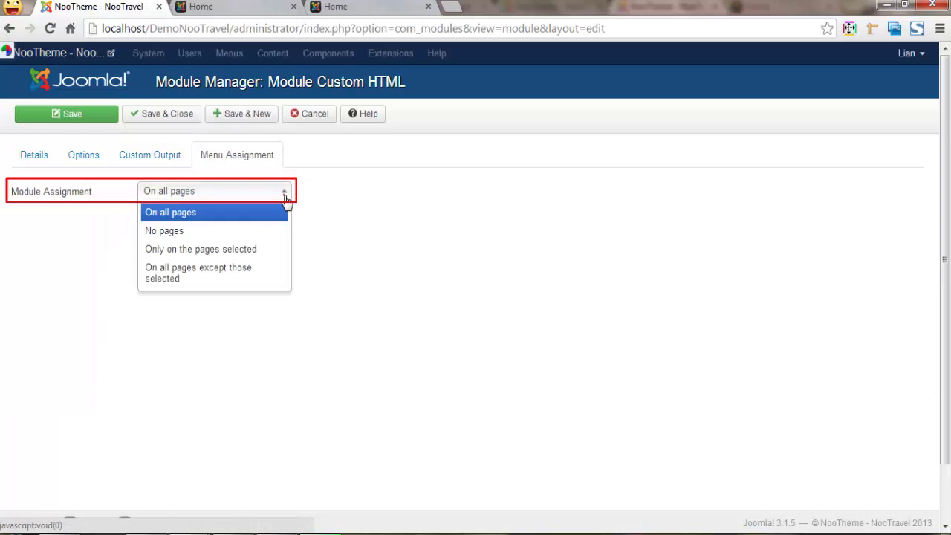
left_click(225, 275)
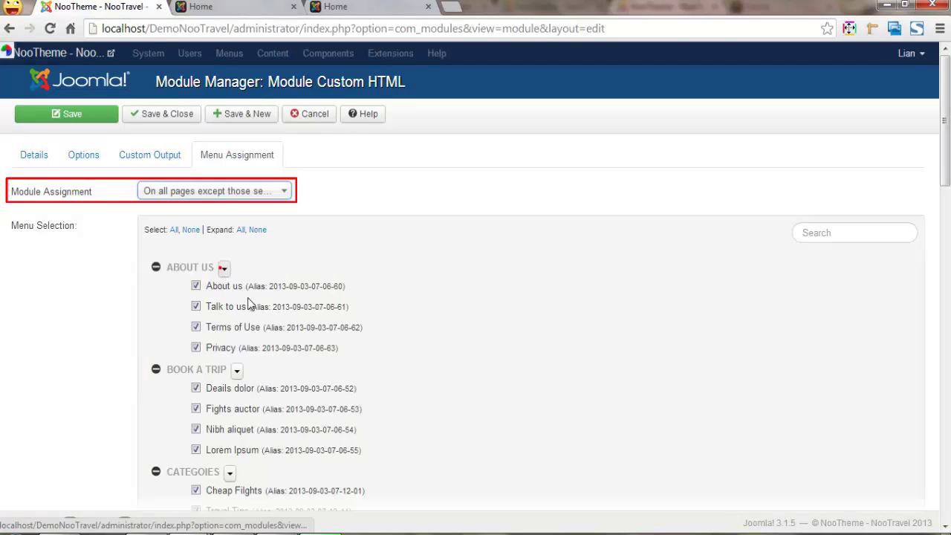
left_click(193, 230)
scroll(307, 386, "down", 6)
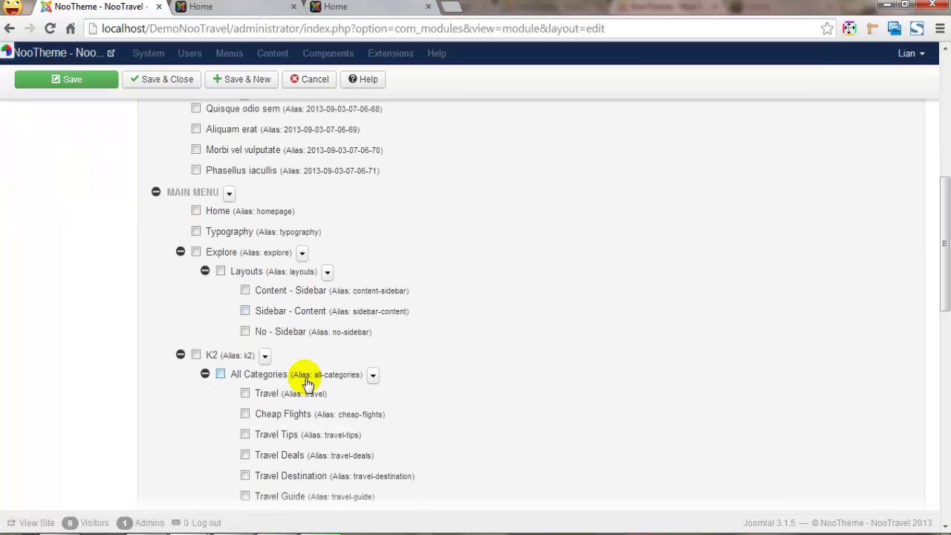
scroll(293, 353, "down", 5)
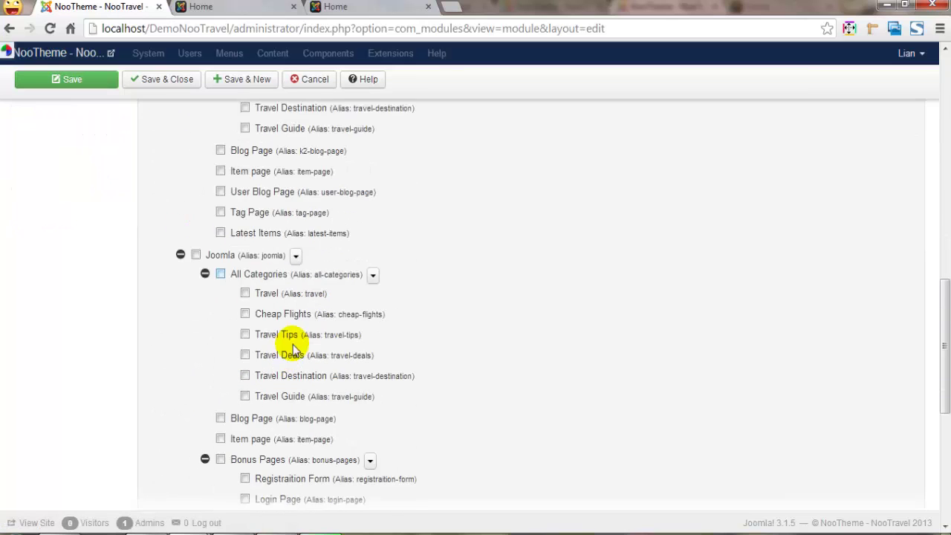
scroll(293, 344, "down", 4)
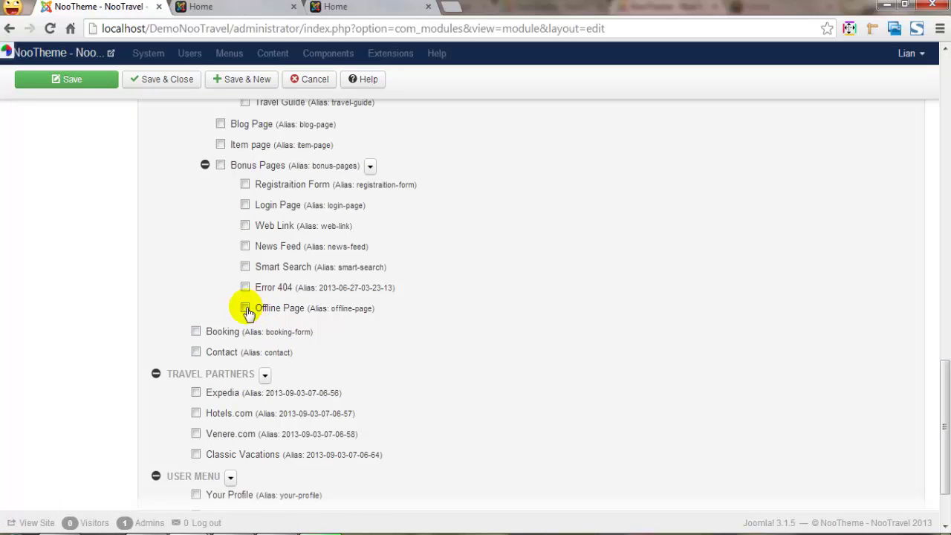
left_click(165, 81)
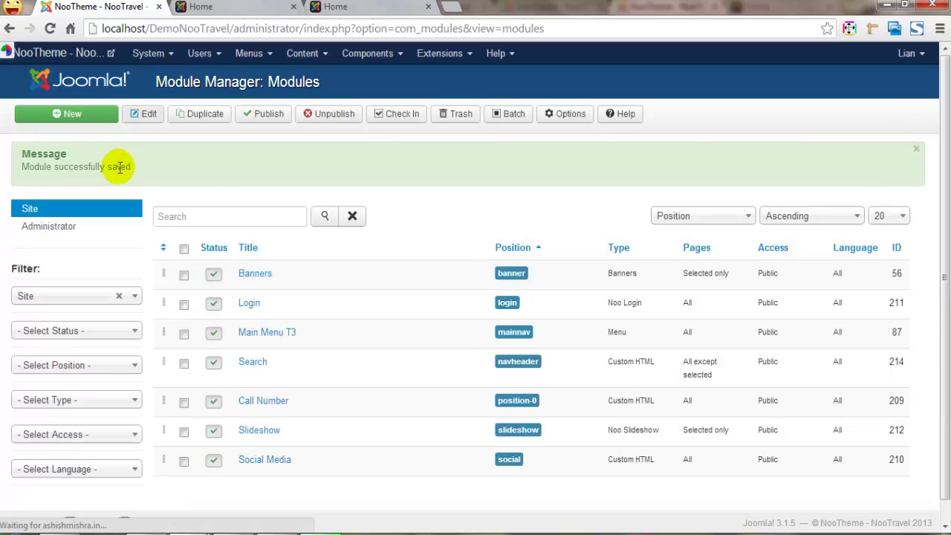
Reload the demo site's home page to check the search bar, and view the reference site's WHERE ARE YOU GOING ? section
left_click(220, 7)
left_click(237, 29)
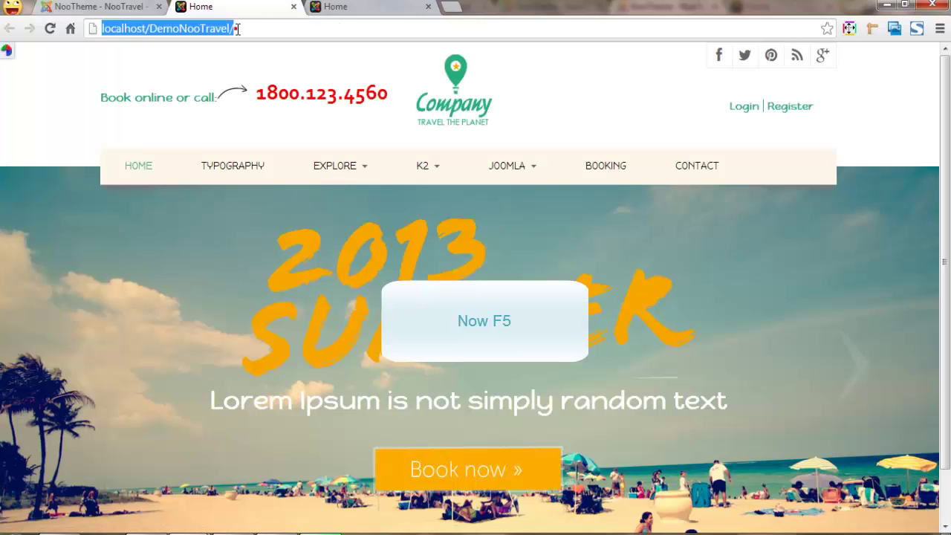
key("F5")
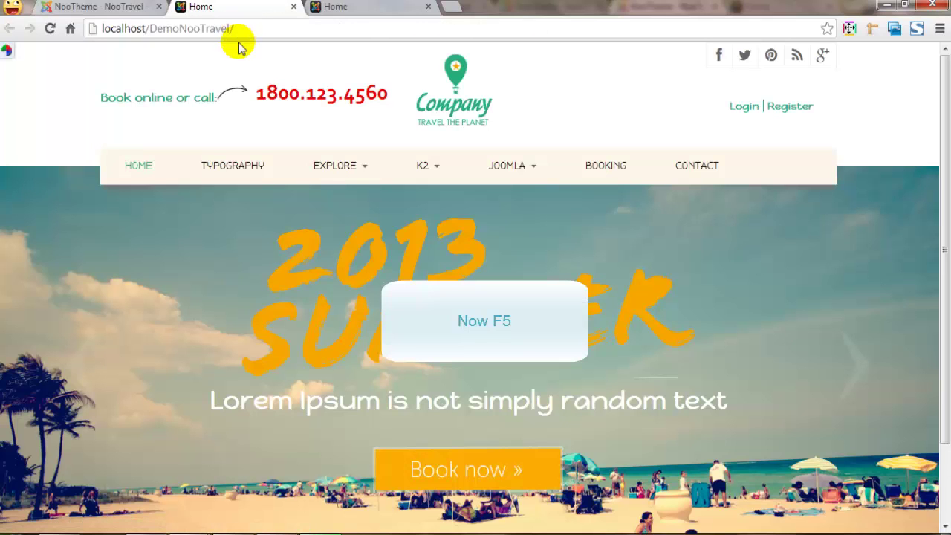
scroll(321, 421, "down", 1)
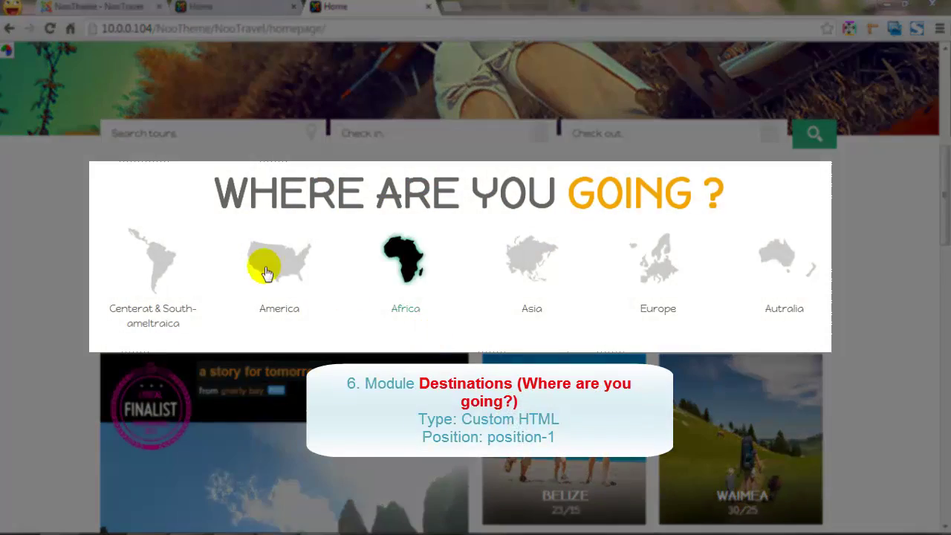
left_click(266, 272)
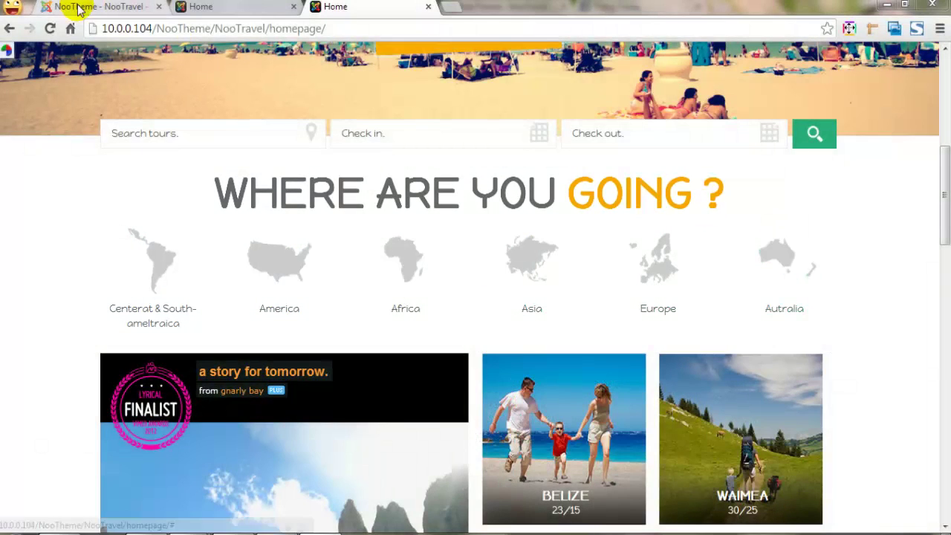
Create a new Custom HTML module titled "WHERE ARE YOU GOING ?" with a hidden title in Noo_travel's Position 1 [position-1]
left_click(78, 6)
left_click(82, 116)
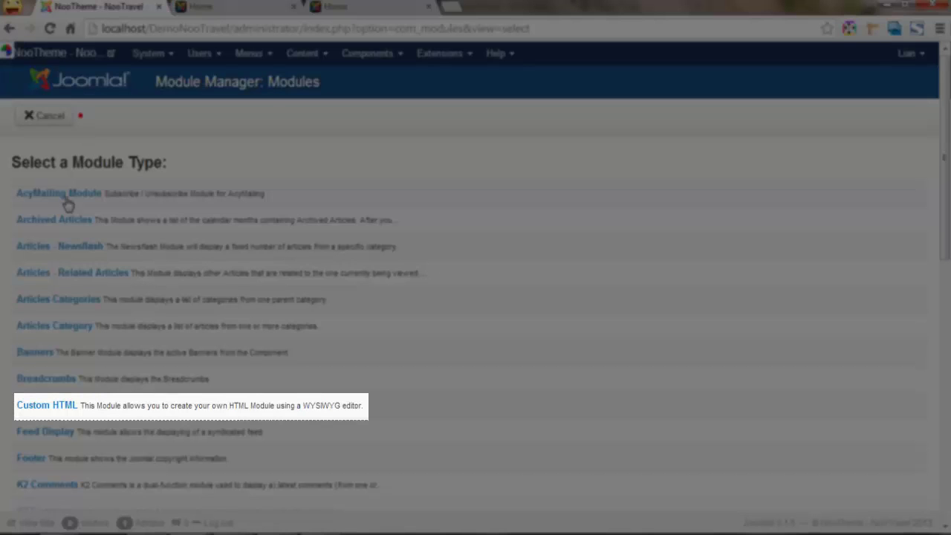
left_click(47, 407)
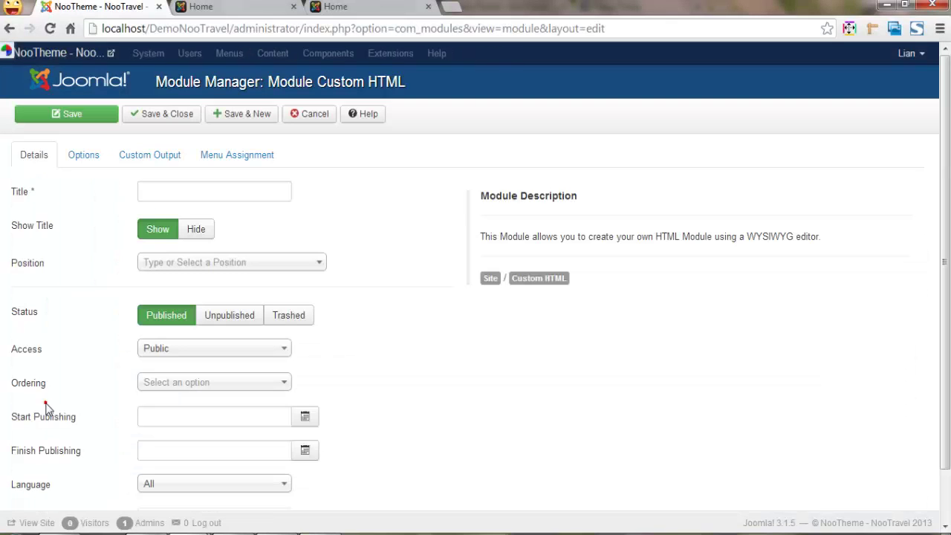
left_click(174, 192)
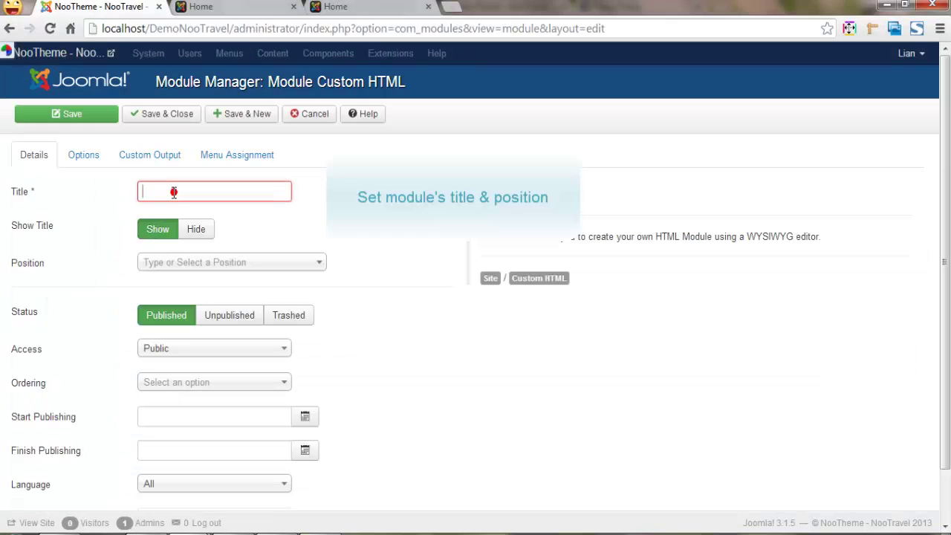
type("WHERE ARE YOU GOING ?")
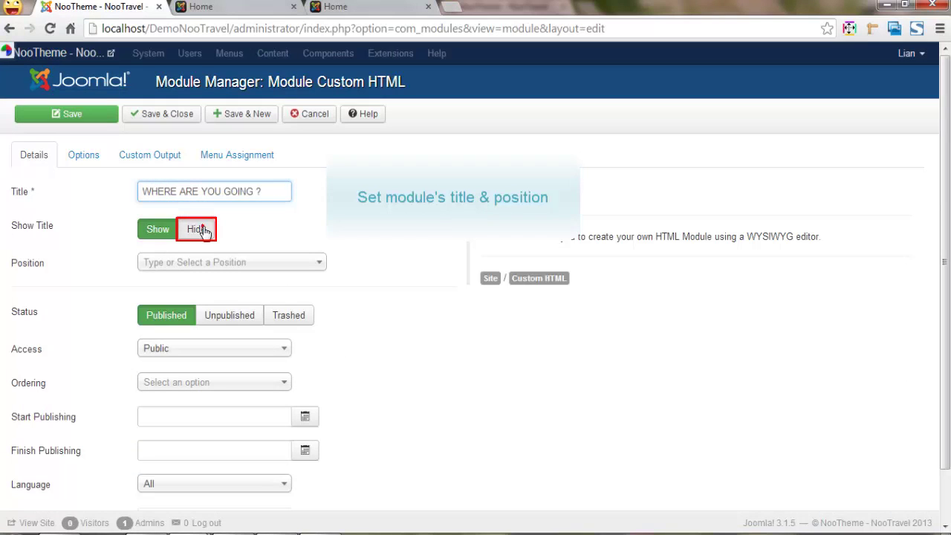
left_click(200, 230)
left_click(199, 263)
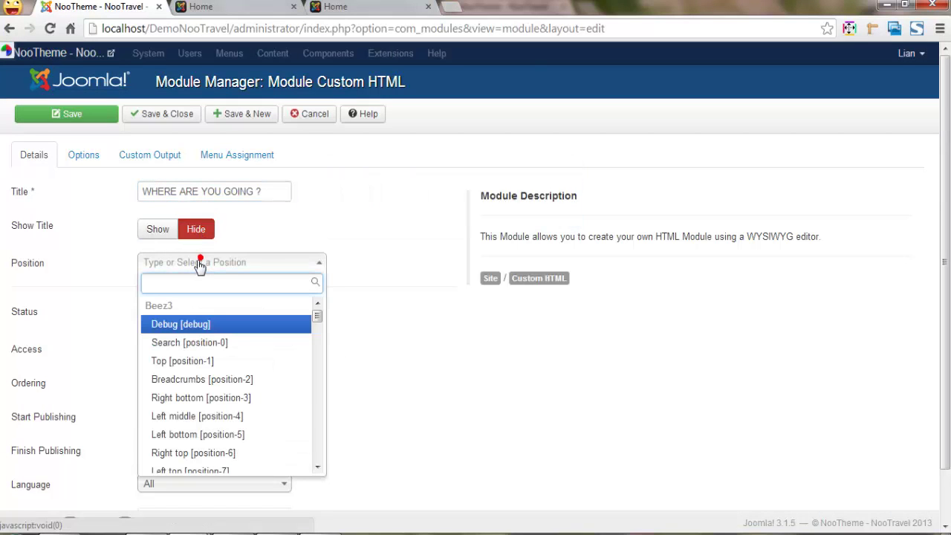
type("position-1")
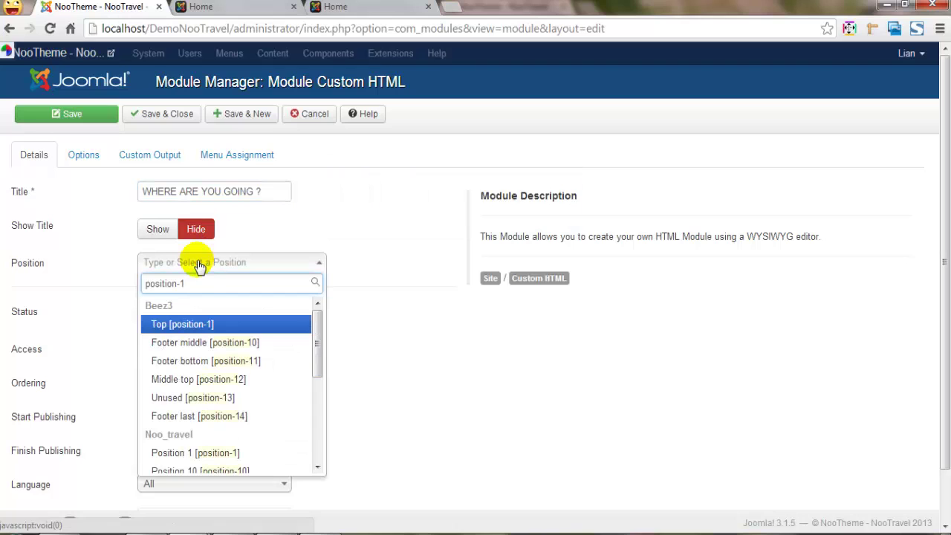
left_click(187, 453)
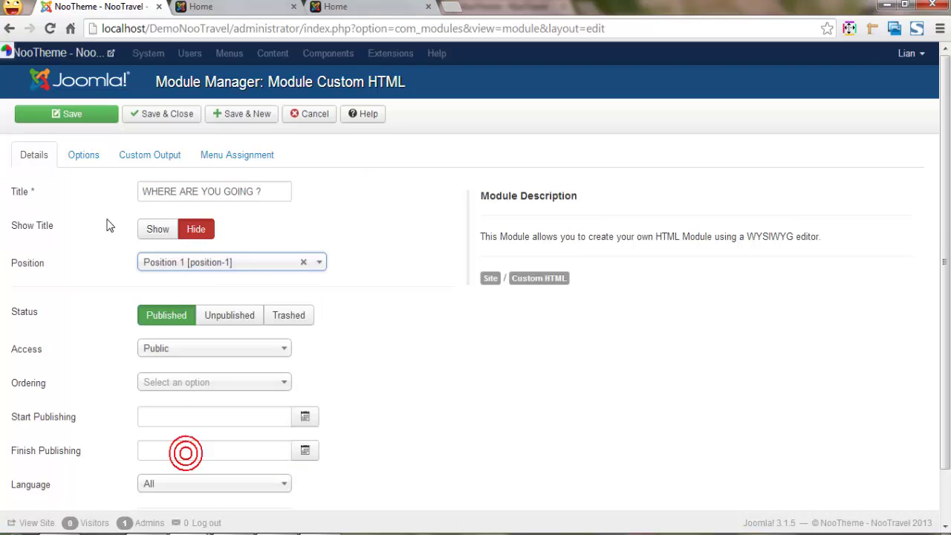
Open the module class suffix for editing in the new module's advanced options
left_click(84, 157)
left_click(80, 311)
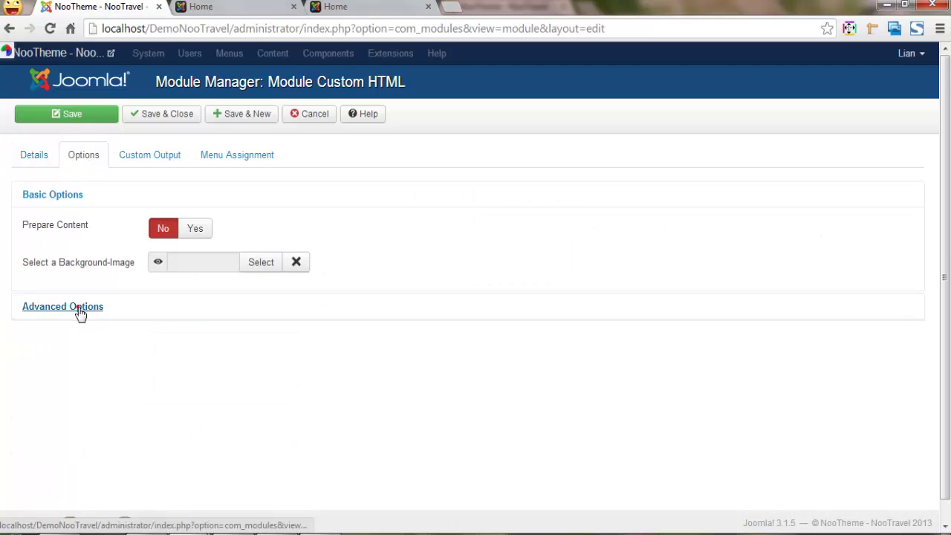
left_click(187, 302)
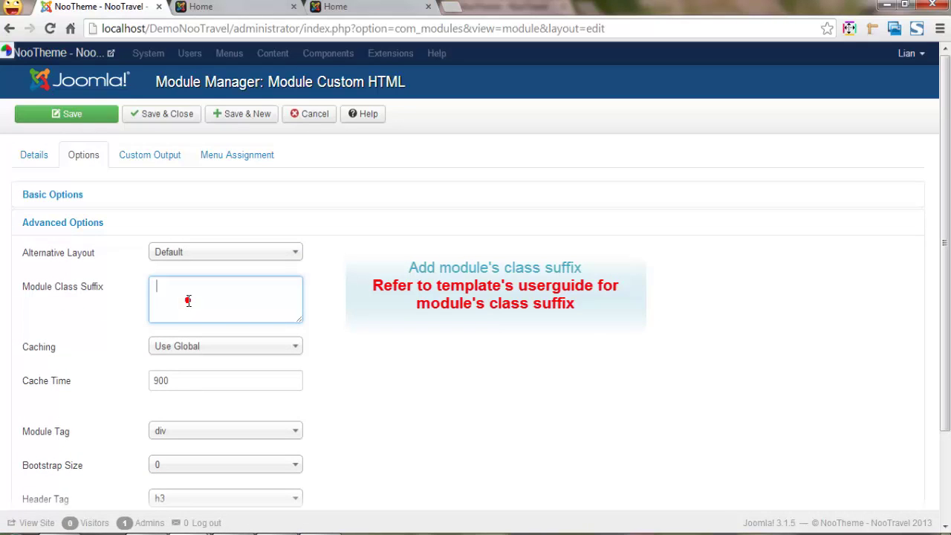
Paste the destinations HTML with the continent map images as the module's custom output, and review it in the visual editor
left_click(163, 153)
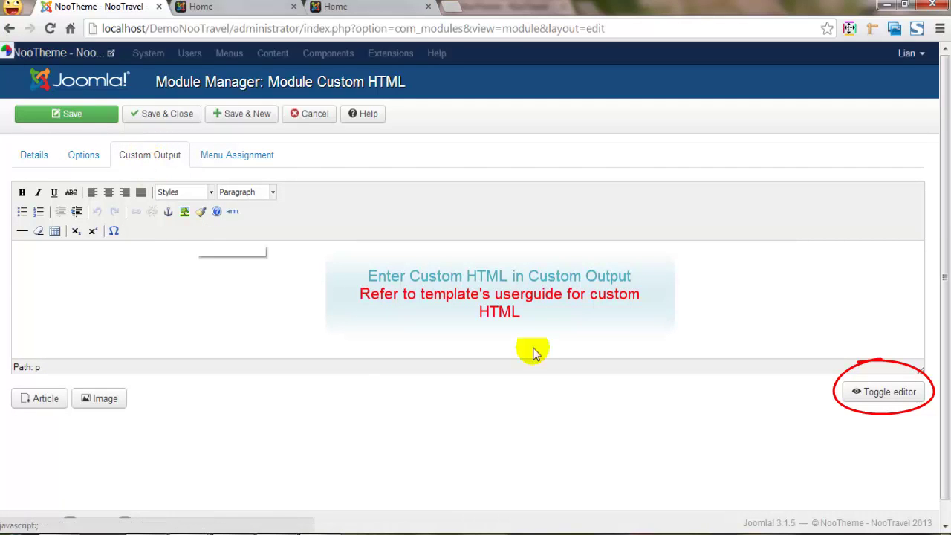
left_click(886, 392)
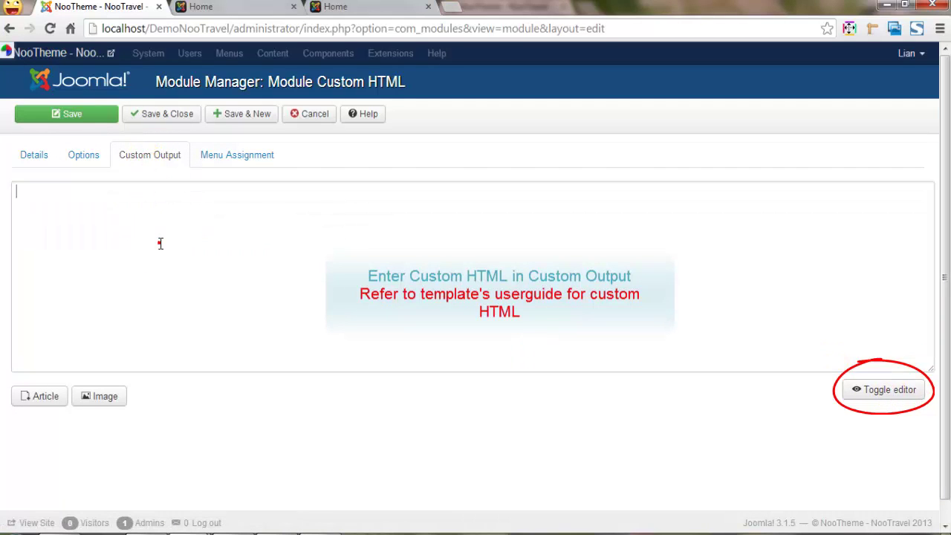
left_click(158, 245)
key("ctrl+v")
left_click(879, 391)
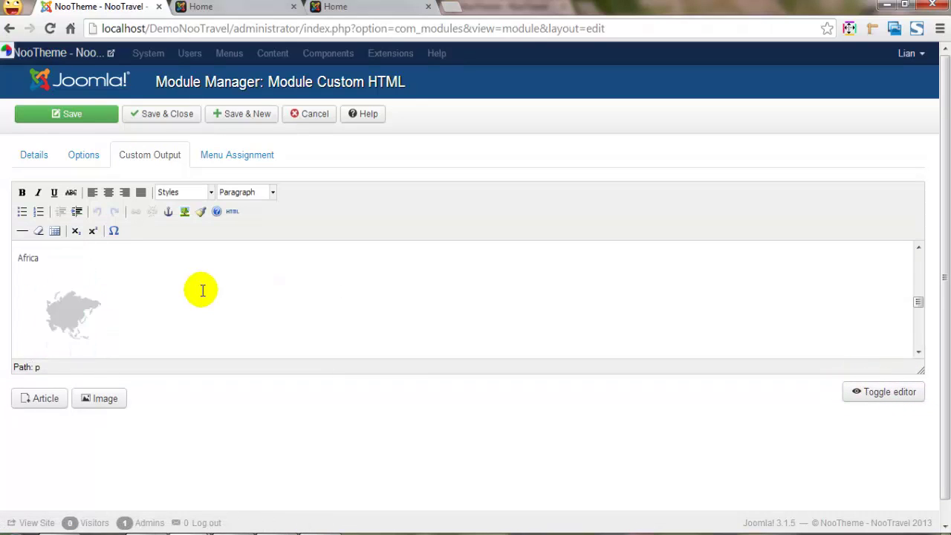
scroll(202, 290, "down", 3)
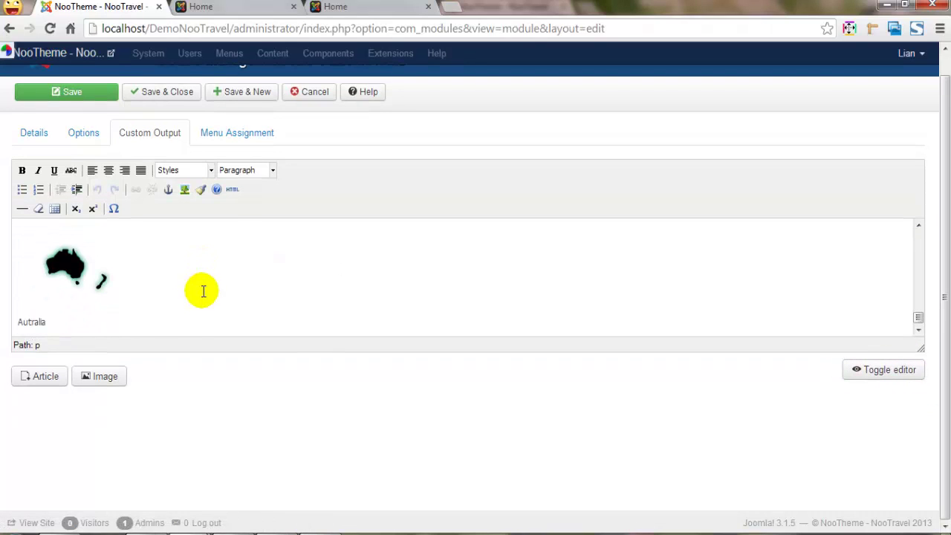
Assign the WHERE ARE YOU GOING ? module only to the Main Menu's Home page, and save and close it
left_click(237, 134)
left_click(276, 169)
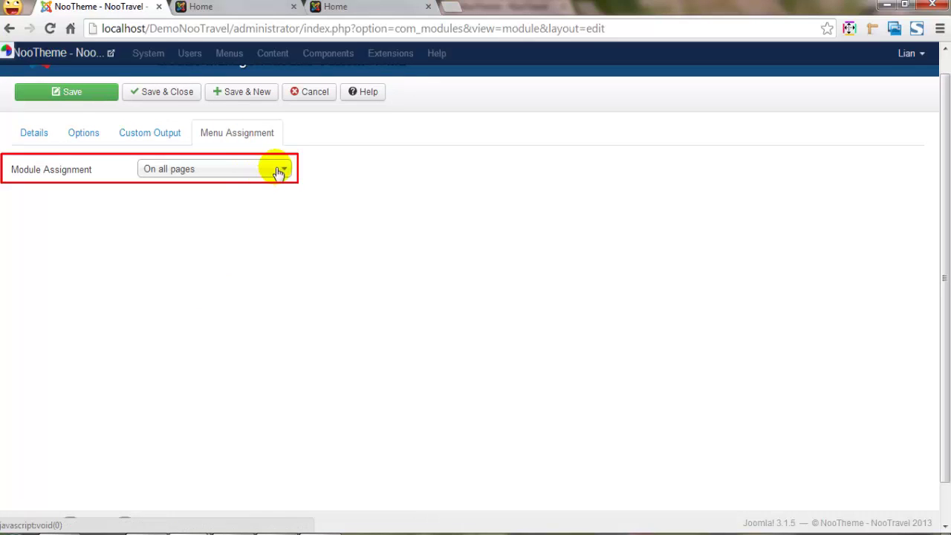
left_click(247, 228)
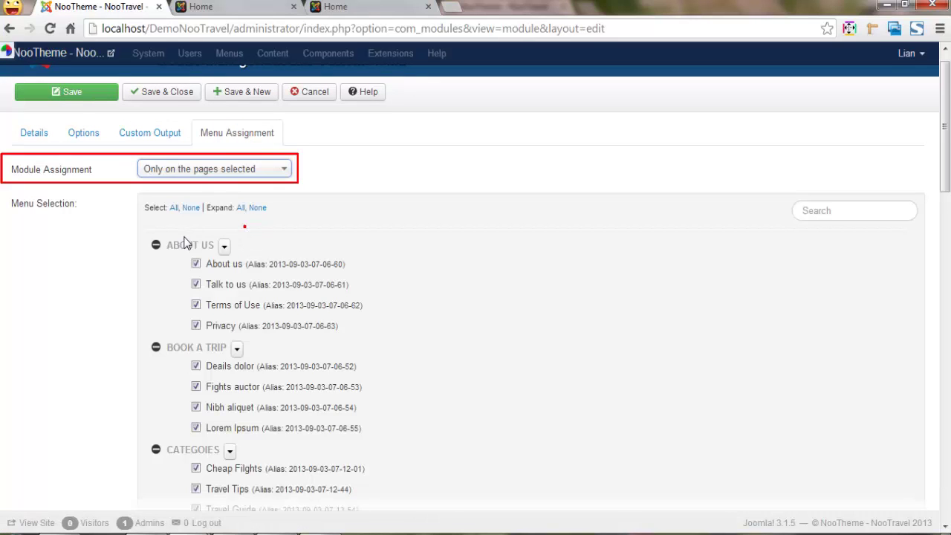
left_click(192, 208)
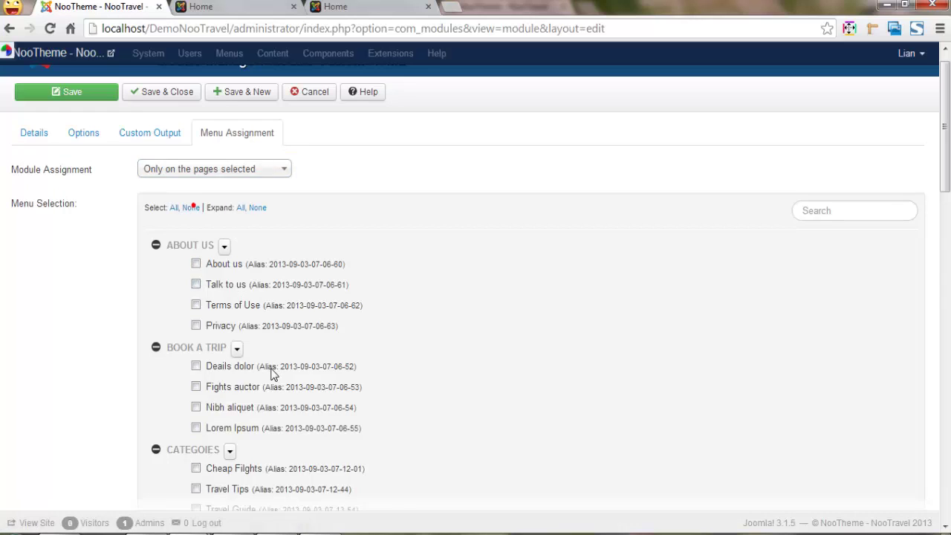
scroll(272, 372, "down", 5)
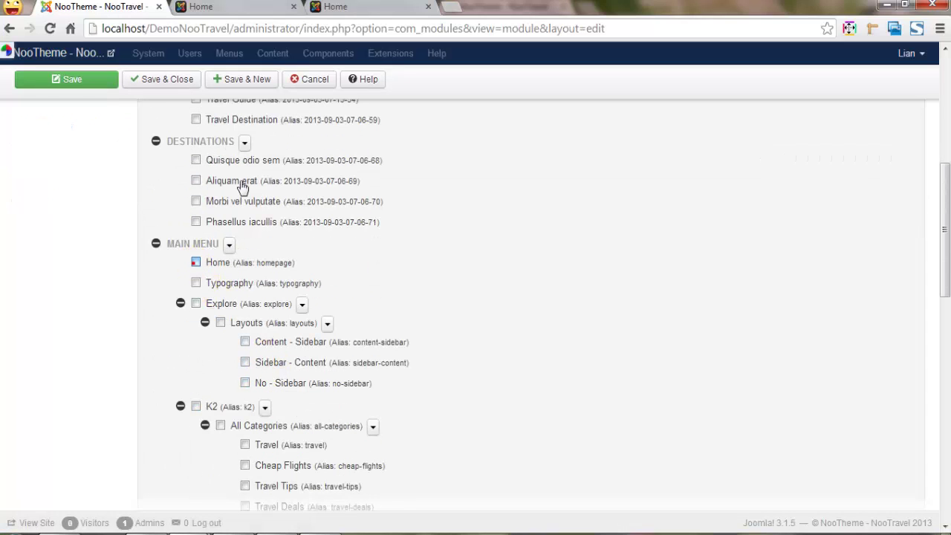
left_click(169, 86)
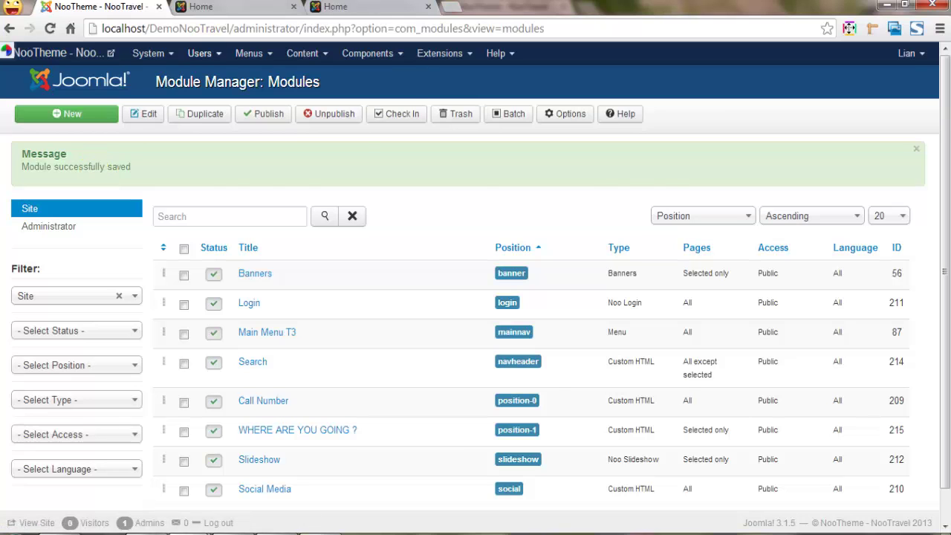
Reload the demo site's home page and check the destinations section below the search bar
left_click(204, 6)
left_click(219, 28)
left_click(216, 28)
key("Return")
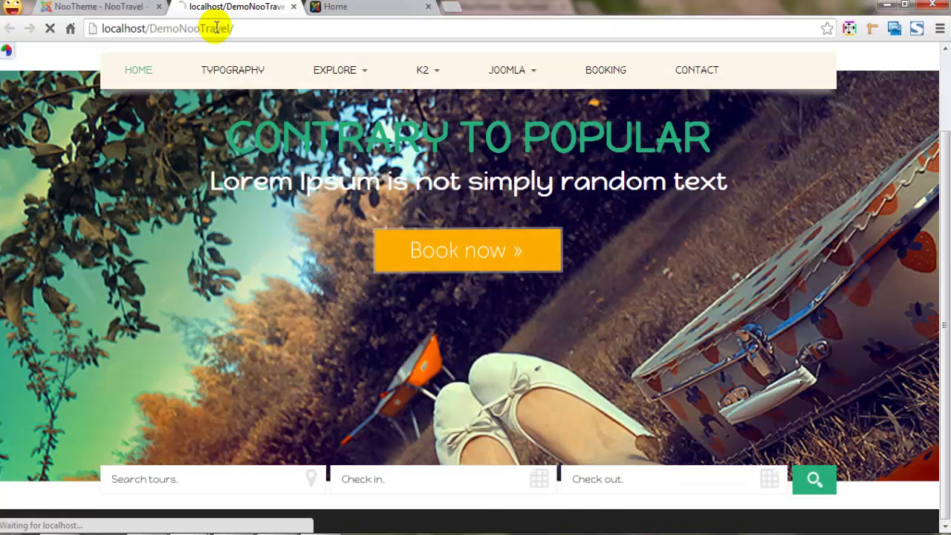
scroll(297, 153, "down", 4)
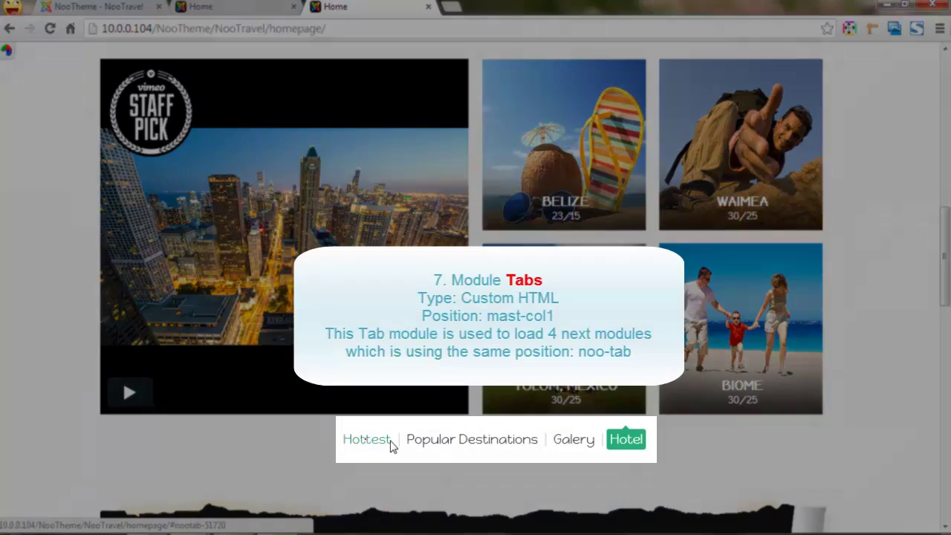
View the Hottest, Popular Destinations, Galery and Hotel tabs on the reference site's home page
left_click(391, 443)
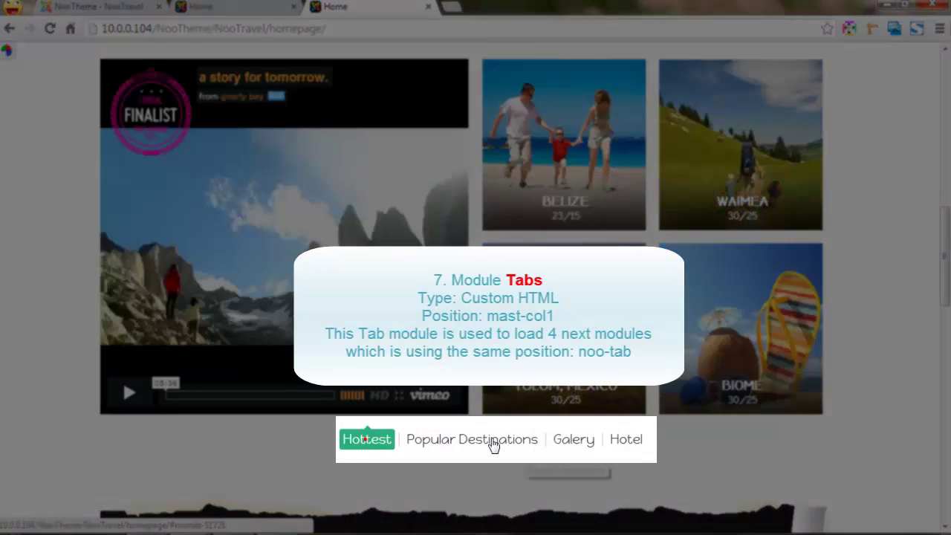
left_click(499, 443)
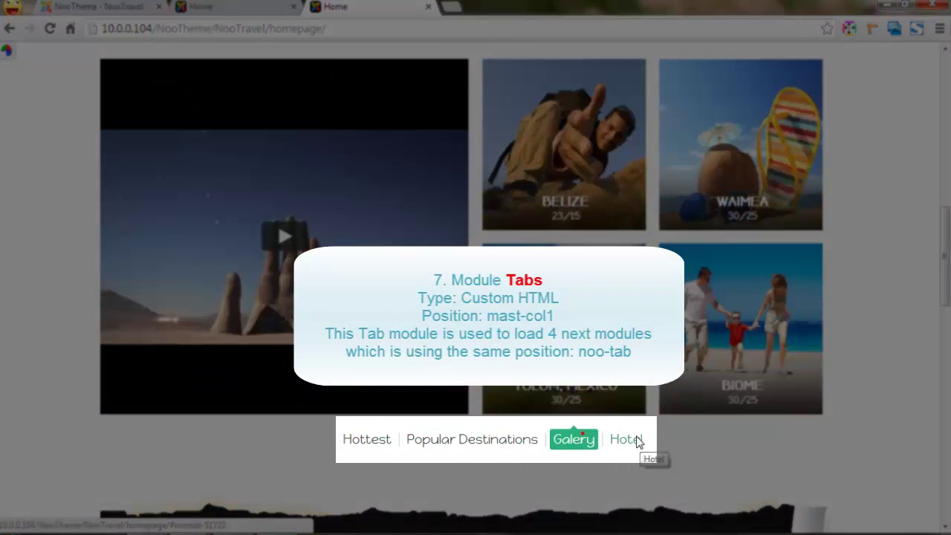
left_click(642, 443)
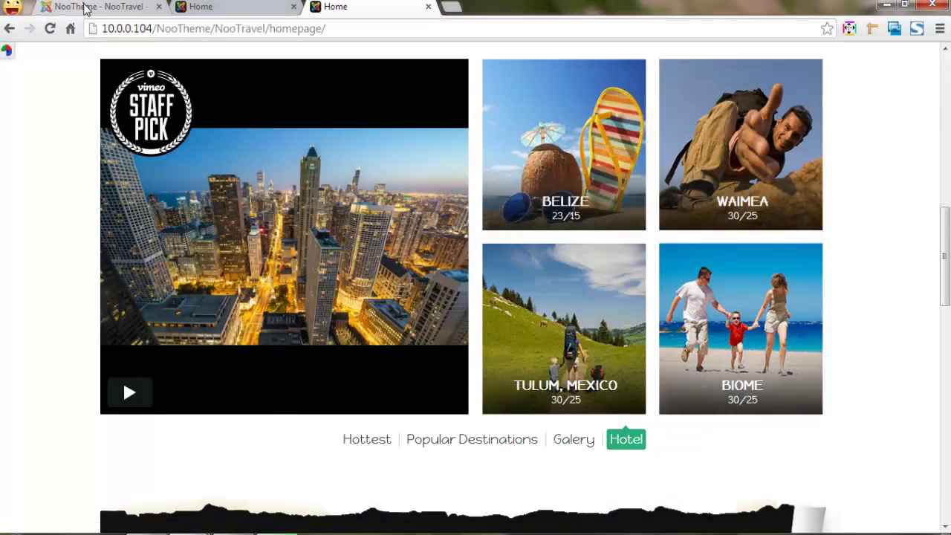
Switch to the Joomla administration, title the new Custom HTML module Tabs, hide its title, and set its position to Mast Col1 [mast-col1]
left_click(86, 8)
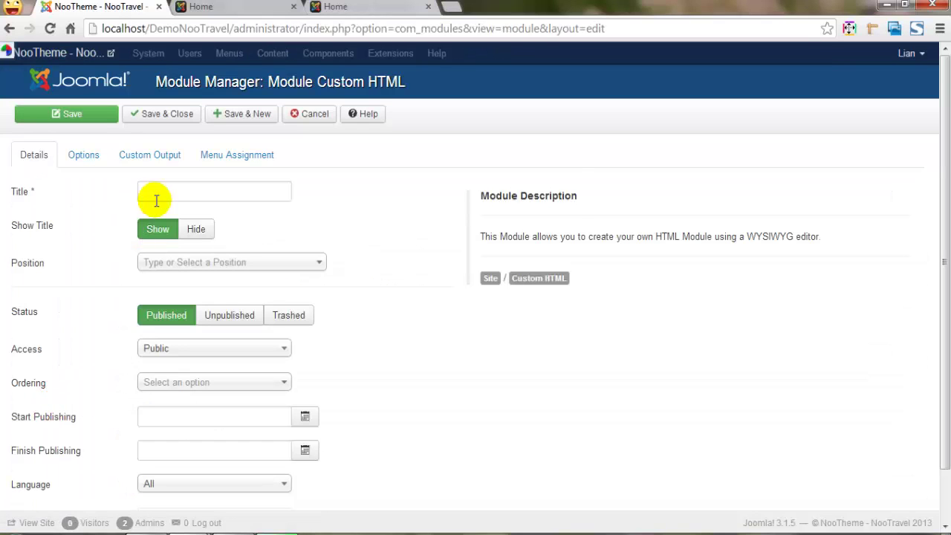
left_click(157, 198)
type("Tabs")
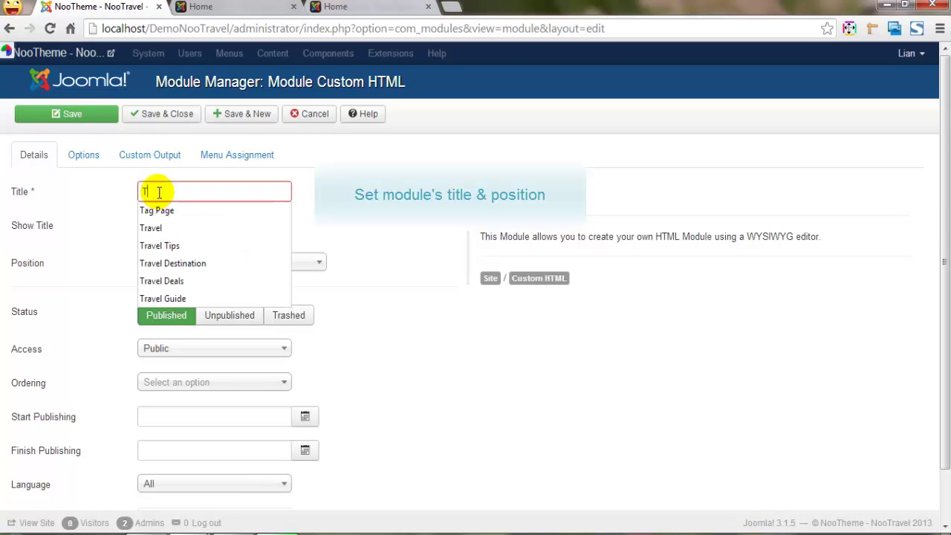
left_click(198, 230)
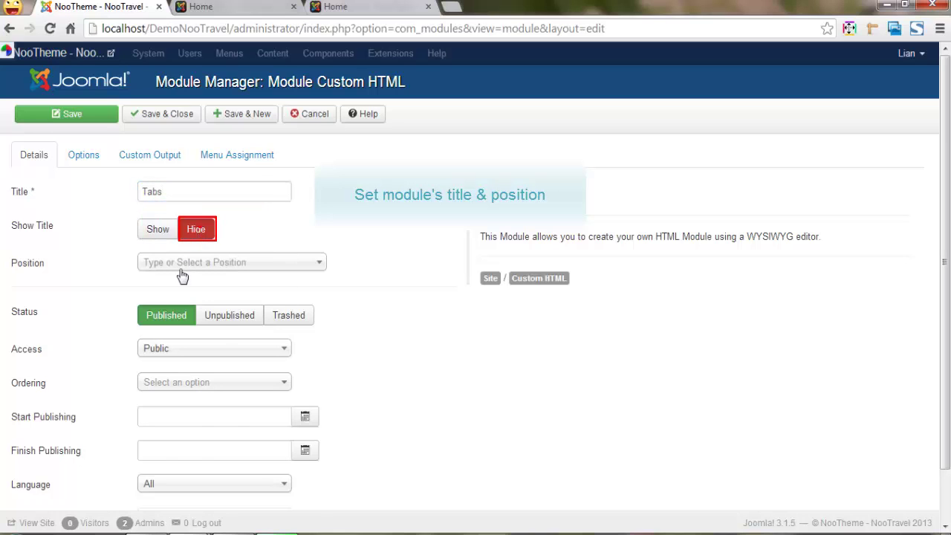
left_click(183, 265)
type("mast-col1")
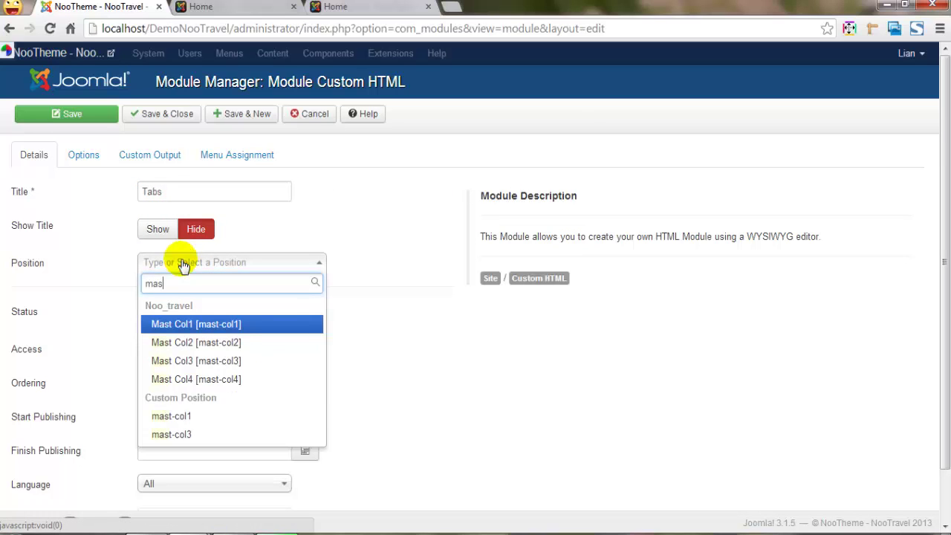
left_click(197, 325)
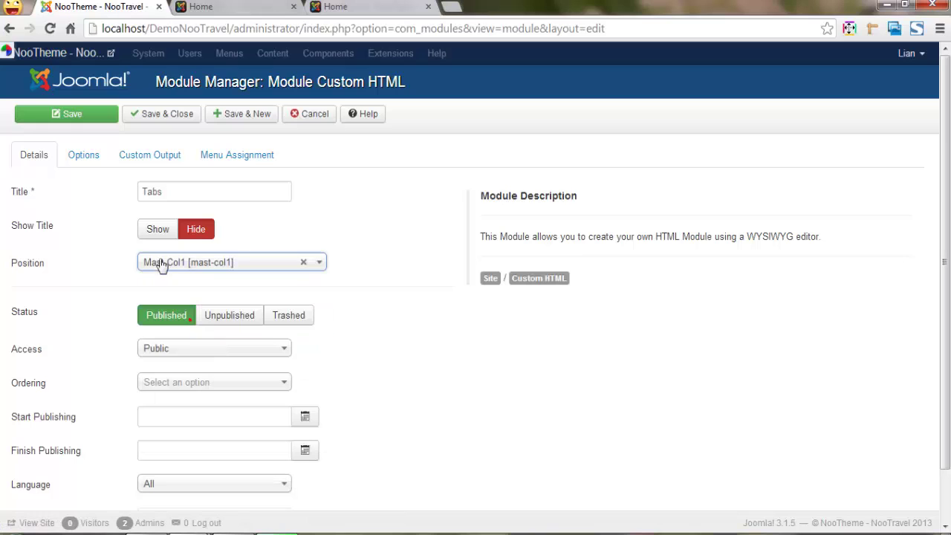
Enter {nootabs type="modules" module="noo-tab"}{/nootabs} as the Tabs module's custom output
left_click(137, 160)
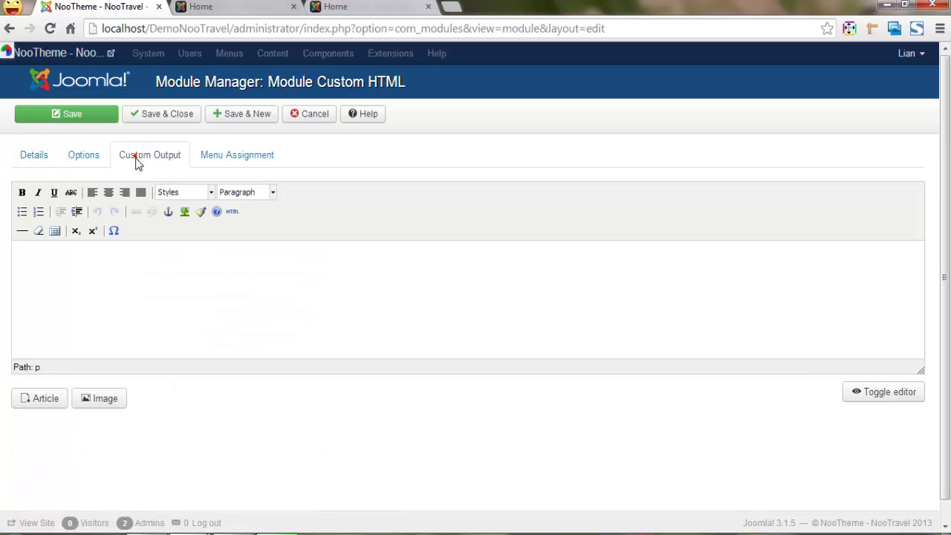
left_click(97, 265)
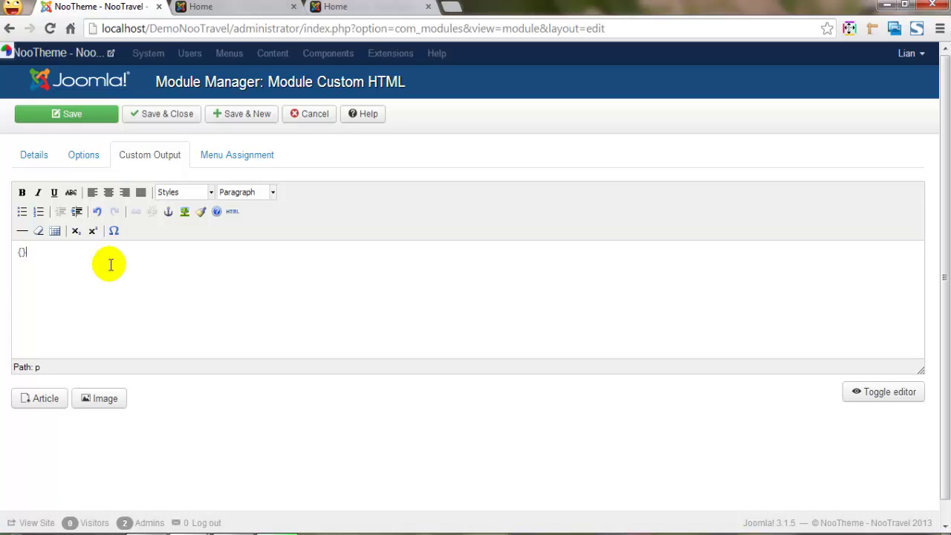
type("{nootabs type=\"modules\" module=\"noo-tab\"}{/nootabs}")
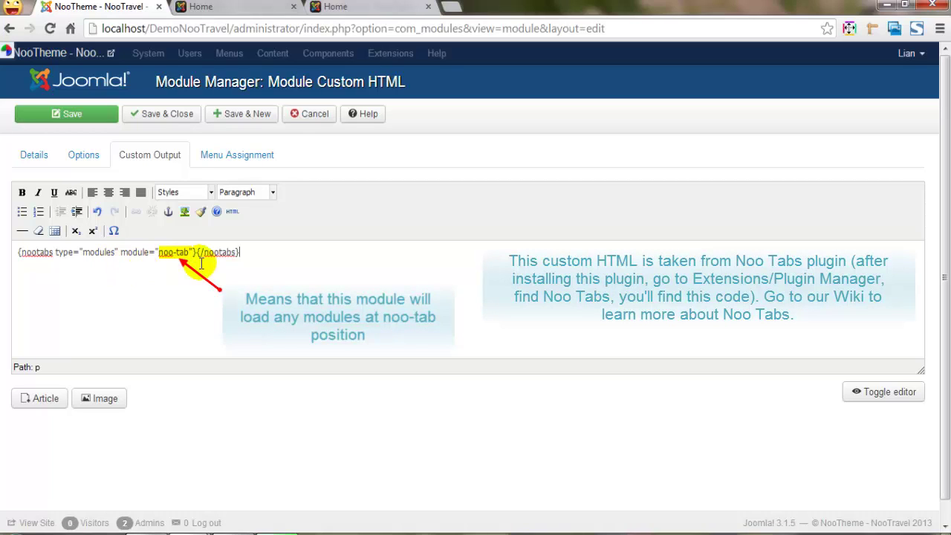
Assign the Tabs module only to the Main Menu's Home page, and save and close it
left_click(240, 154)
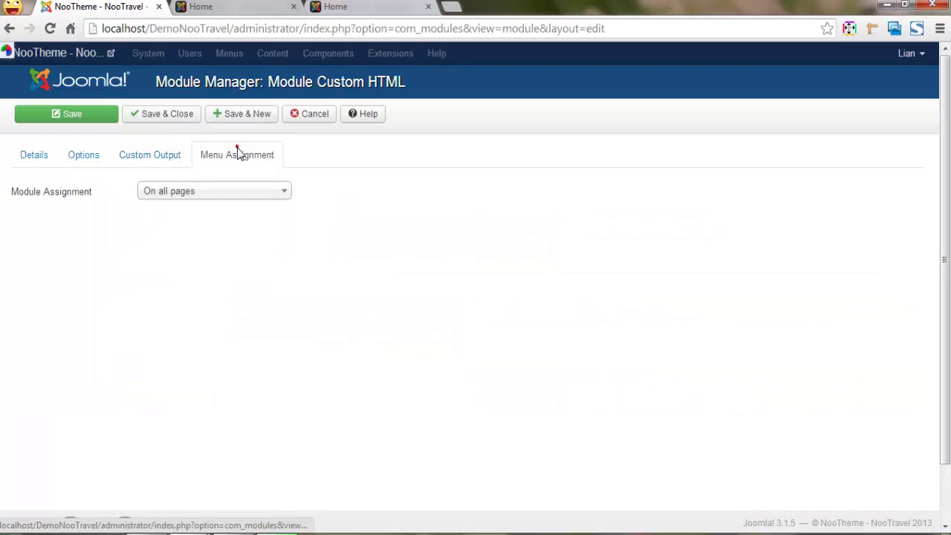
left_click(279, 191)
left_click(252, 250)
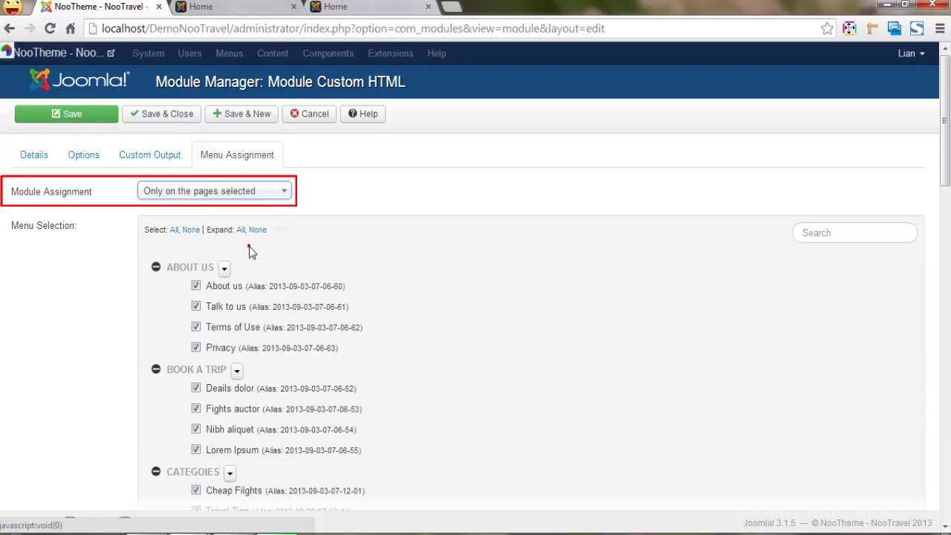
left_click(191, 230)
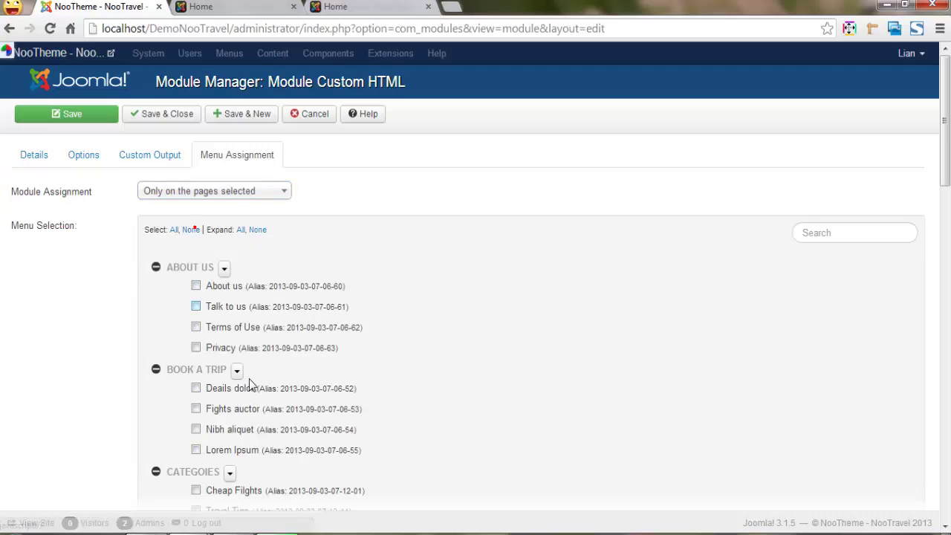
scroll(251, 385, "down", 5)
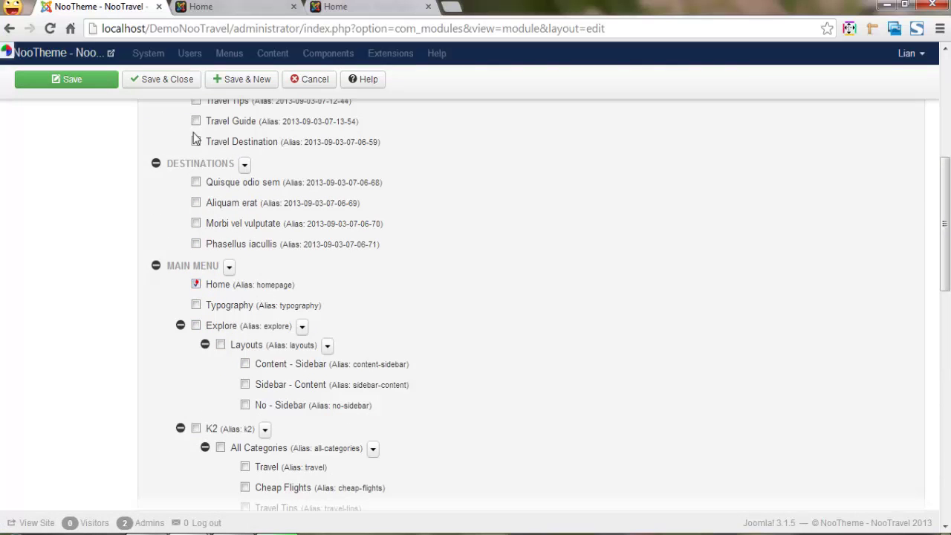
left_click(171, 83)
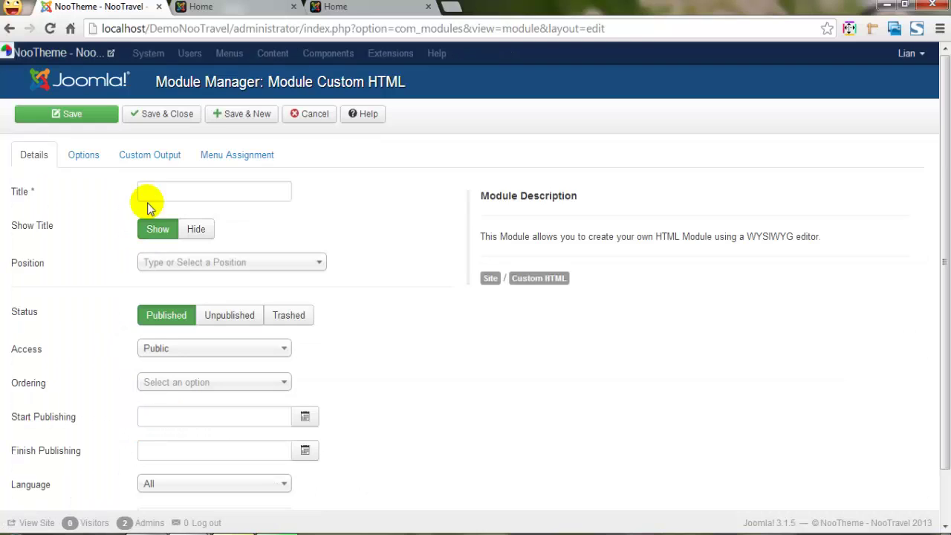
Title the new Custom HTML module Hottest and set its position to noo-tab
left_click(150, 198)
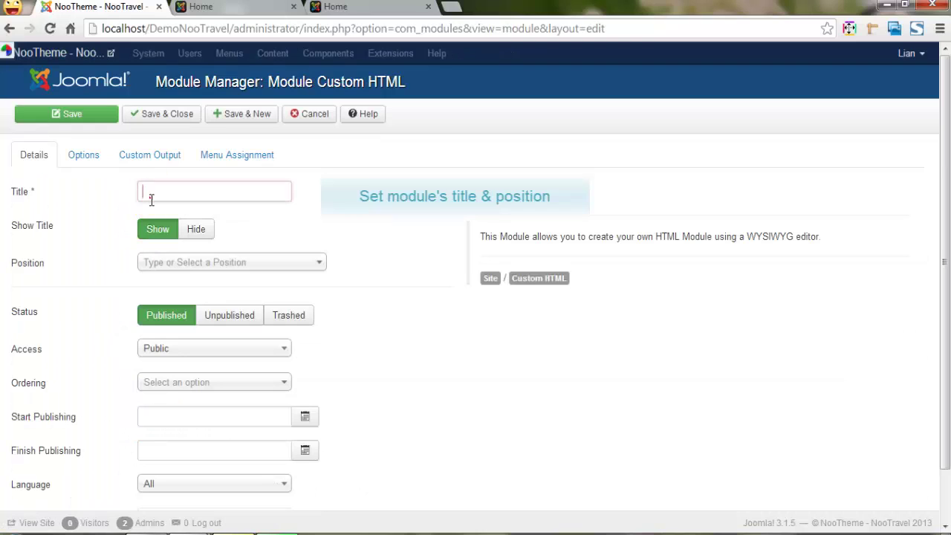
type("Hottest")
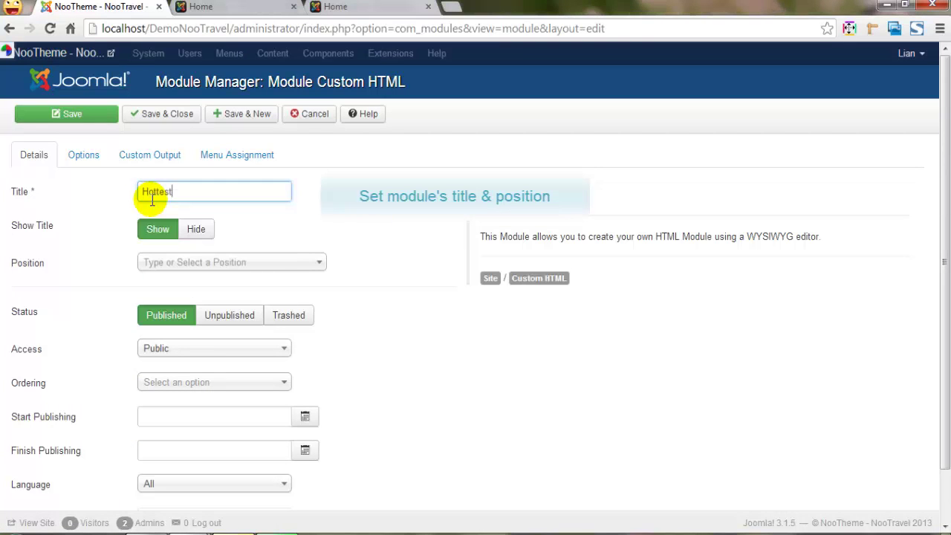
left_click(177, 267)
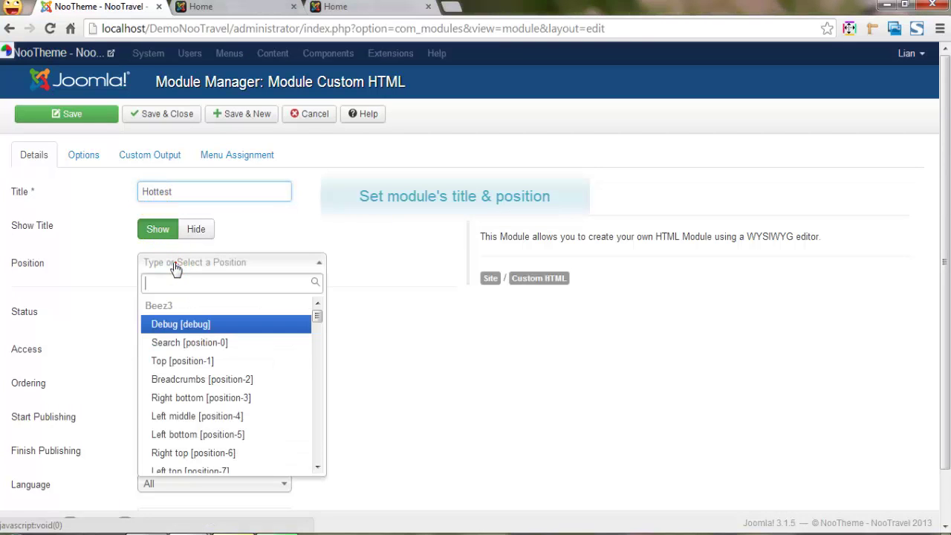
type("noo-tab")
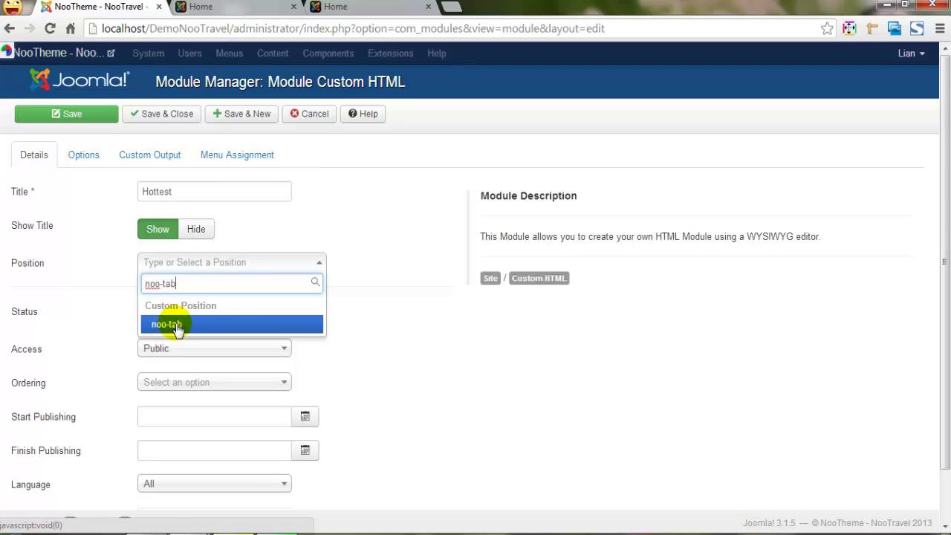
left_click(176, 324)
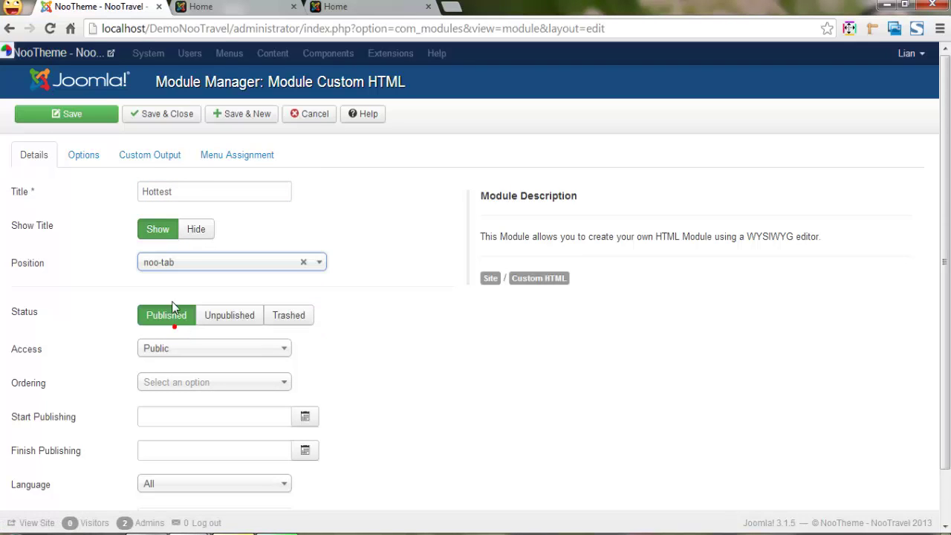
Paste the video and picture tiles HTML as the Hottest module's custom output, and save and close it with assignment on all pages
left_click(143, 156)
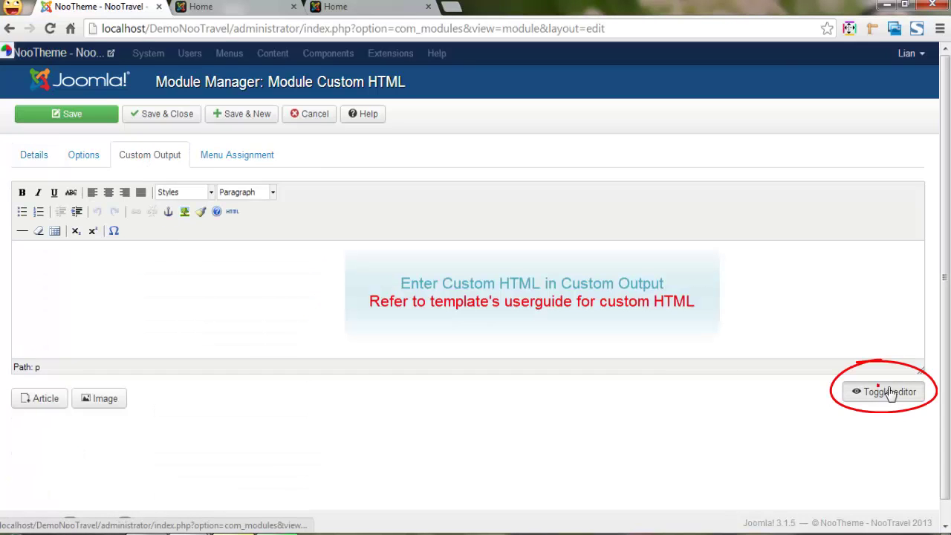
left_click(892, 394)
left_click(52, 193)
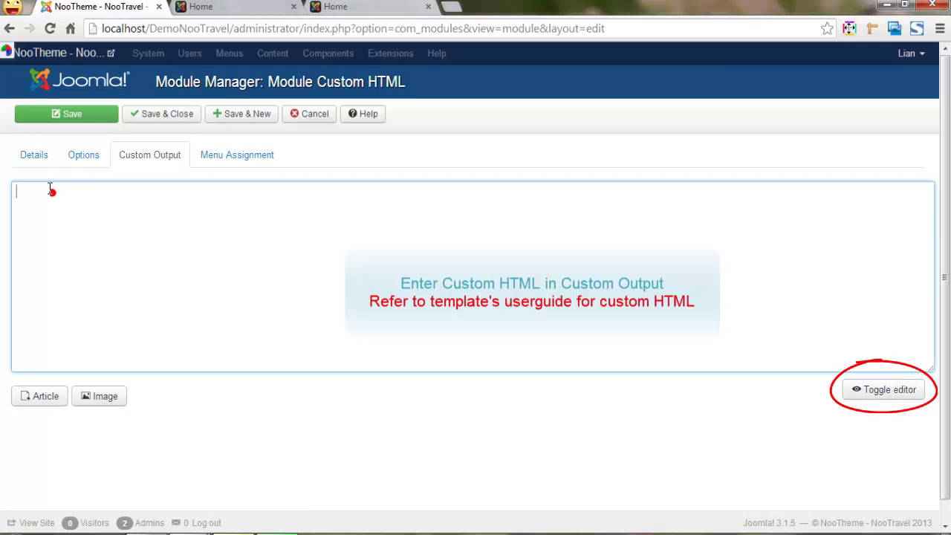
key("ctrl+v")
left_click(883, 394)
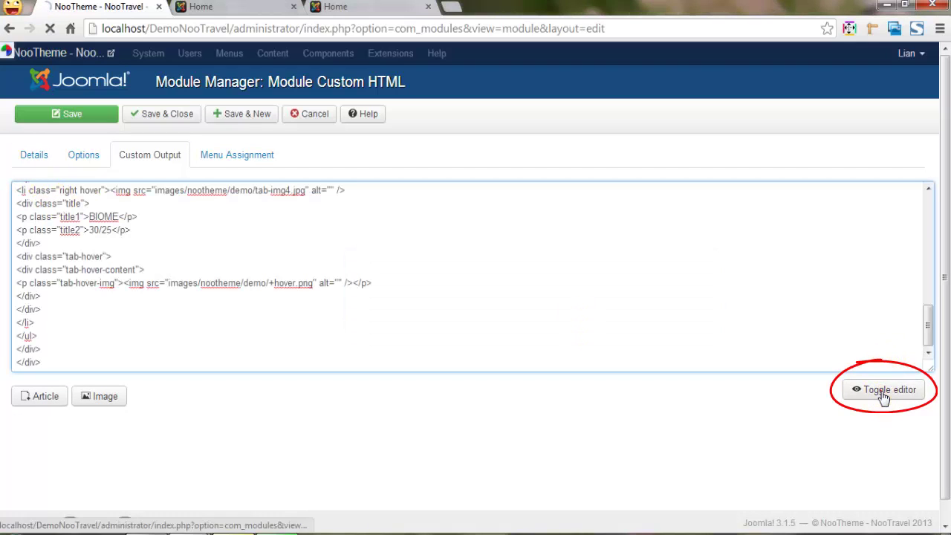
left_click(484, 314)
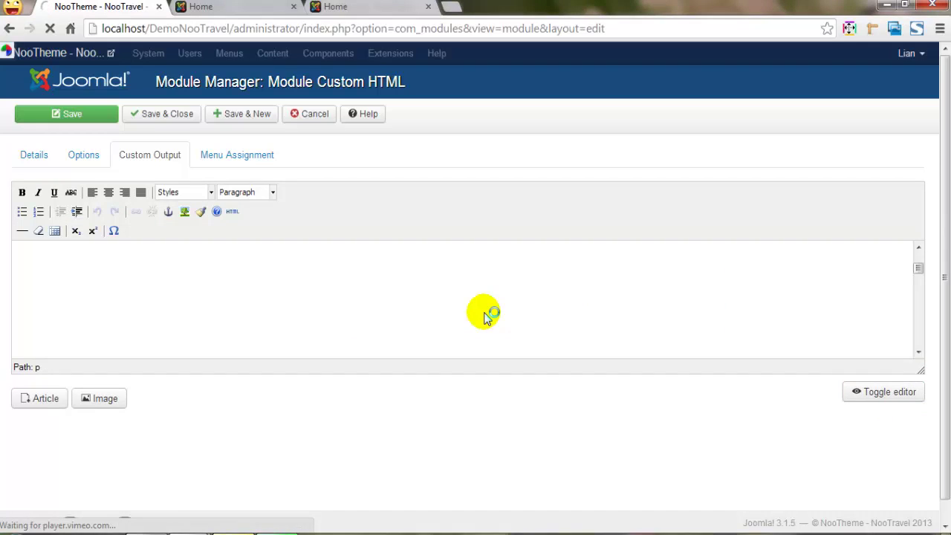
scroll(472, 333, "down", 10)
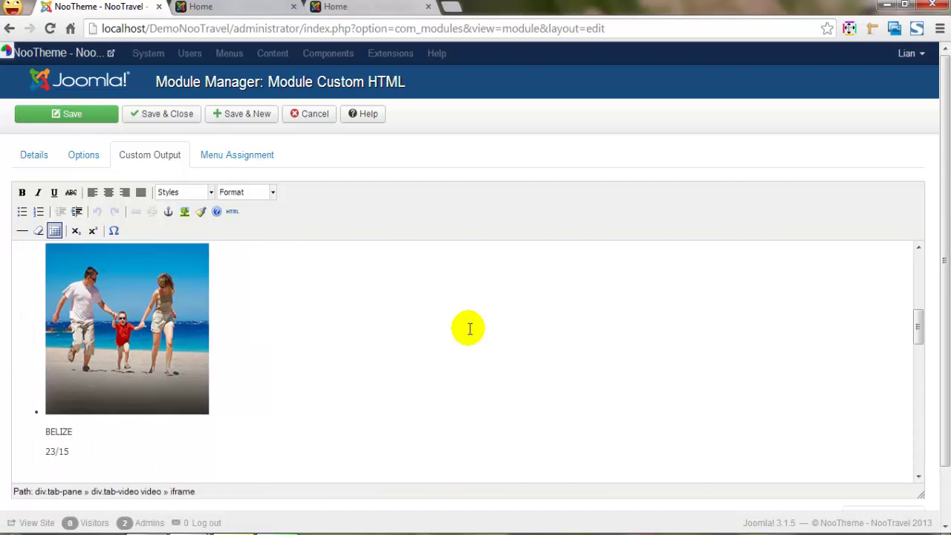
scroll(472, 333, "down", 10)
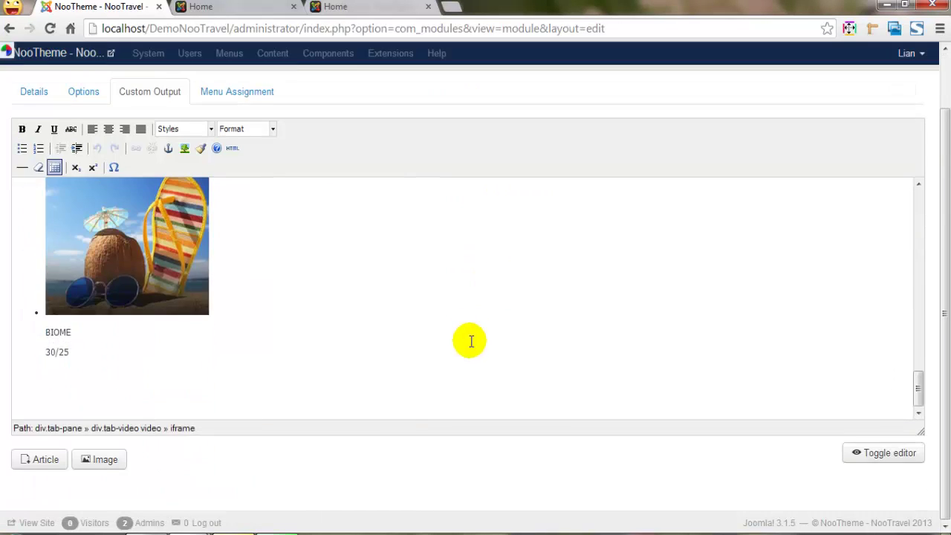
scroll(471, 341, "up", 5)
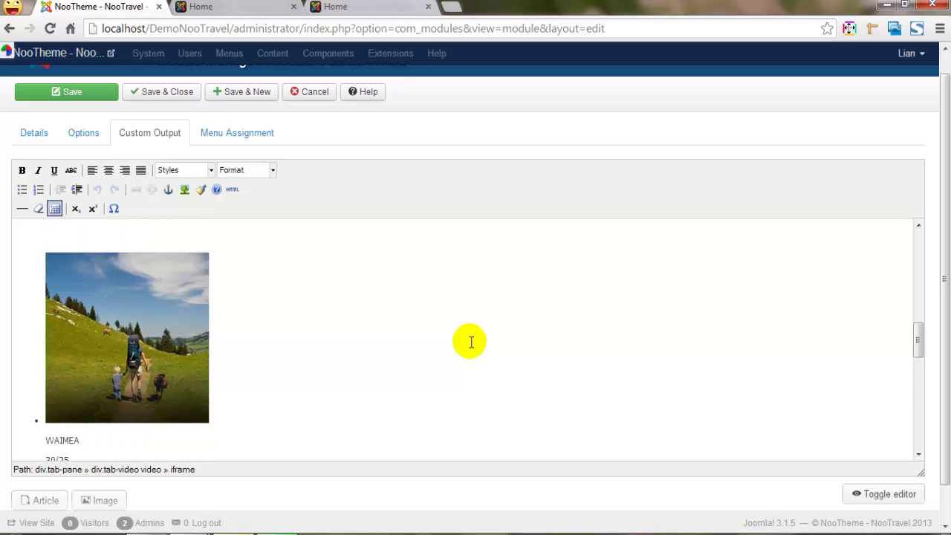
left_click(237, 133)
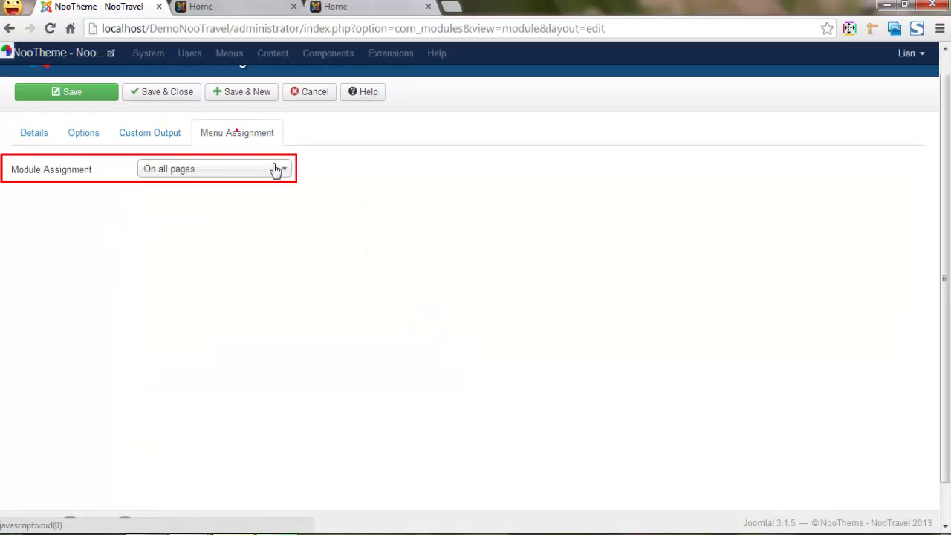
left_click(169, 92)
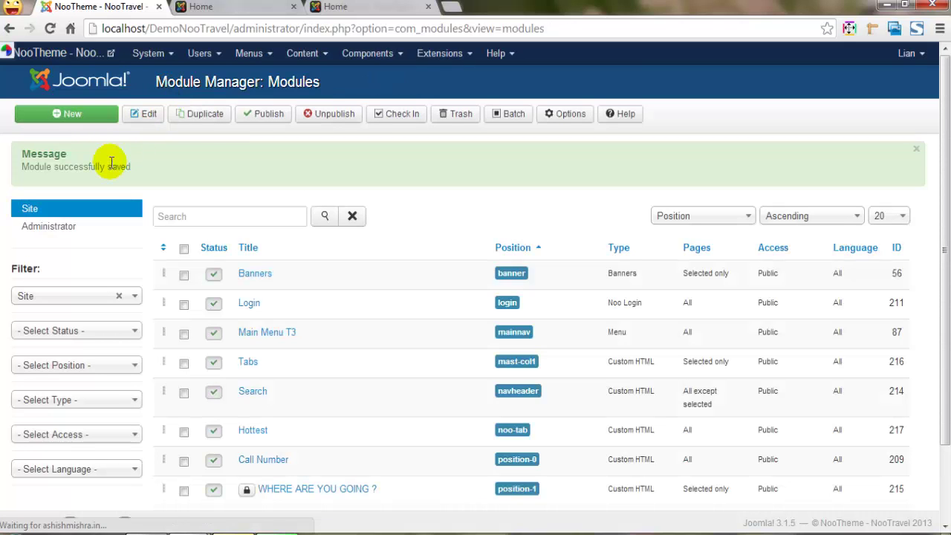
Reload the demo site's home page to check the Hottest tab, and view the Popular Destinations tab on the reference site
left_click(207, 12)
left_click(211, 27)
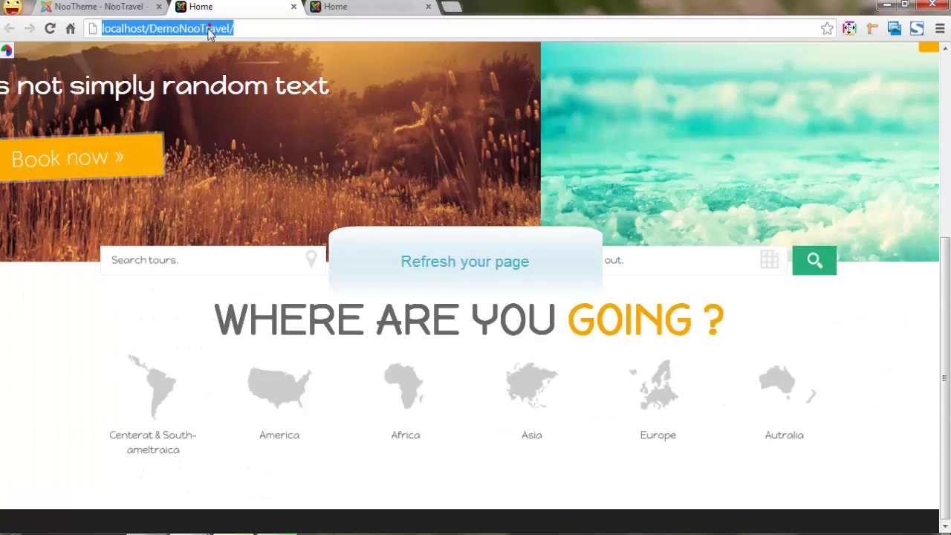
key("Return")
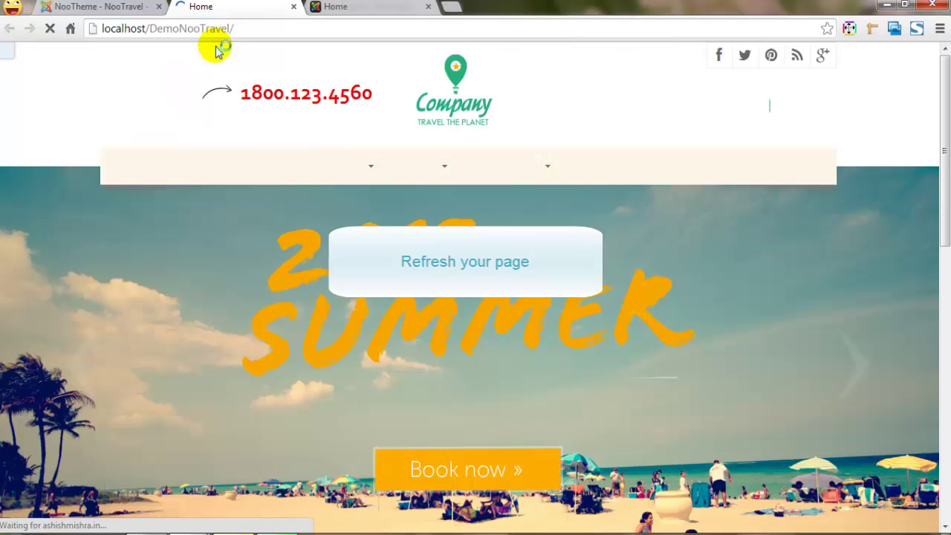
scroll(261, 245, "down", 9)
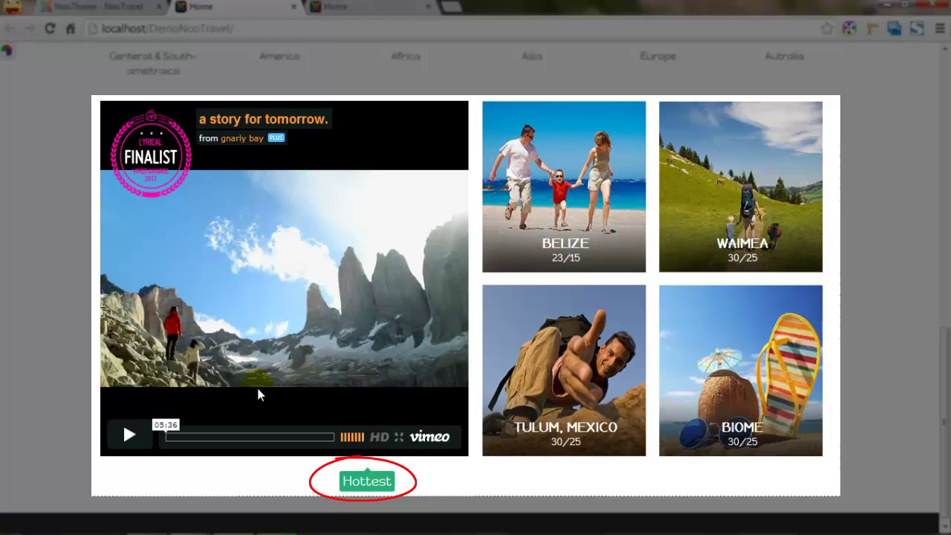
left_click(131, 445)
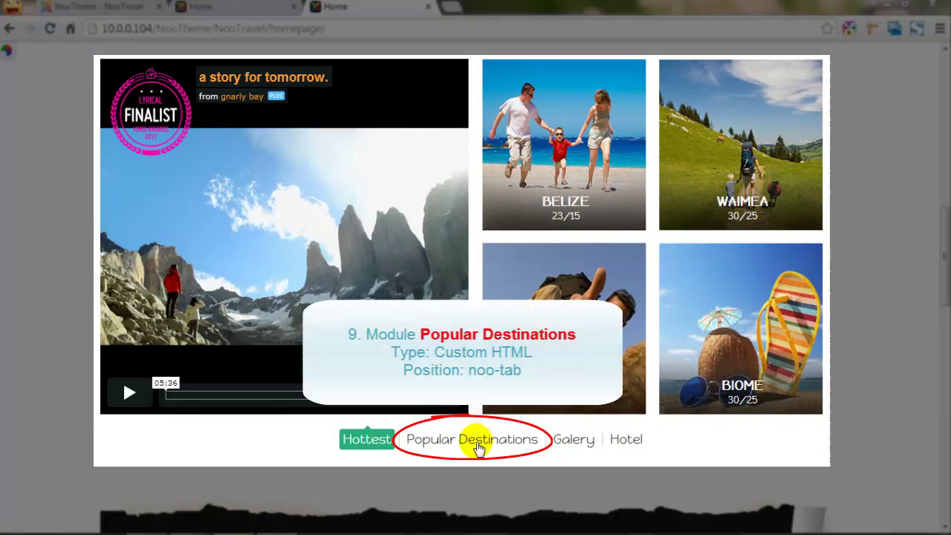
left_click(478, 446)
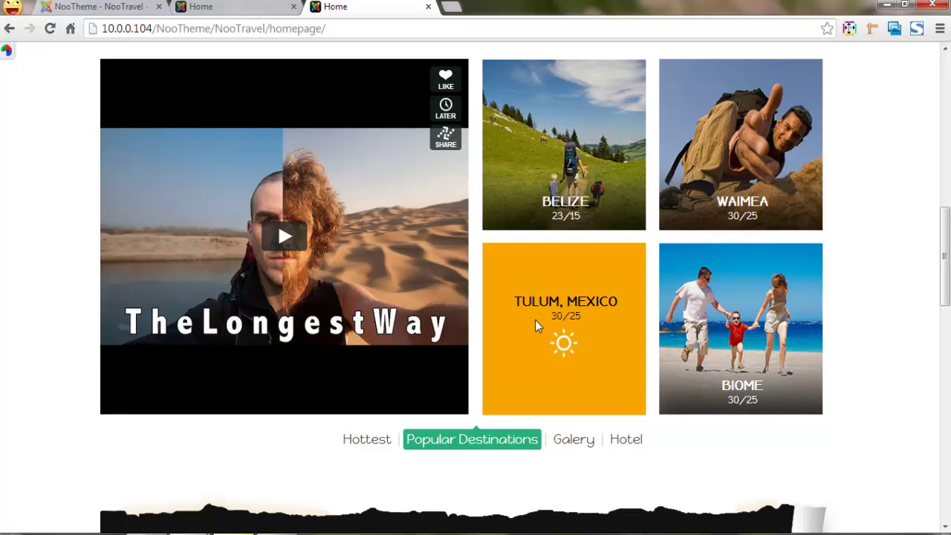
Create a new Custom HTML module in the Joomla administration, titled Popular Destinations, and set its position to noo-tab
left_click(104, 7)
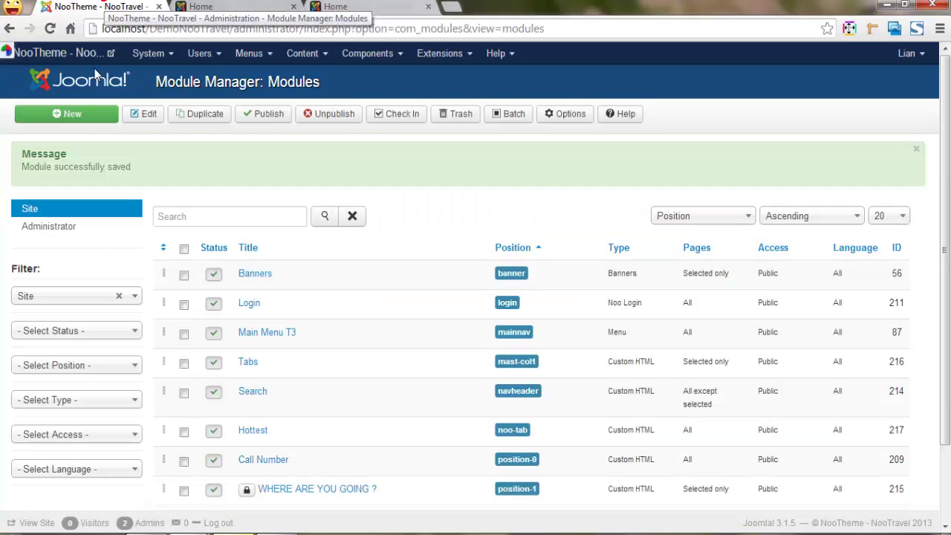
left_click(72, 116)
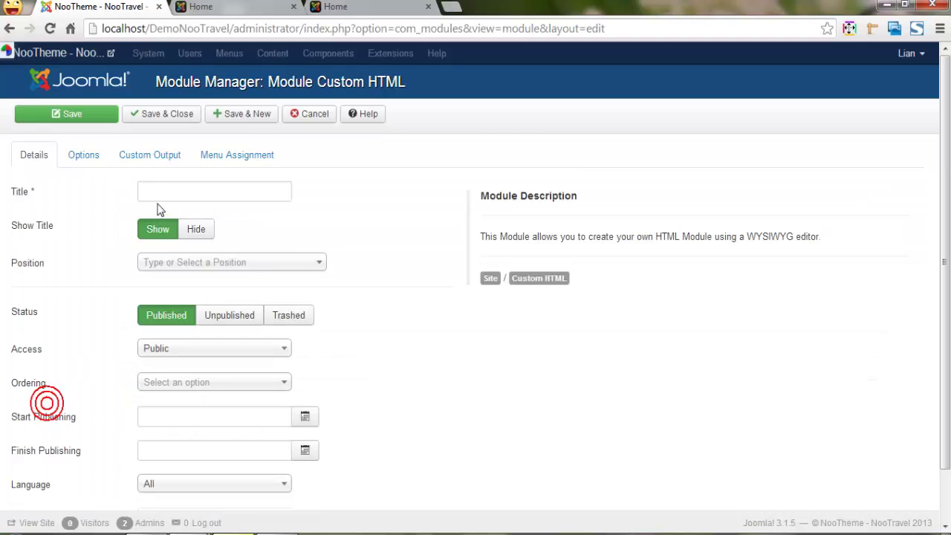
left_click(157, 193)
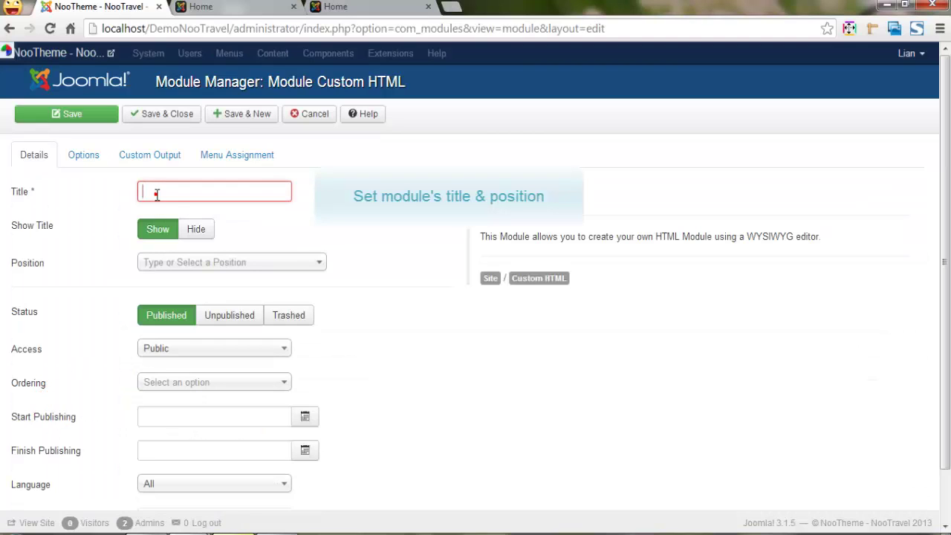
left_click(152, 192)
left_click(152, 206)
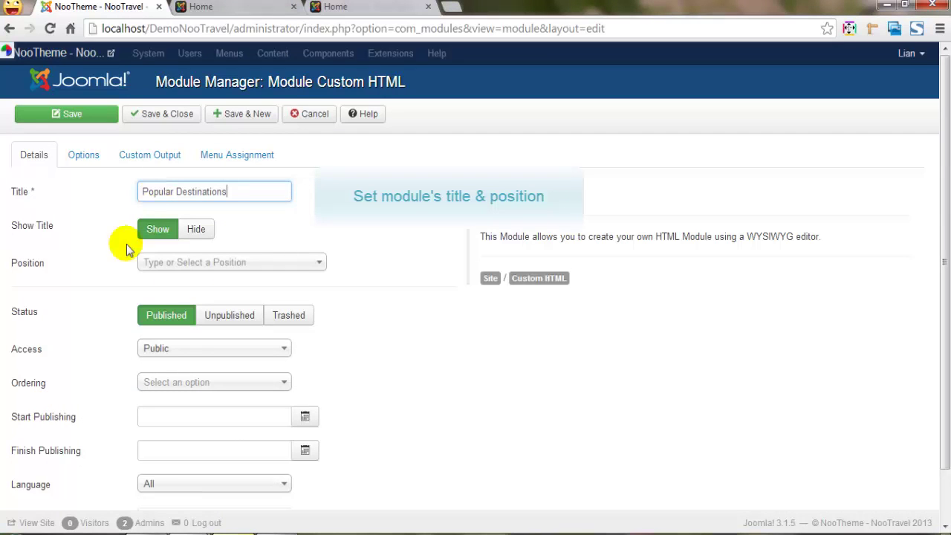
left_click(175, 265)
type("n")
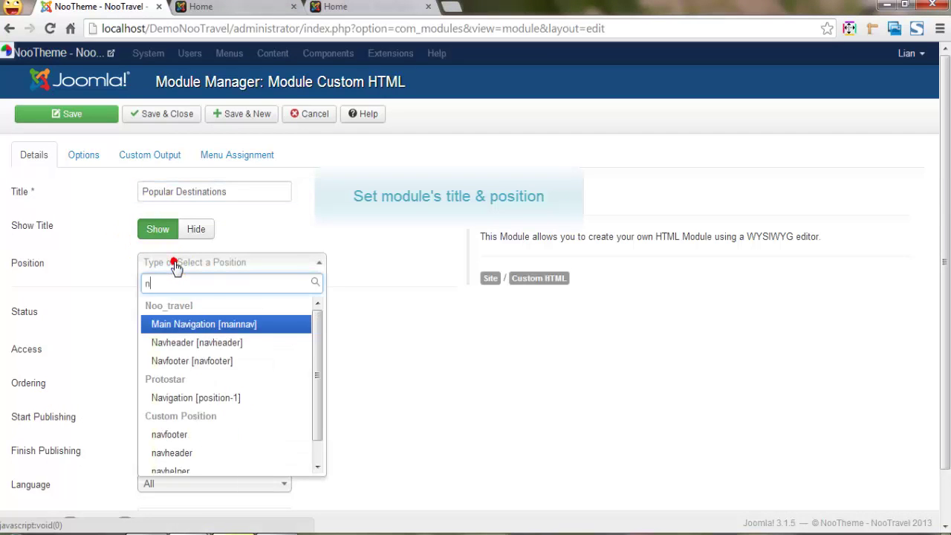
type("oo-tab")
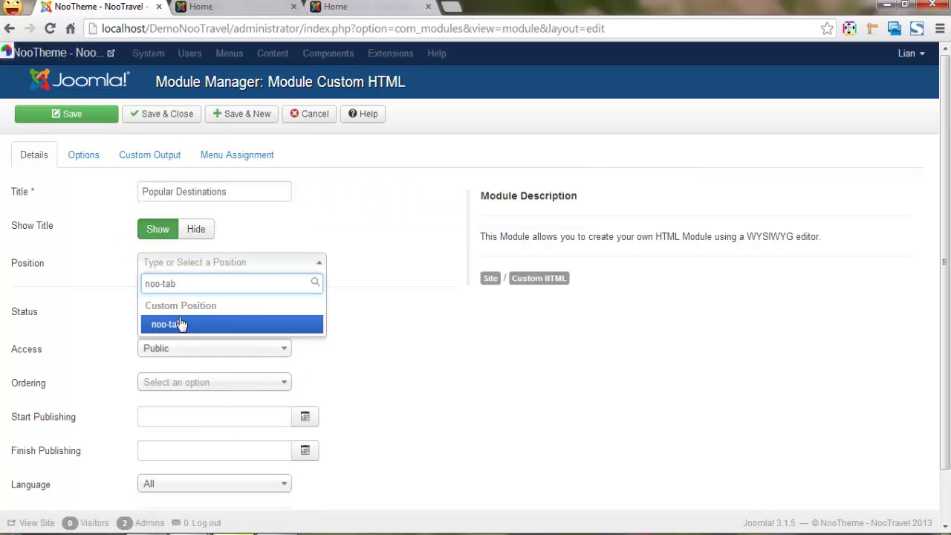
left_click(180, 324)
Paste the video and picture tiles HTML as the Popular Destinations module's custom output, and save and close it with assignment on all pages
left_click(149, 155)
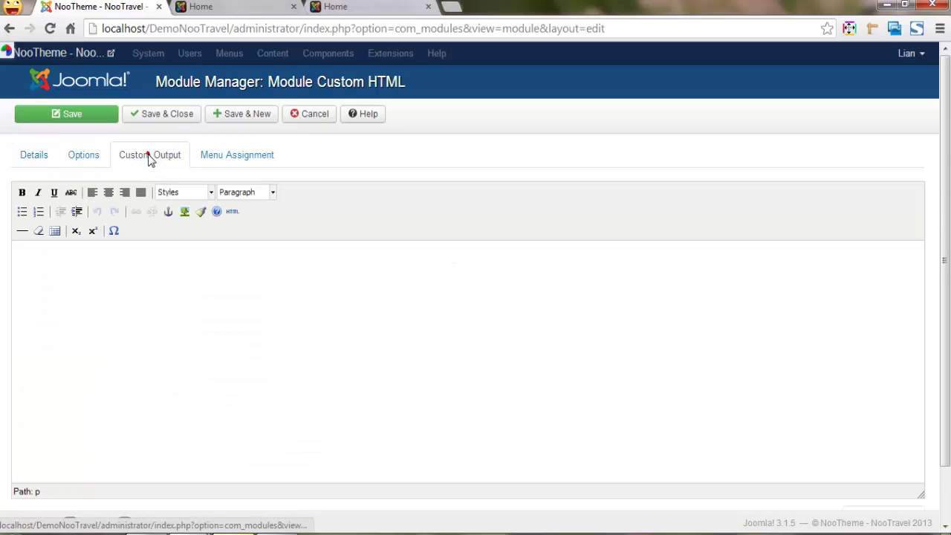
scroll(814, 437, "up", 1)
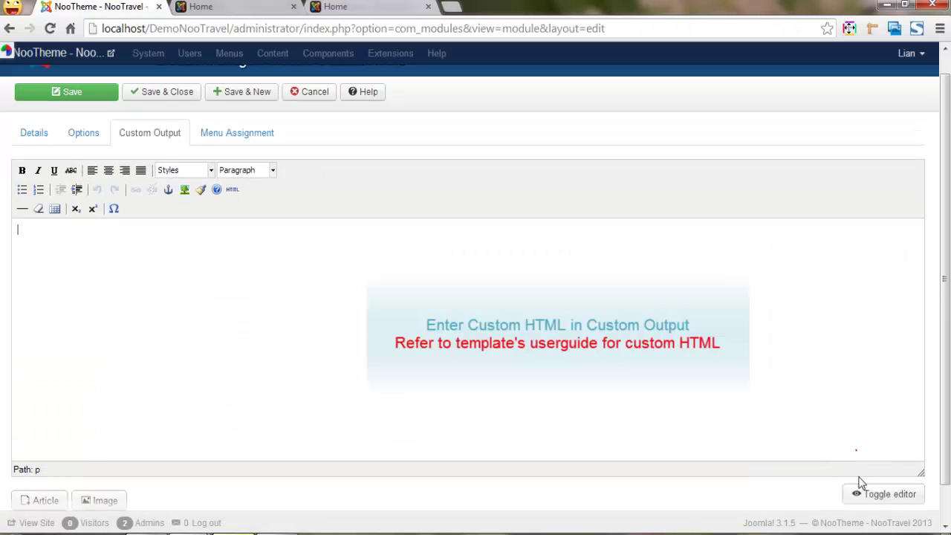
left_click(861, 493)
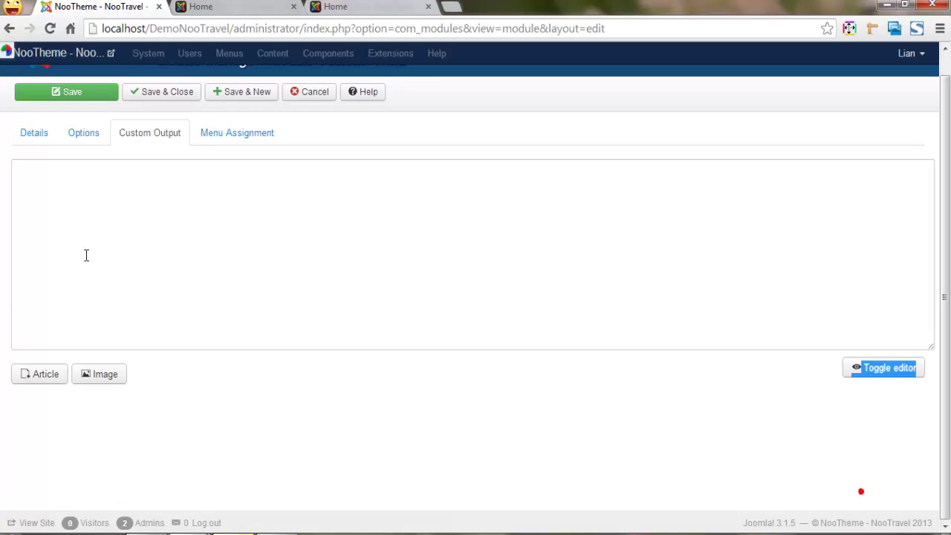
left_click(64, 227)
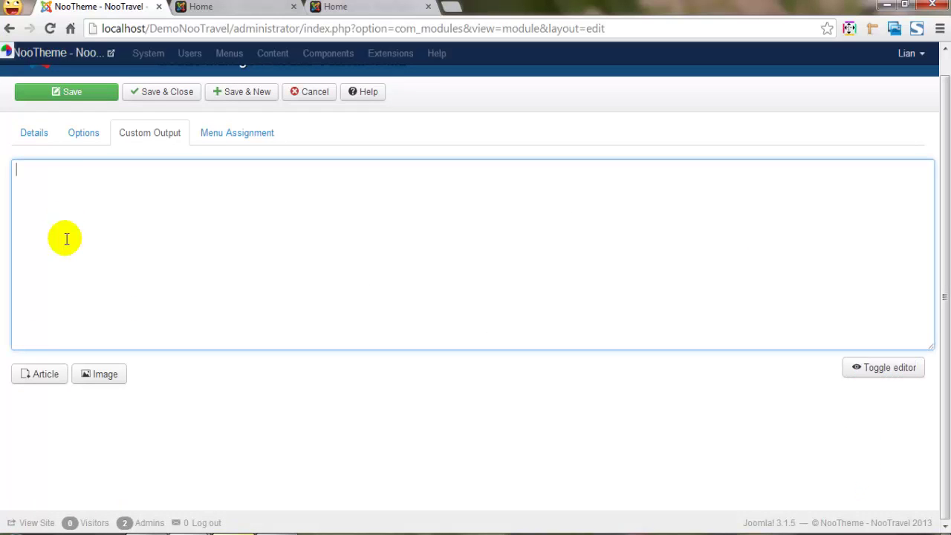
key("ctrl+v")
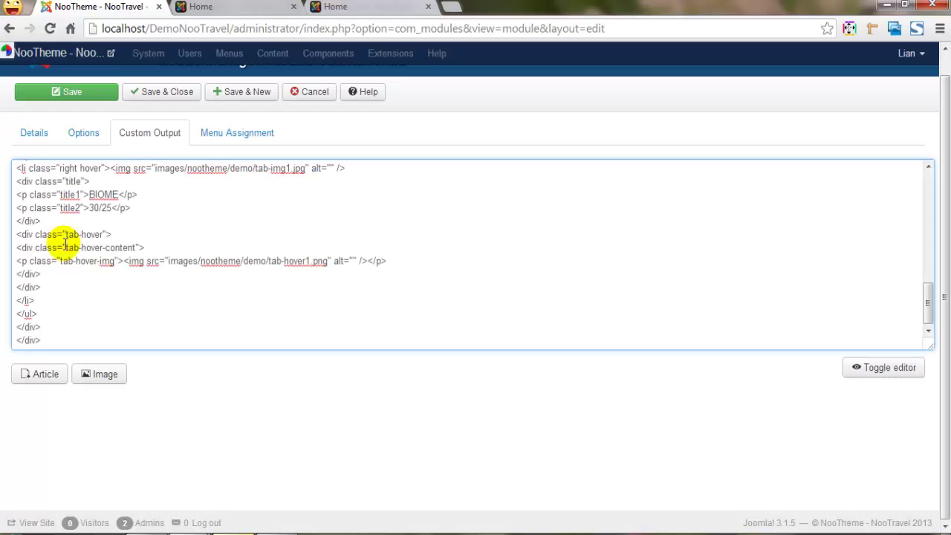
left_click(885, 369)
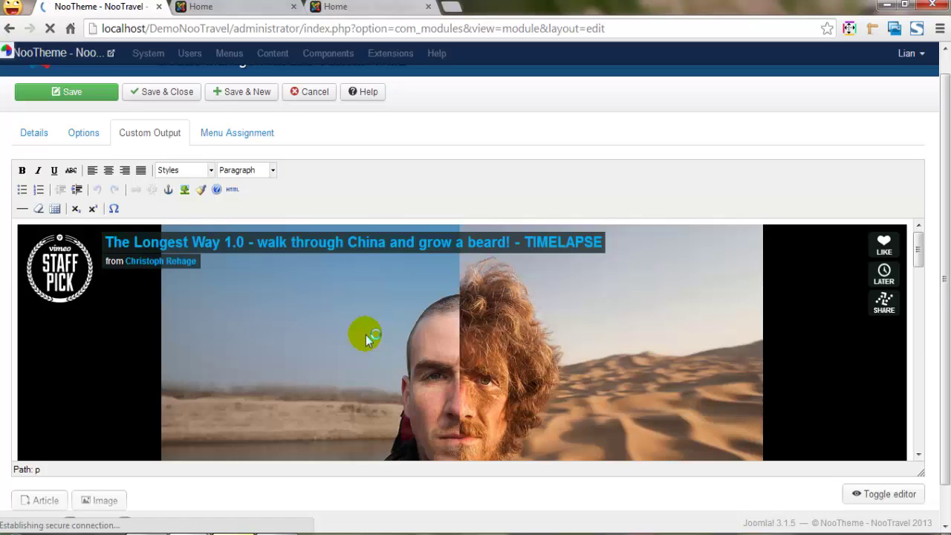
scroll(371, 342, "down", 10)
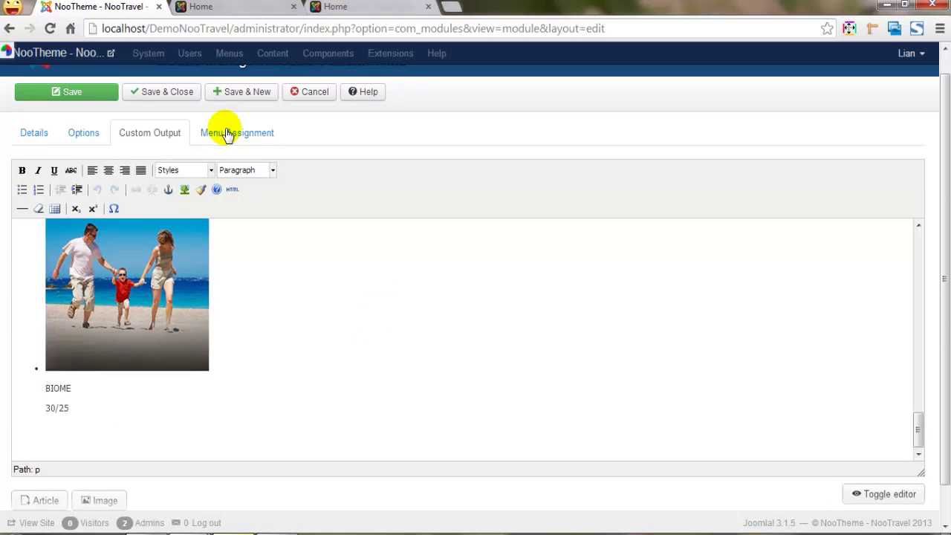
left_click(229, 136)
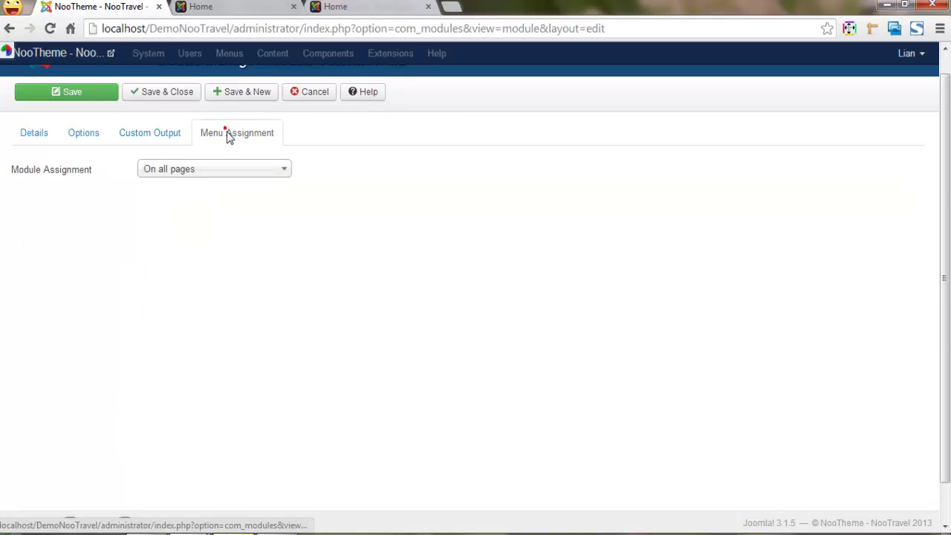
left_click(158, 98)
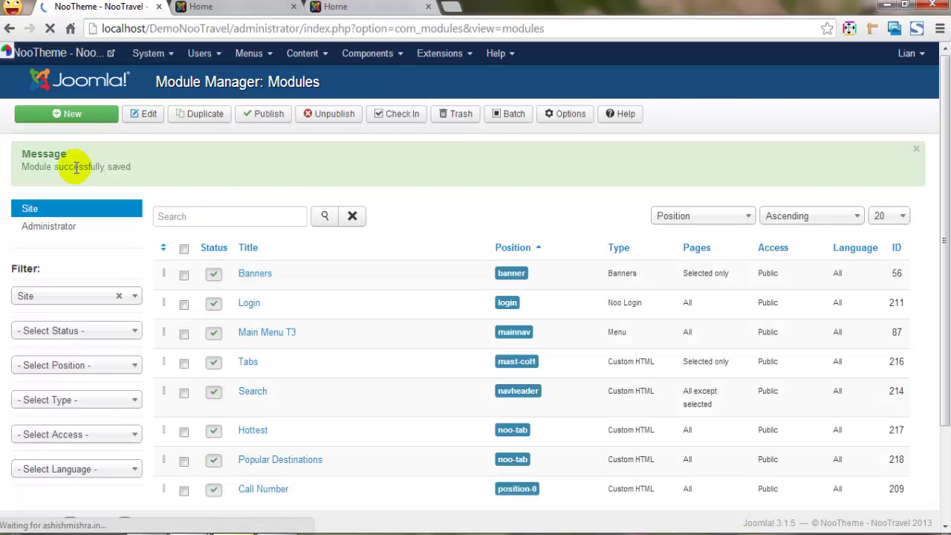
Reload the demo site's home page to check the Popular Destinations tab, and view the Galery tab on the reference site
left_click(234, 7)
left_click(240, 26)
key("F5")
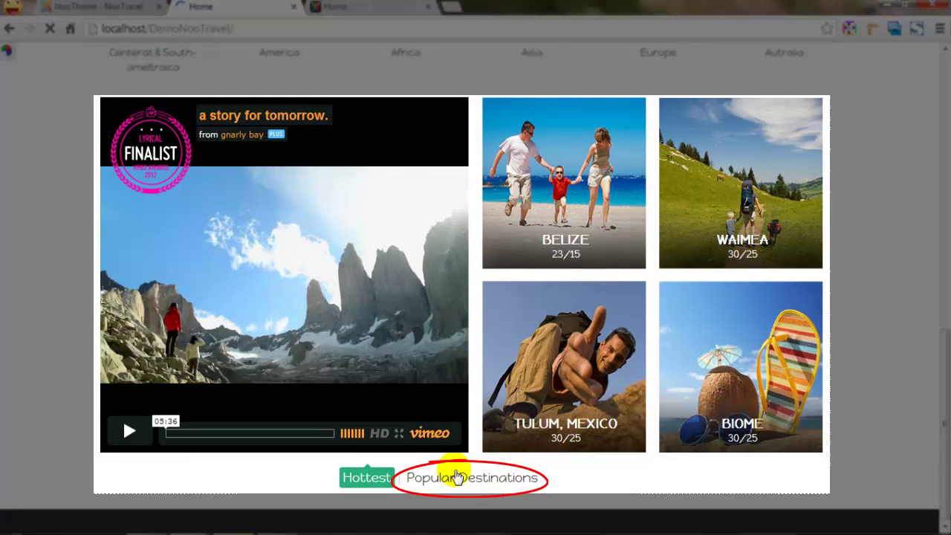
left_click(467, 479)
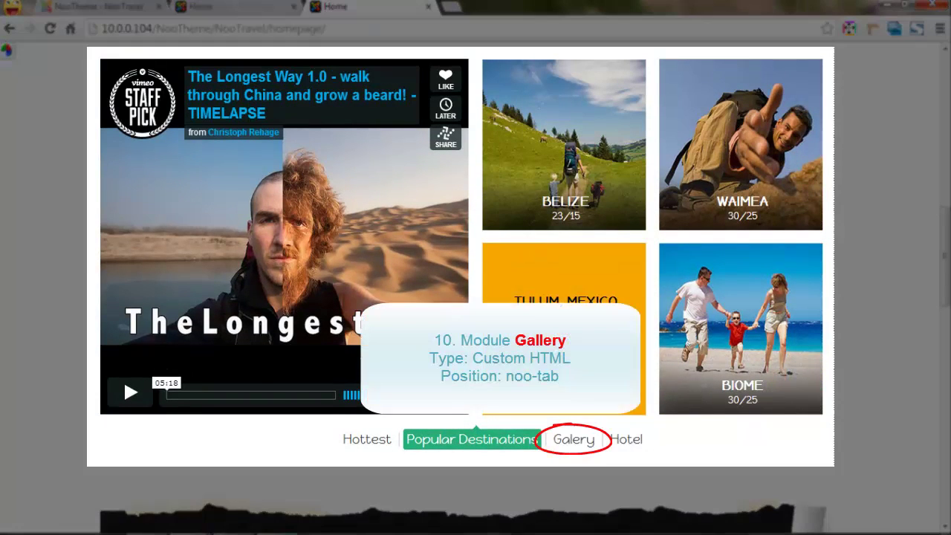
left_click(575, 441)
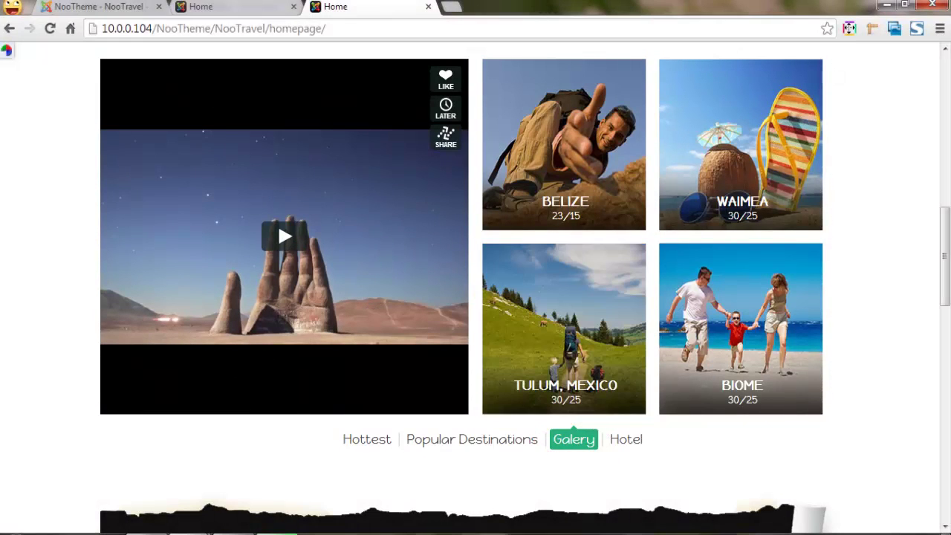
Create a new Custom HTML module in the Joomla administration, titled Galery, and set its position to noo-tab
left_click(97, 6)
left_click(75, 113)
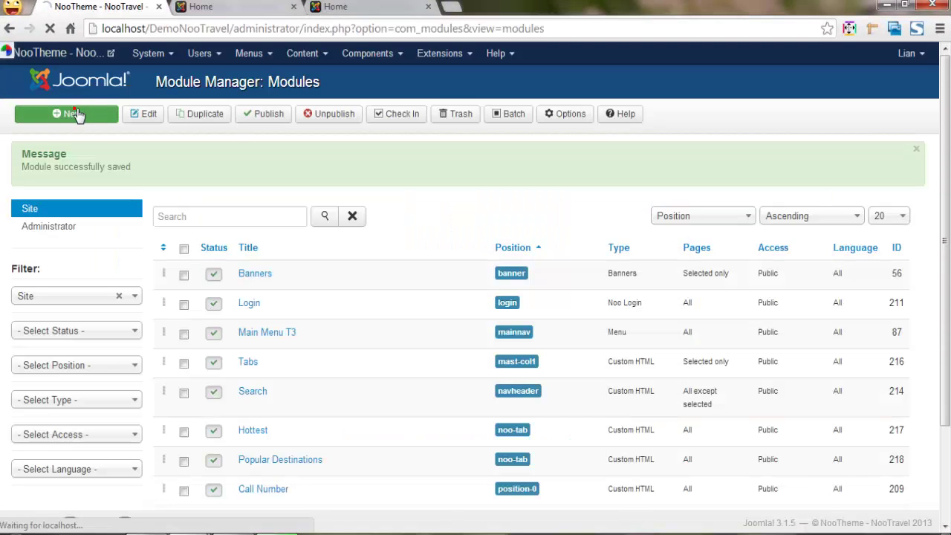
left_click(44, 408)
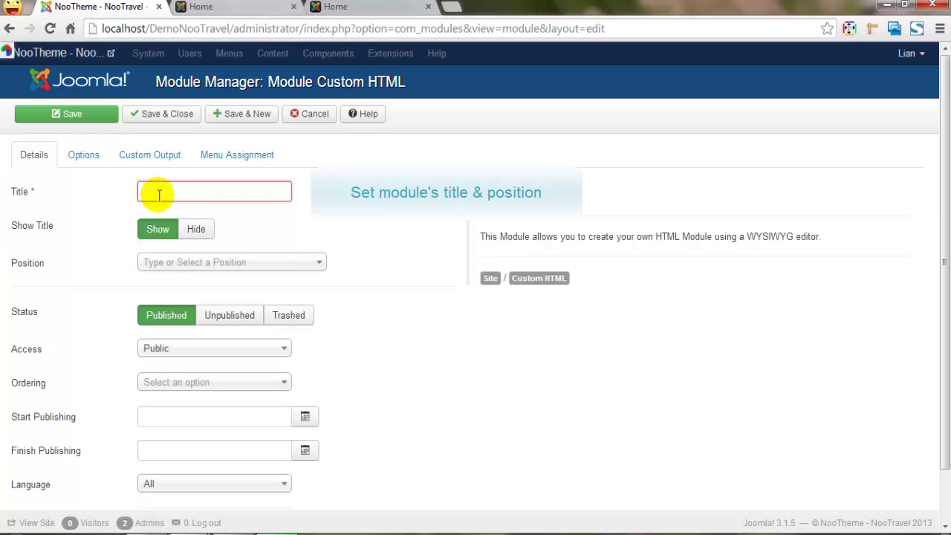
left_click(158, 195)
type("Gallery")
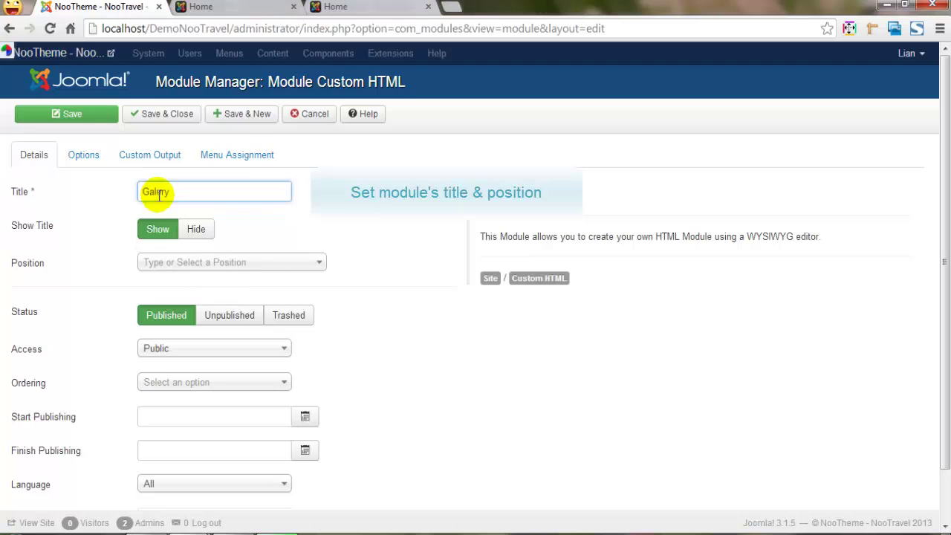
left_click(176, 264)
type("noo-tab")
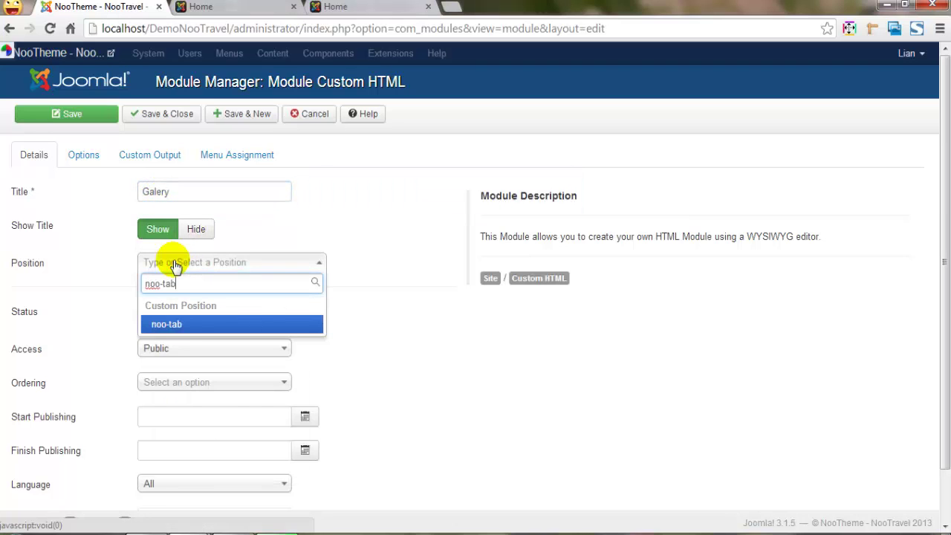
left_click(178, 329)
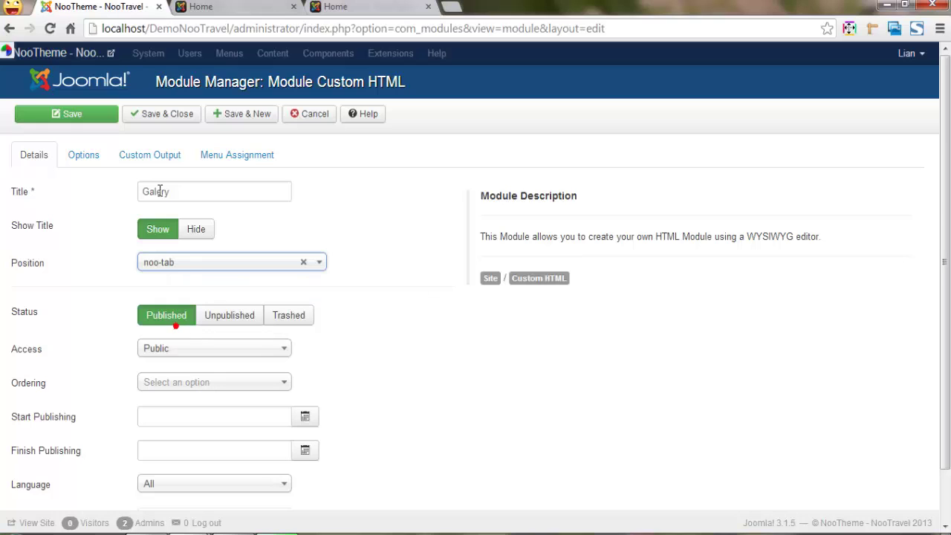
Paste the video and picture tiles HTML as the Galery module's custom output, and save and close it with assignment on all pages
left_click(163, 157)
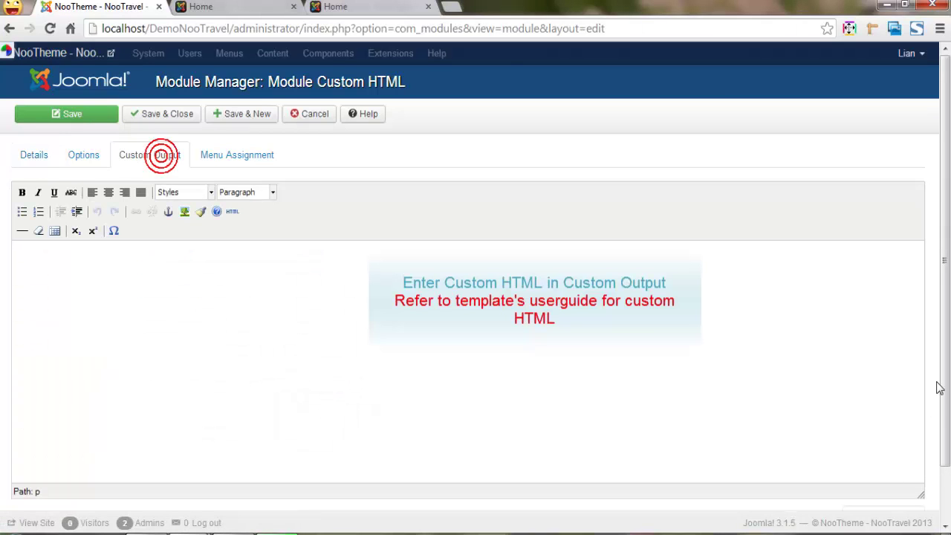
scroll(921, 460, "down", 1)
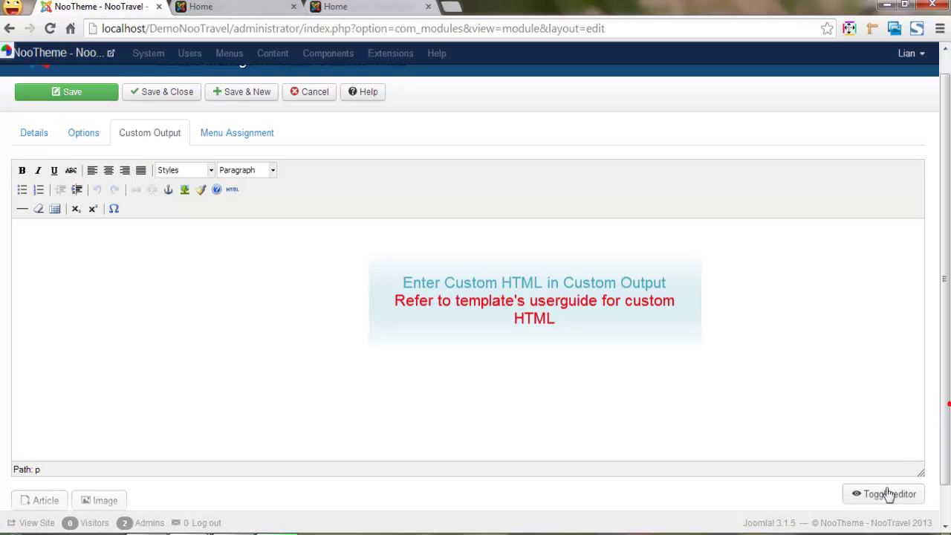
left_click(884, 496)
left_click(61, 211)
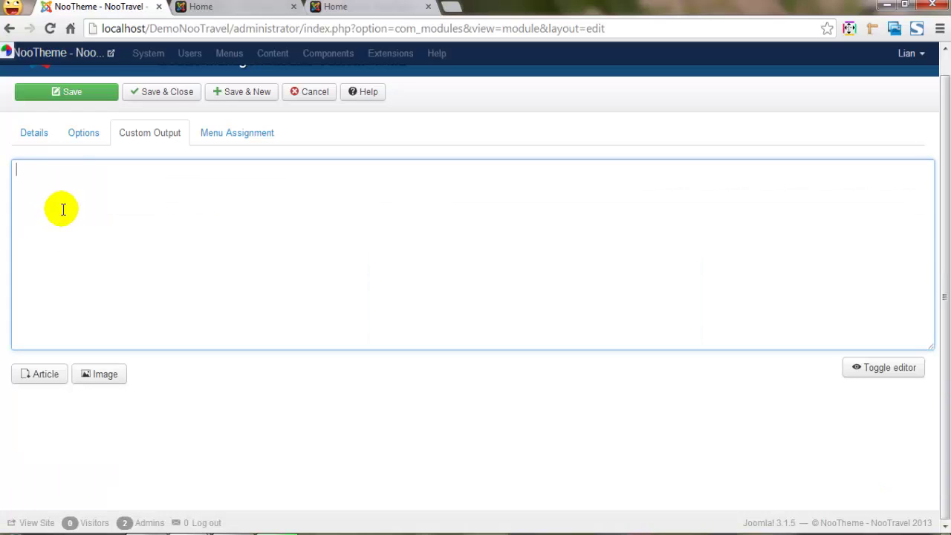
key("ctrl+v")
left_click(894, 367)
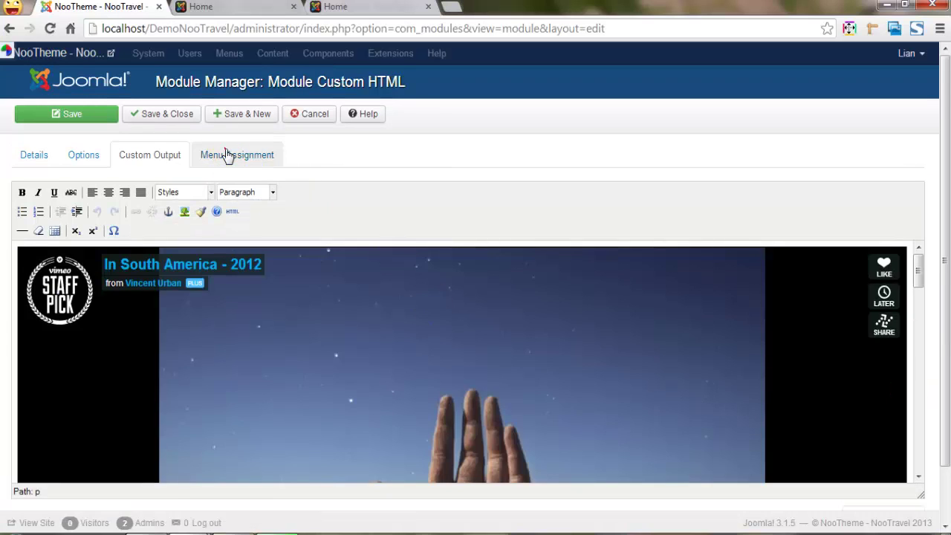
left_click(226, 155)
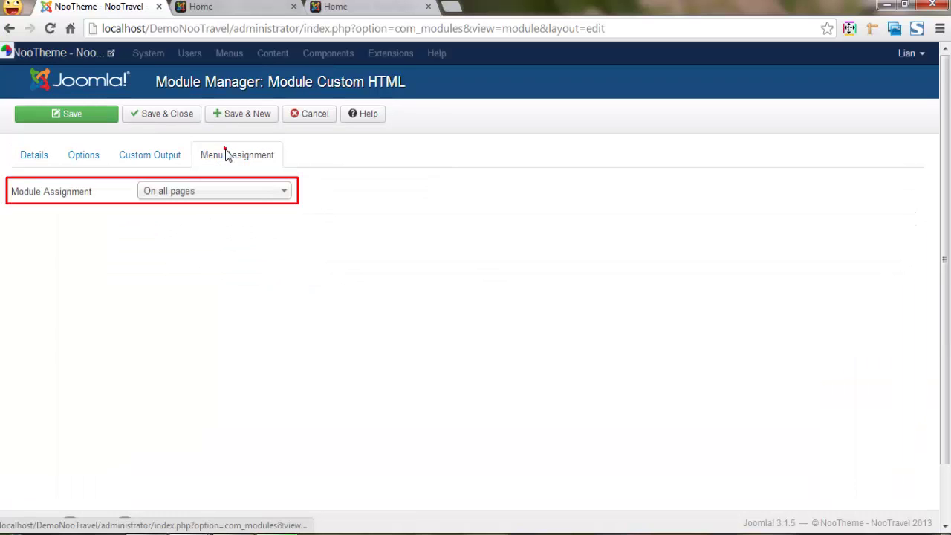
left_click(162, 116)
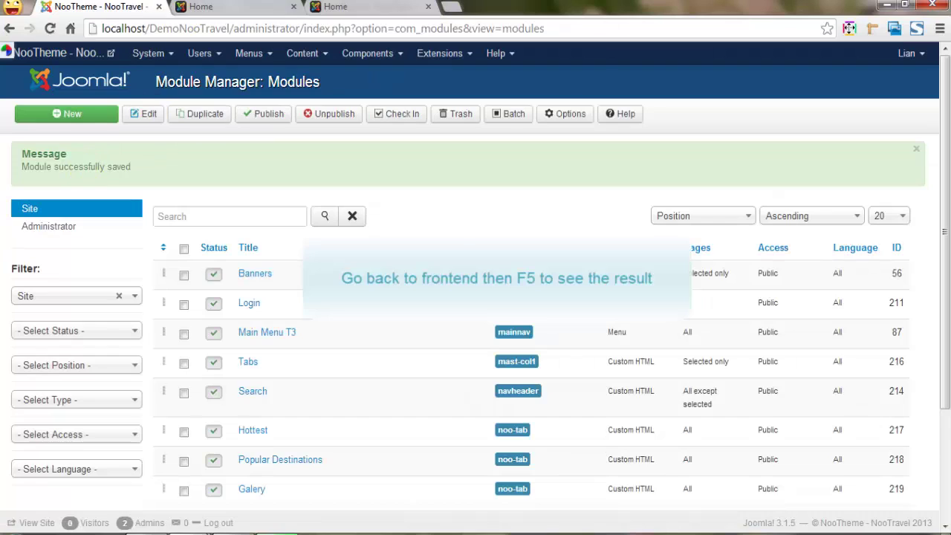
Reload the demo site's home page to check the Galery tab, and view the Hotel tab on the reference site
left_click(205, 6)
left_click(206, 28)
key("F5")
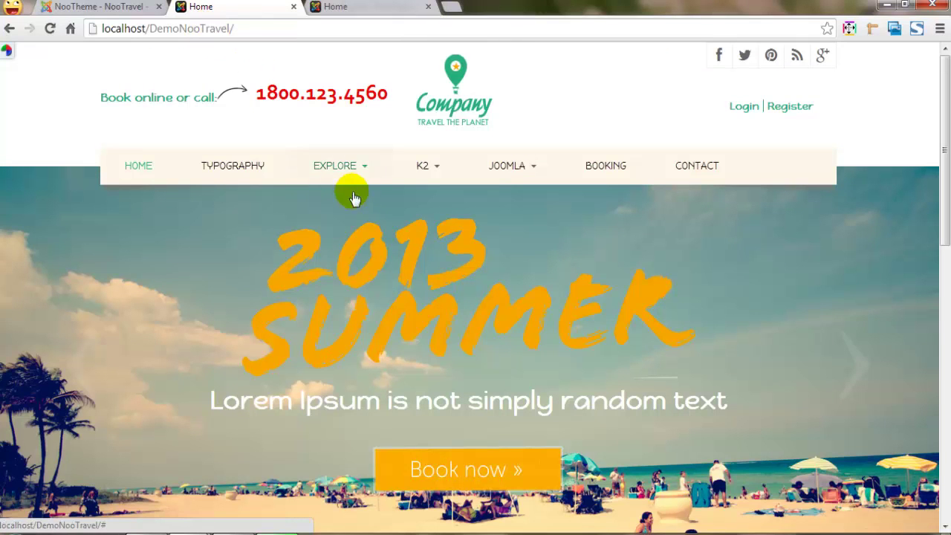
scroll(397, 223, "down", 10)
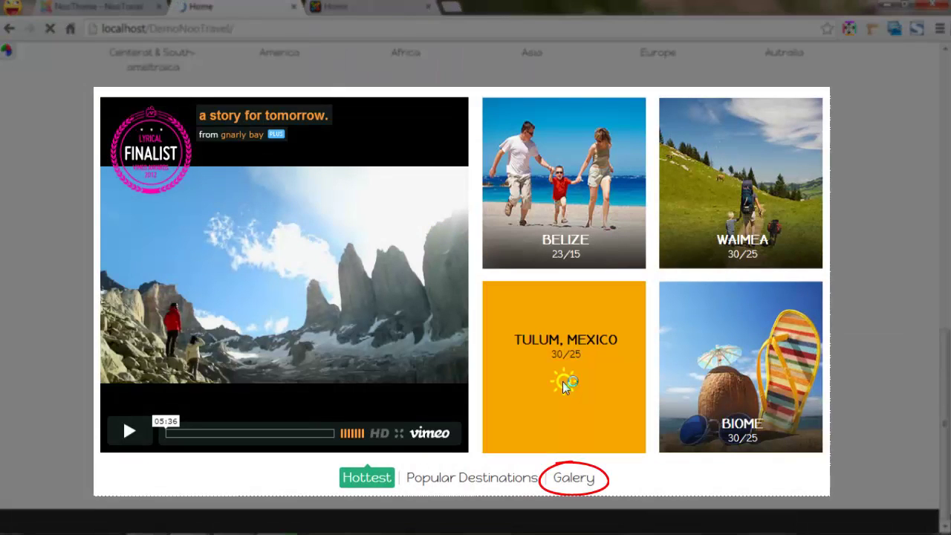
left_click(583, 480)
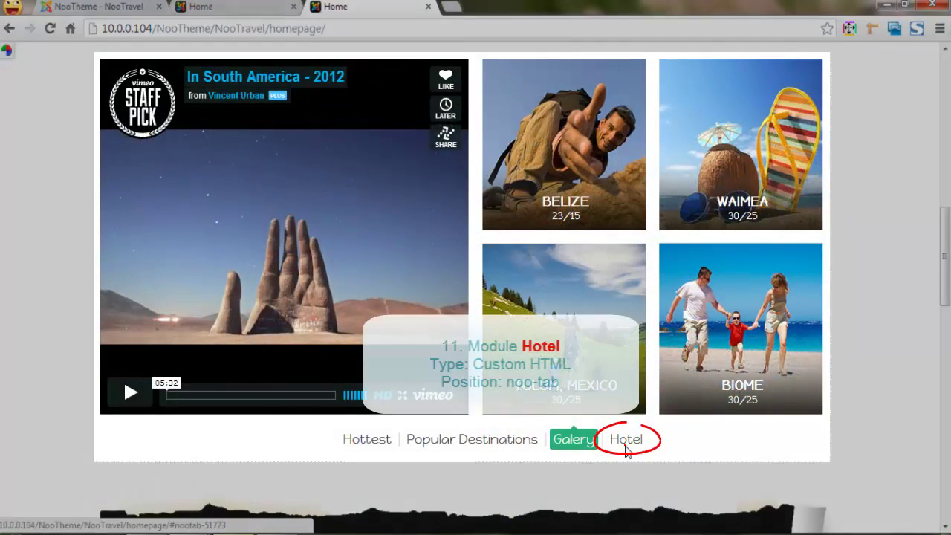
left_click(626, 443)
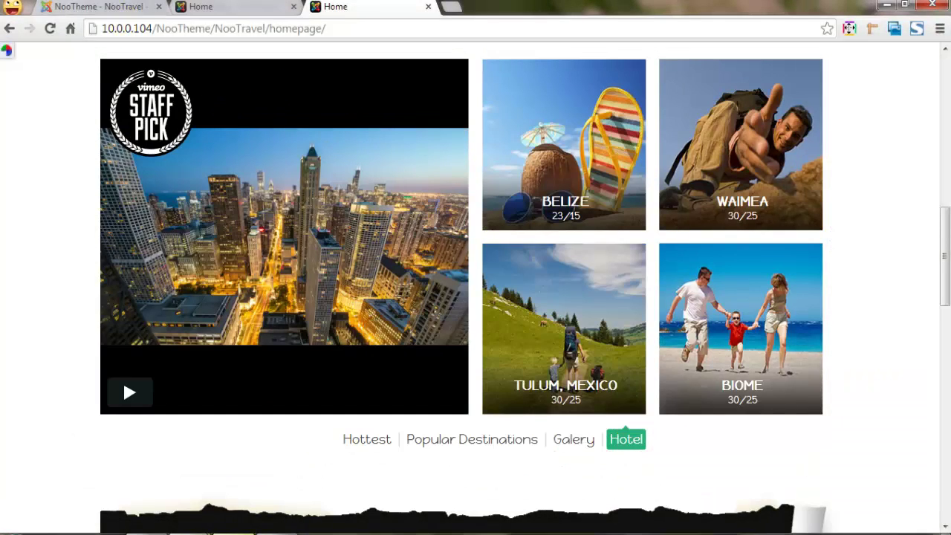
Create a new Custom HTML module in the Joomla administration, titled Hotel, and set its position to noo-tab
left_click(97, 6)
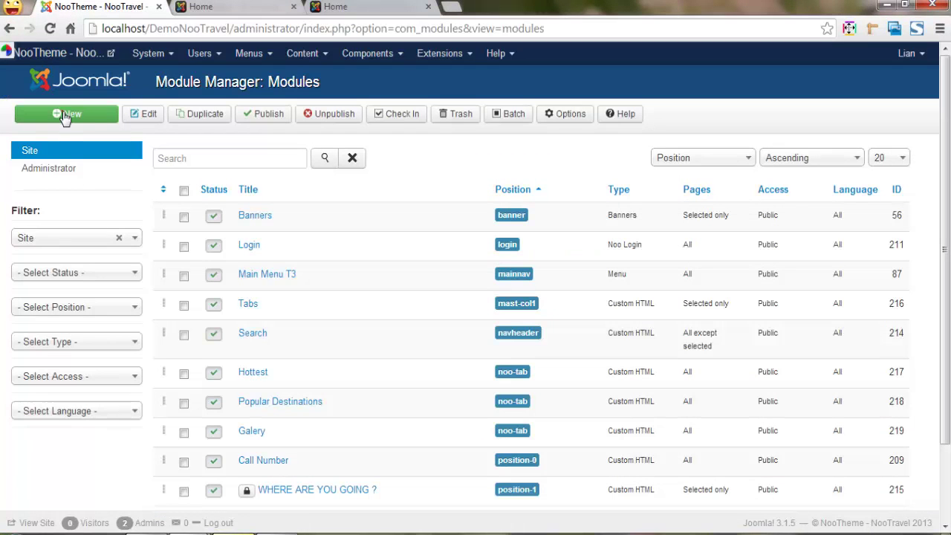
left_click(65, 116)
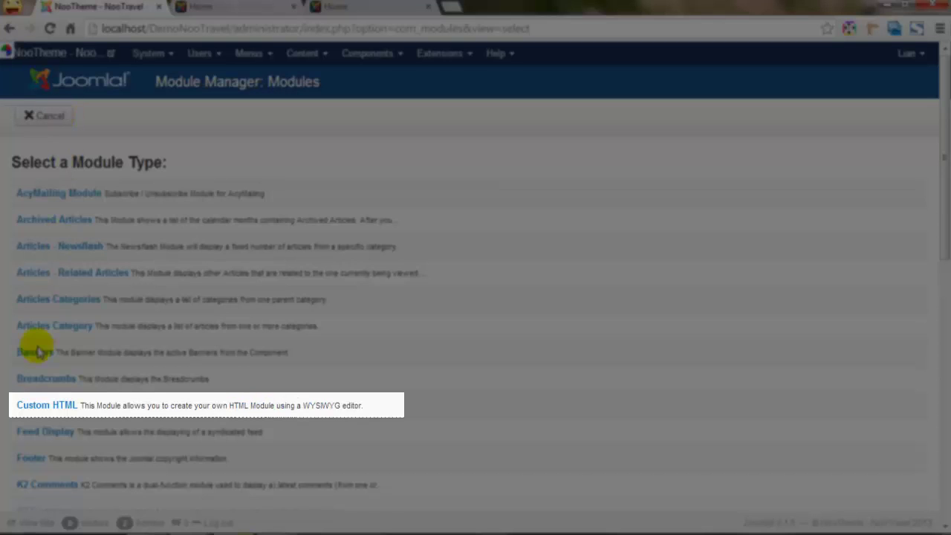
left_click(45, 405)
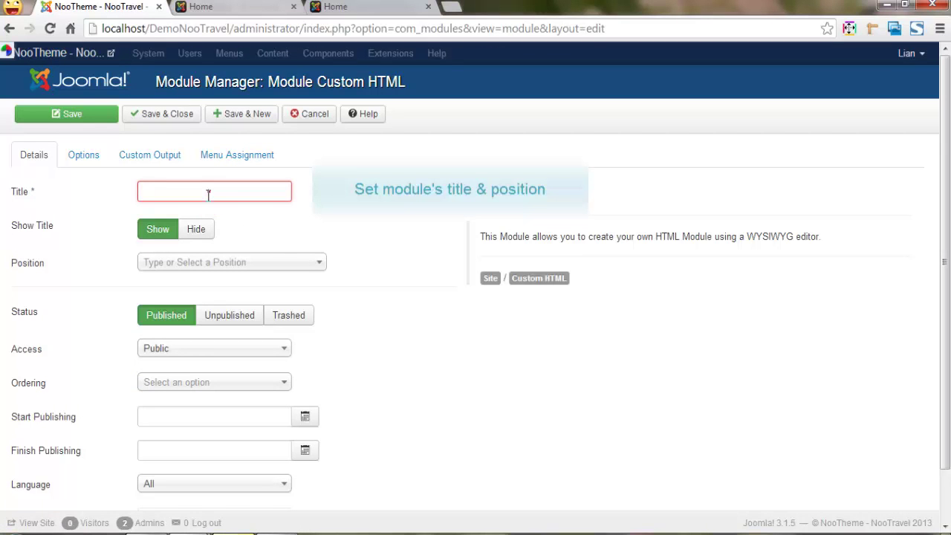
left_click(208, 192)
type("Hotel")
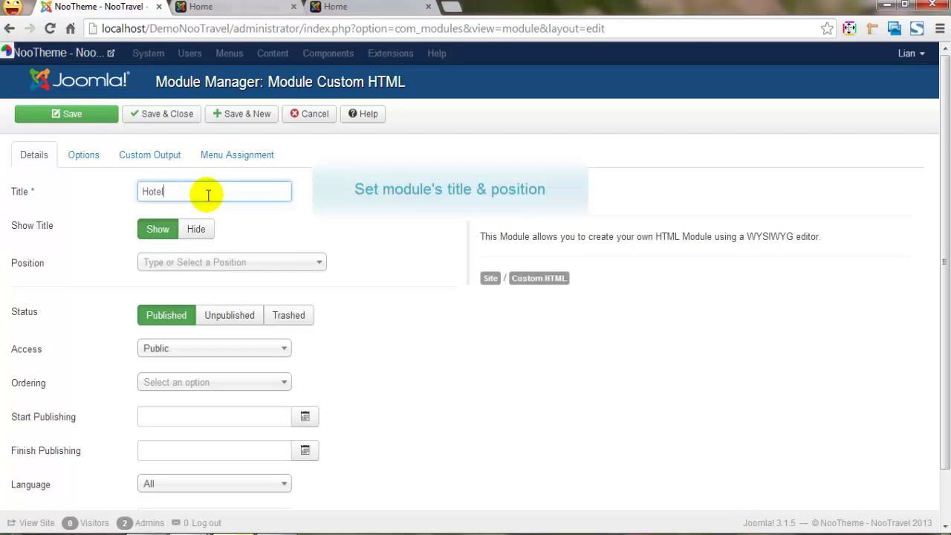
left_click(185, 266)
type("noo-tab")
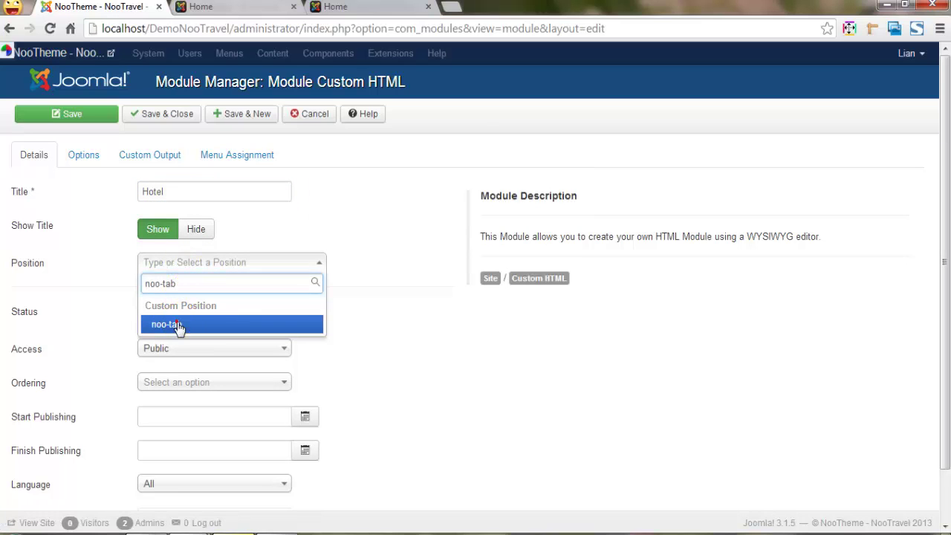
left_click(179, 326)
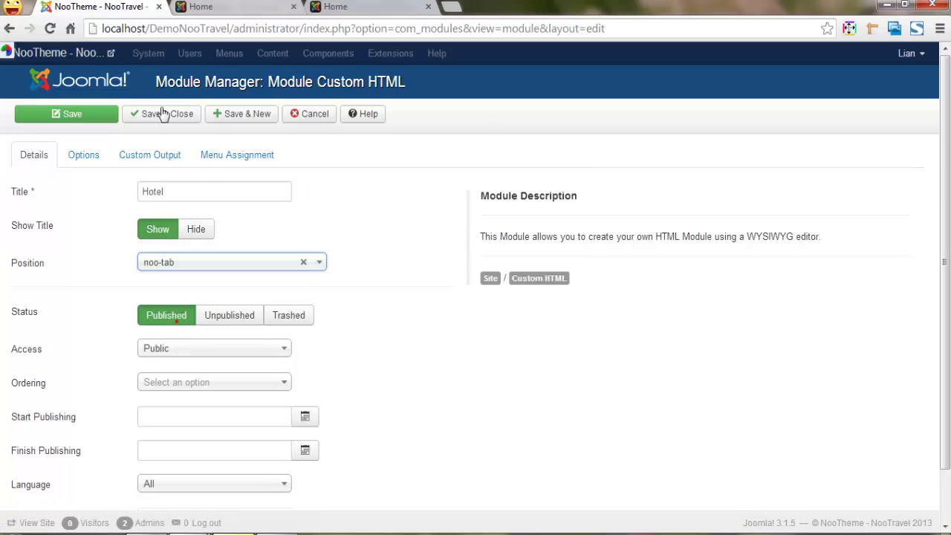
Paste the video and picture tiles HTML as the Hotel module's custom output, and save and close it with assignment on all pages
left_click(152, 158)
scroll(849, 490, "down", 1)
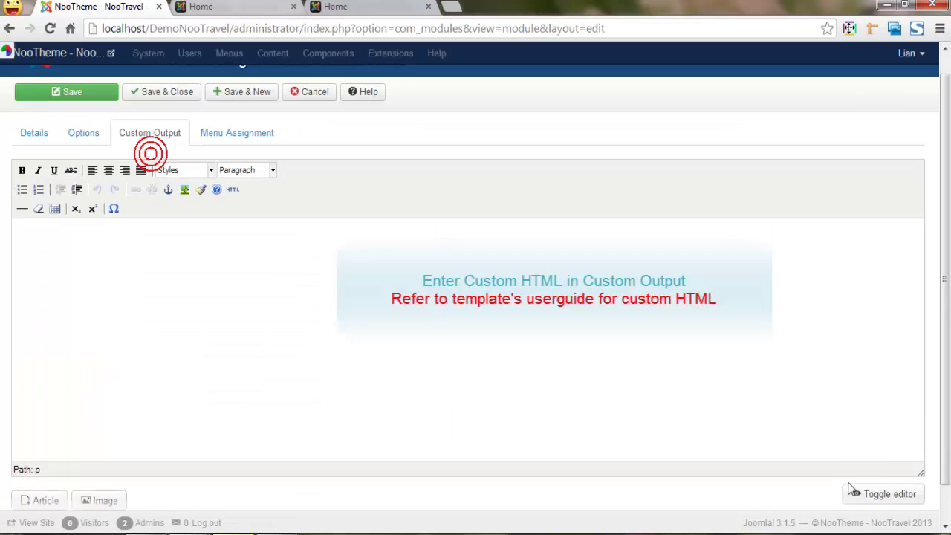
left_click(877, 493)
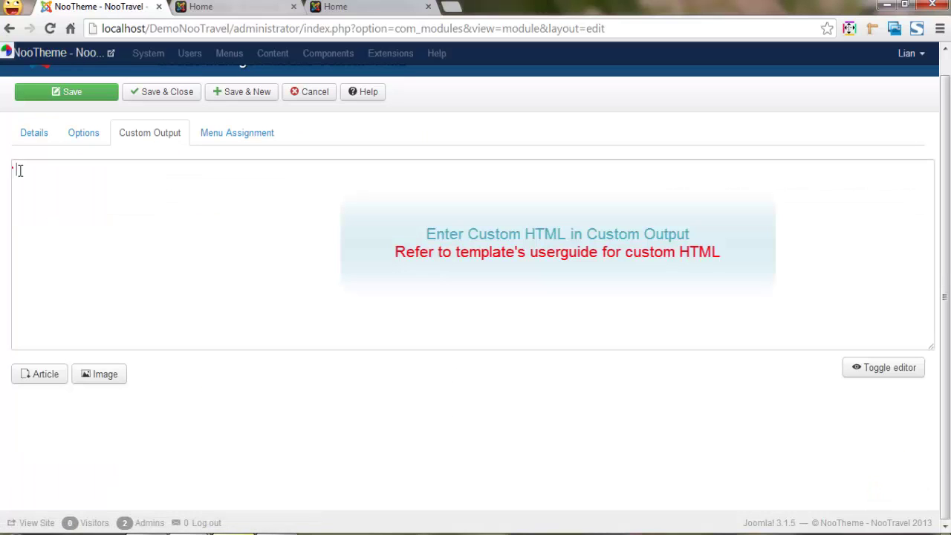
left_click(19, 170)
key("ctrl+v")
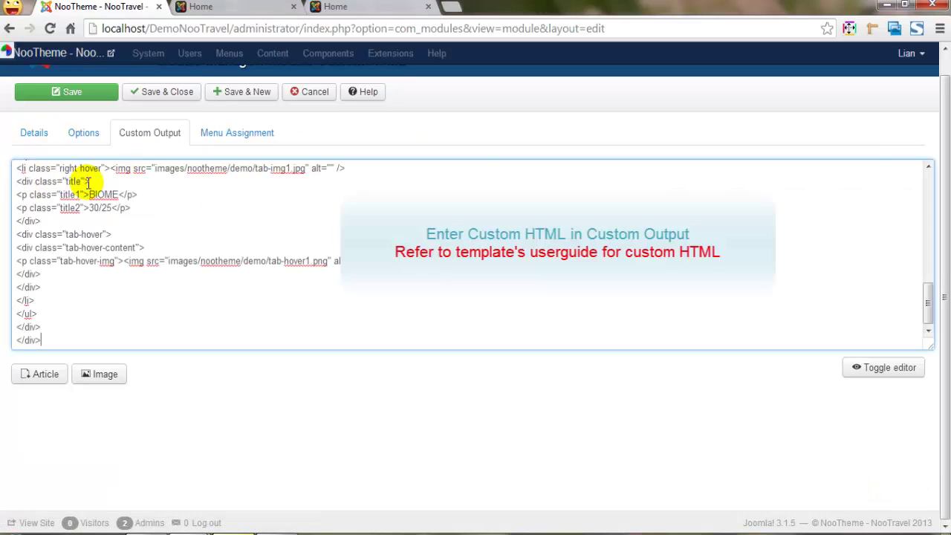
left_click(859, 369)
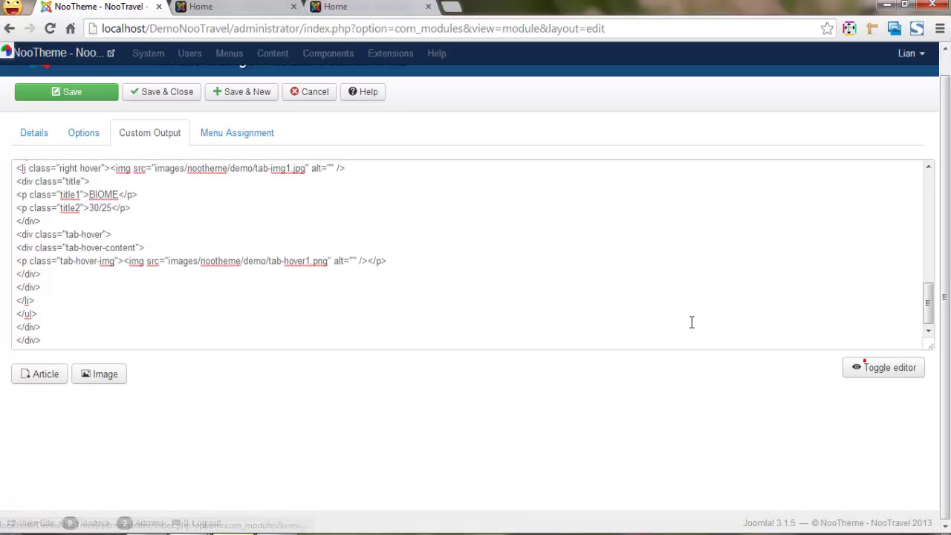
scroll(656, 310, "up", 1)
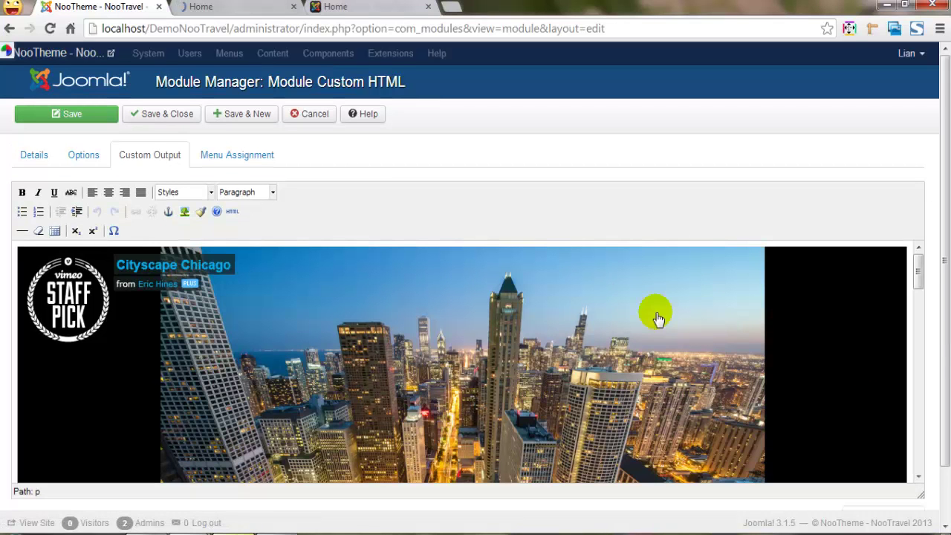
left_click(230, 153)
left_click(153, 116)
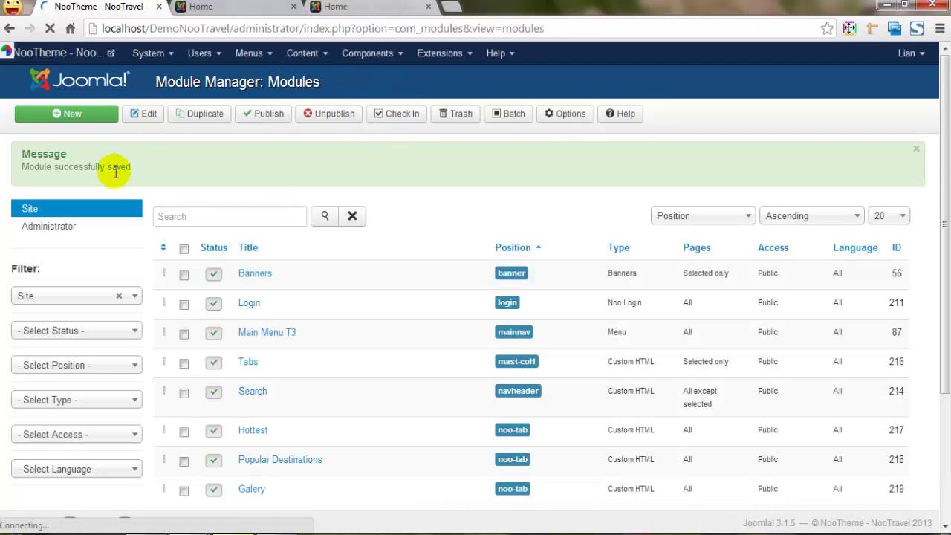
Reload the demo site's home page and view its Hotel tab
left_click(233, 8)
left_click(229, 33)
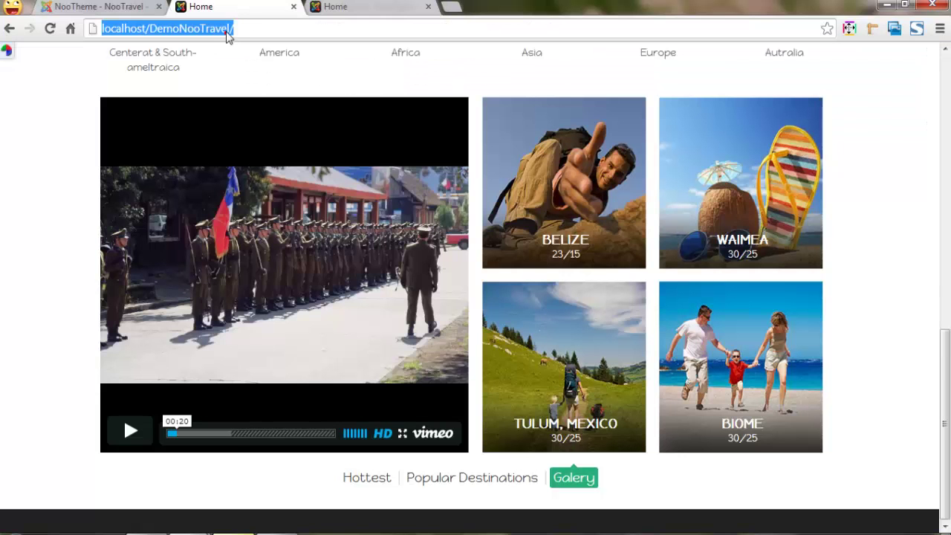
key("Return")
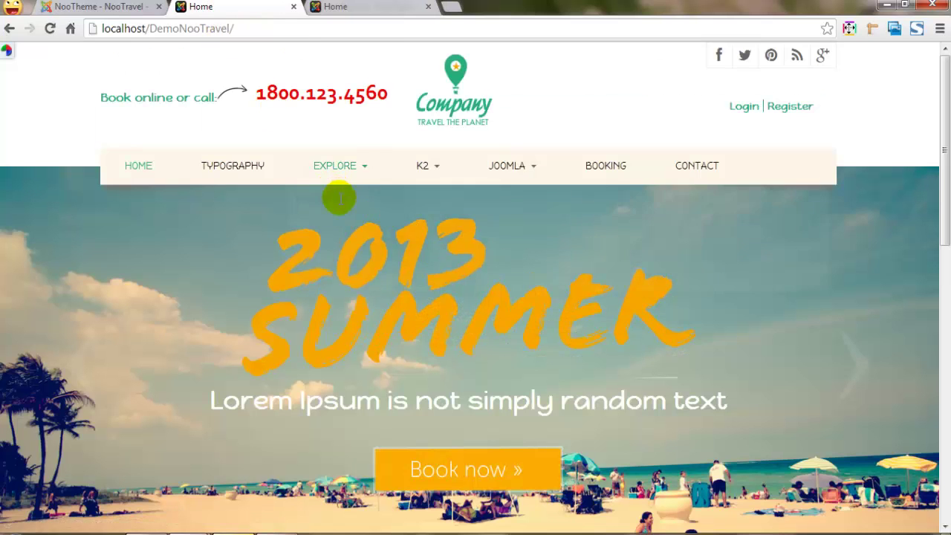
scroll(357, 244, "down", 2)
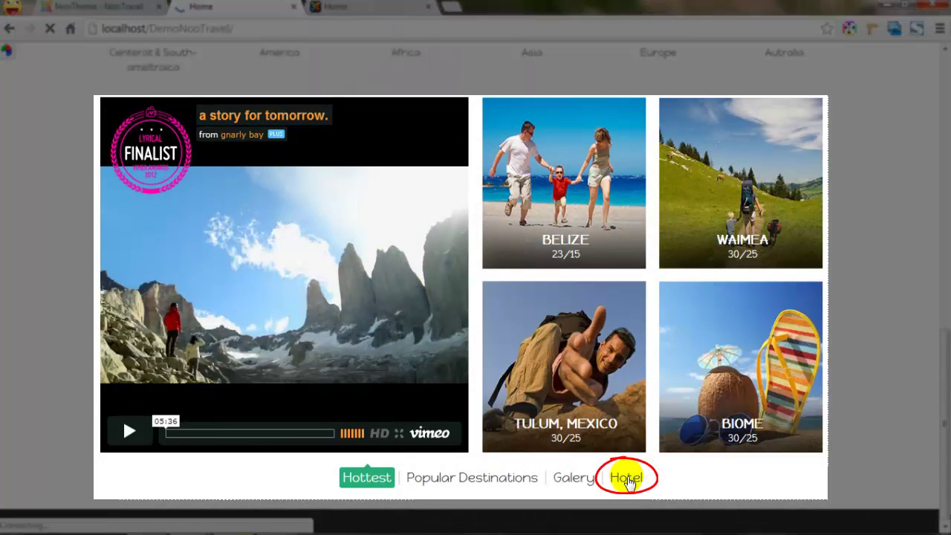
left_click(626, 477)
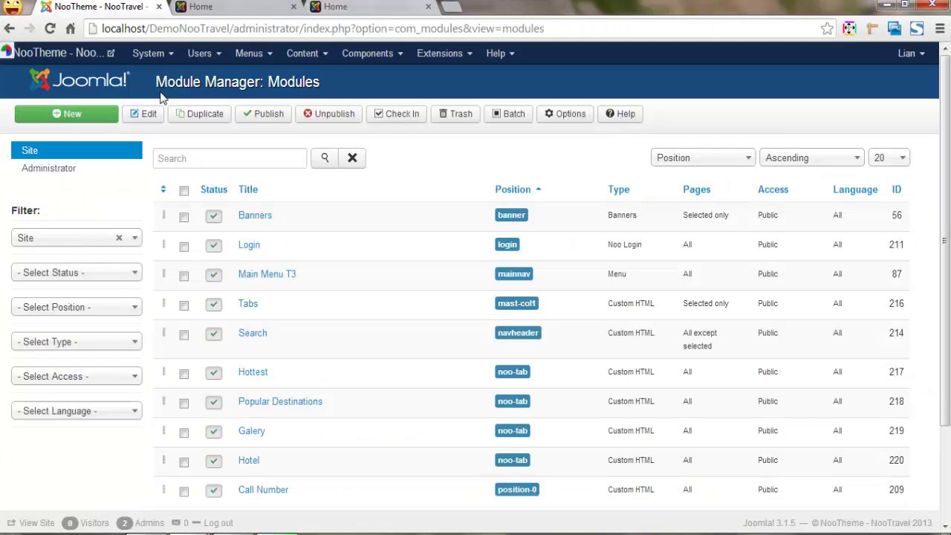
Create a new Custom HTML module titled Get Call Back, with its title hidden and its position set to mast-col3
left_click(60, 114)
left_click(46, 406)
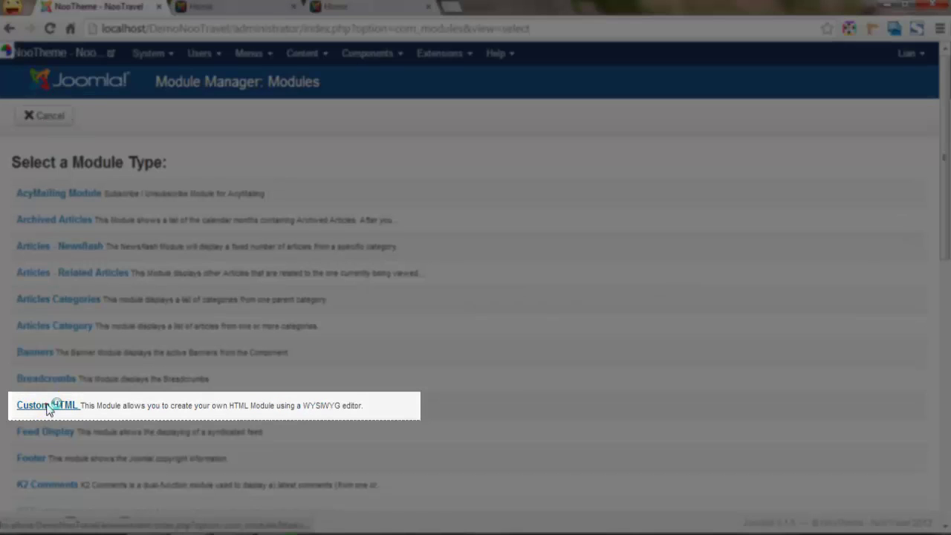
left_click(164, 193)
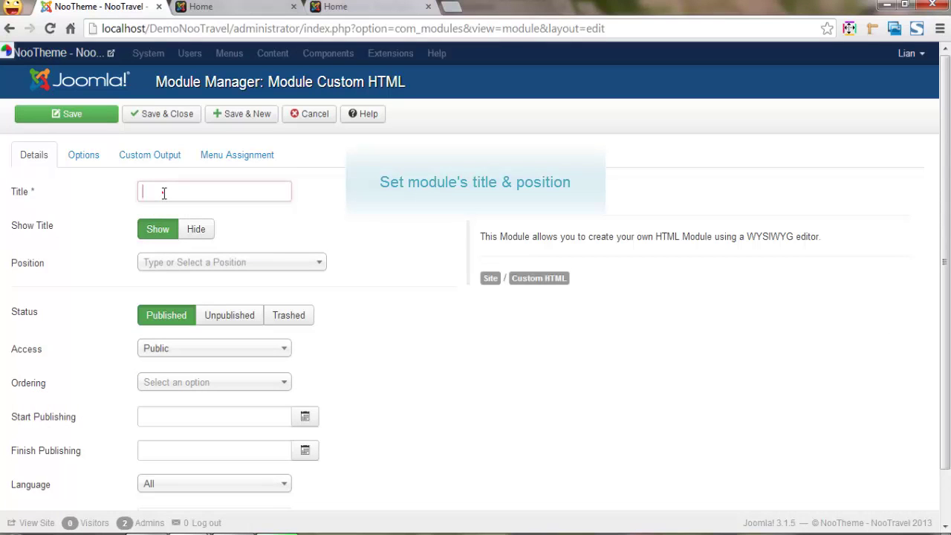
type("Get Call Back")
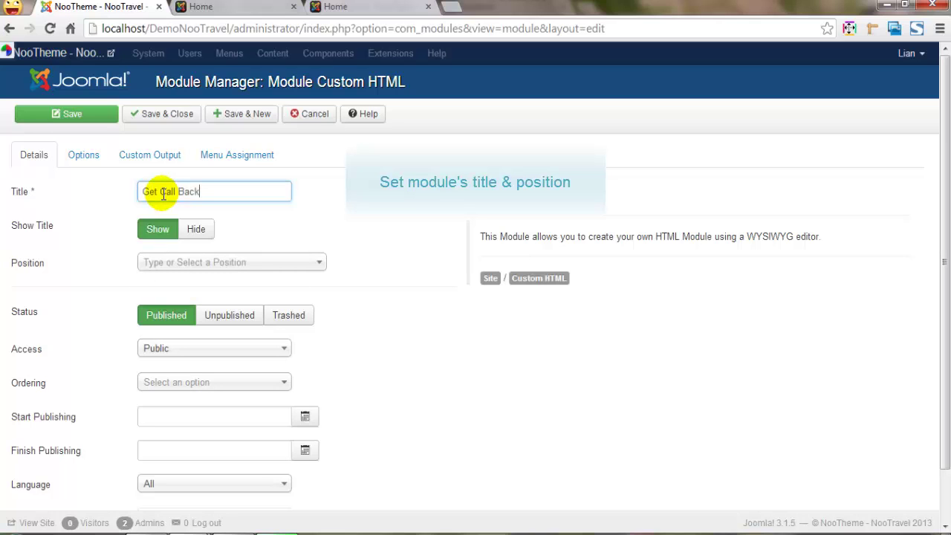
left_click(199, 229)
left_click(209, 268)
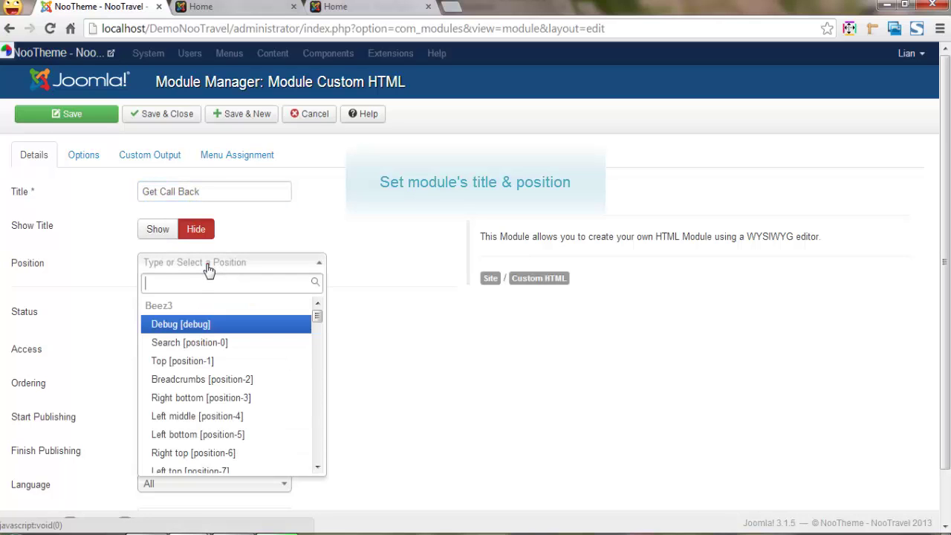
type("mast-col3")
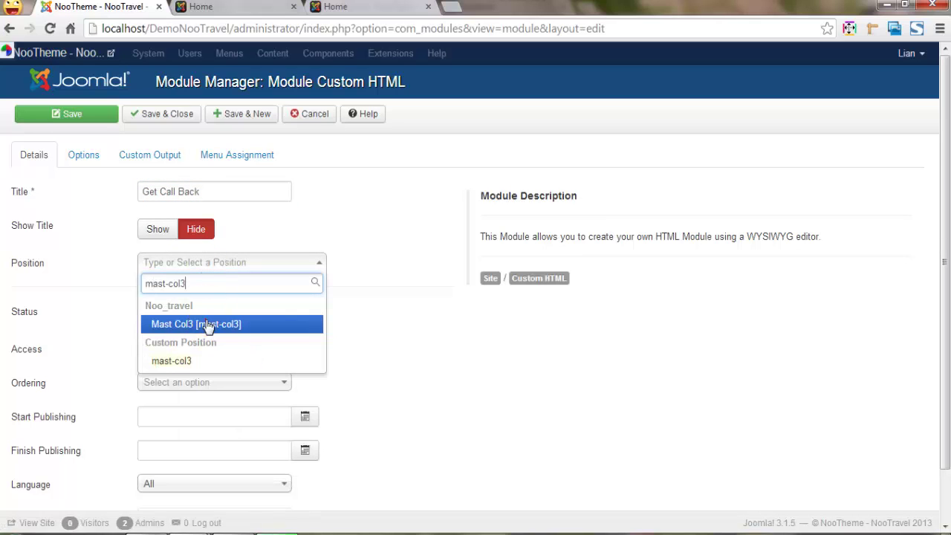
left_click(204, 323)
Add the module's class suffix, and enter the "Save more today" text and GET A CALL BACK link HTML as its custom output
left_click(88, 162)
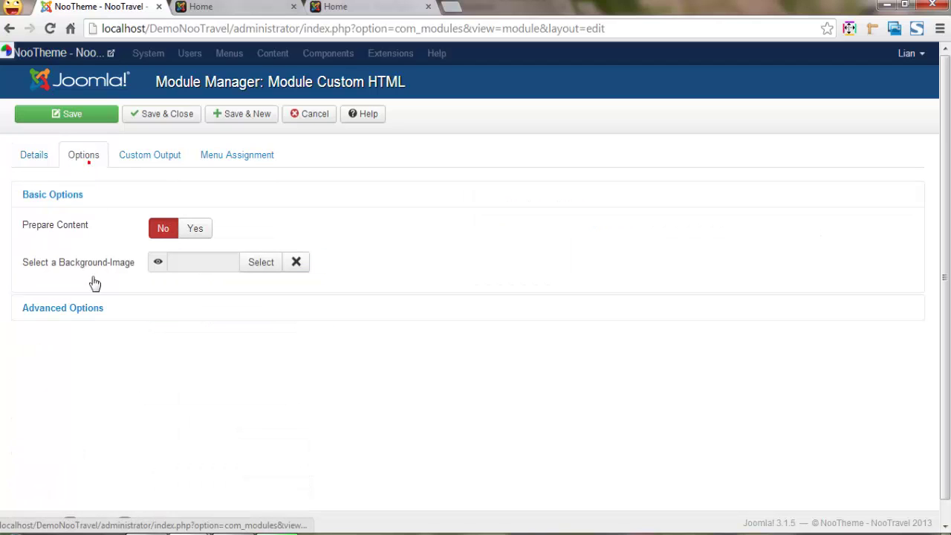
left_click(65, 311)
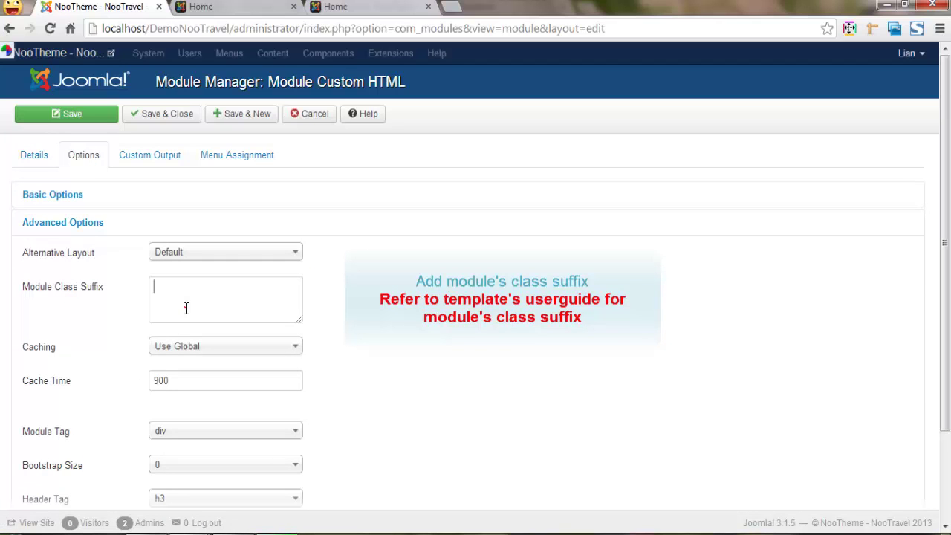
left_click(152, 149)
left_click(904, 462)
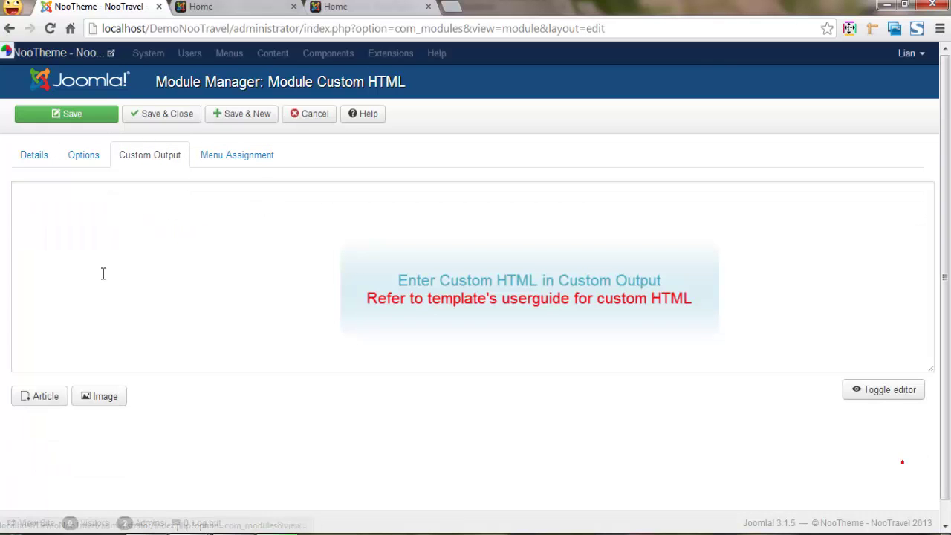
left_click(37, 238)
type("<div class=\"text\"> <p>Save more today by booking your trip as a package.<span id=\"color\">Say hello to saving.</span></p> </div> <div class=\"call-back\"> <p><a href=\"#\"><span>GET A CALL BACK</span></a></p> </div>")
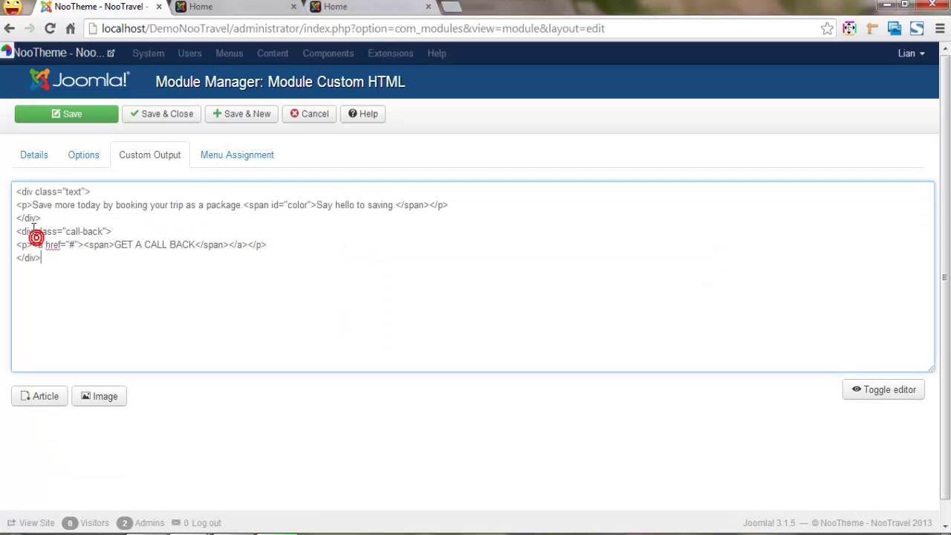
left_click(890, 390)
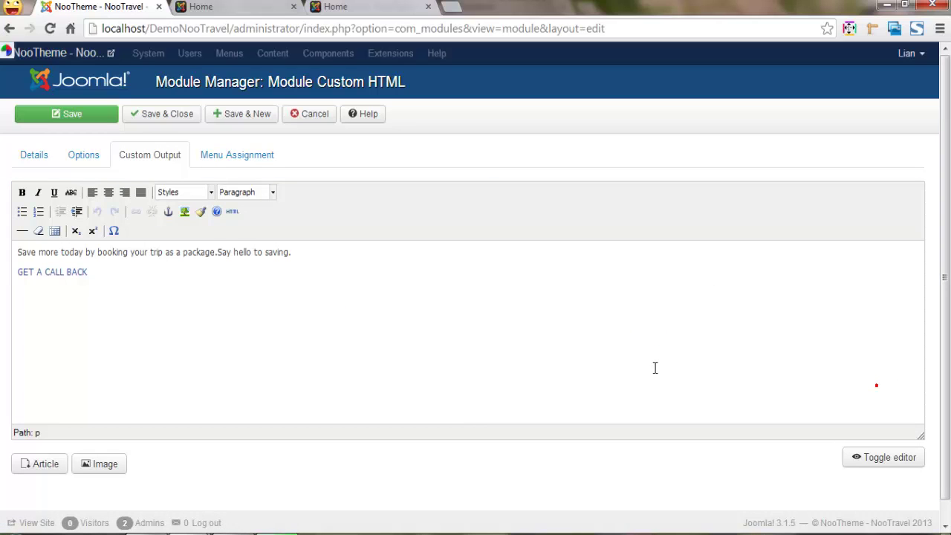
Assign the Get Call Back module only on the pages selected, clearing the default menu selection, and save and close it
left_click(237, 156)
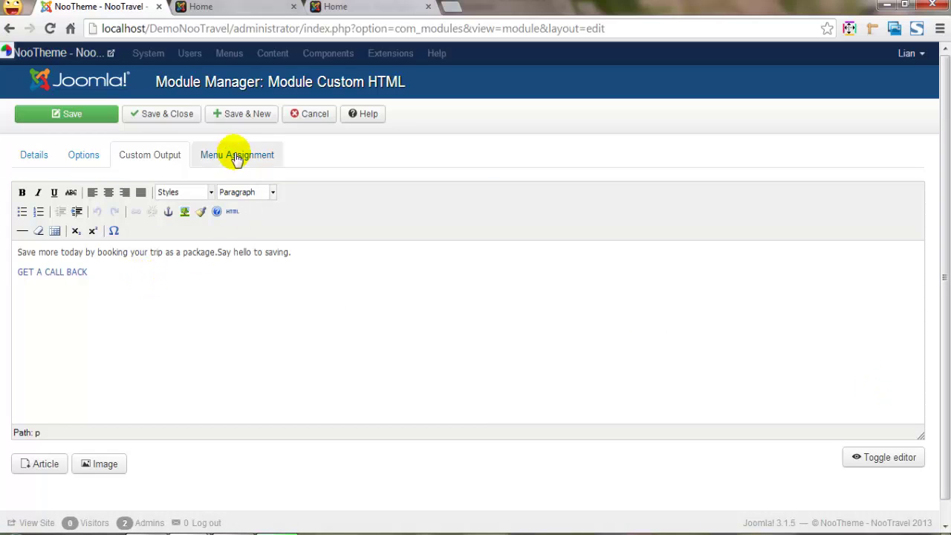
left_click(284, 191)
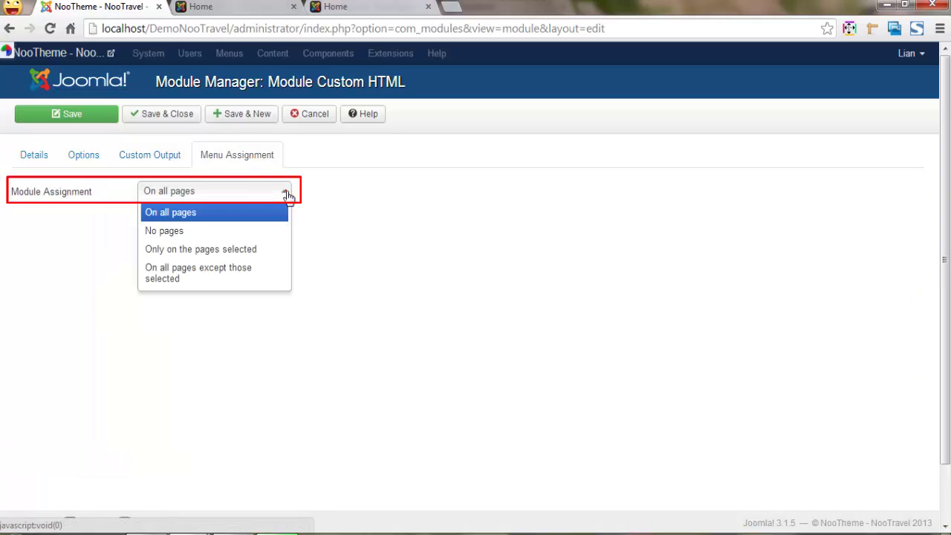
left_click(251, 251)
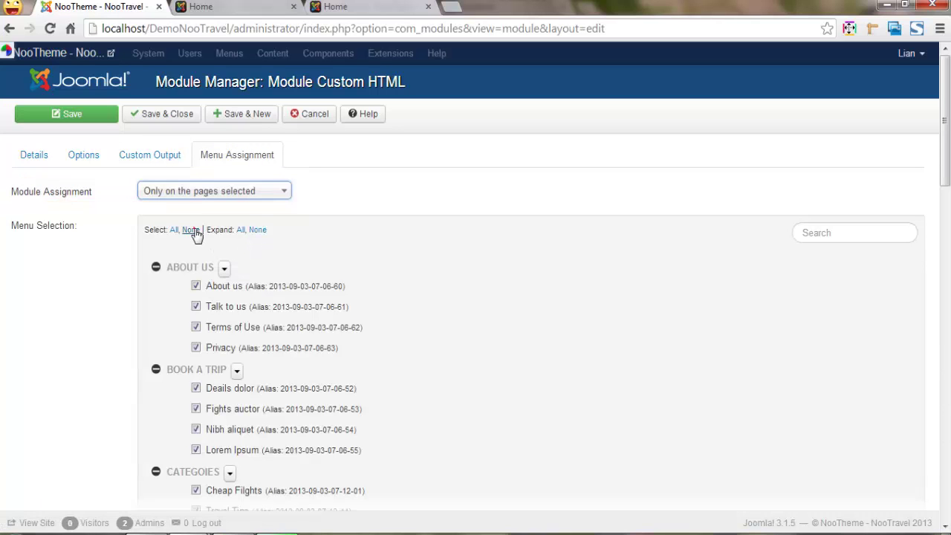
left_click(192, 230)
scroll(245, 335, "down", 5)
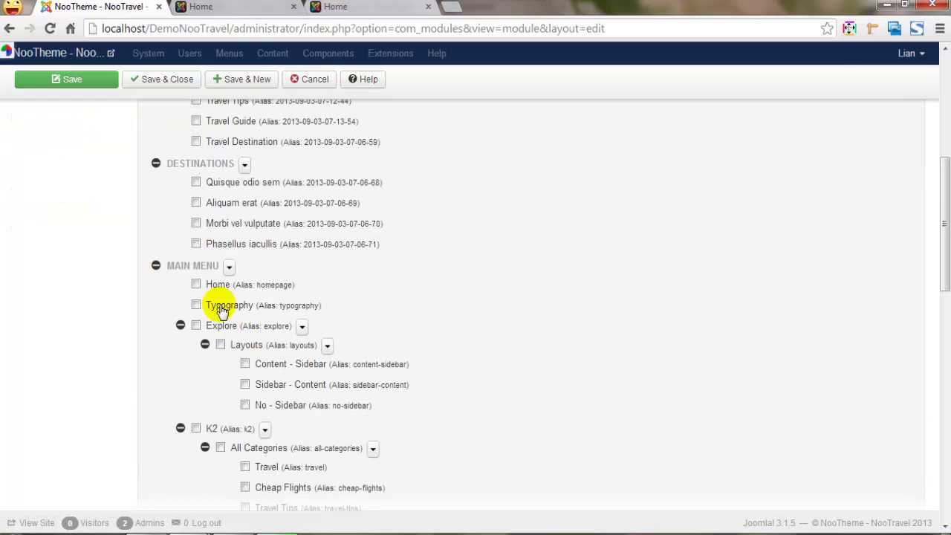
left_click(164, 83)
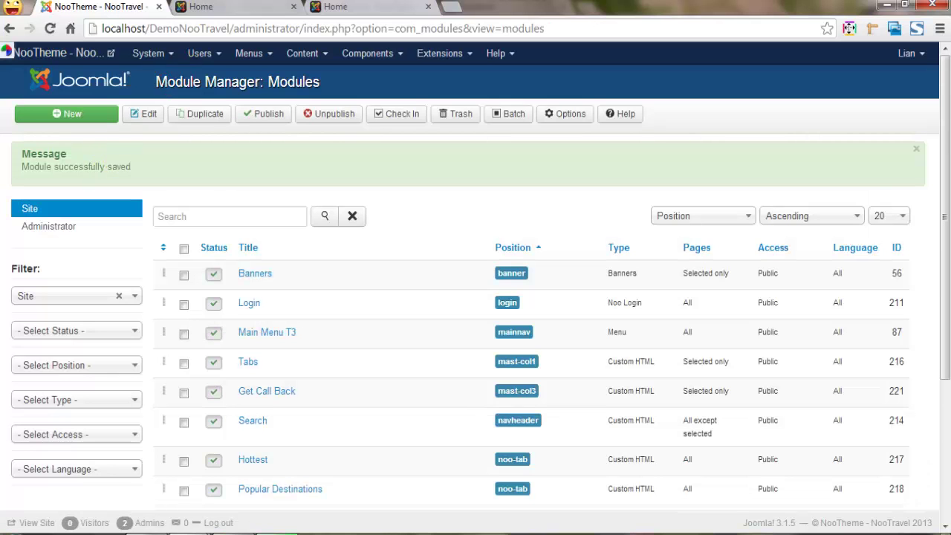
Reload the demo site's home page to check the Get Call Back banner, and view the Events section on the reference site
left_click(204, 7)
left_click(234, 28)
key("Return")
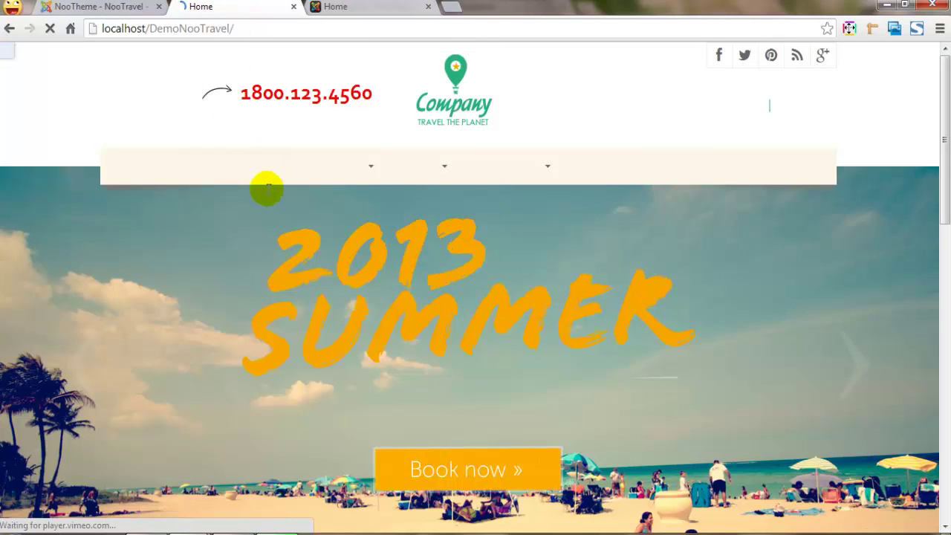
scroll(267, 189, "down", 15)
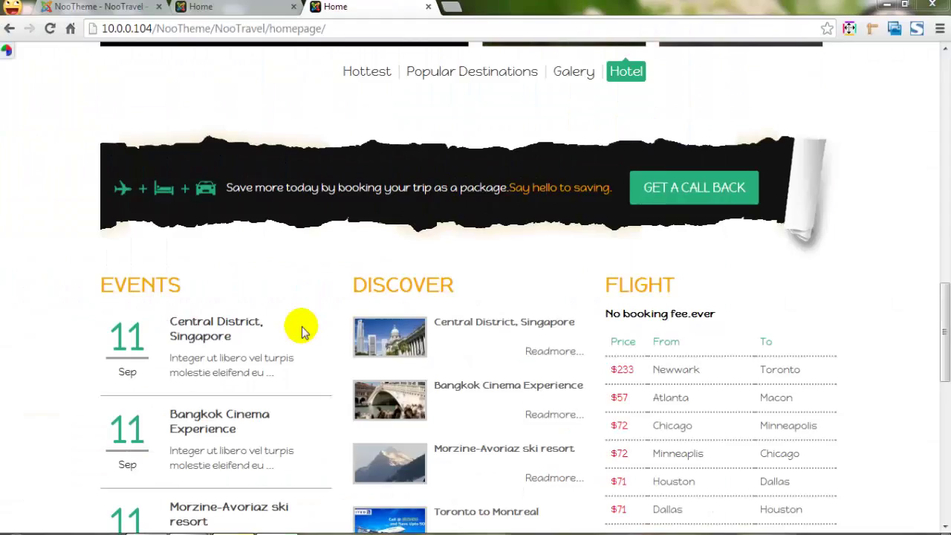
scroll(302, 332, "down", 3)
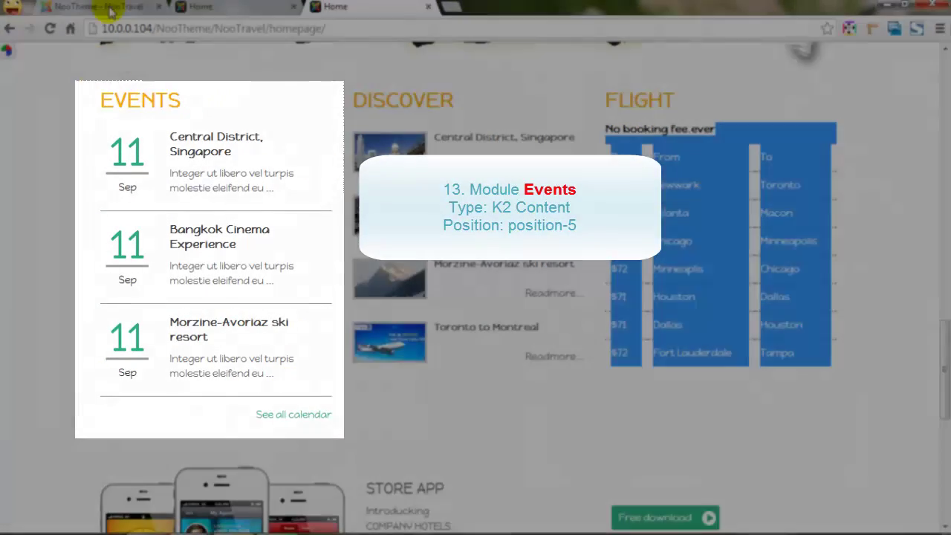
Create a new K2 Content module titled Events and set its position to the Noo_travel template's Position 5 [position-5]
left_click(117, 7)
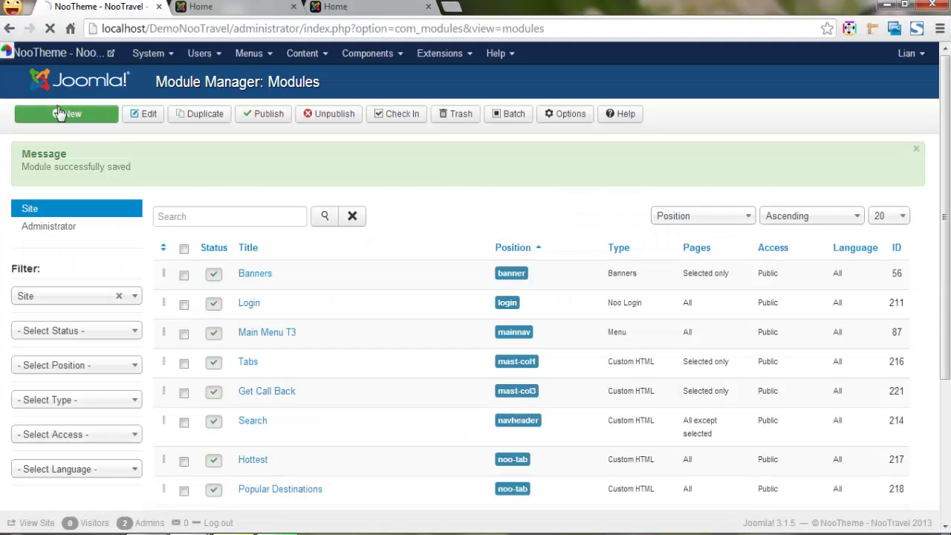
left_click(59, 113)
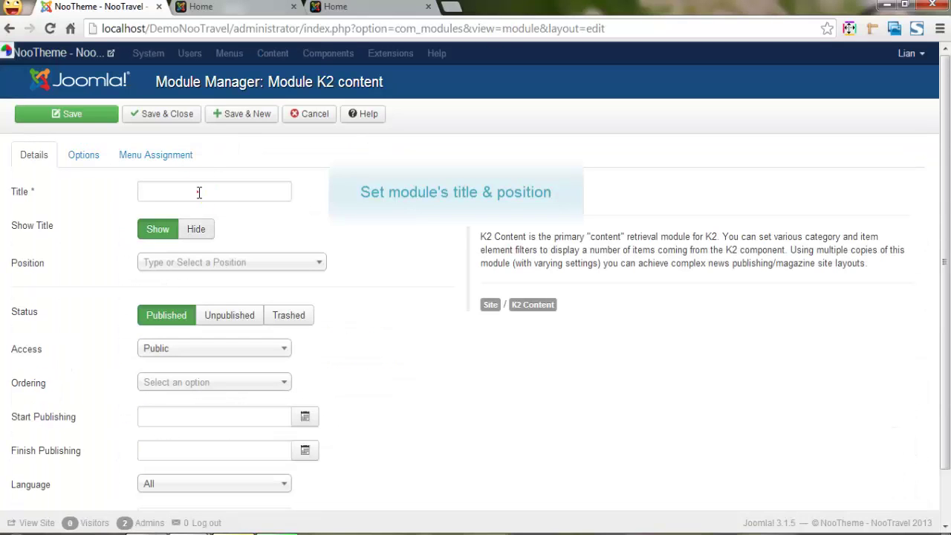
left_click(198, 193)
type("Events")
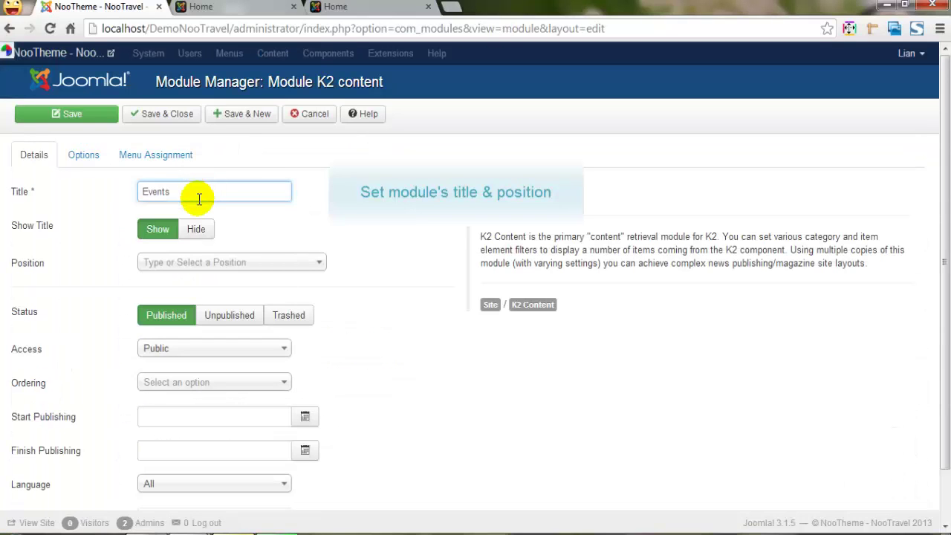
left_click(190, 265)
type("position-5")
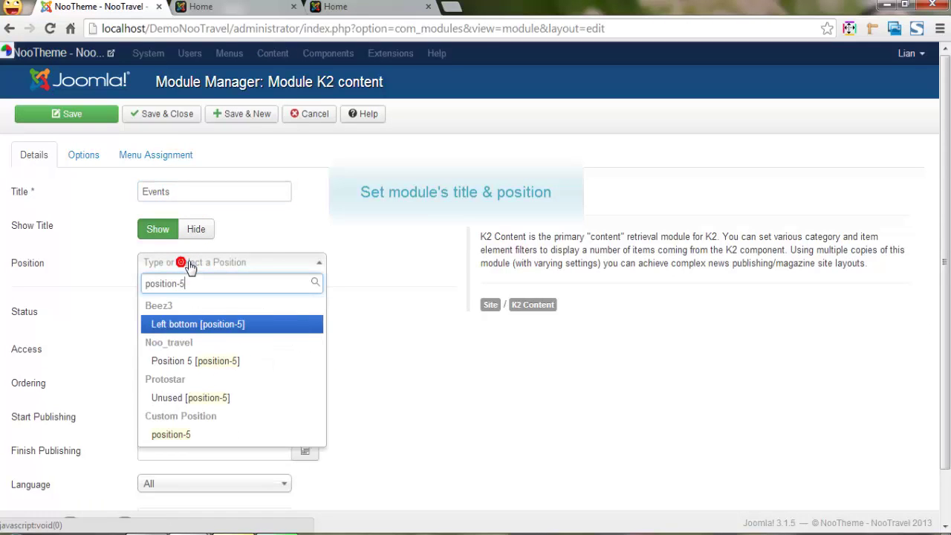
left_click(203, 363)
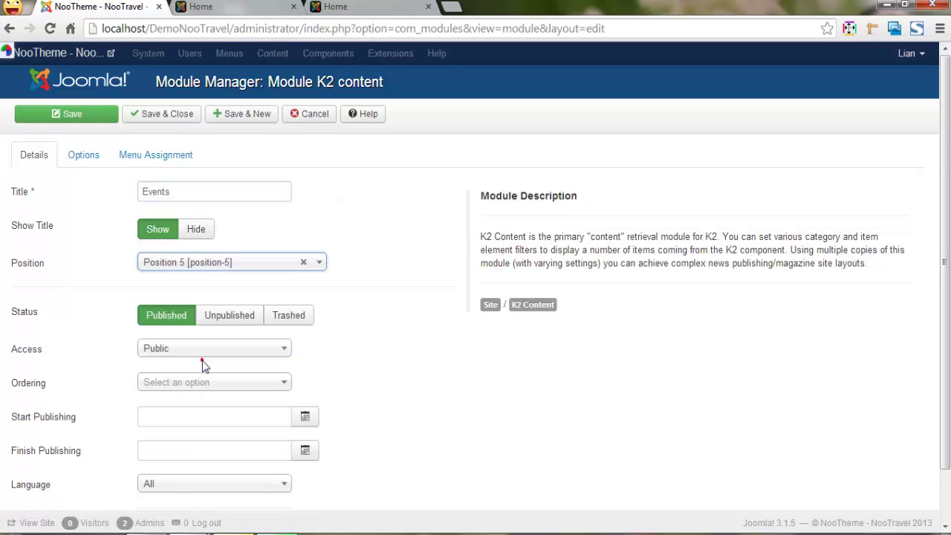
Set the Events module's sub-template to events in its basic options
left_click(86, 157)
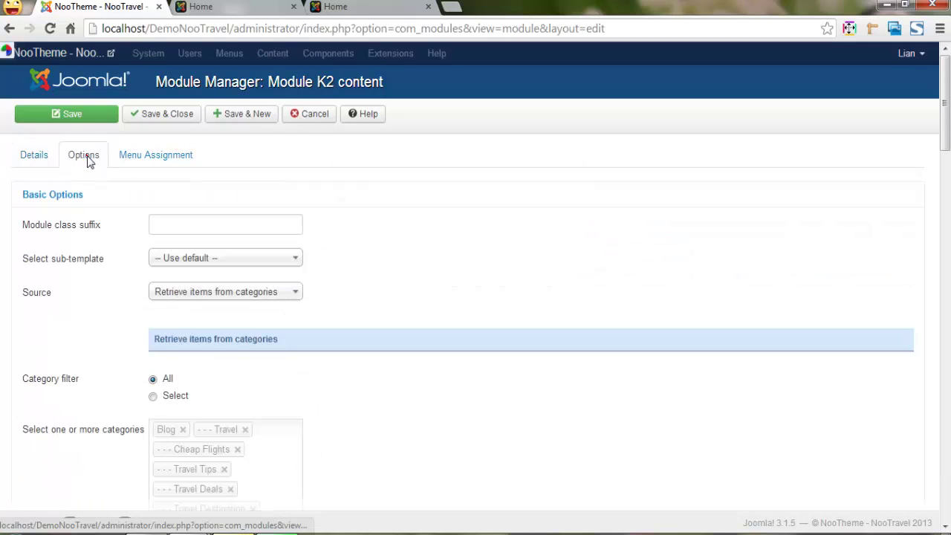
left_click(294, 260)
left_click(223, 301)
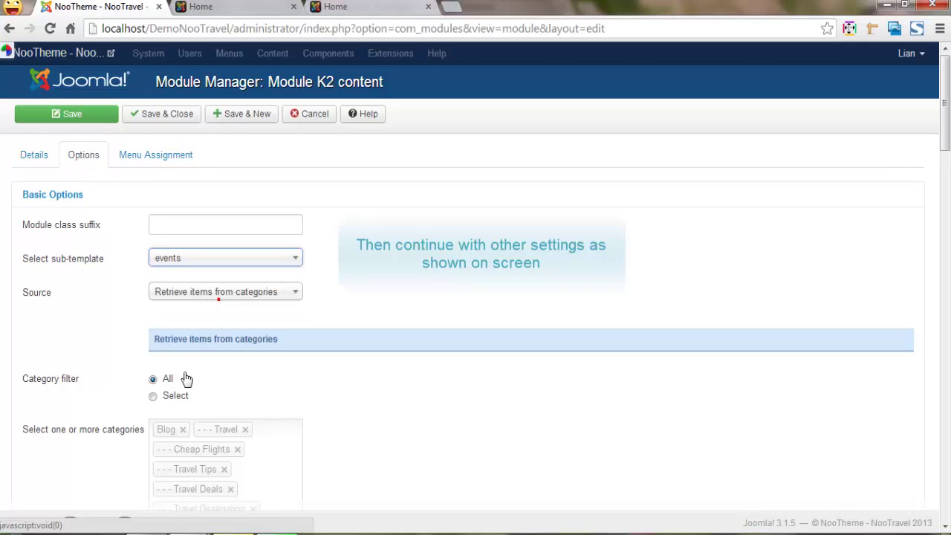
Switch the category filter to selected categories and add Cheap Flights, Travel Deals and Travel Tips
left_click(153, 396)
scroll(223, 357, "down", 3)
left_click(220, 242)
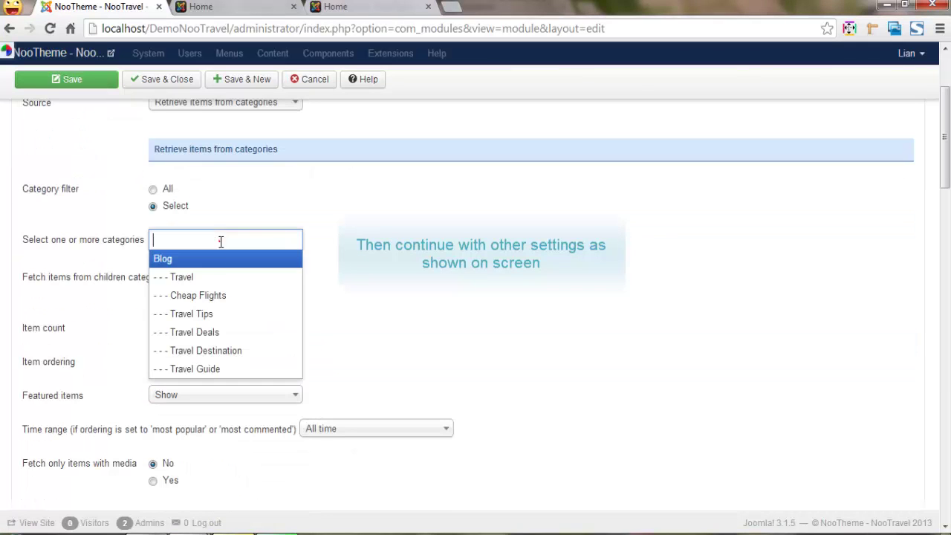
left_click(206, 296)
left_click(261, 237)
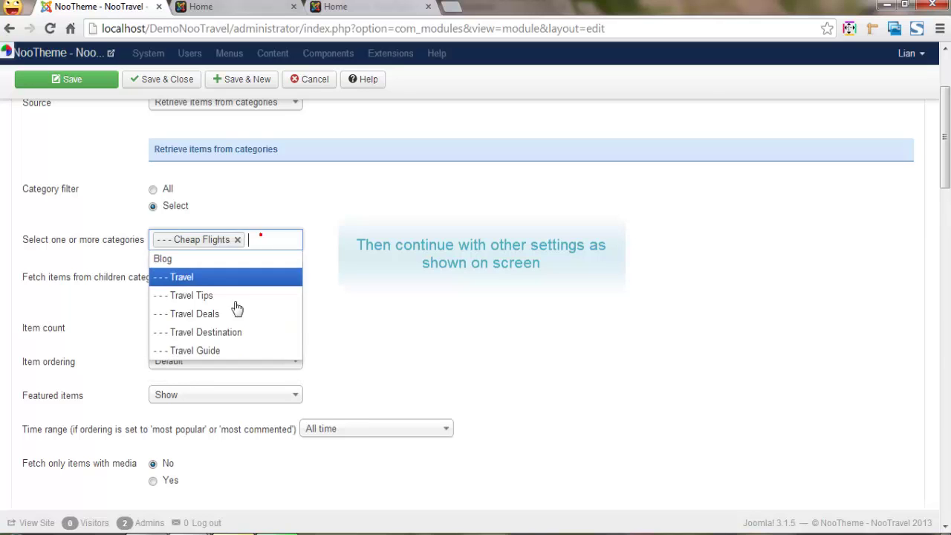
left_click(200, 313)
left_click(263, 257)
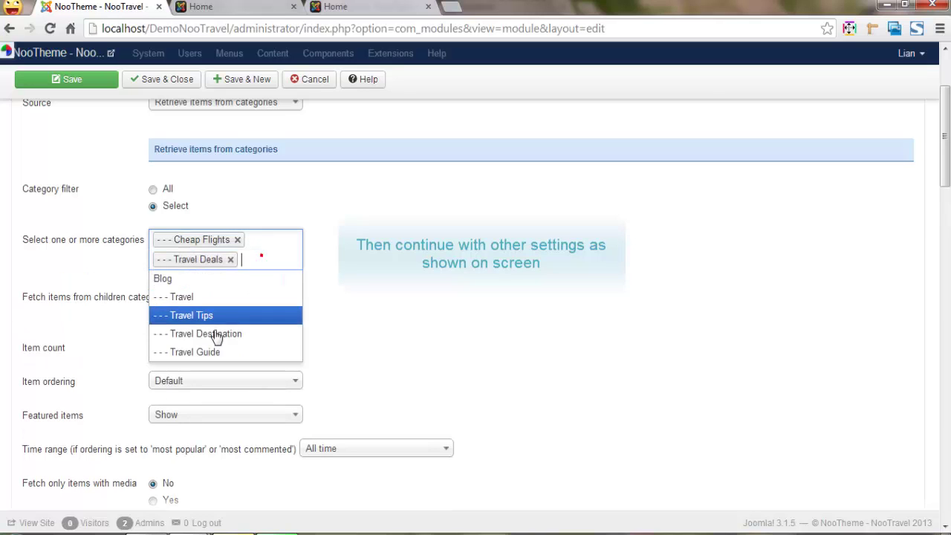
left_click(268, 315)
left_click(251, 278)
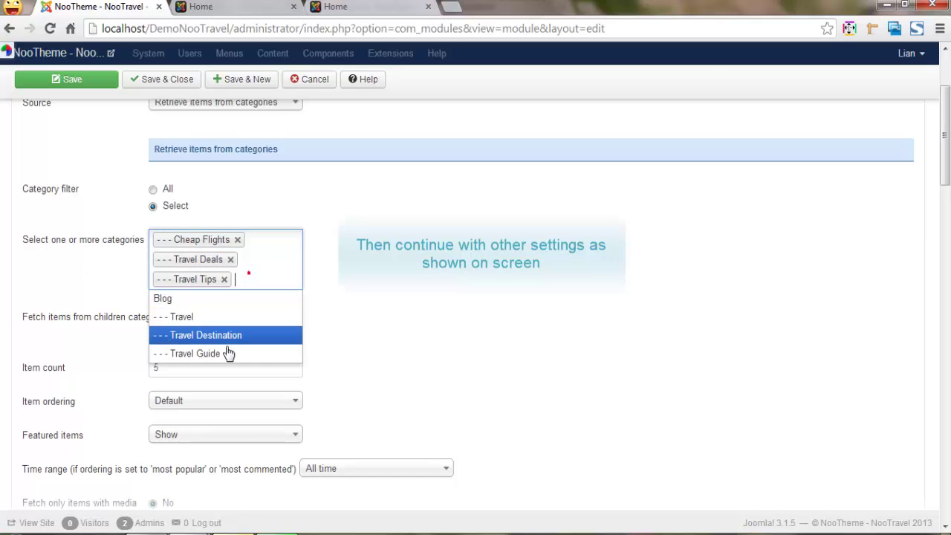
Add the Travel Guide and Travel Destination categories to the K2 content module's filter and set the item count to 3
left_click(227, 353)
left_click(252, 293)
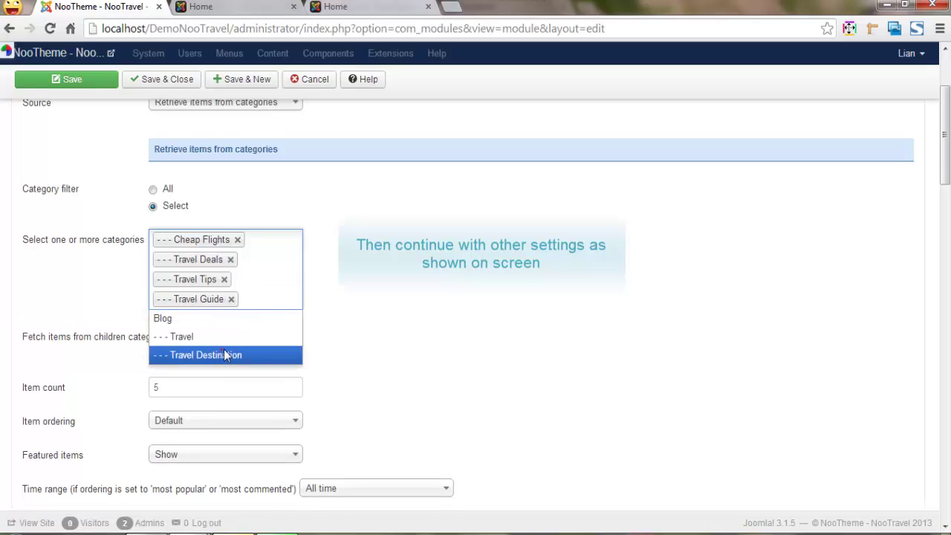
left_click(225, 354)
scroll(239, 335, "down", 1)
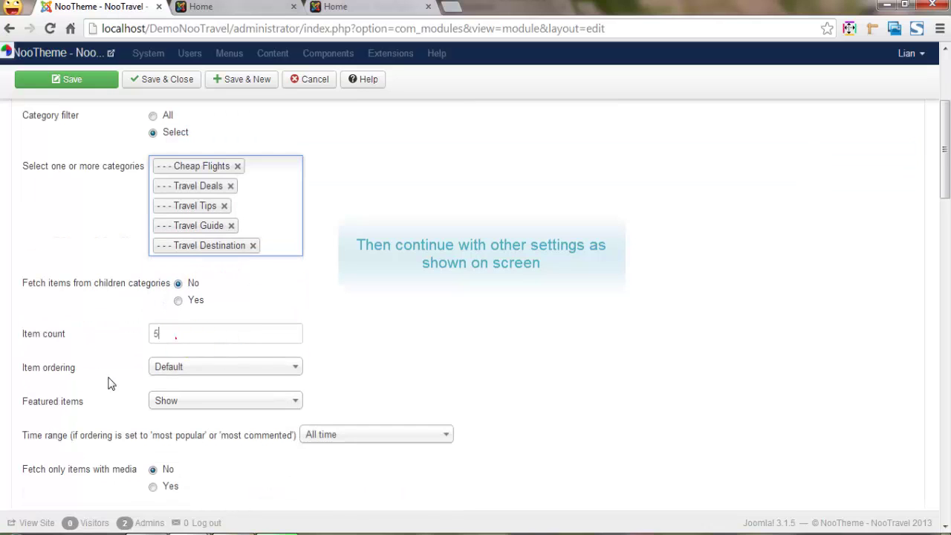
scroll(141, 379, "down", 4)
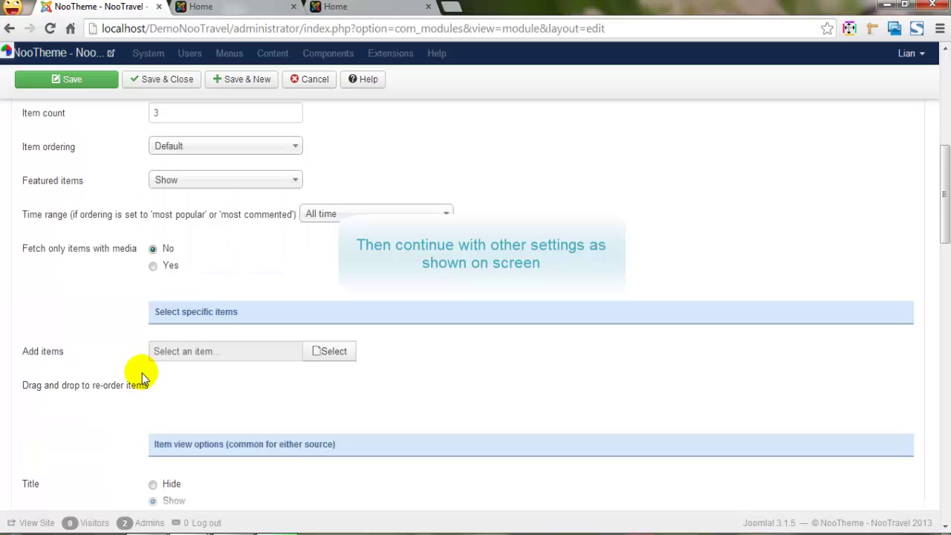
Assign the K2 content module only to the main menu's Home page, and save and close the module
scroll(212, 368, "up", 8)
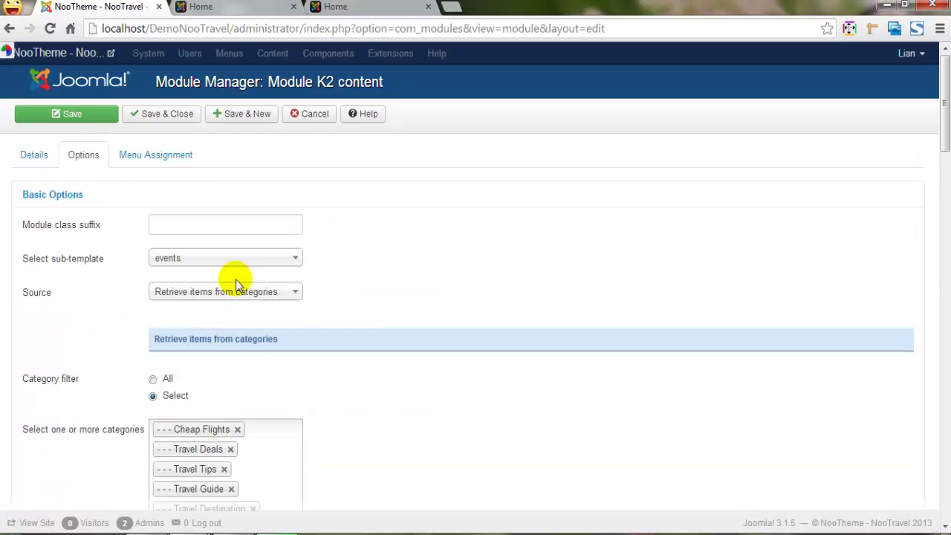
left_click(165, 156)
left_click(290, 195)
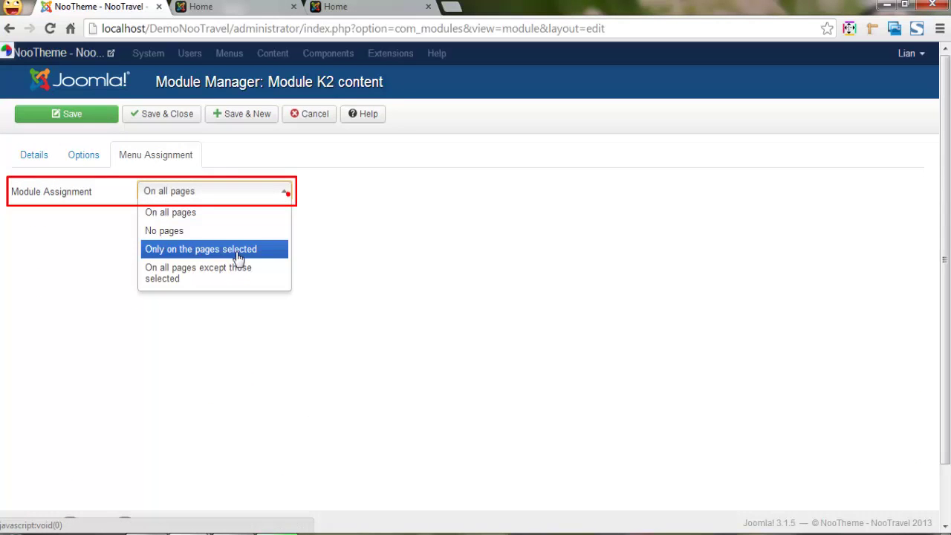
left_click(236, 249)
left_click(191, 231)
scroll(276, 322, "down", 5)
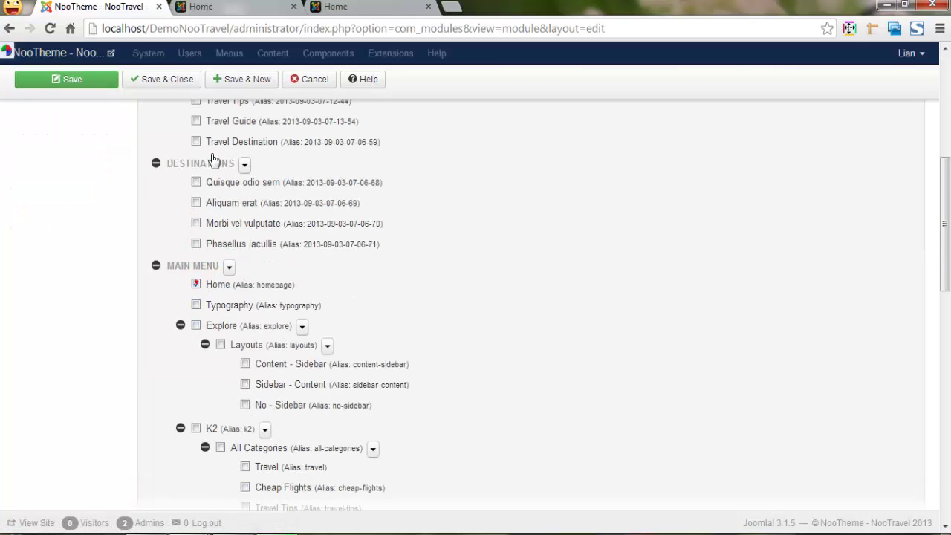
scroll(213, 160, "up", 4)
left_click(170, 82)
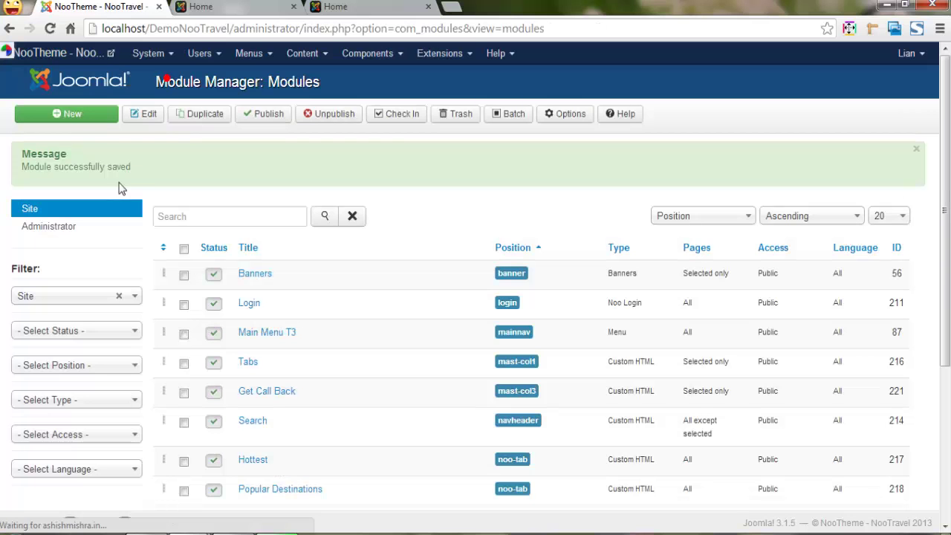
Reload the site's home page and check the events module in the frontend
left_click(215, 7)
left_click(240, 29)
key("F5")
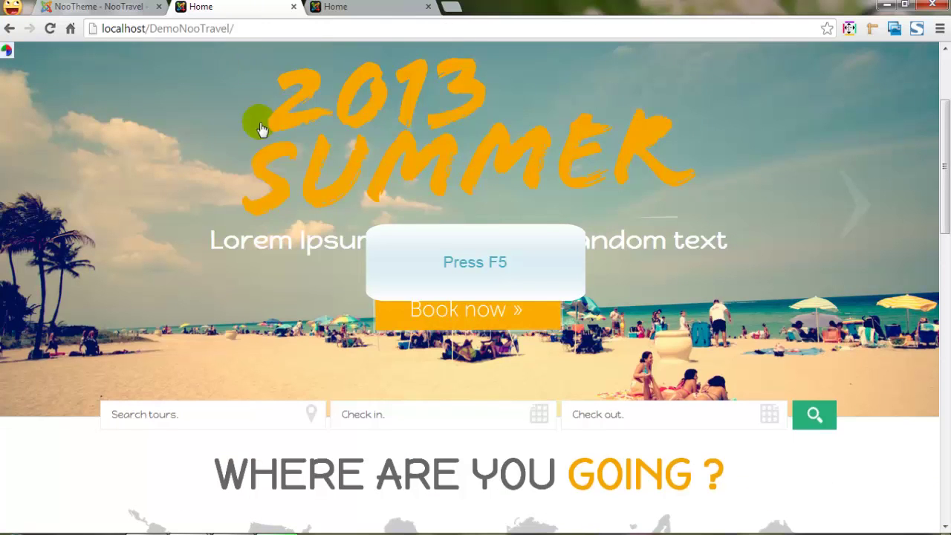
scroll(276, 174, "down", 10)
scroll(285, 266, "down", 4)
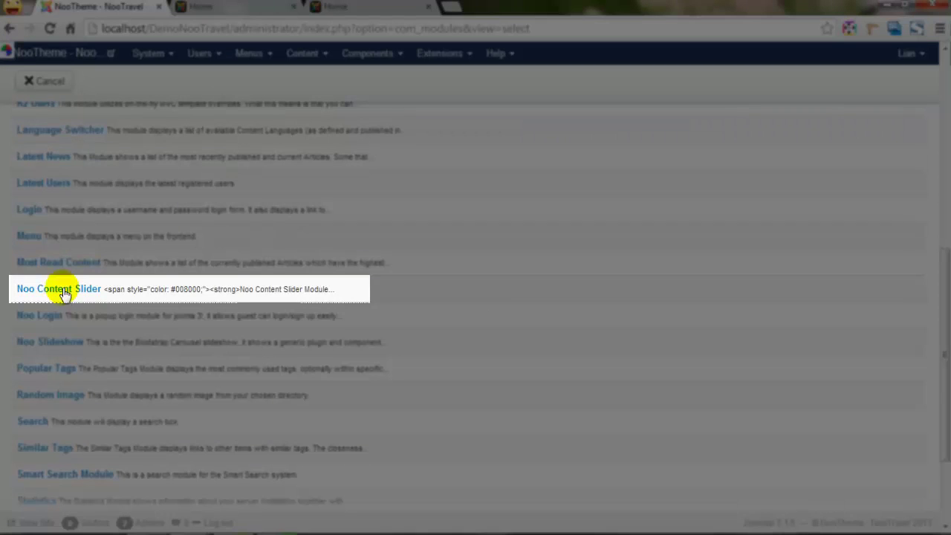
Create a Noo Content Slider module titled Discover and place it in the Noo_travel template's position-6
left_click(65, 294)
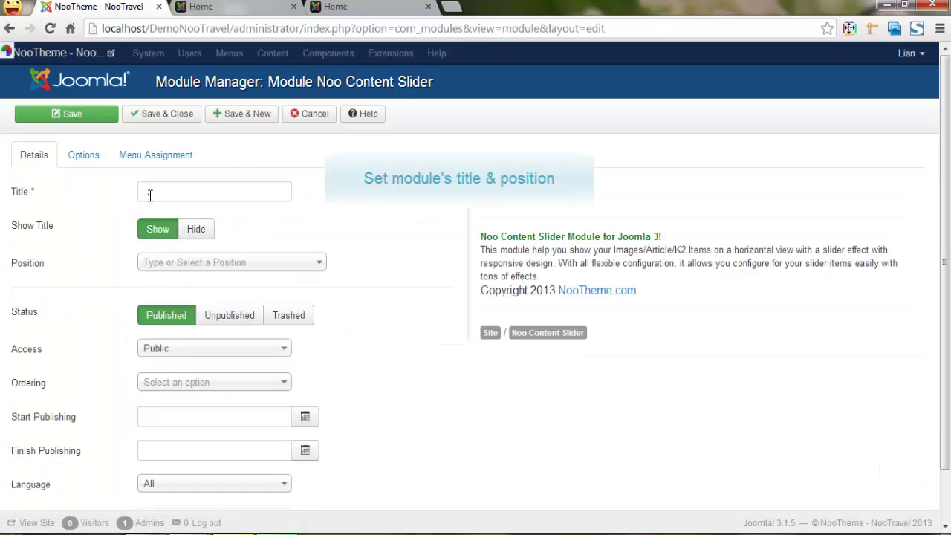
left_click(141, 195)
type("Discover")
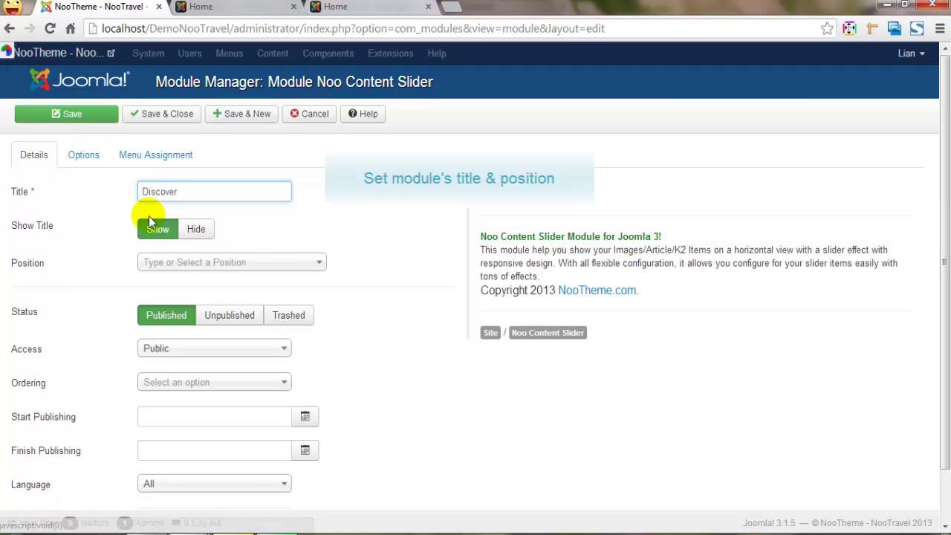
left_click(191, 262)
type("position-6")
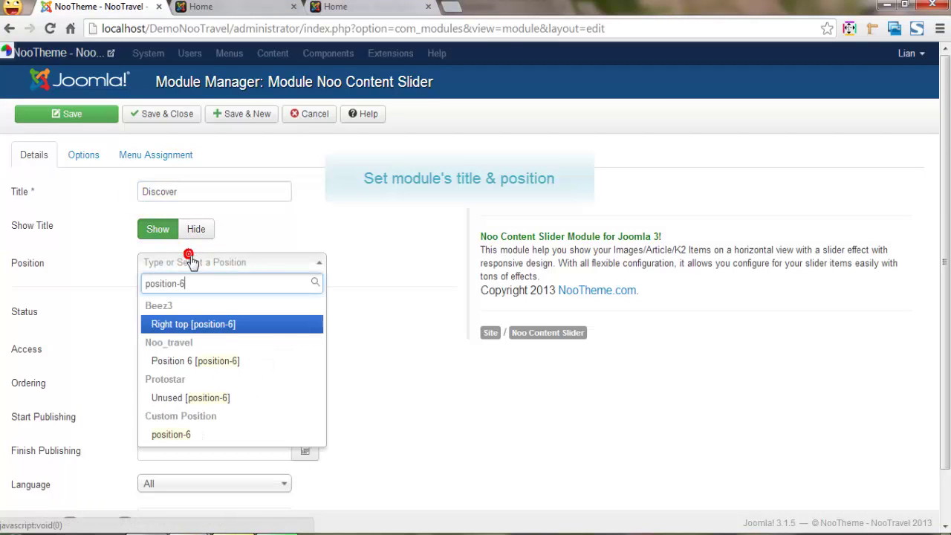
left_click(206, 364)
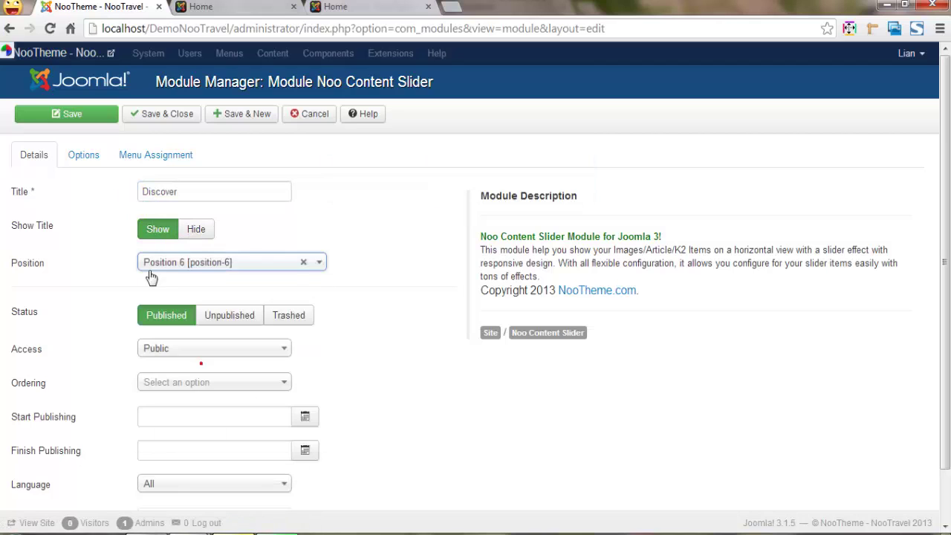
Set the content source to K2 with the categories Travel, Cheap Flights, Travel Tips, Travel Deals, Travel Destination and Travel Guide
left_click(85, 154)
left_click(297, 226)
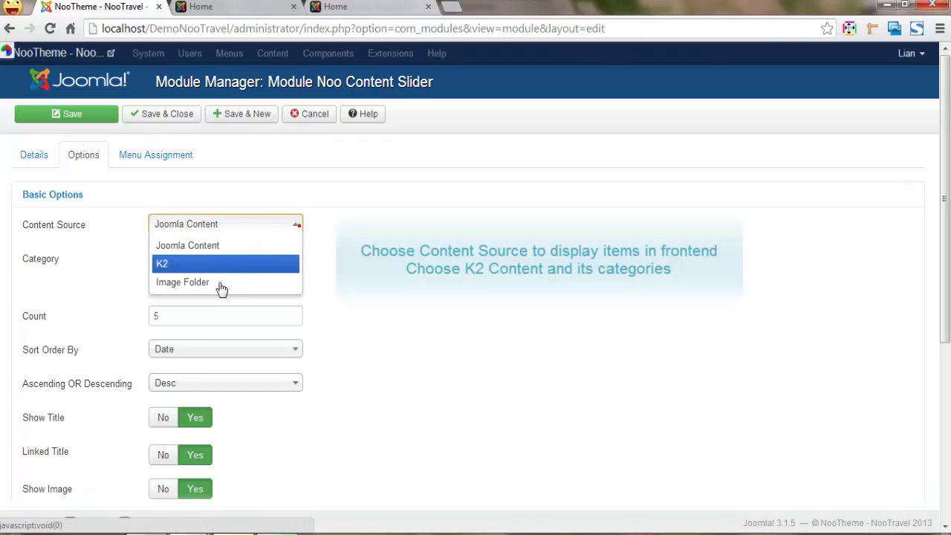
left_click(198, 264)
left_click(231, 258)
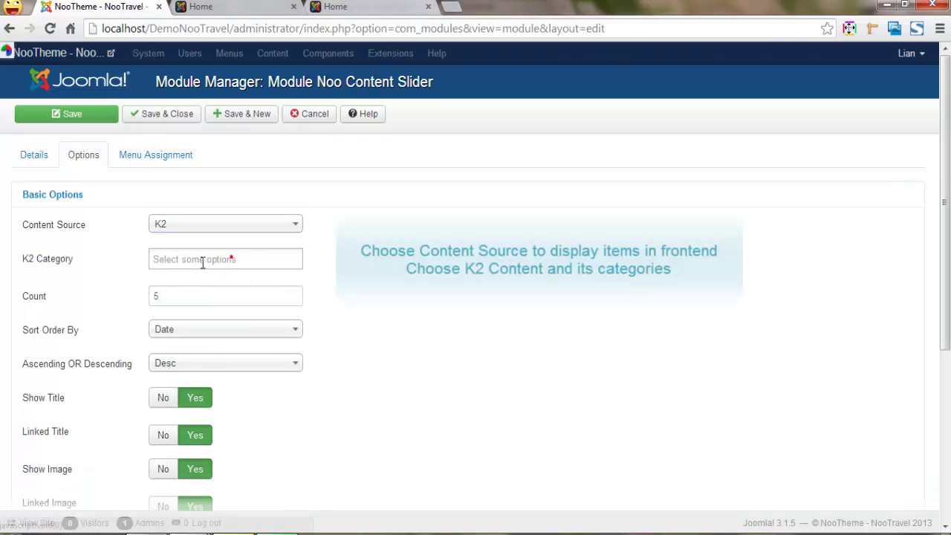
left_click(202, 262)
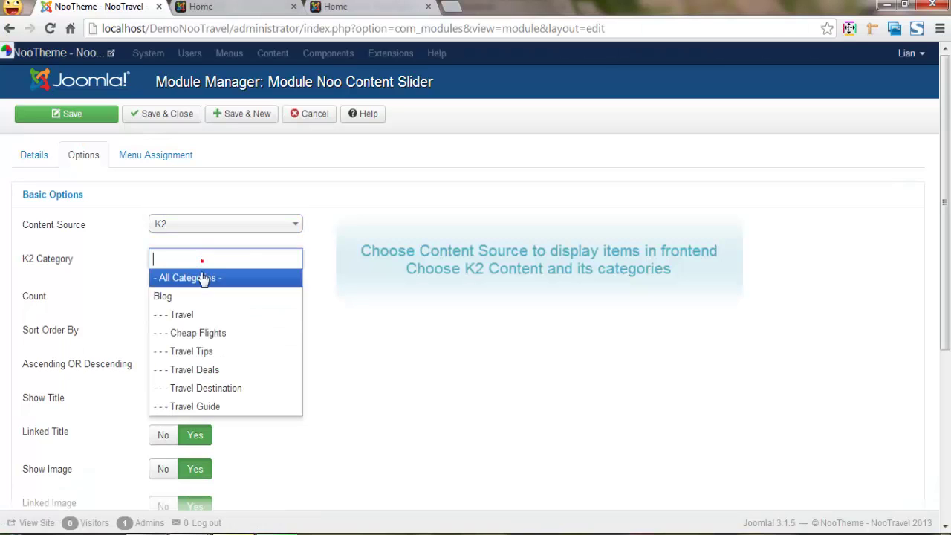
left_click(191, 315)
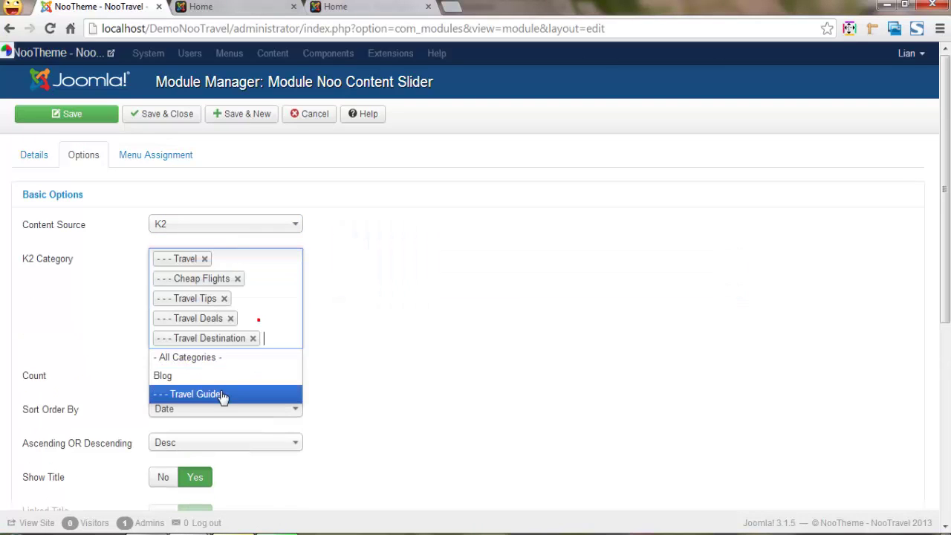
left_click(223, 396)
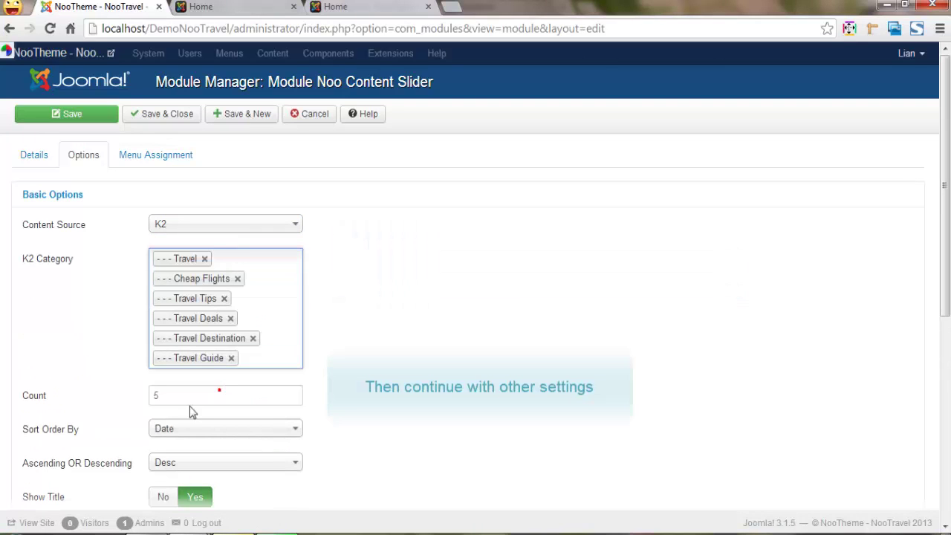
Set the slider's item count to 12 and its thumbnail mode to Crop
type("12")
left_click(165, 395)
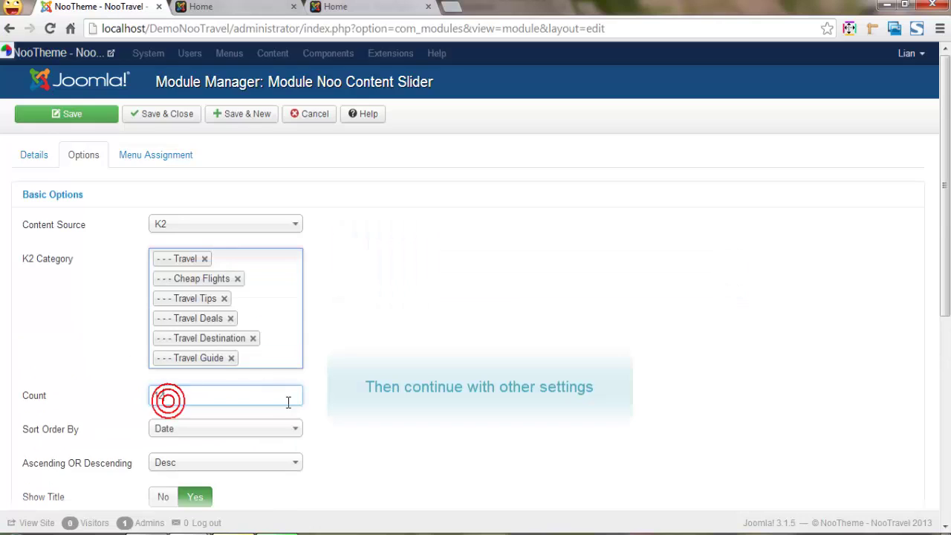
scroll(289, 405, "down", 4)
left_click(284, 379)
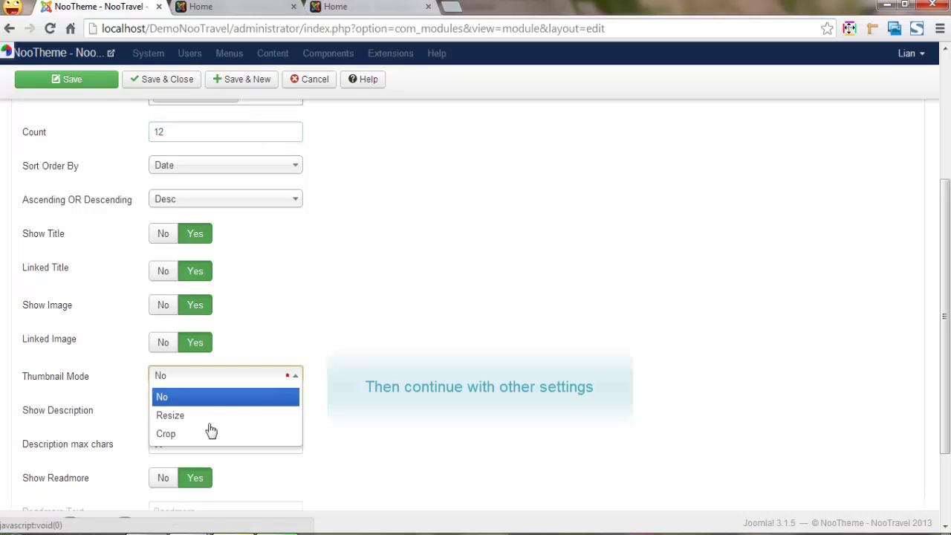
left_click(176, 434)
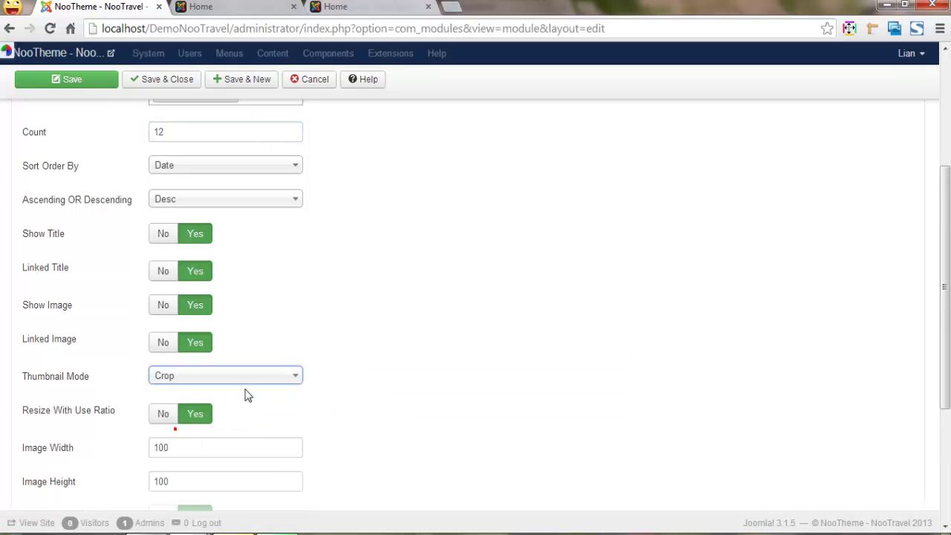
Set the image width to 100 and the image height to 50, and turn off the description display
scroll(245, 393, "down", 2)
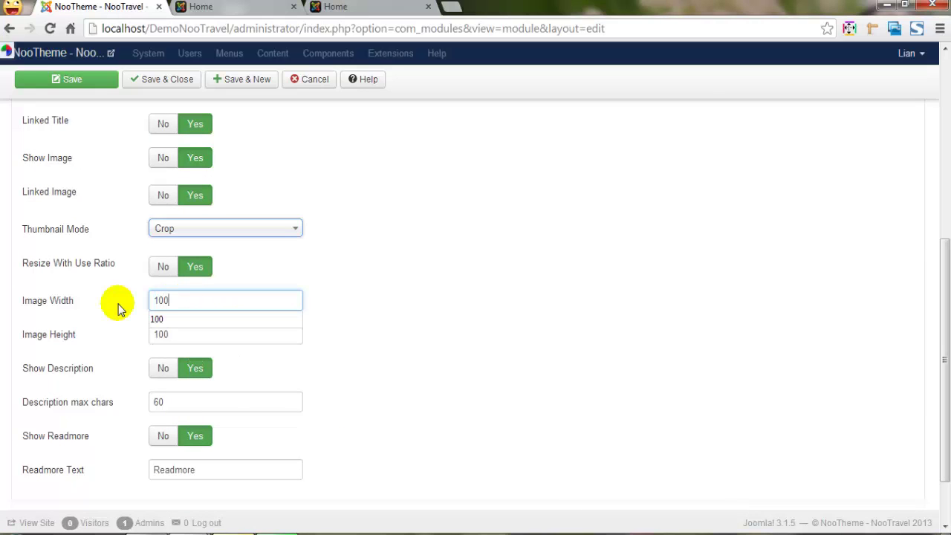
left_click(166, 321)
key("Tab")
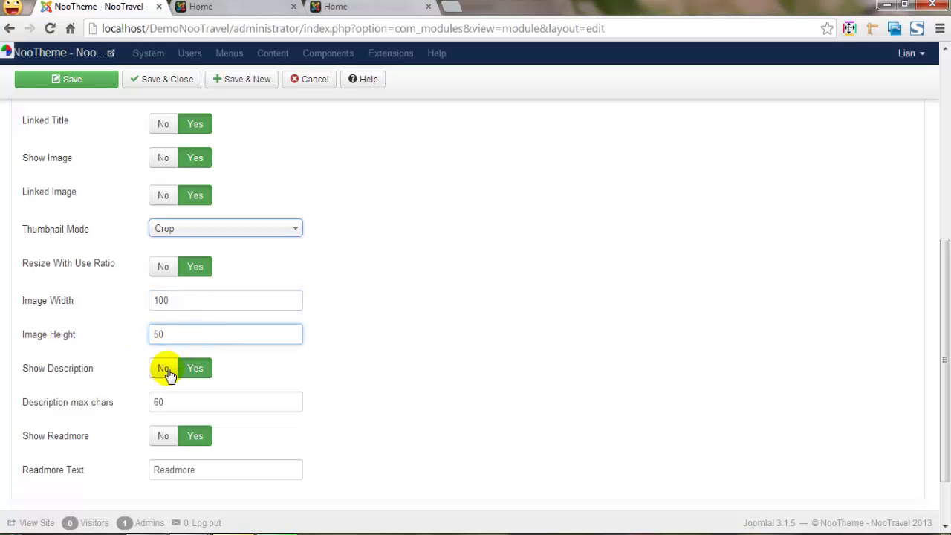
left_click(164, 369)
scroll(255, 344, "down", 1)
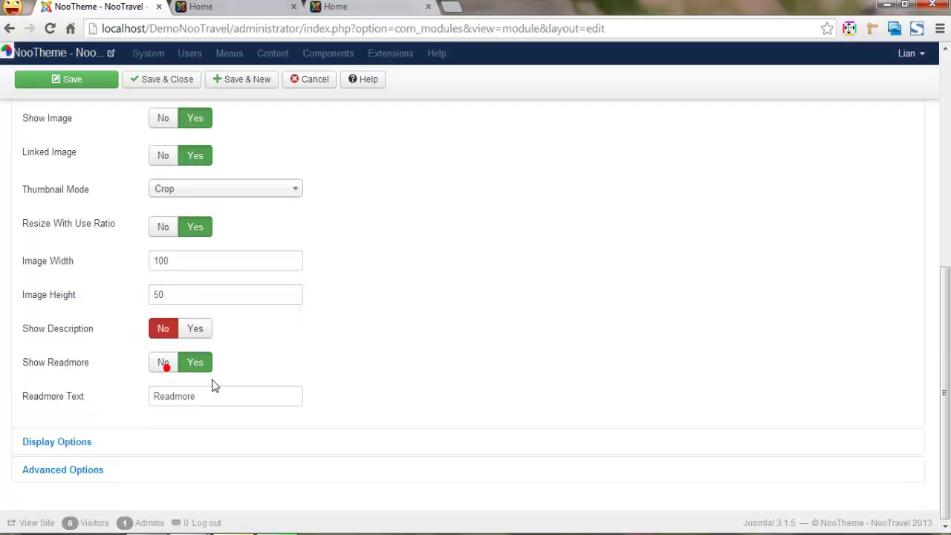
Set the animation mode in the slider's display options to Slide
left_click(74, 444)
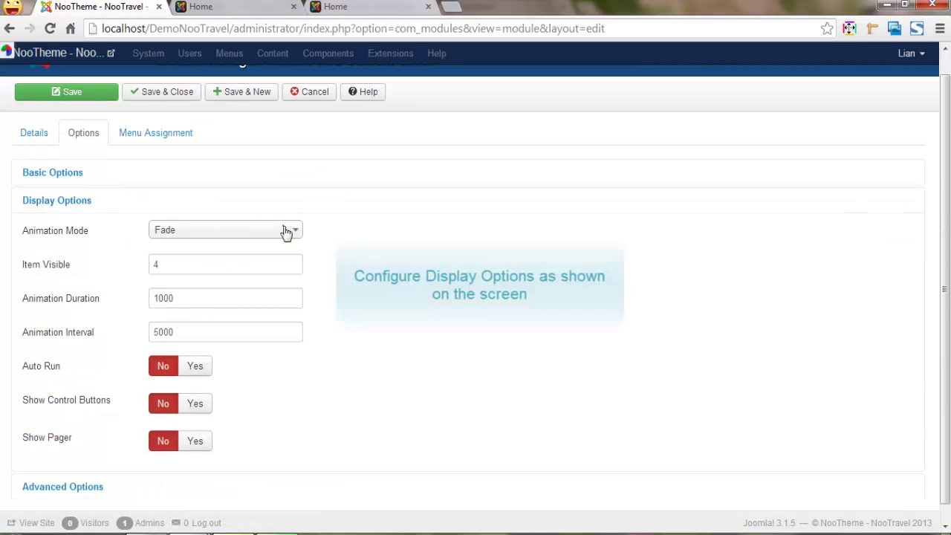
left_click(286, 233)
left_click(206, 270)
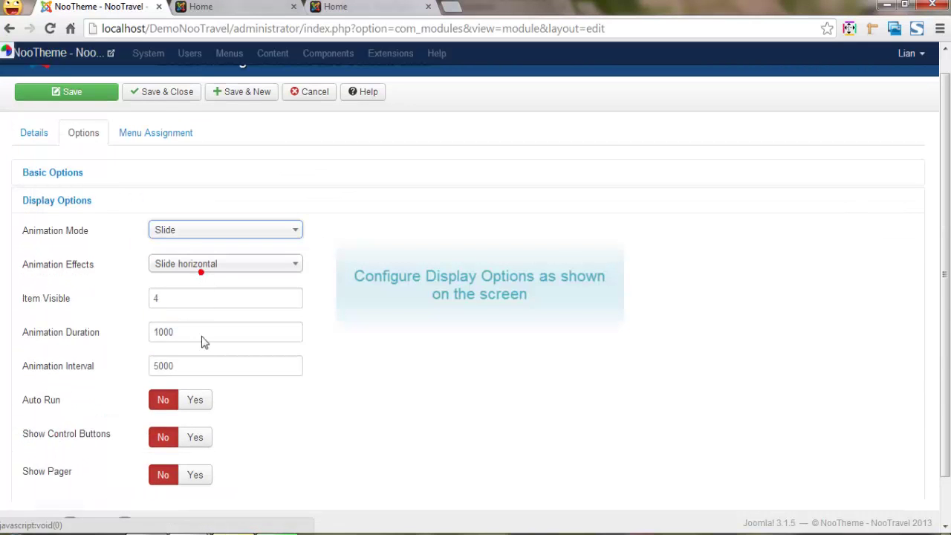
scroll(203, 340, "down", 1)
scroll(218, 354, "up", 1)
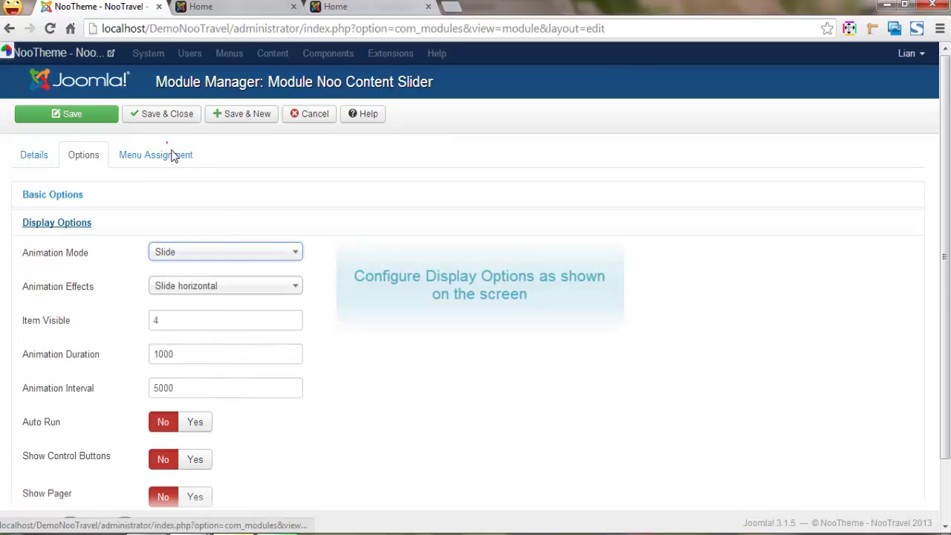
Assign the Discover module only to the main menu's Home page, and save and close it
left_click(174, 154)
left_click(282, 193)
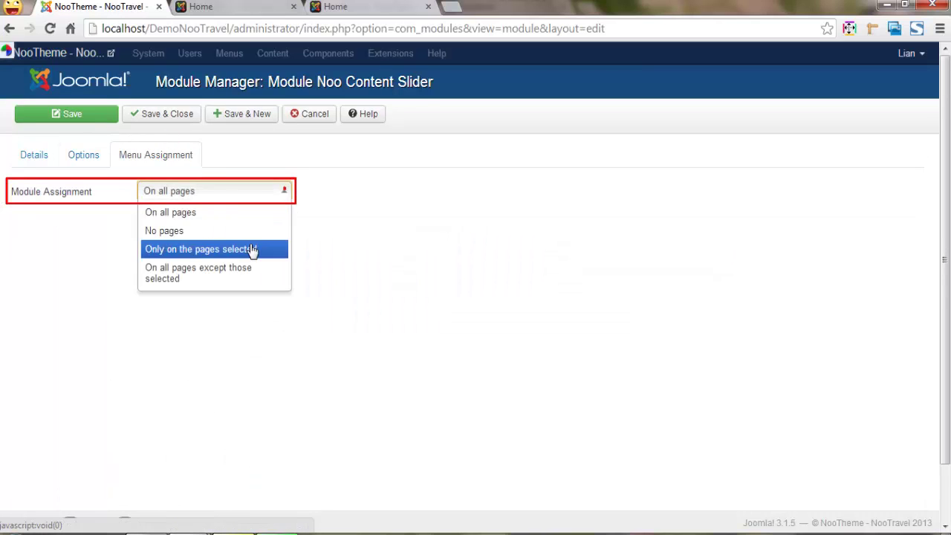
left_click(255, 246)
left_click(195, 235)
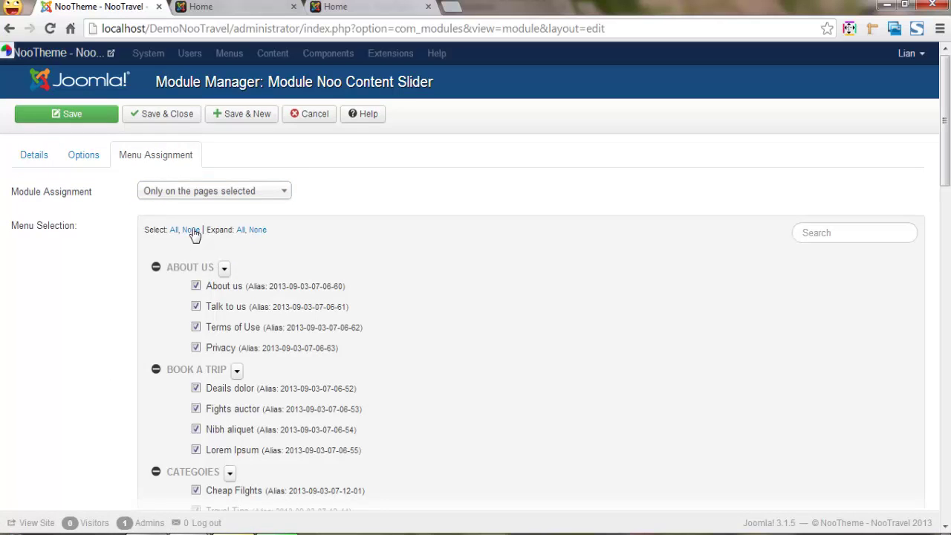
scroll(238, 297, "down", 4)
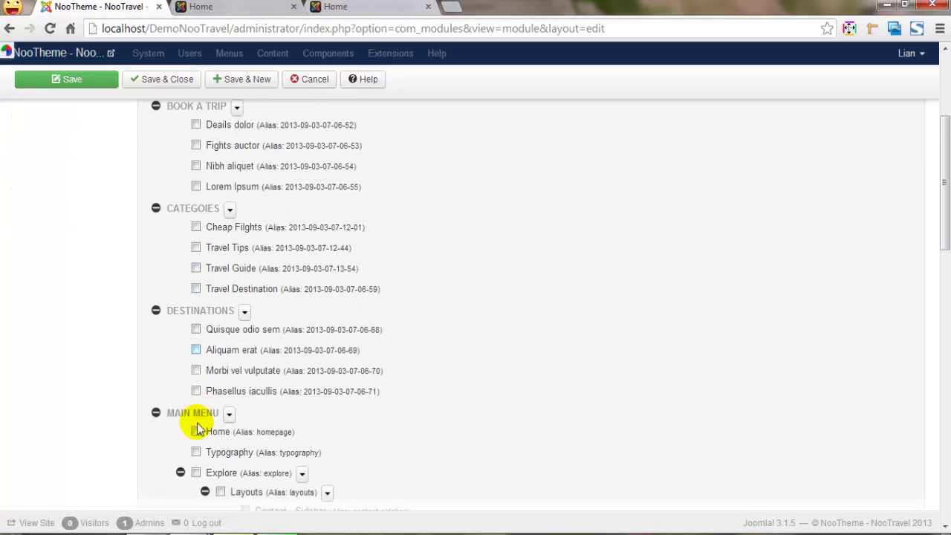
left_click(176, 79)
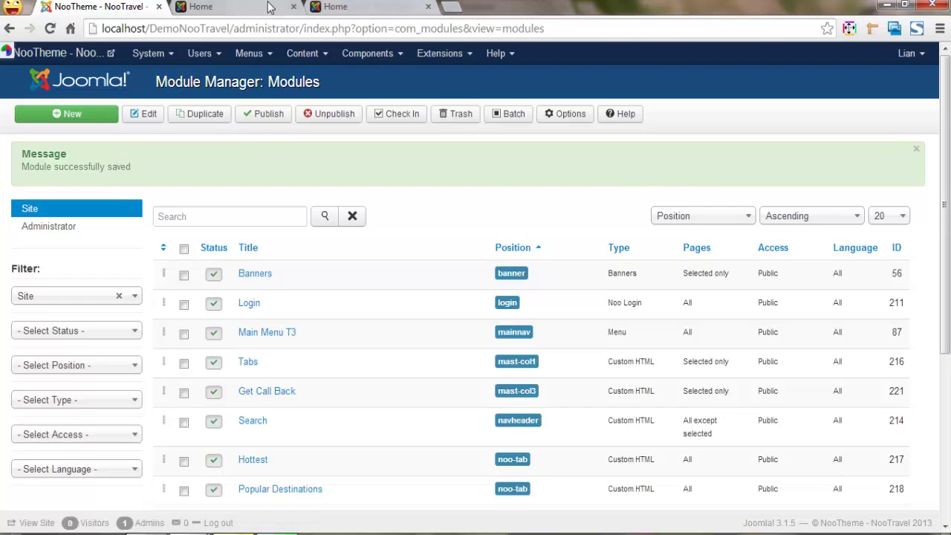
Reload the site's home page and check the Discover module beside the events list
left_click(246, 7)
key("F5")
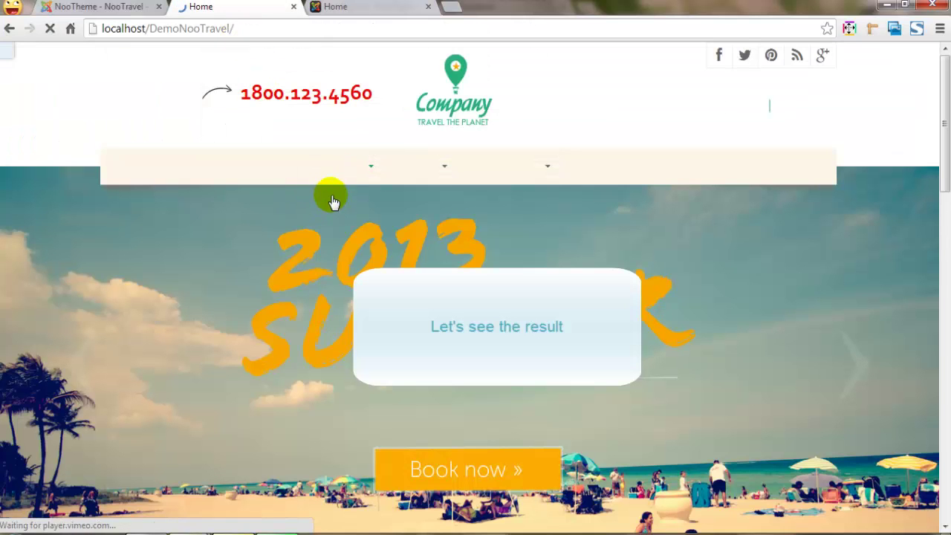
mouse_move(352, 203)
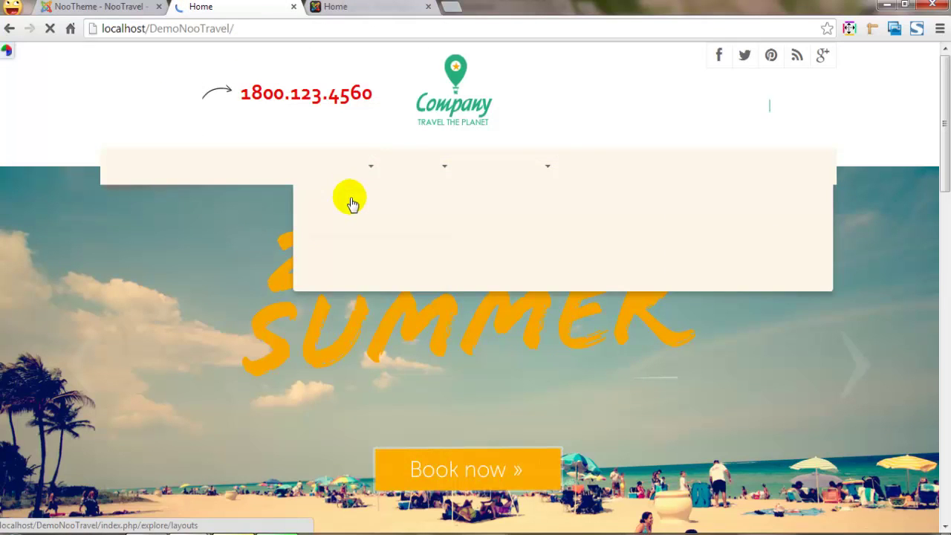
scroll(339, 293, "down", 10)
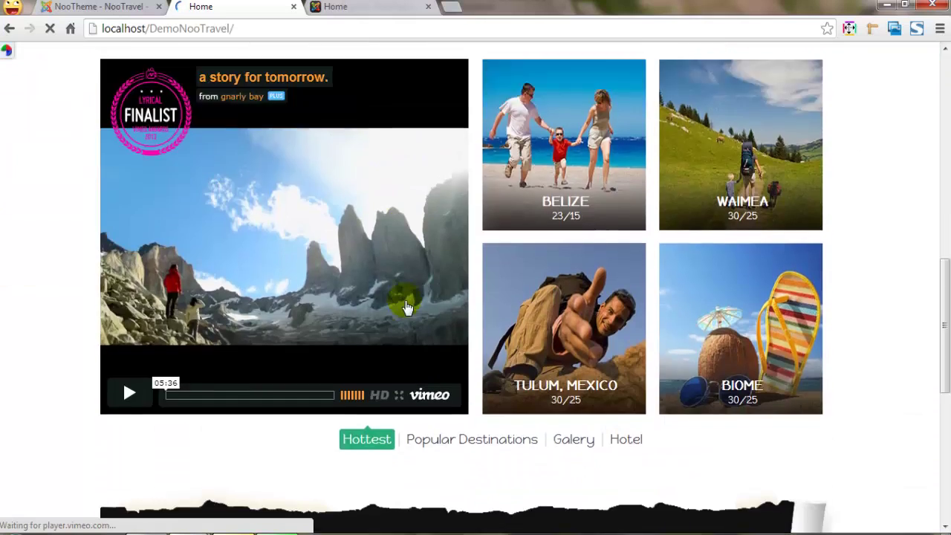
scroll(407, 308, "down", 6)
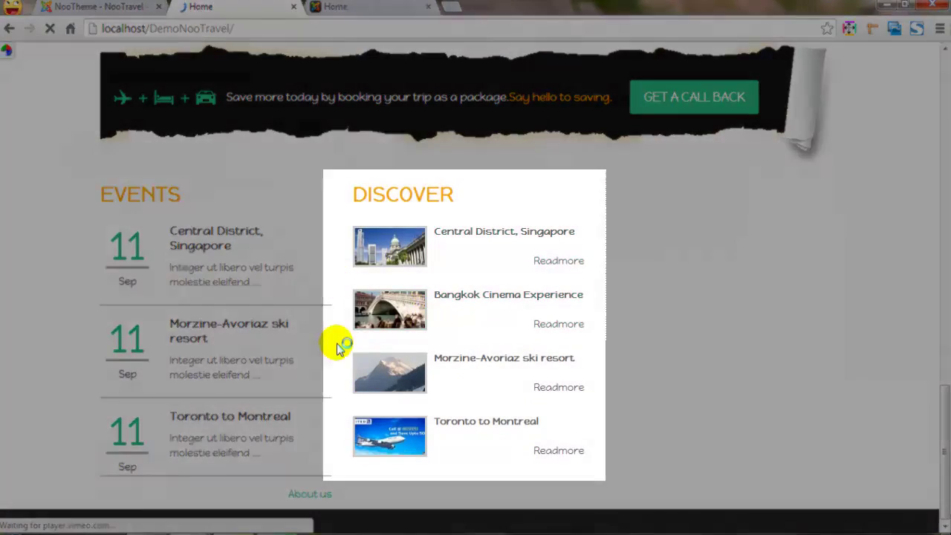
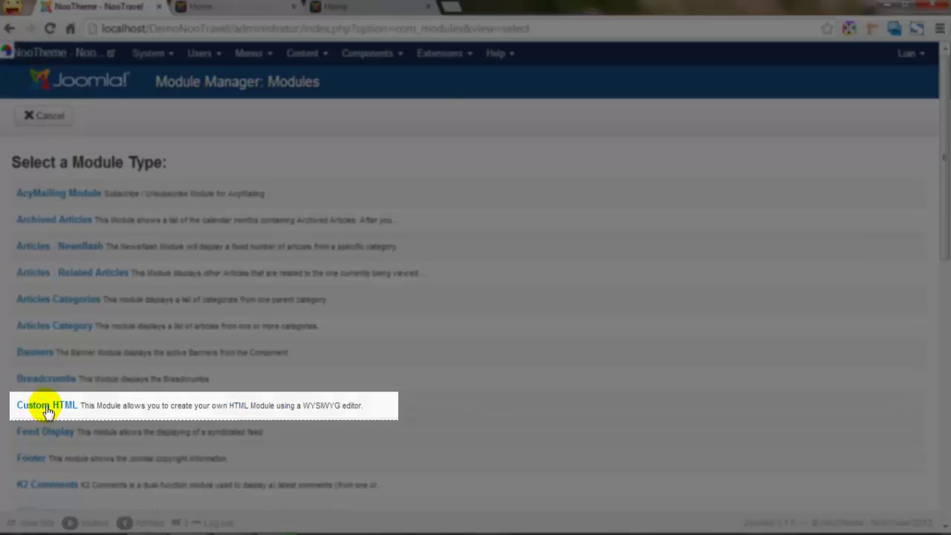
Create a Custom HTML module titled FLIGHT with its title hidden, placed in the Noo_travel template's Position 7 [position-7]
left_click(47, 407)
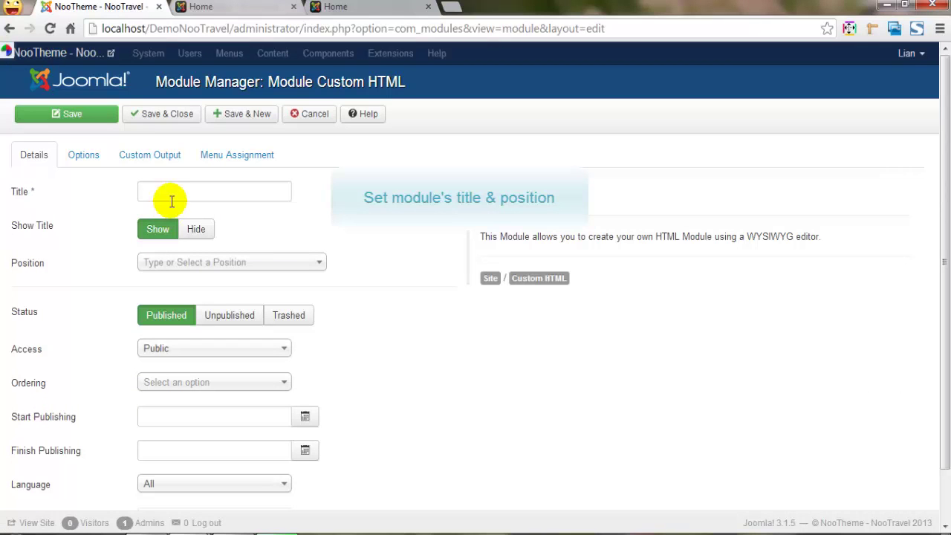
type("FLIGHT")
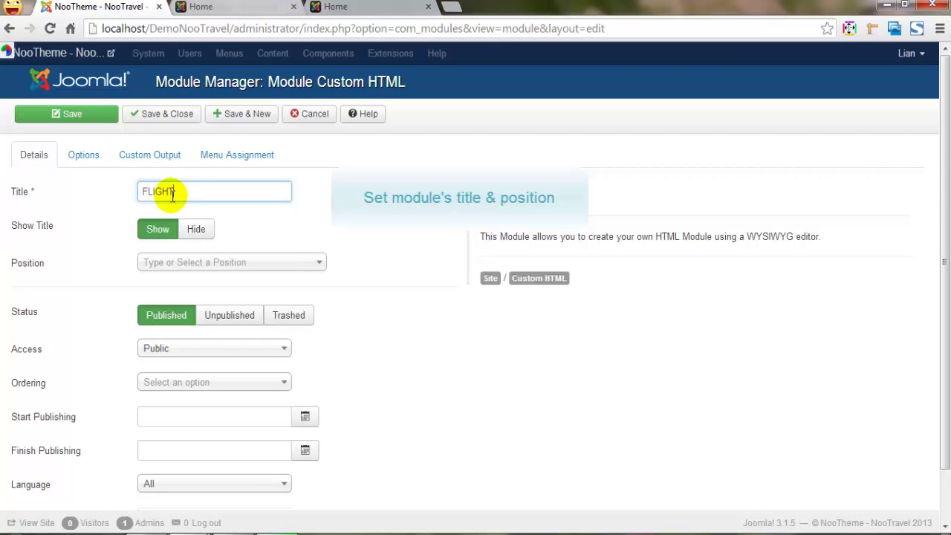
left_click(197, 230)
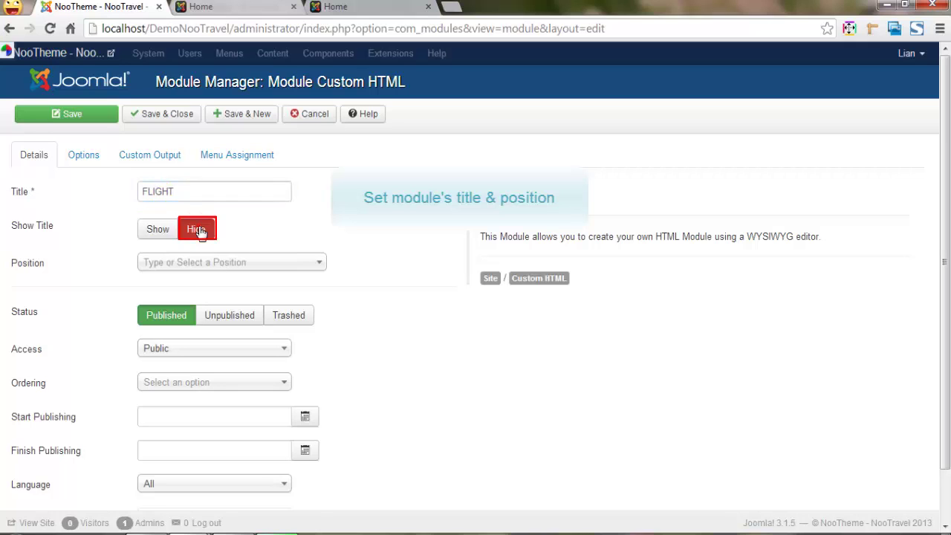
left_click(202, 265)
type("position-7")
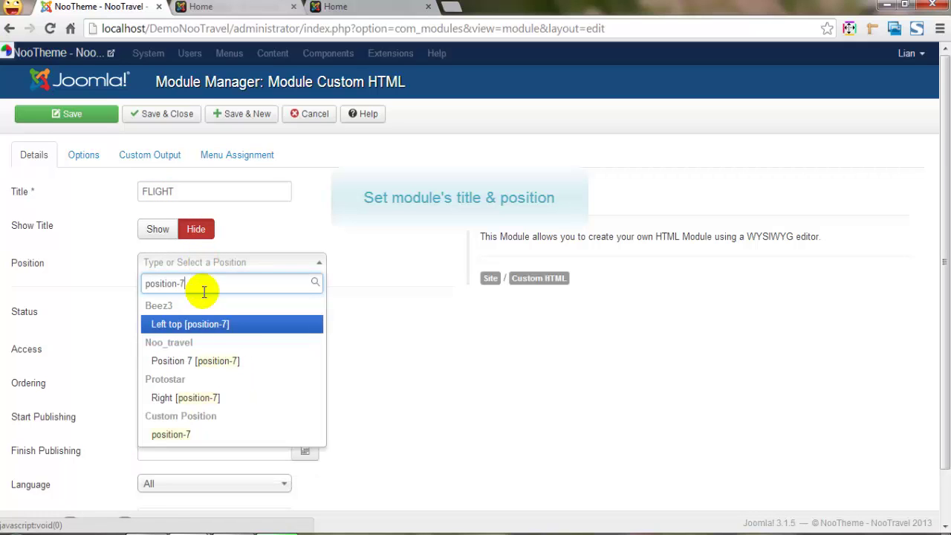
left_click(208, 364)
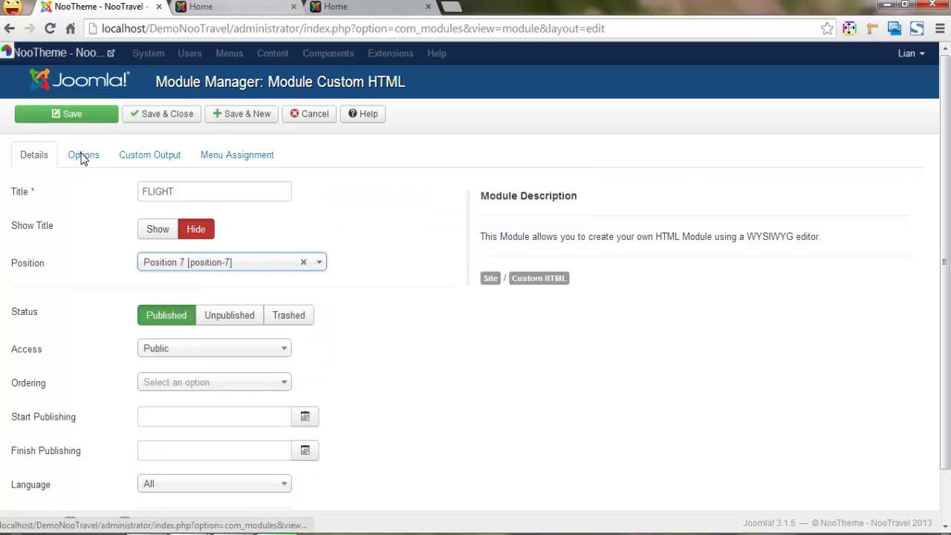
Set the module class suffix to flight in the FLIGHT module's advanced options
left_click(80, 154)
left_click(73, 310)
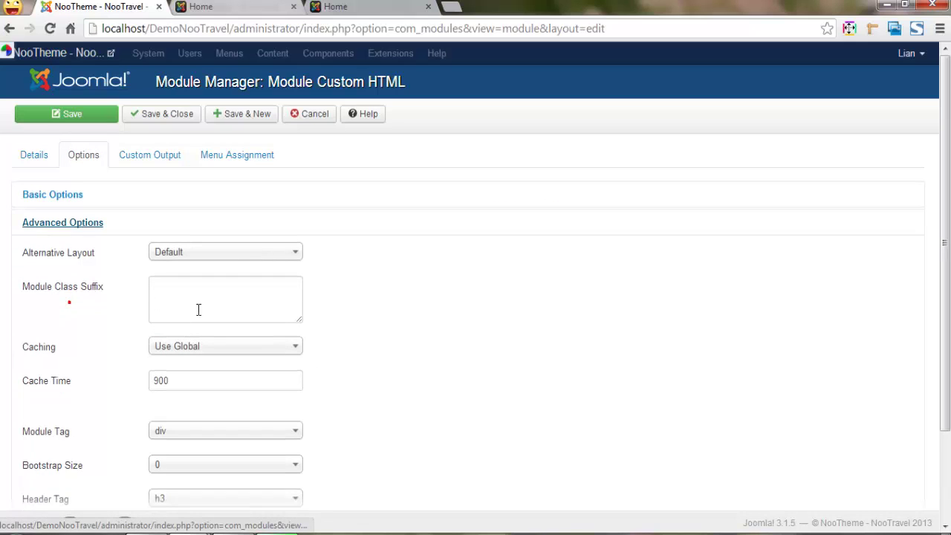
left_click(199, 301)
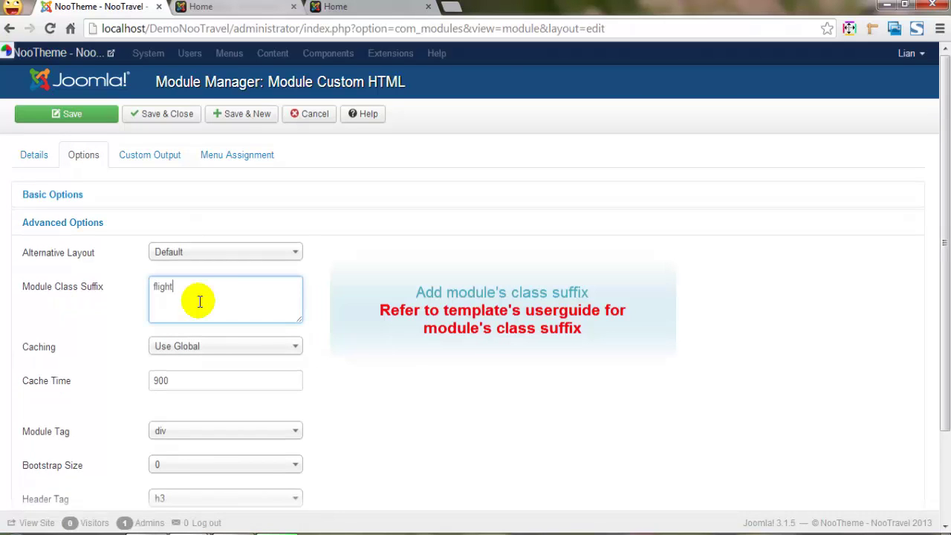
Paste the flight price table's HTML into the module's custom output as source code and return to the visual editor
left_click(142, 150)
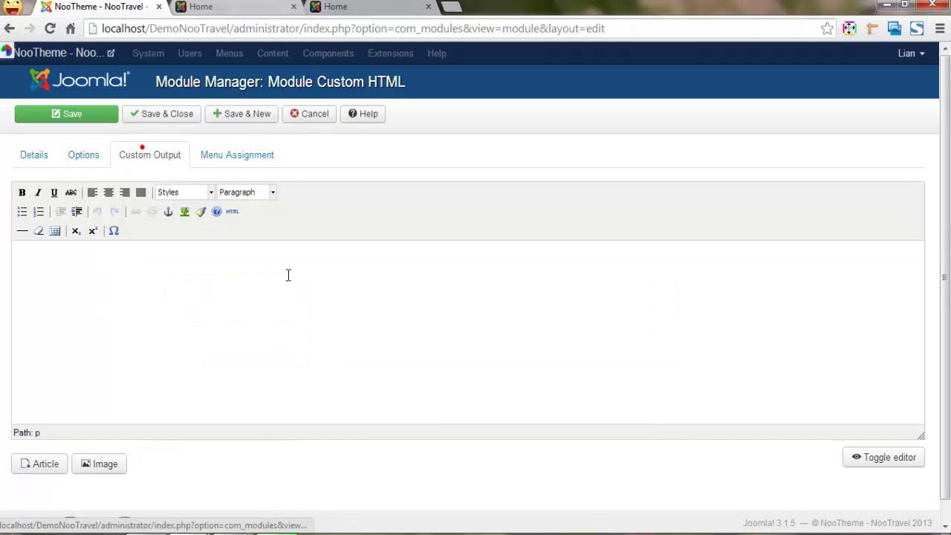
left_click(890, 450)
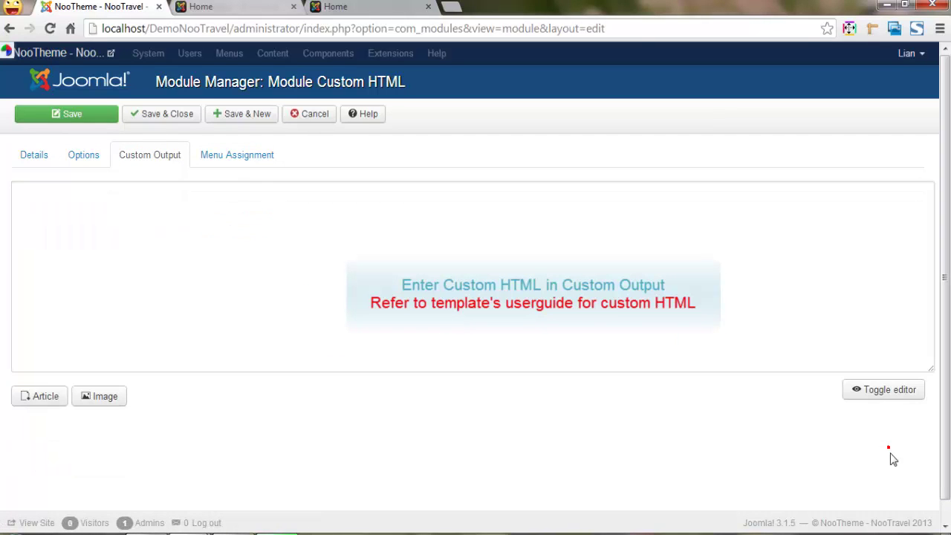
left_click(170, 235)
key("ctrl+v")
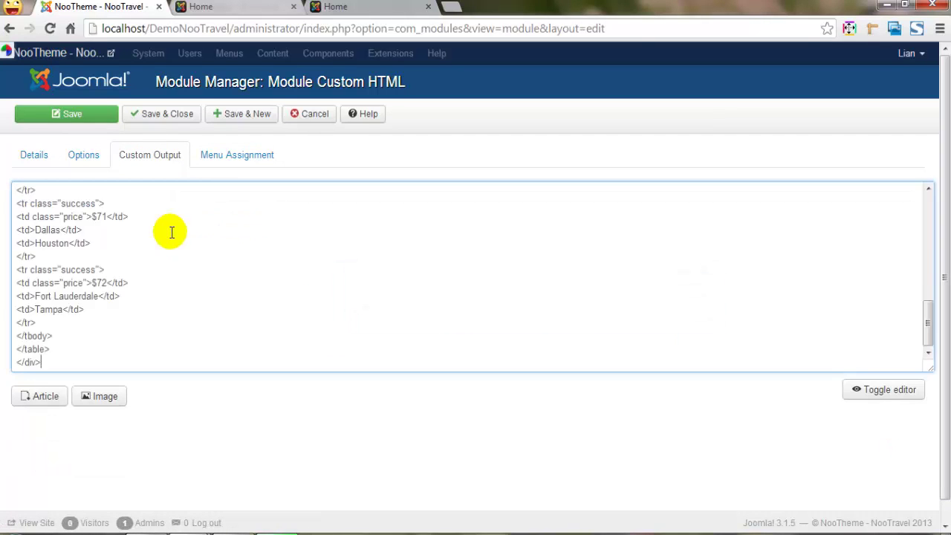
left_click(887, 387)
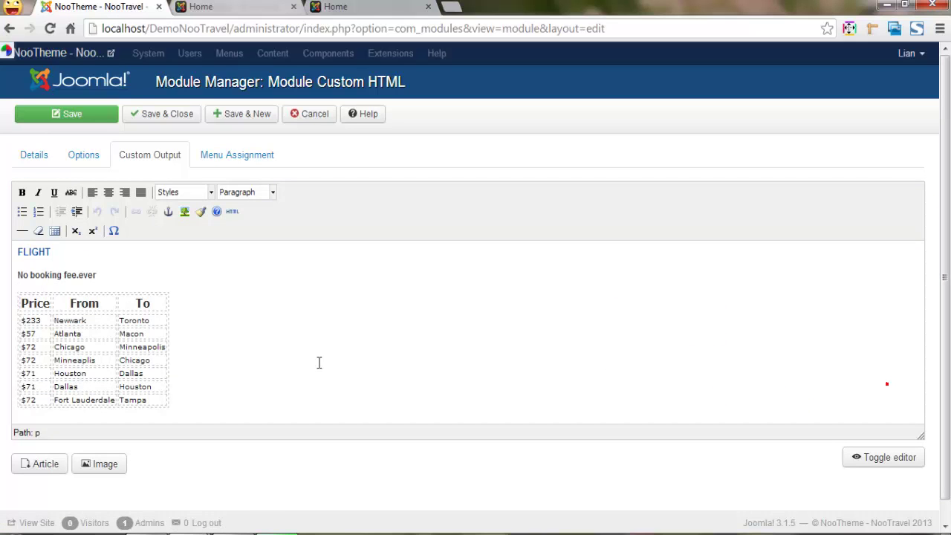
Assign the FLIGHT module only to the main menu's Home page, save and close it, and switch to the site's home page
scroll(151, 341, "down", 1)
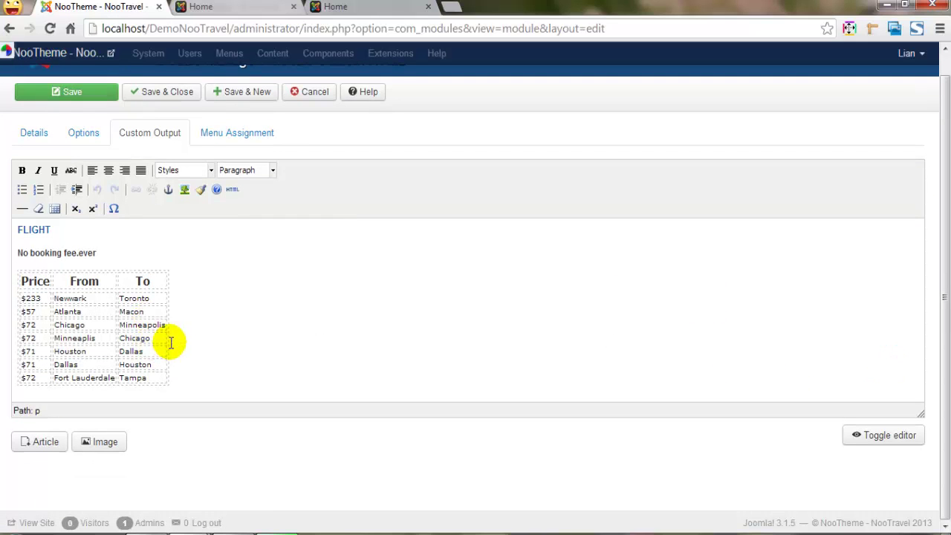
left_click(238, 131)
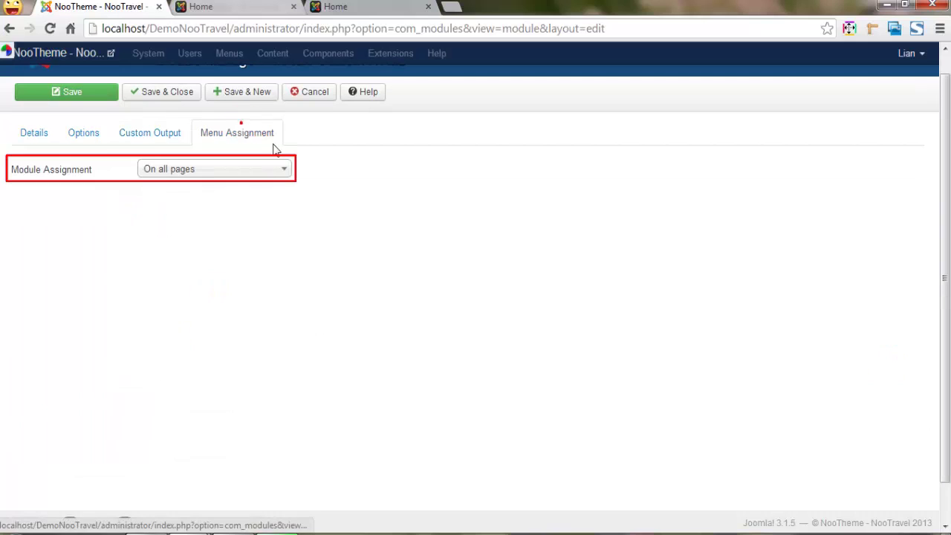
left_click(280, 176)
left_click(262, 230)
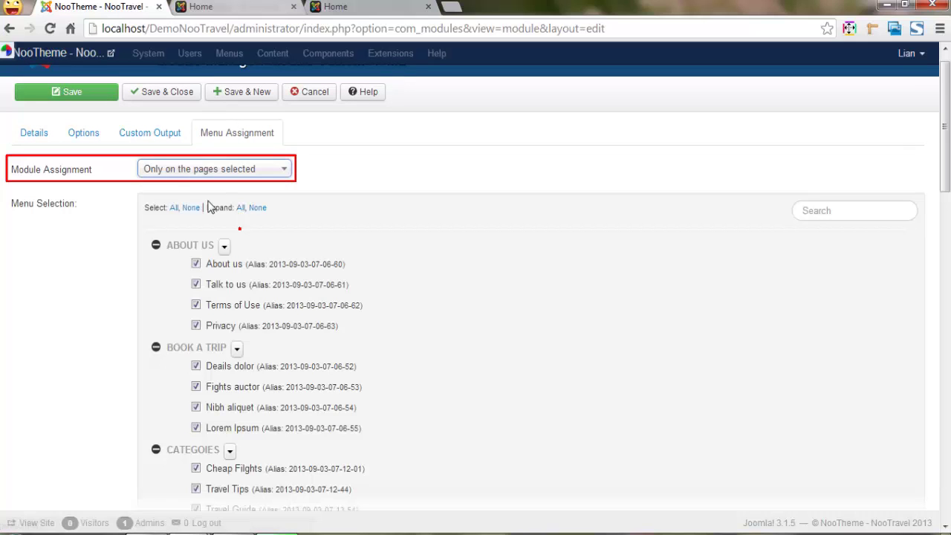
left_click(191, 208)
scroll(264, 329, "down", 5)
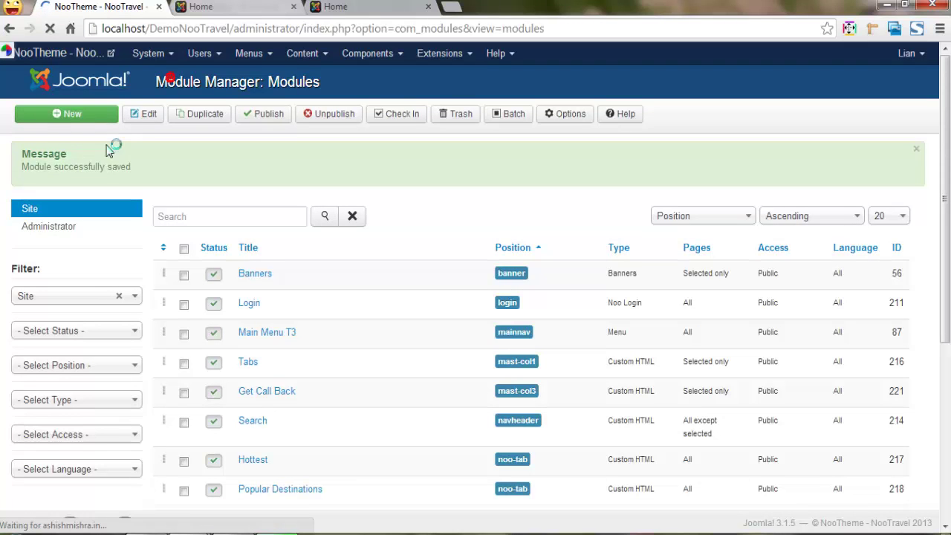
left_click(212, 7)
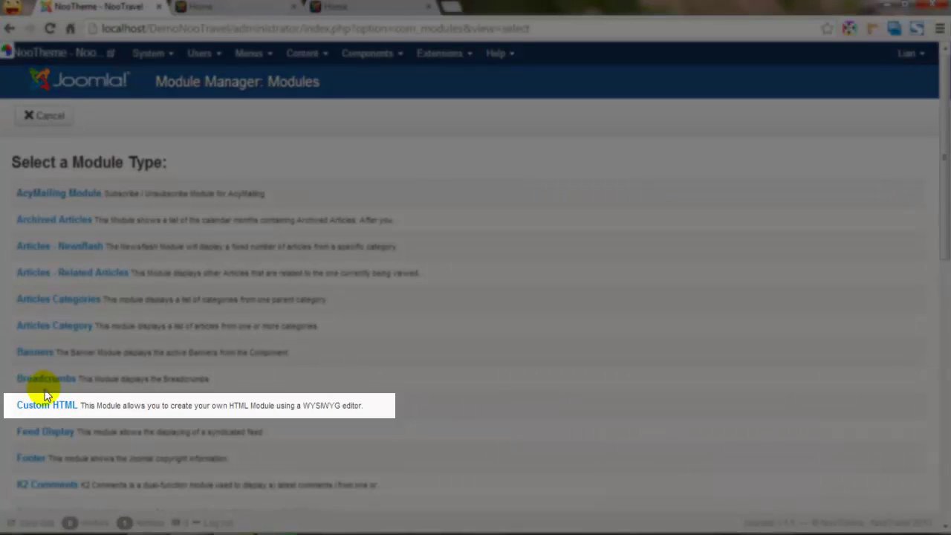
Create a Custom HTML module titled App Store Smartphone with its title hidden, placed in the Noo_travel template's Position 9 [position-9]
left_click(46, 406)
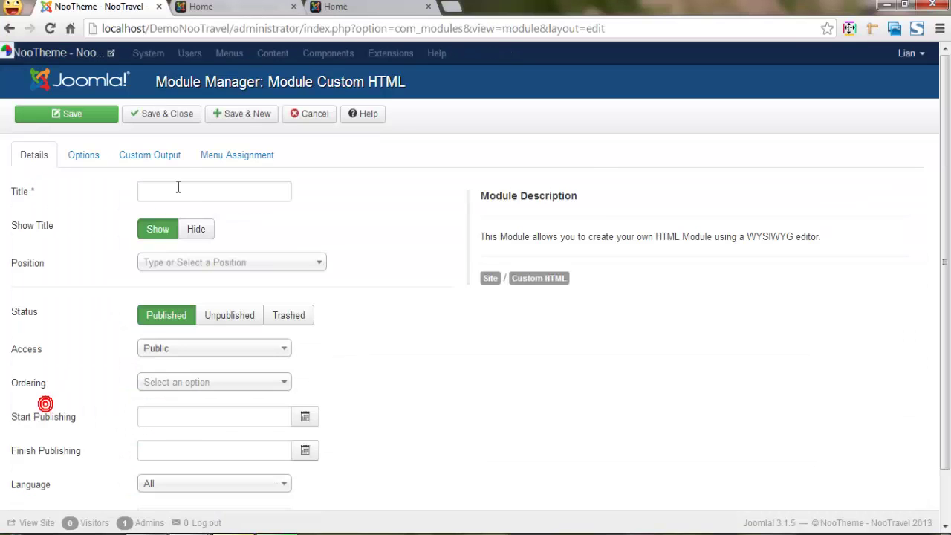
type("Ap")
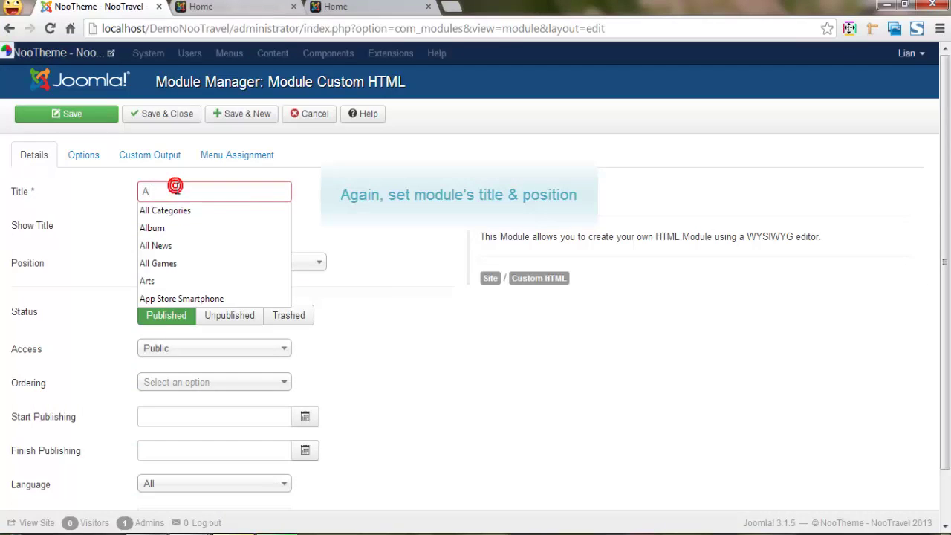
left_click(181, 297)
left_click(196, 230)
left_click(199, 264)
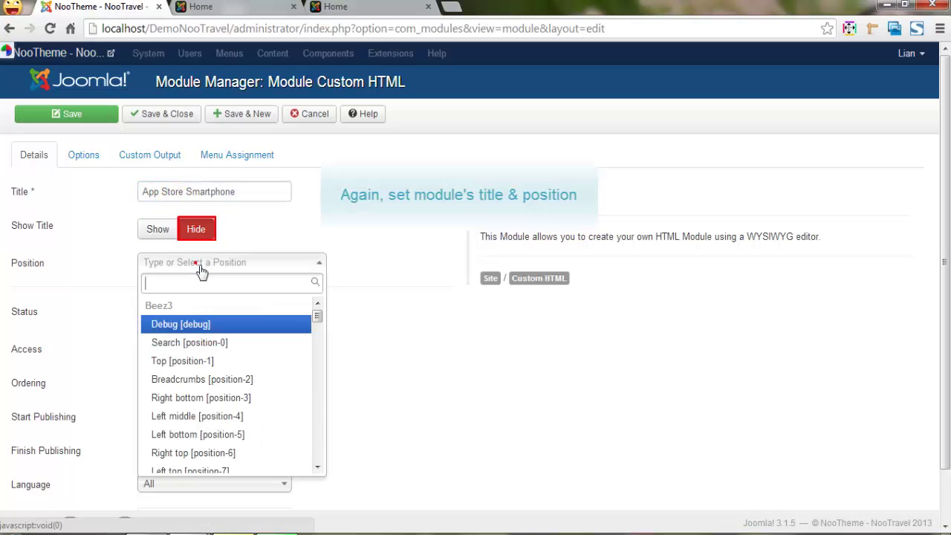
type("position")
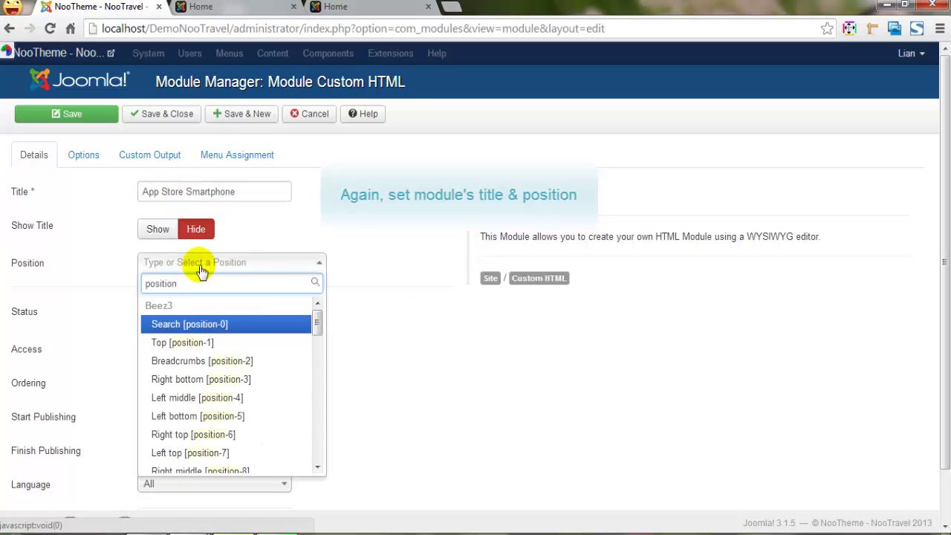
type("-9")
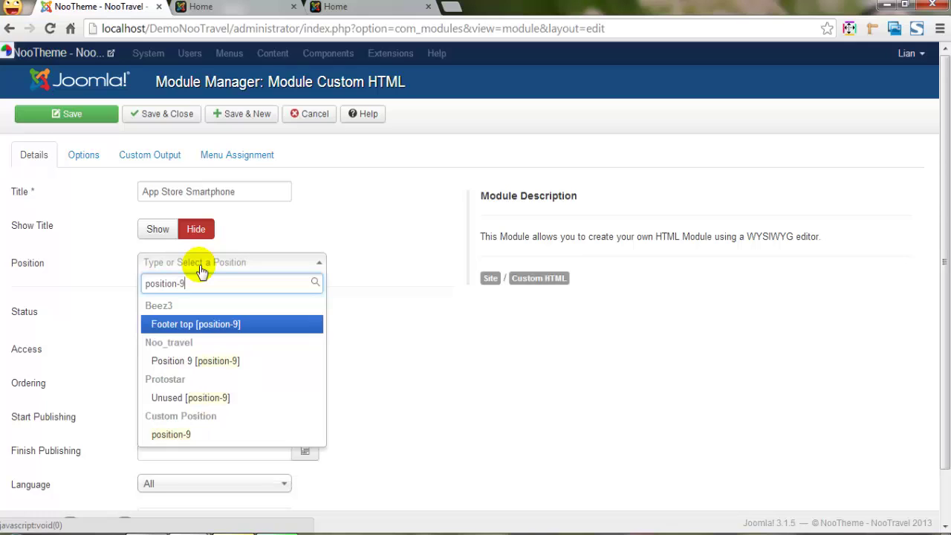
left_click(218, 361)
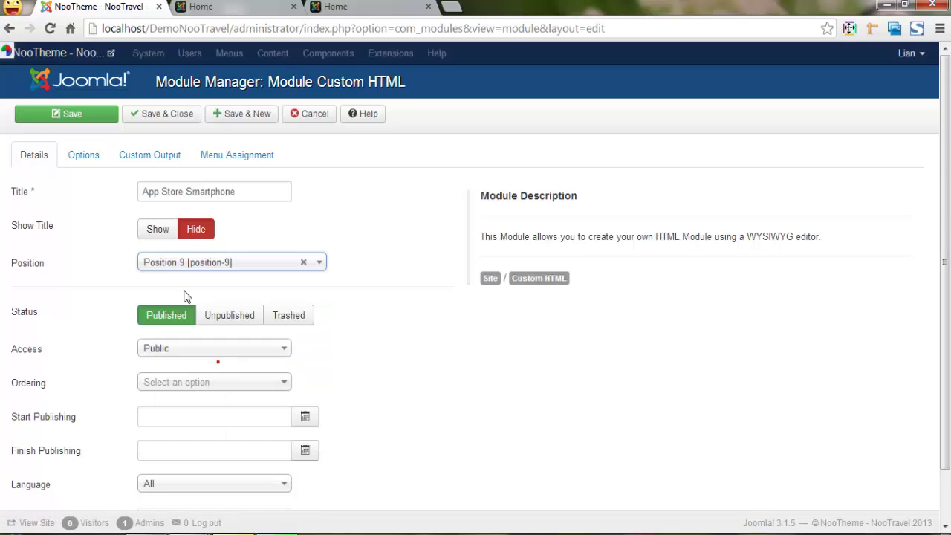
Paste the phoneapp HTML with the STORE APP text into the custom output as source code and return to the visual editor
left_click(154, 156)
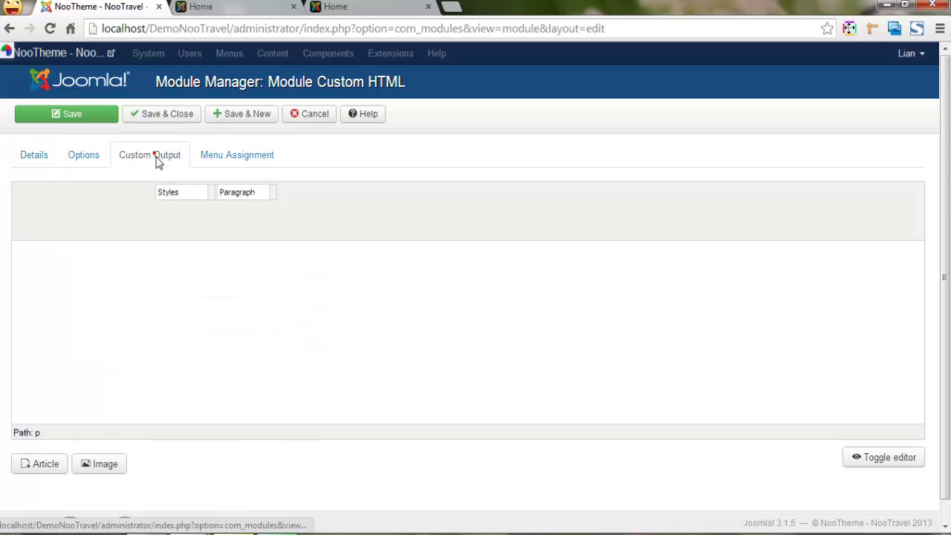
left_click(888, 458)
left_click(221, 243)
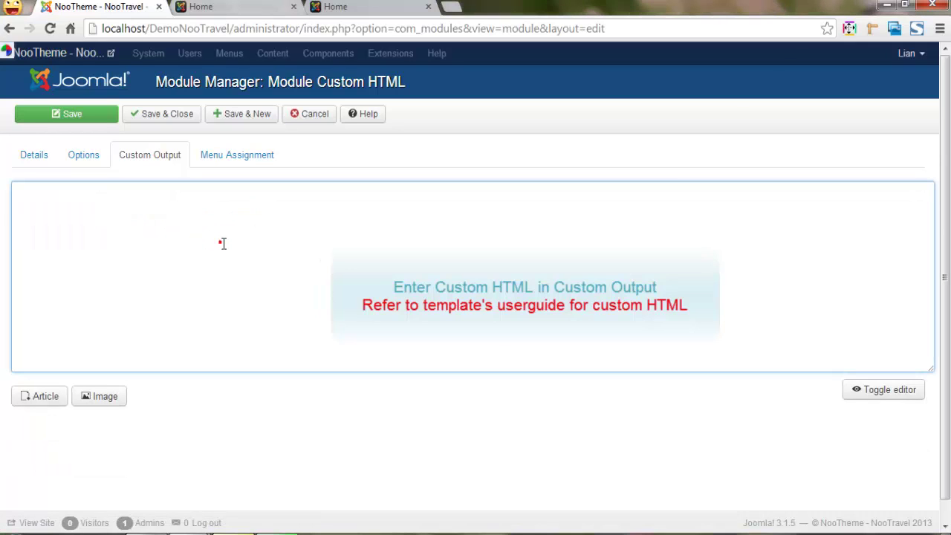
key("ctrl+v")
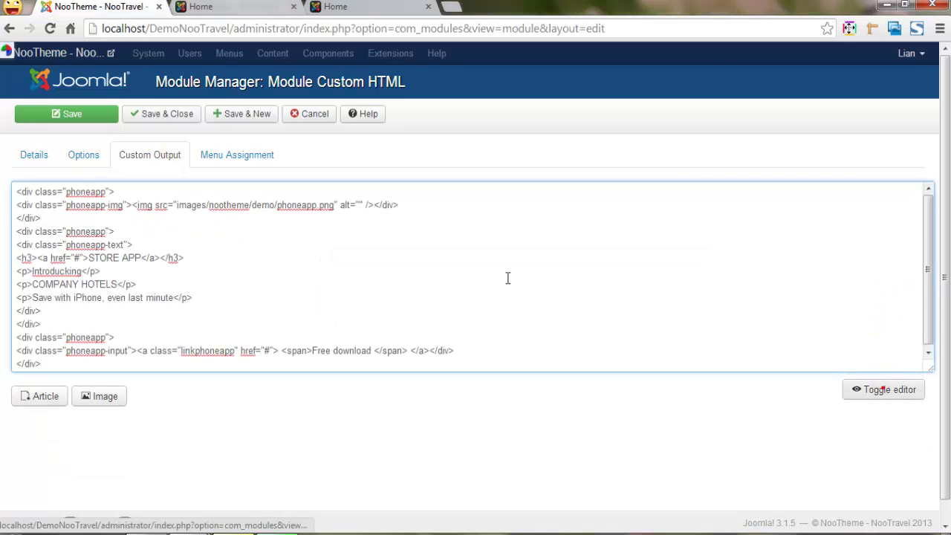
left_click(882, 388)
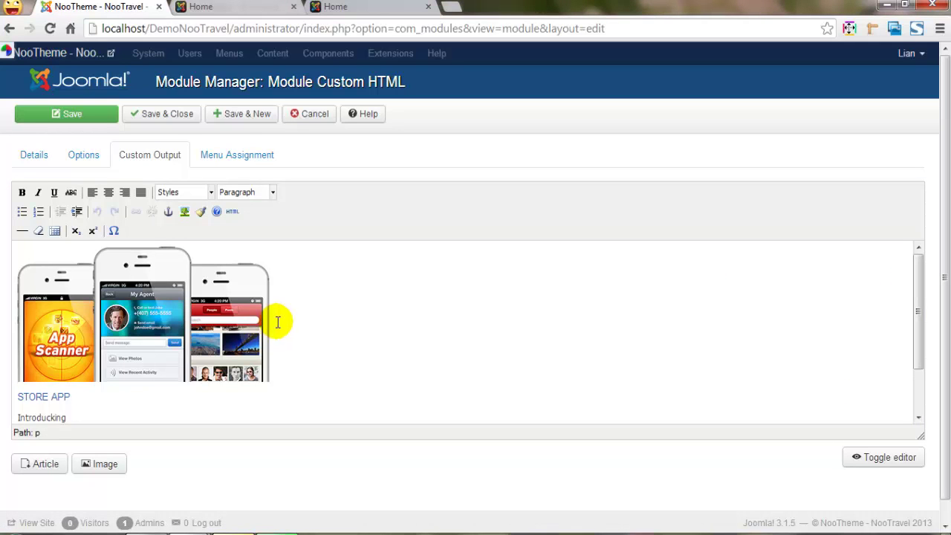
Assign the App Store Smartphone module only to the main menu's Home page, and save and close it
left_click(237, 155)
left_click(282, 191)
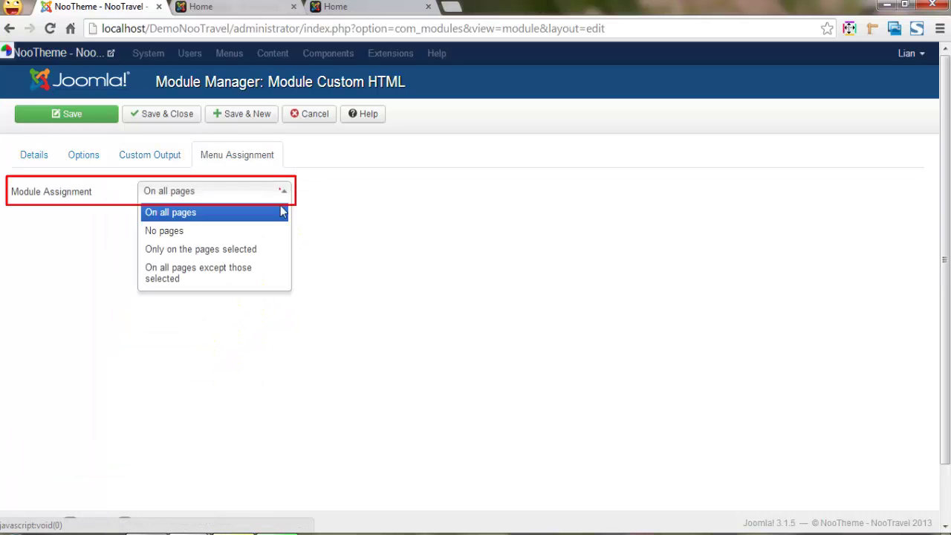
left_click(252, 249)
left_click(191, 230)
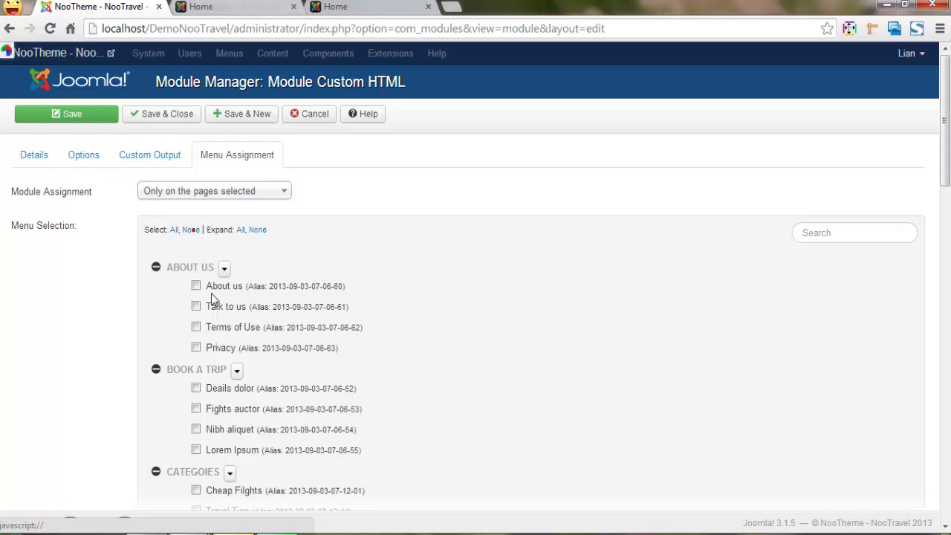
scroll(241, 323, "down", 5)
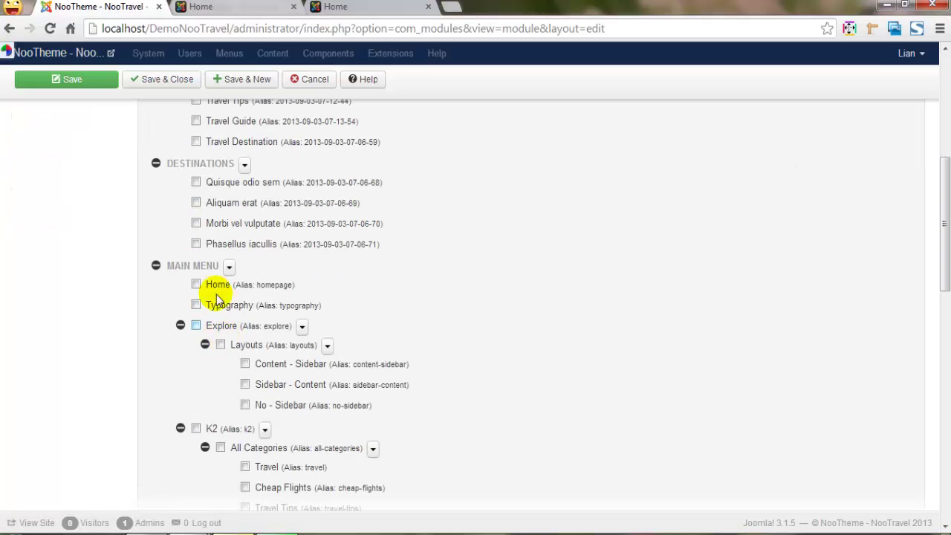
left_click(165, 80)
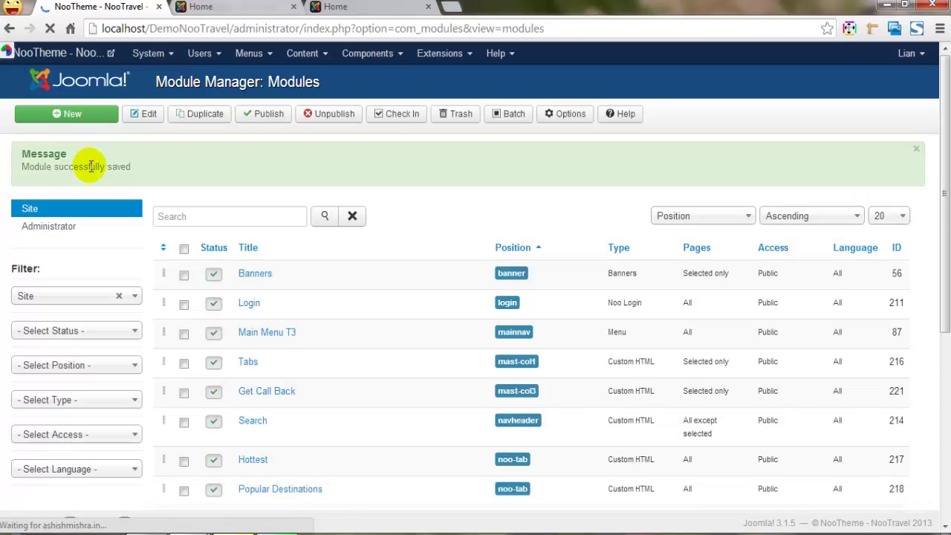
Reload the local site's home page and check the App Store Smartphone module
left_click(212, 6)
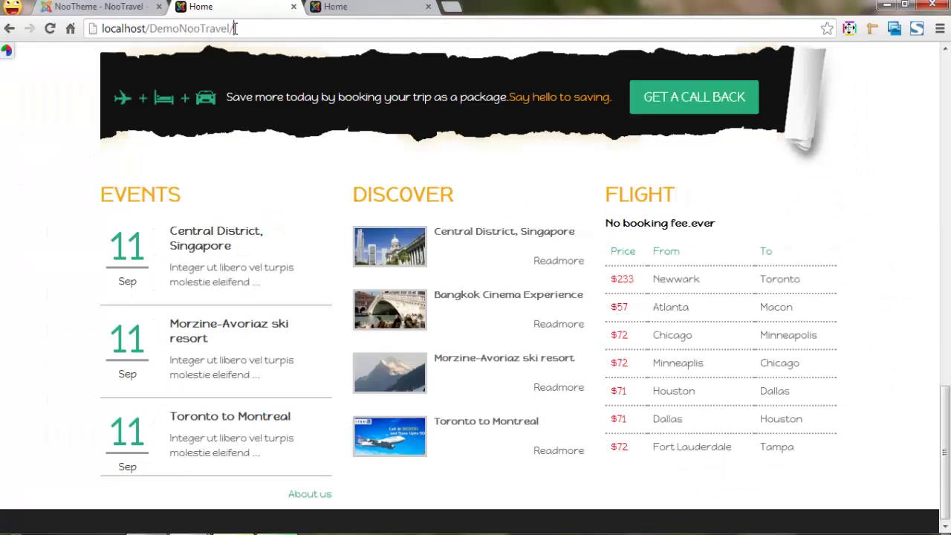
left_click(232, 28)
key("Return")
left_click(233, 28)
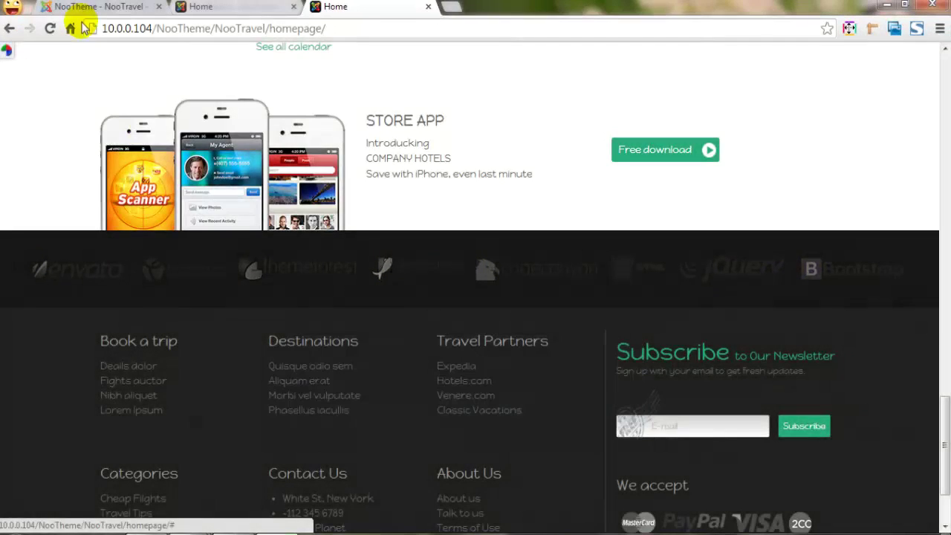
Create a Custom HTML module titled Slide Images in the Noo_travel template's Navfooter [navfooter] position
left_click(96, 7)
left_click(72, 114)
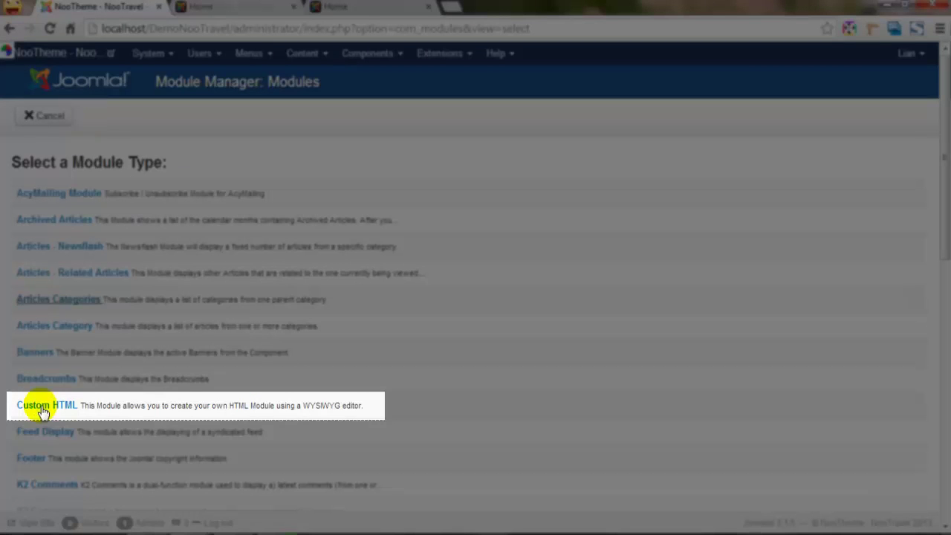
left_click(42, 407)
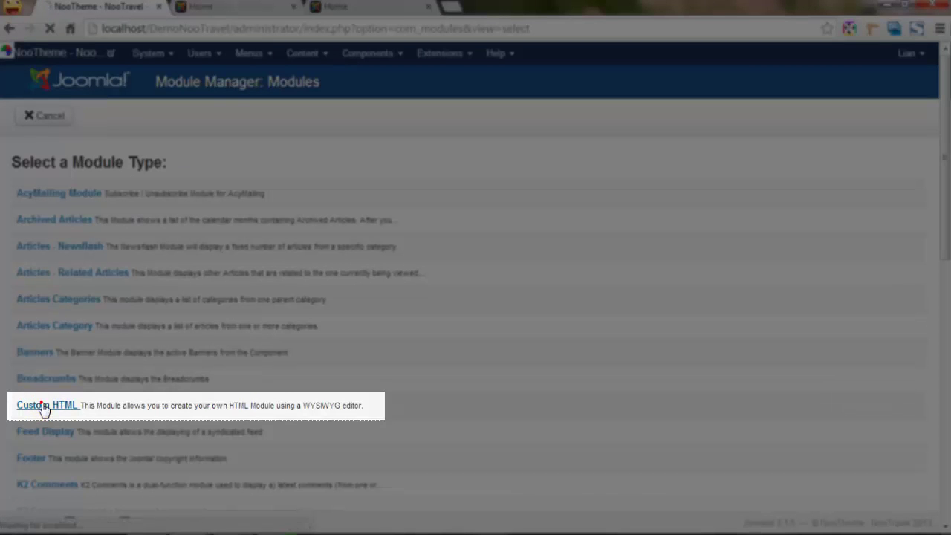
left_click(157, 192)
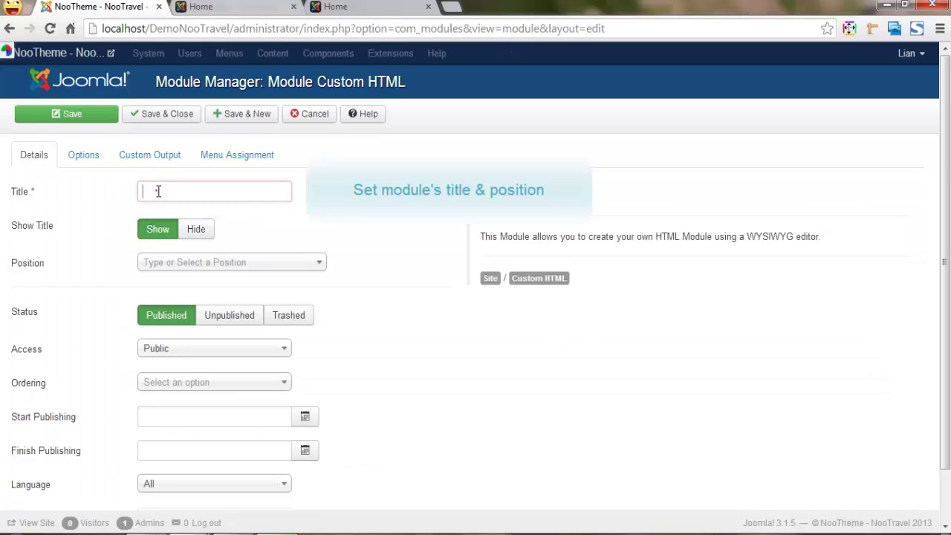
type("Slide Images")
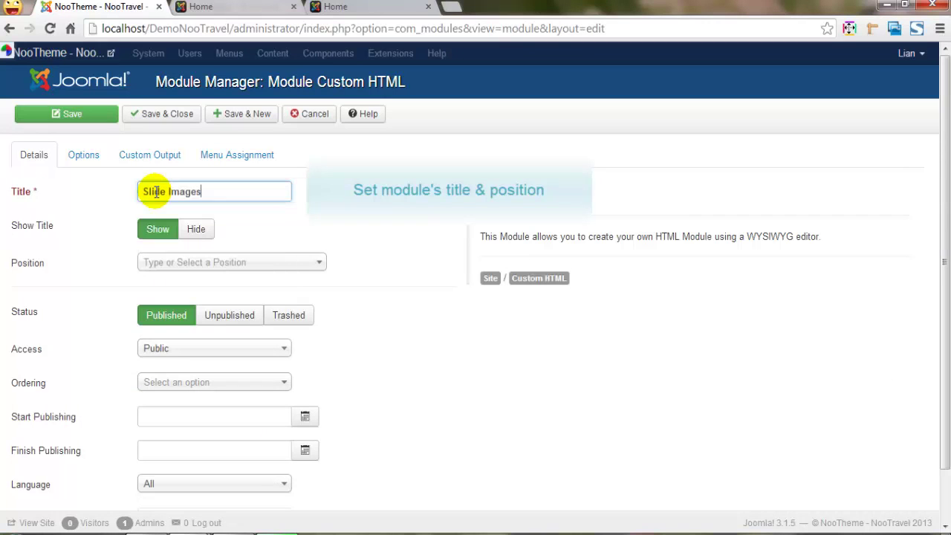
left_click(207, 262)
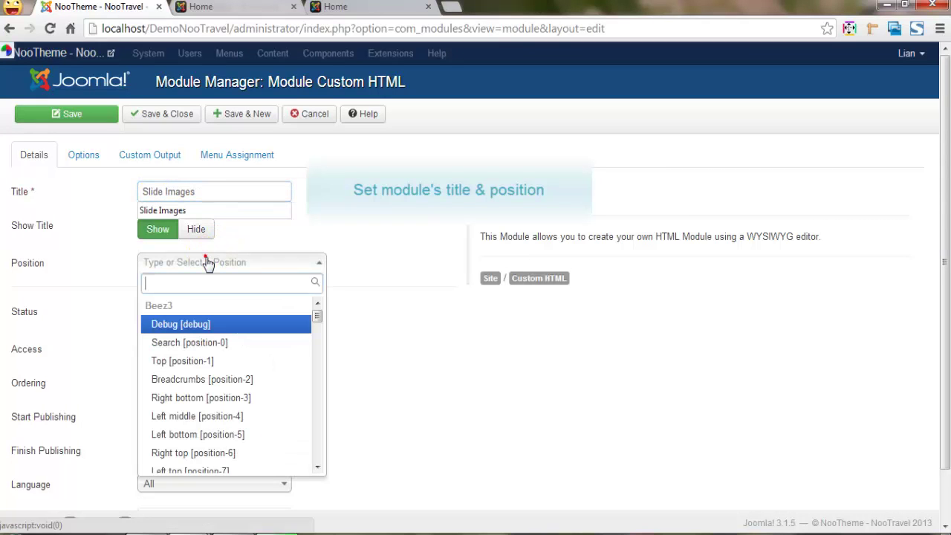
type("navfooter")
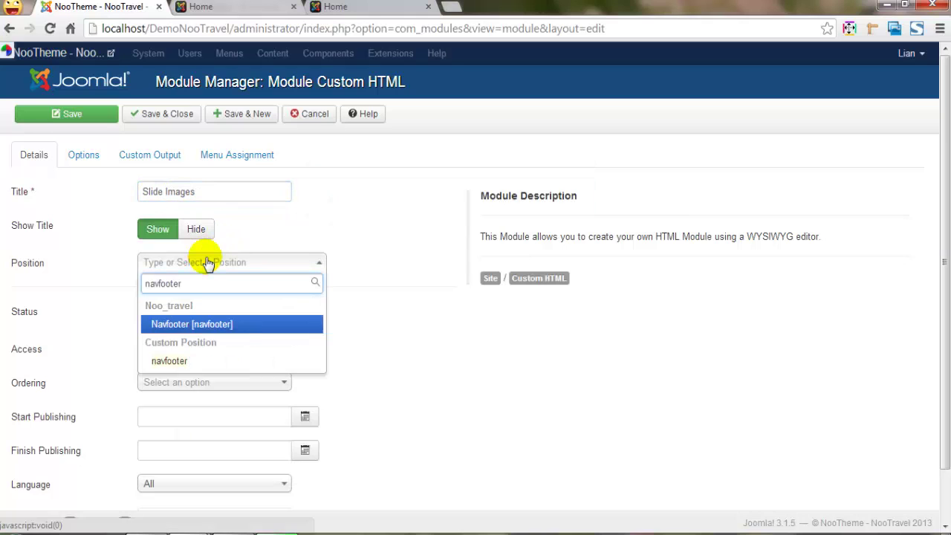
left_click(228, 324)
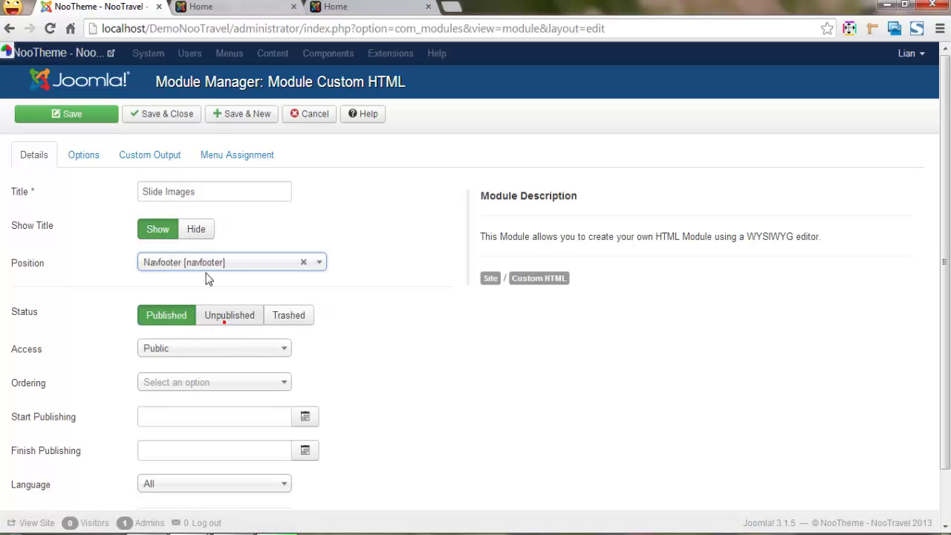
Paste the slide_logo HTML with the linked demo logo images into the custom output as source code and return to the visual editor
left_click(153, 159)
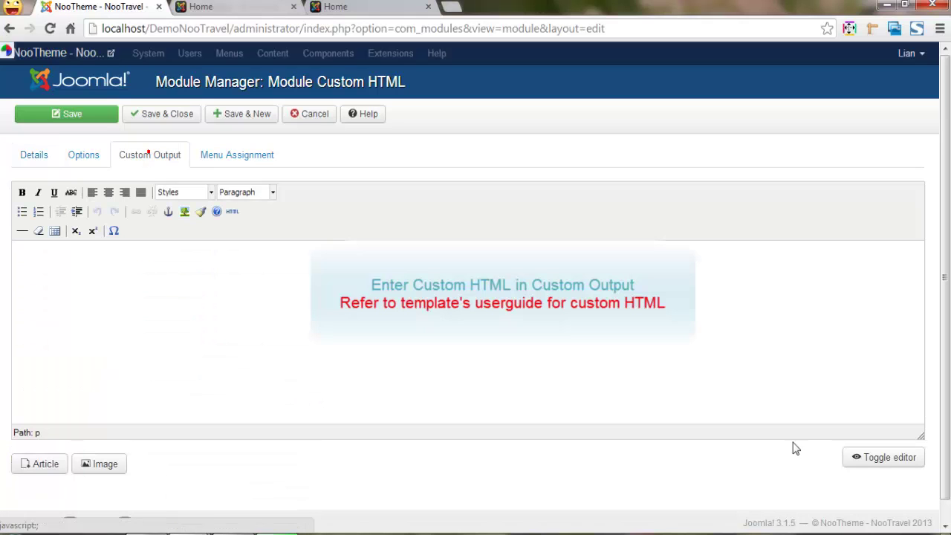
left_click(872, 450)
left_click(79, 218)
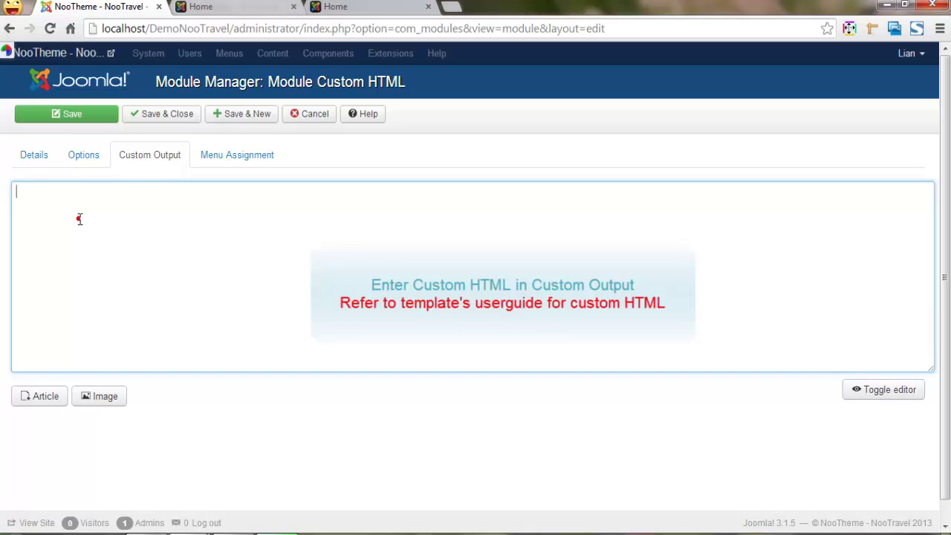
type("<div class=\"slide_logo\"> <p><a href=\"#\"><img src=\"images/nootheme/demo/logo-1.png\" alt=\"\" /></a><a href=\"#\"><img src=\"images/nootheme/demo/logo-3.png\" alt=\"\" /></a><a href=\"#\"><img src=\"images/nootheme/demo/logo-4.png\" alt=\"\" /></a><a href=\"#\"><img src=\"images/nootheme/demo/logo-5.png\" alt=\"\" /></a><a href=\"#\"><img src=\"images/nootheme/demo/logo-6.png\" alt=\"\" /></a><a href=\"#\"><img src=\"images/nootheme/demo/logo-7.png\" alt=\"\" /></a><a href=\"#\"><img src=\"images/nootheme/demo/logo-8.png\" alt=\"\" /></a><a href=\"#\"><img src=\"images/nootheme/demo/logo-9.png\" alt=\"\" /></a></p> </div>")
left_click(880, 389)
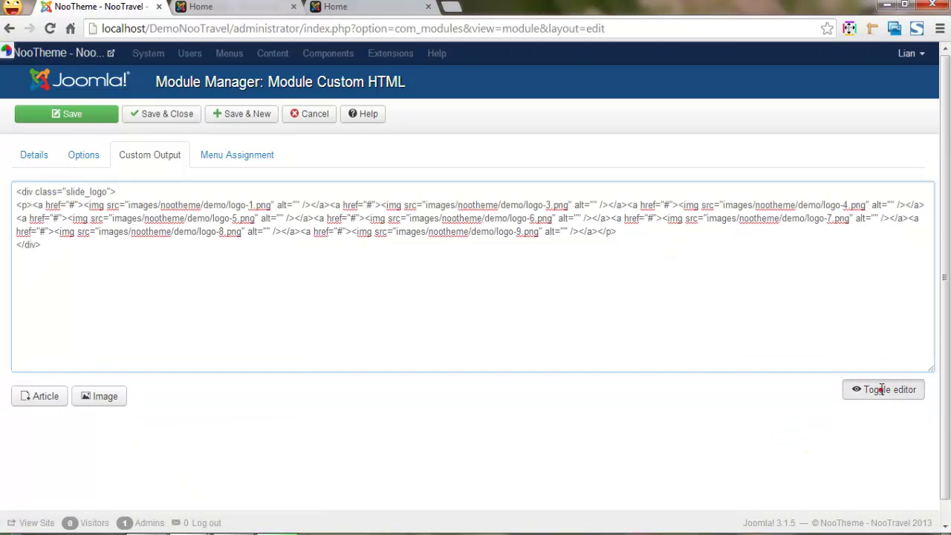
Assign the Slide Images module only to the main menu's Home page, and save and close it
left_click(246, 155)
left_click(289, 194)
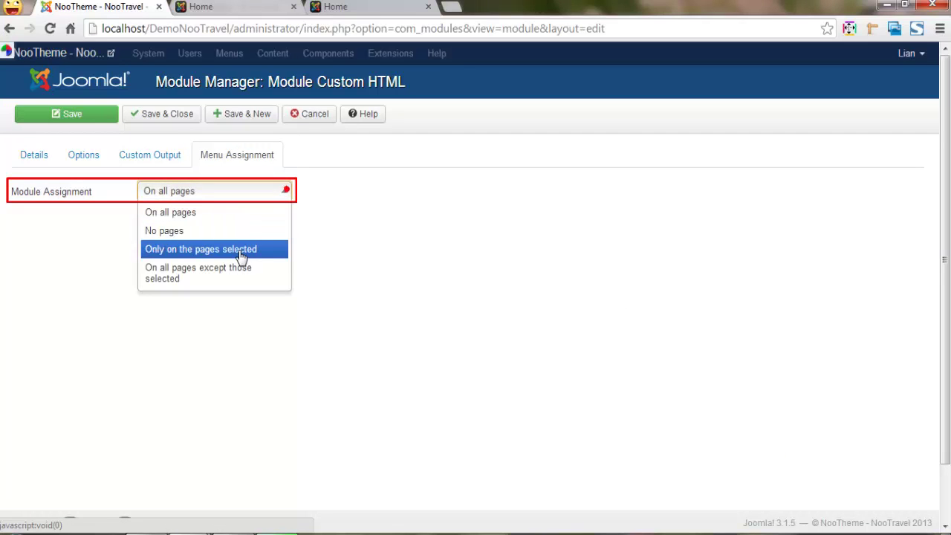
left_click(239, 249)
left_click(190, 230)
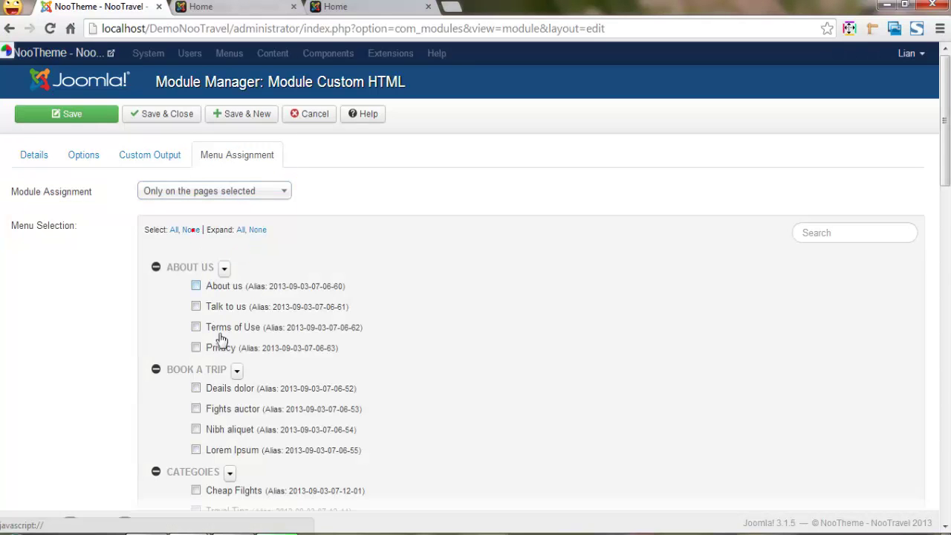
scroll(226, 350, "down", 4)
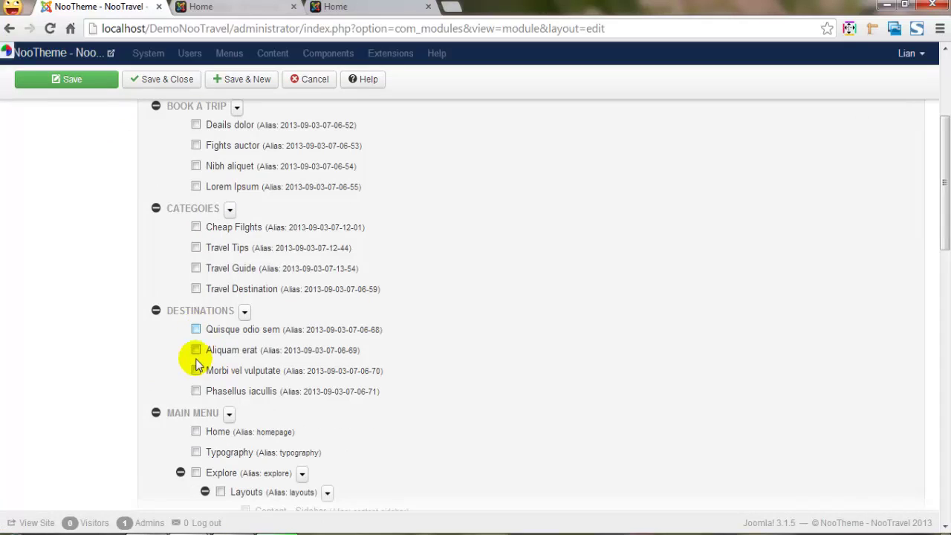
left_click(160, 81)
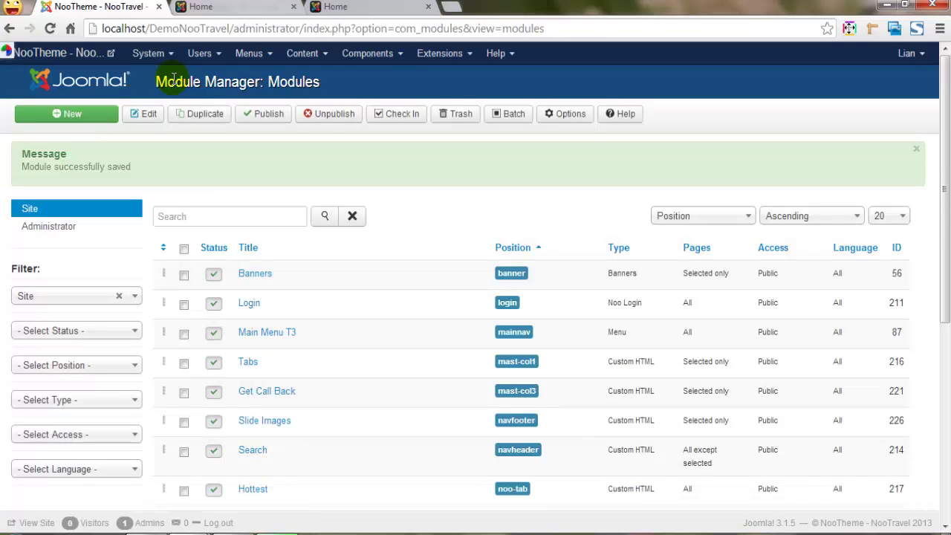
Reload the local site's home page and check the Slide Images logo row below the STORE APP section
left_click(201, 6)
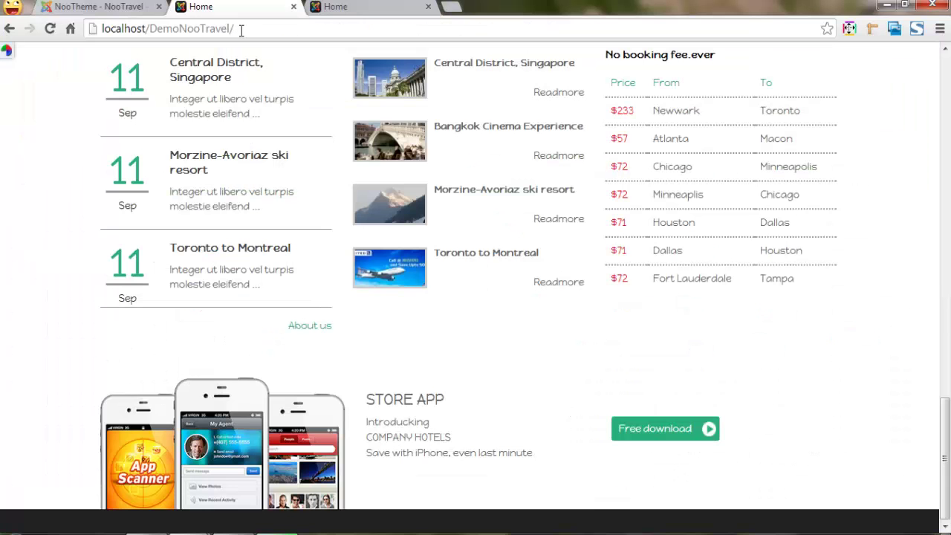
left_click(240, 28)
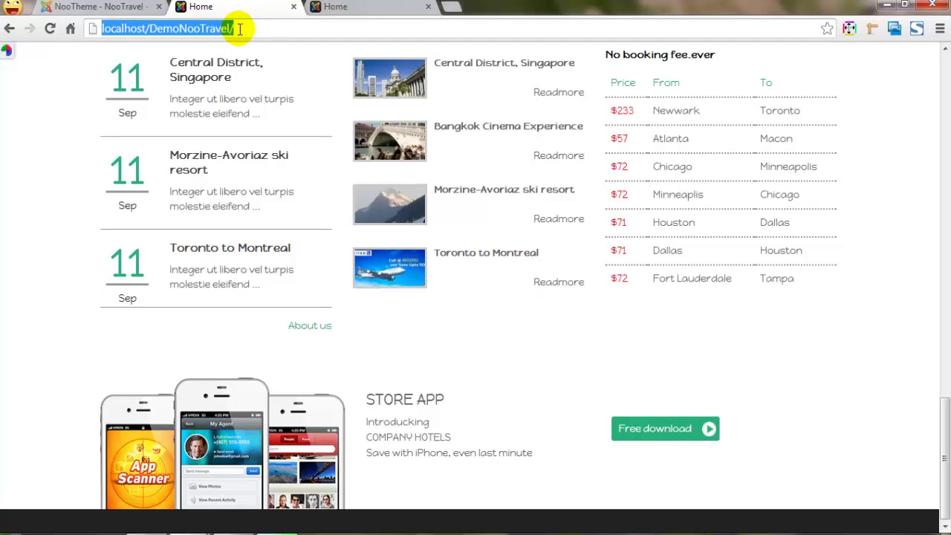
key("Return")
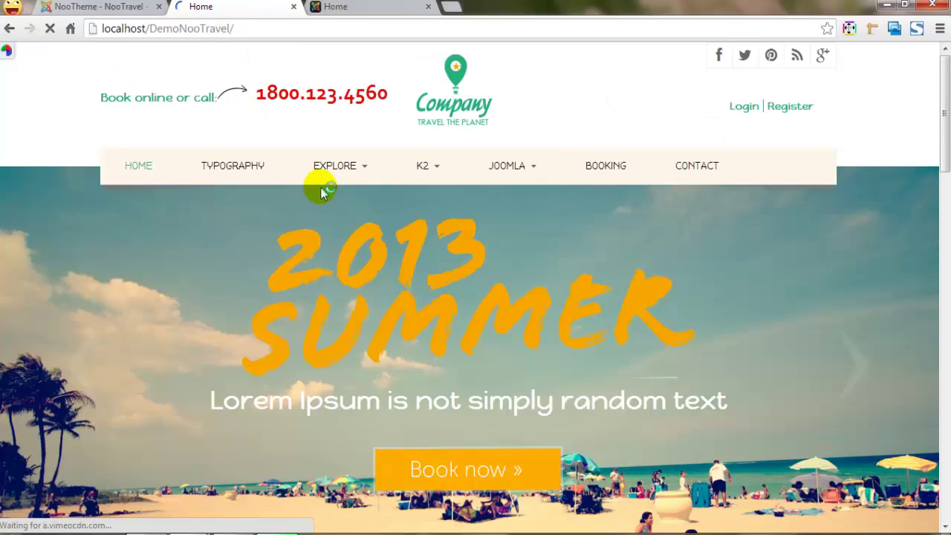
scroll(320, 187, "down", 12)
scroll(342, 206, "down", 7)
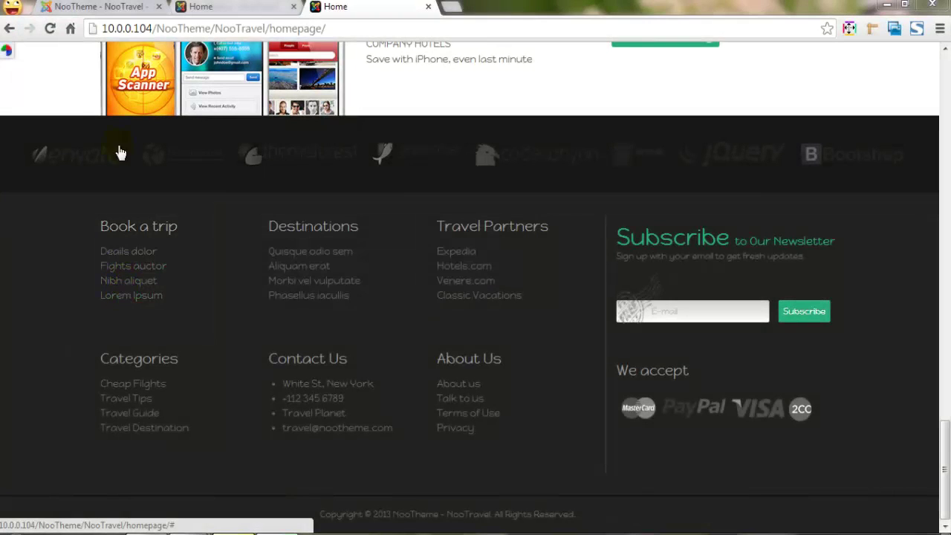
Create a Menu module titled Book a trip in the Noo_travel template's Footer-1 [footer-1] position
left_click(88, 8)
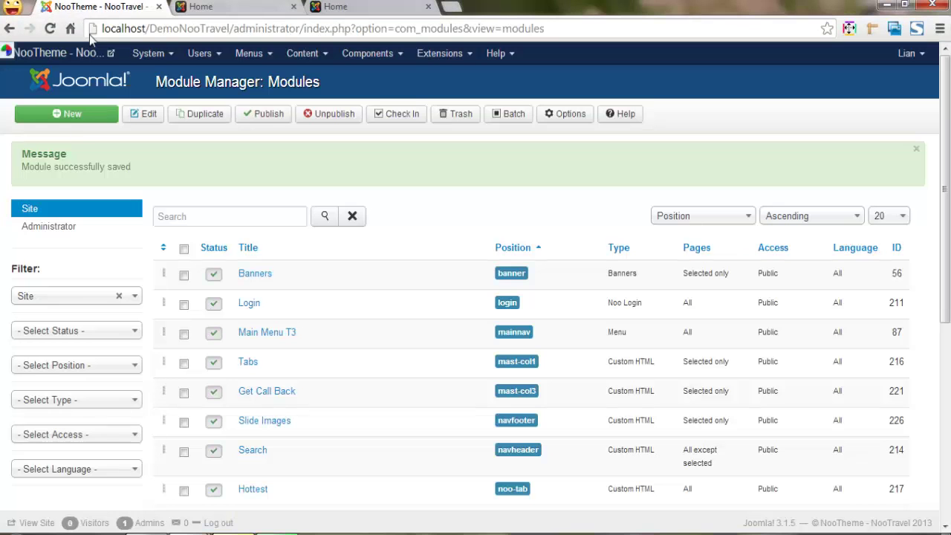
left_click(72, 119)
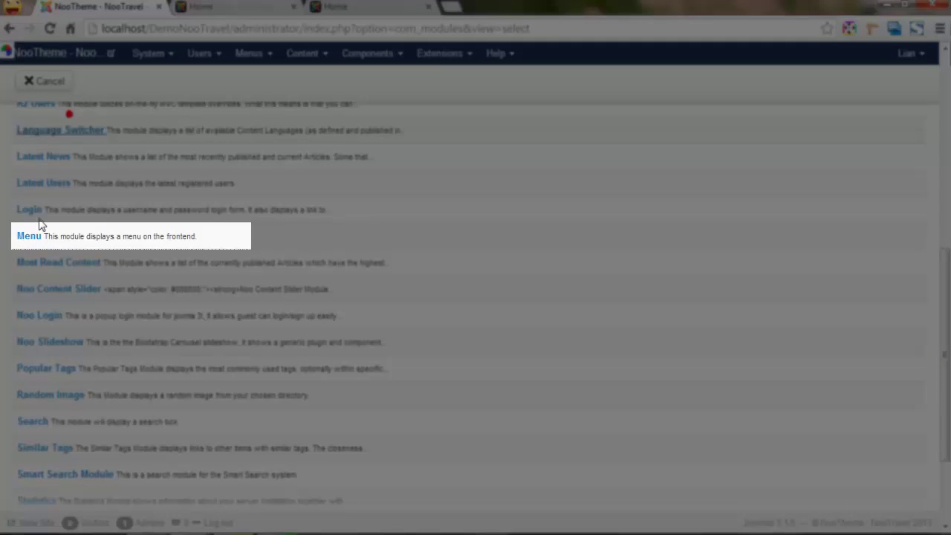
left_click(27, 240)
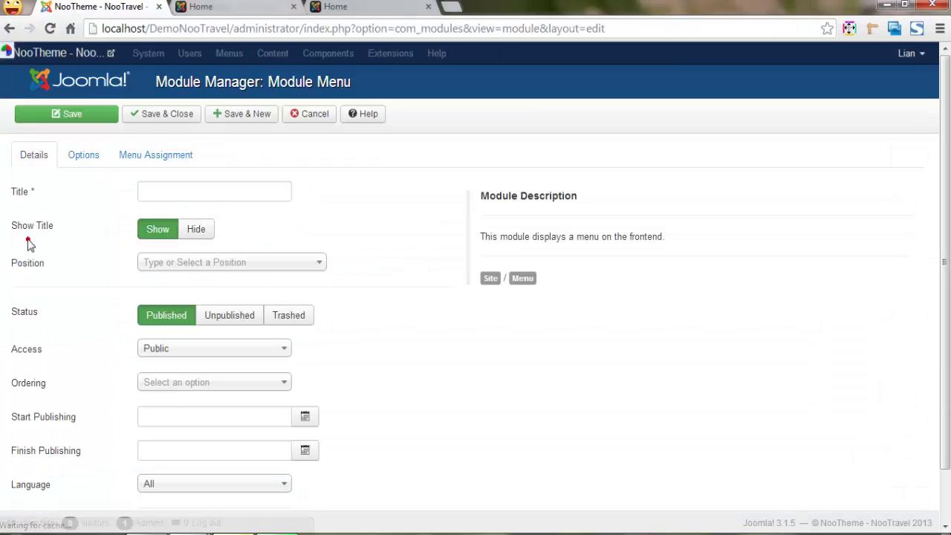
left_click(158, 192)
type("Book a trip")
left_click(170, 265)
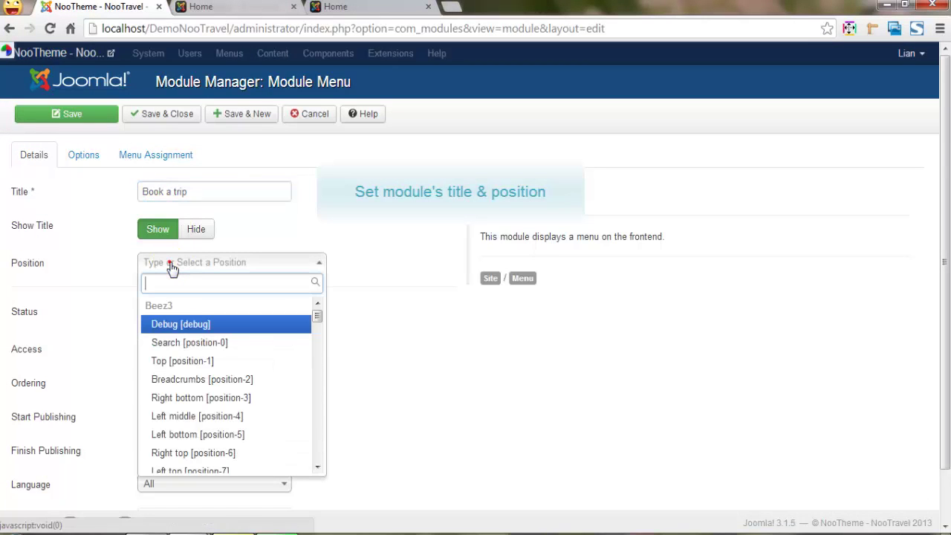
type("footer-1")
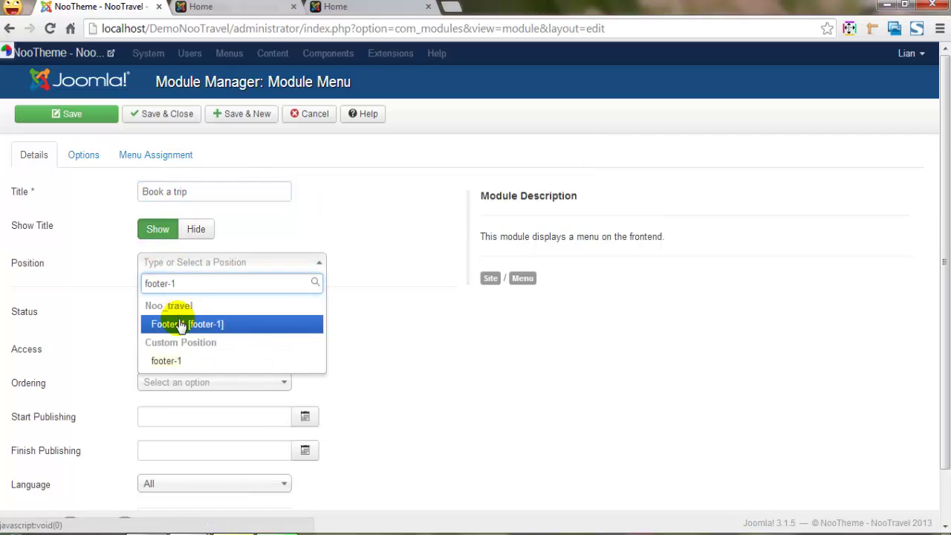
left_click(180, 325)
Set the module to display the Book a trip menu, keep it assigned to all pages, and save and close it
left_click(83, 156)
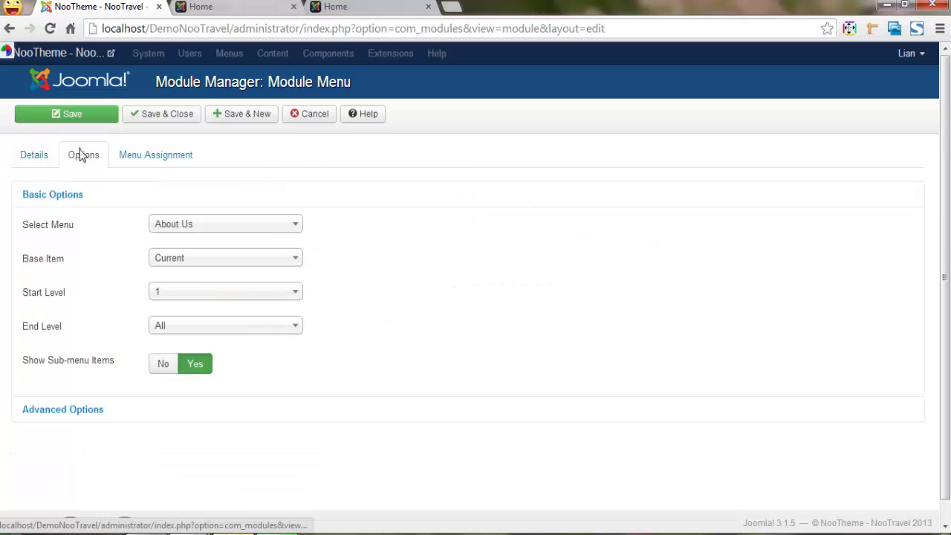
left_click(295, 225)
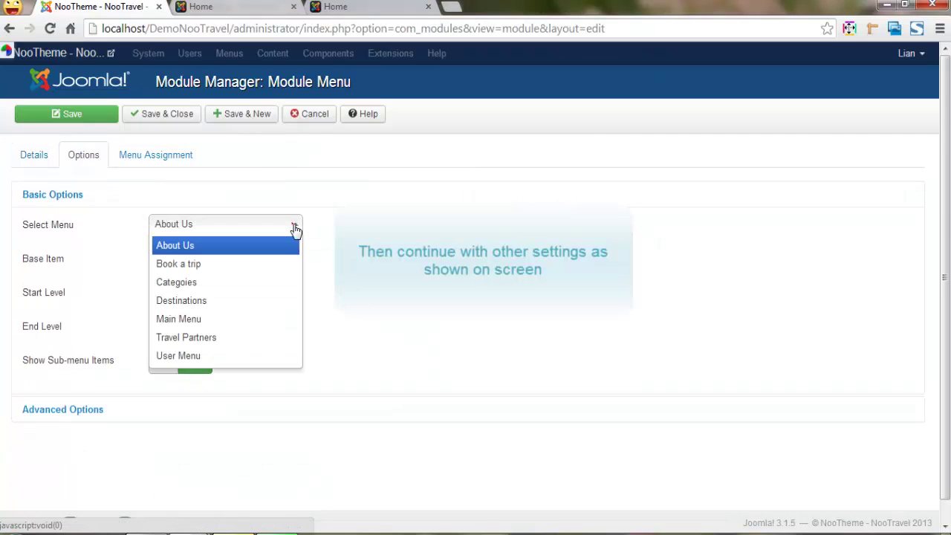
left_click(191, 265)
left_click(165, 156)
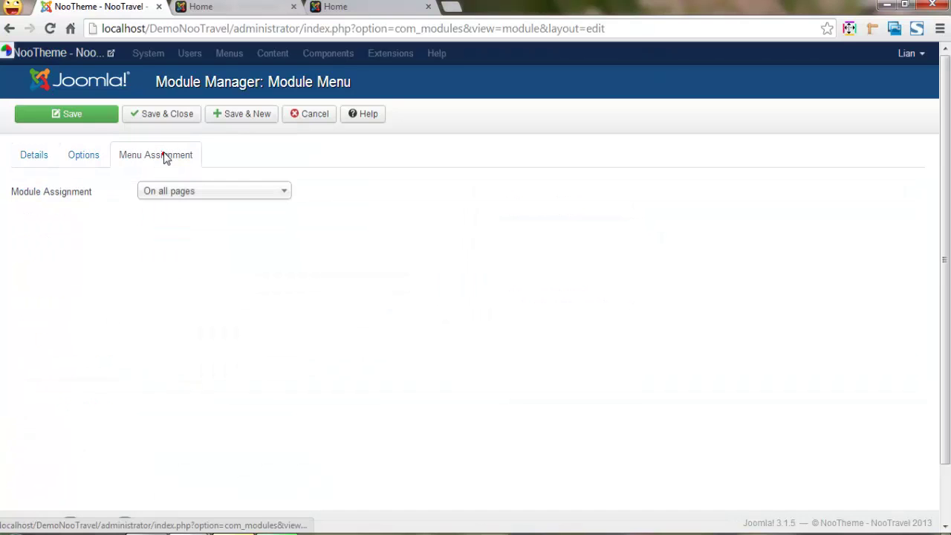
left_click(166, 116)
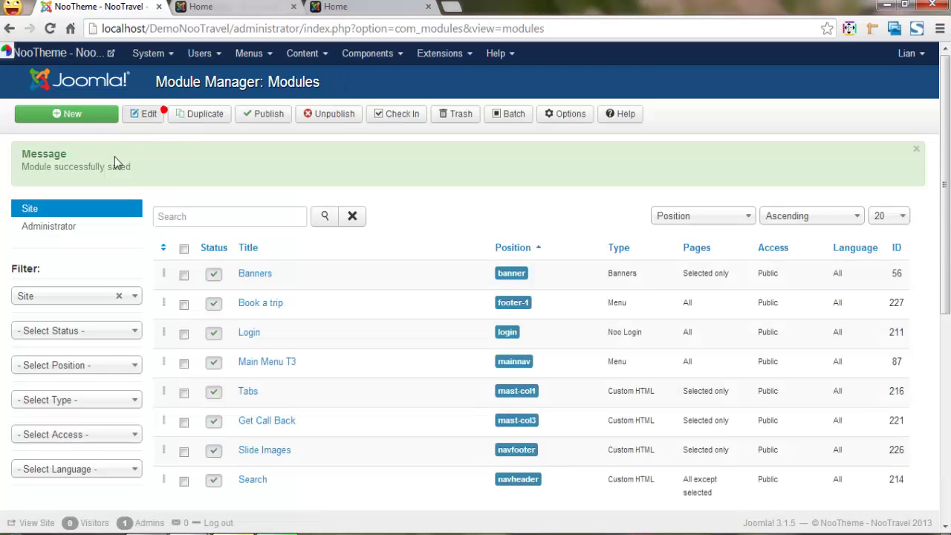
Reload the local site's home page and check the Book a trip menu in the footer
left_click(204, 7)
left_click(226, 30)
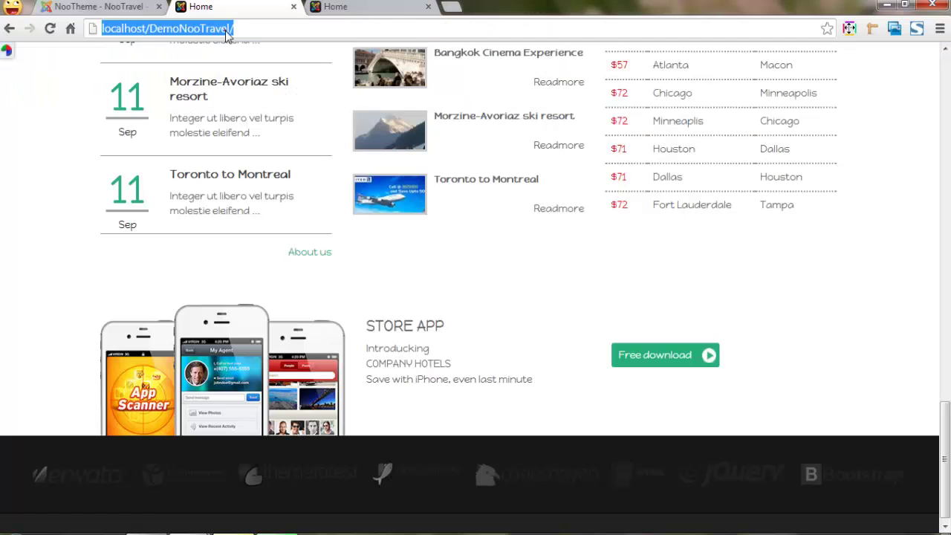
key("Return")
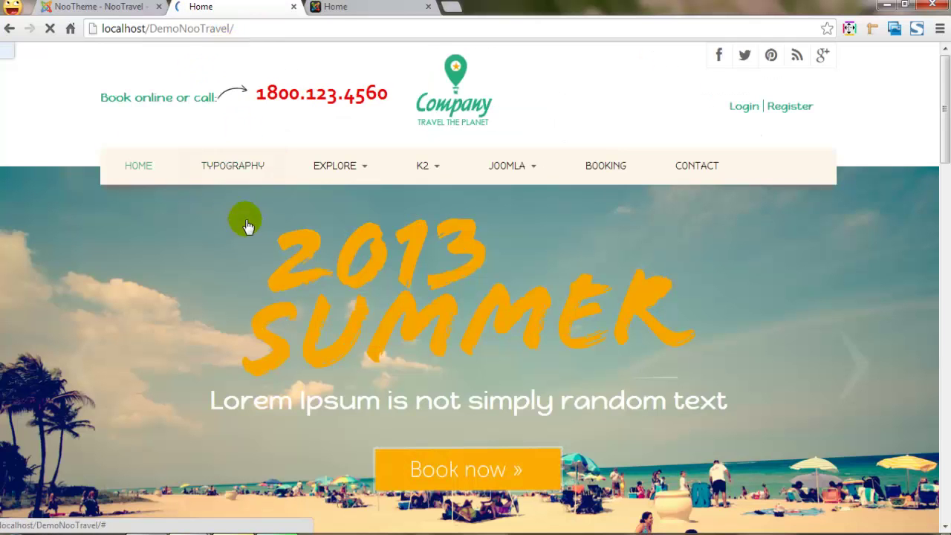
scroll(252, 230, "down", 7)
scroll(260, 256, "down", 15)
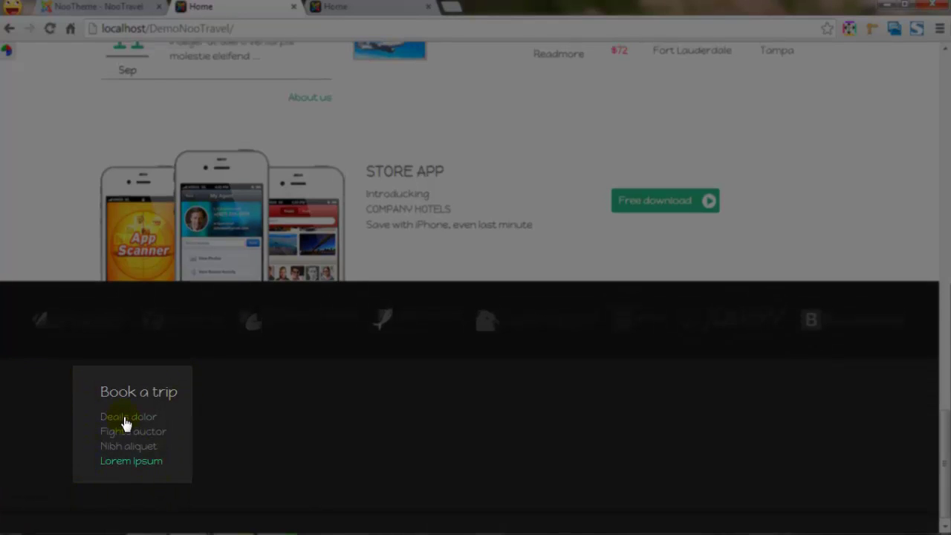
left_click(125, 421)
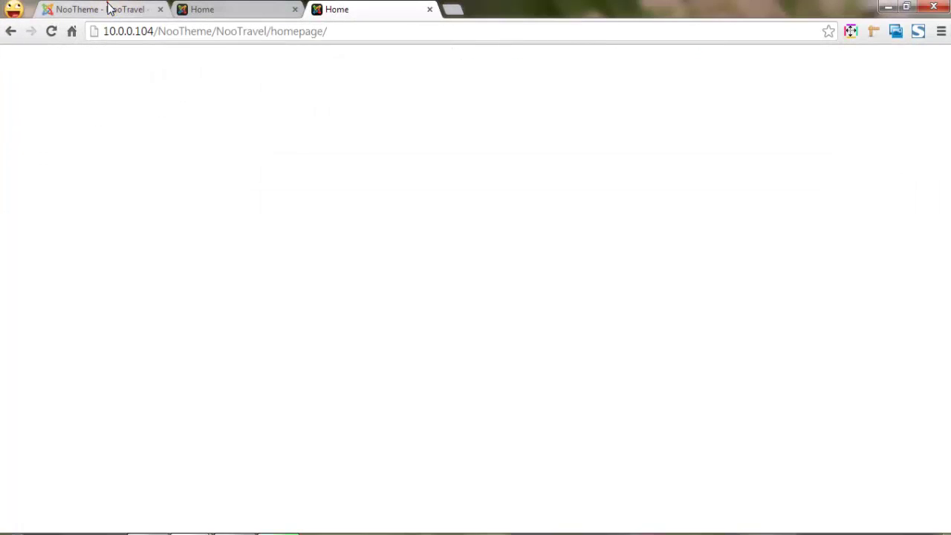
Create a Menu module titled Destinations in the Noo_travel template's Footer 2 [footer-2] position
left_click(111, 9)
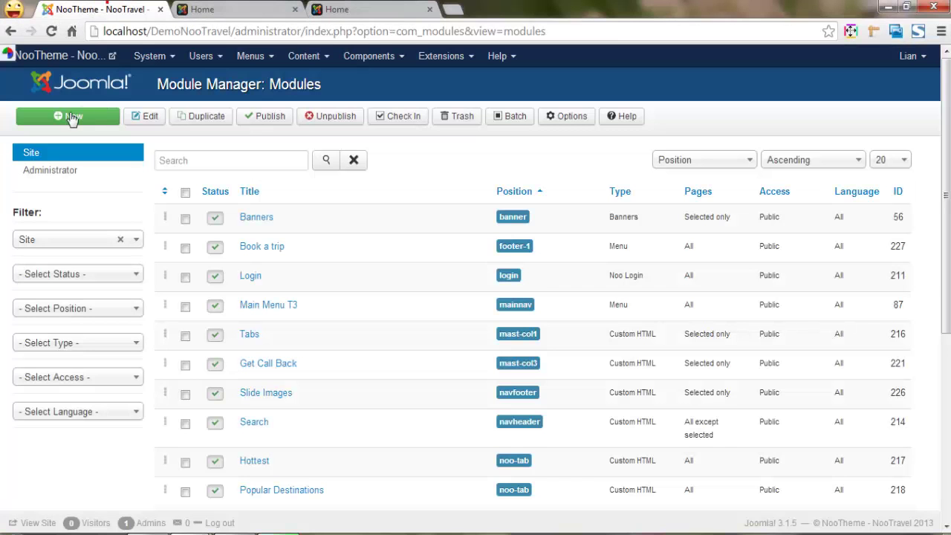
left_click(72, 118)
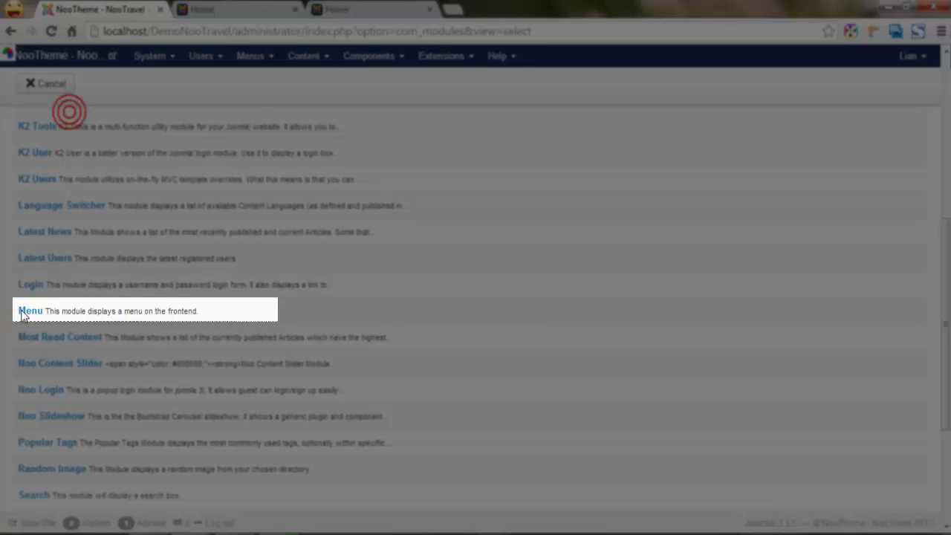
left_click(30, 312)
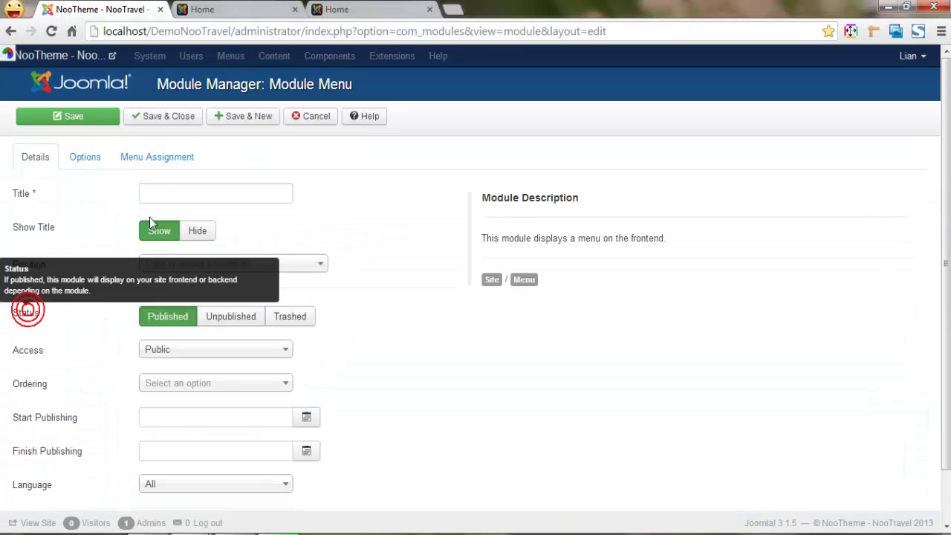
left_click(166, 195)
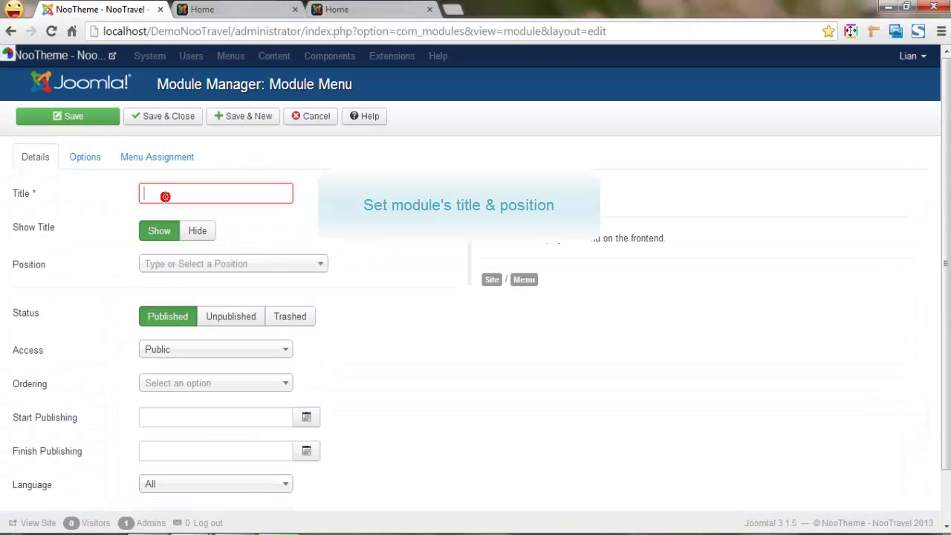
type("Destinations")
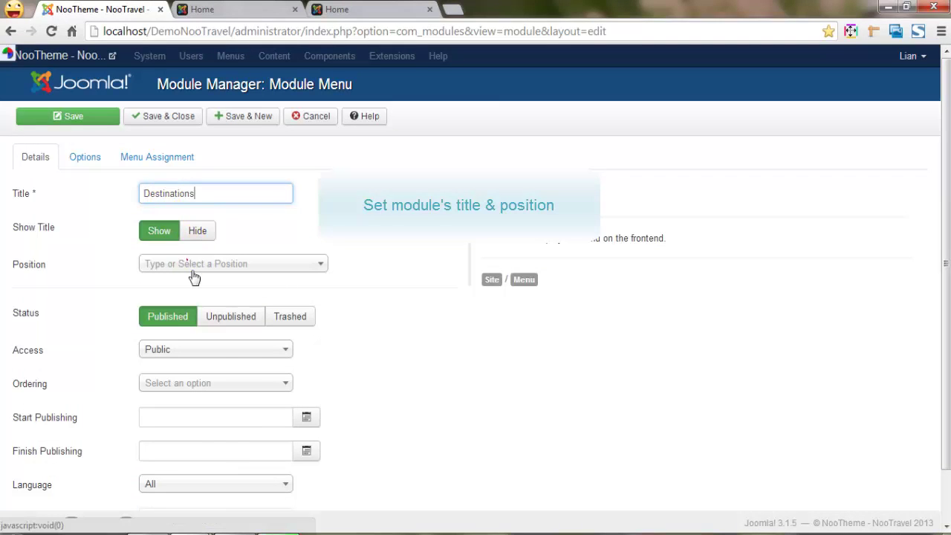
left_click(192, 267)
type("footer-2")
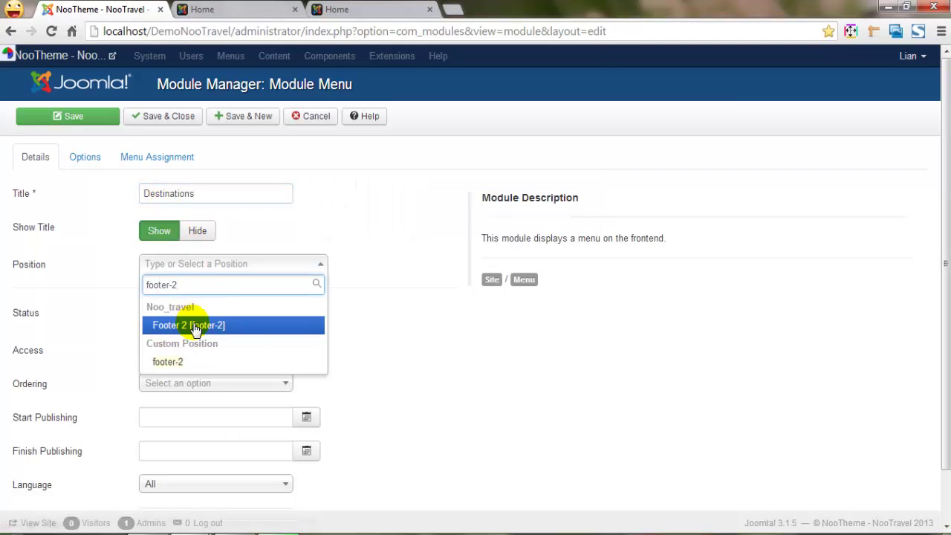
left_click(195, 327)
Set the module to display the Destinations menu, keep it assigned to all pages, and save and close it
left_click(85, 164)
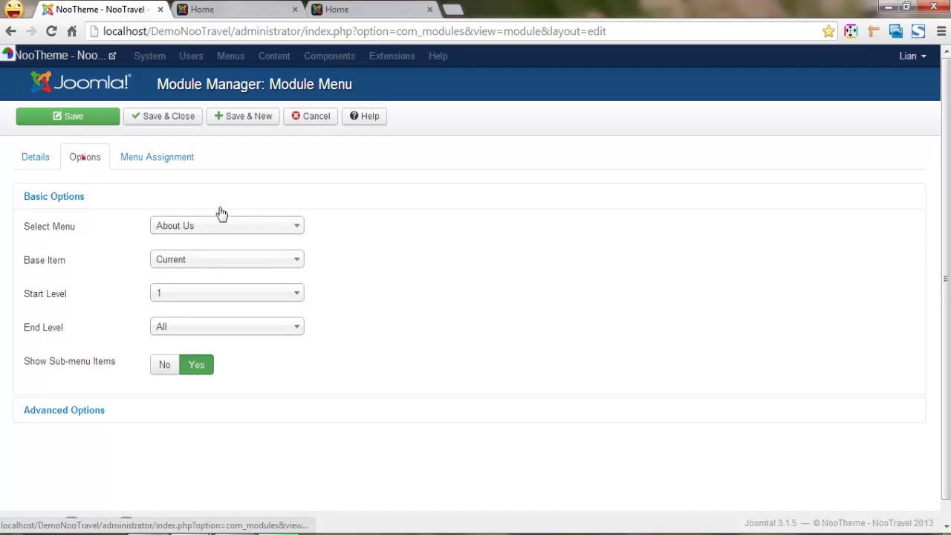
left_click(296, 226)
left_click(223, 249)
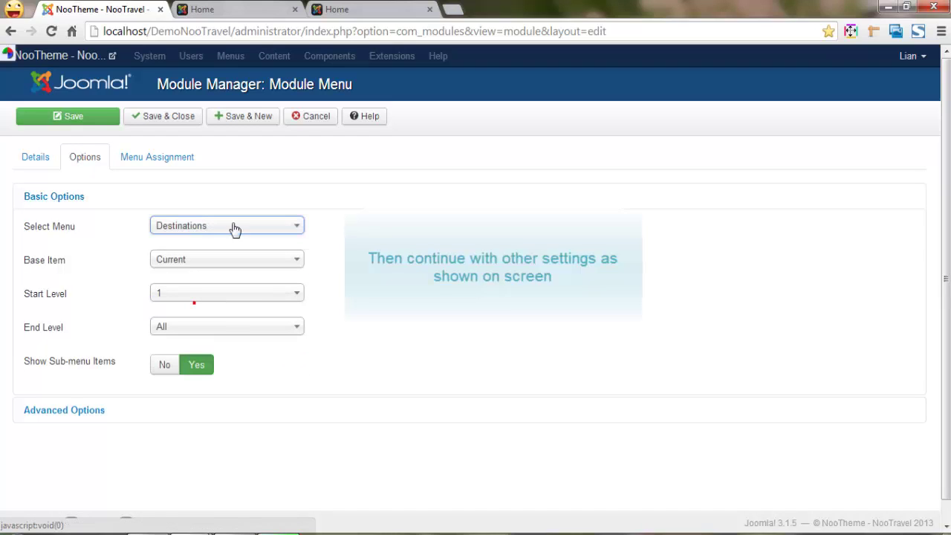
left_click(145, 157)
left_click(169, 119)
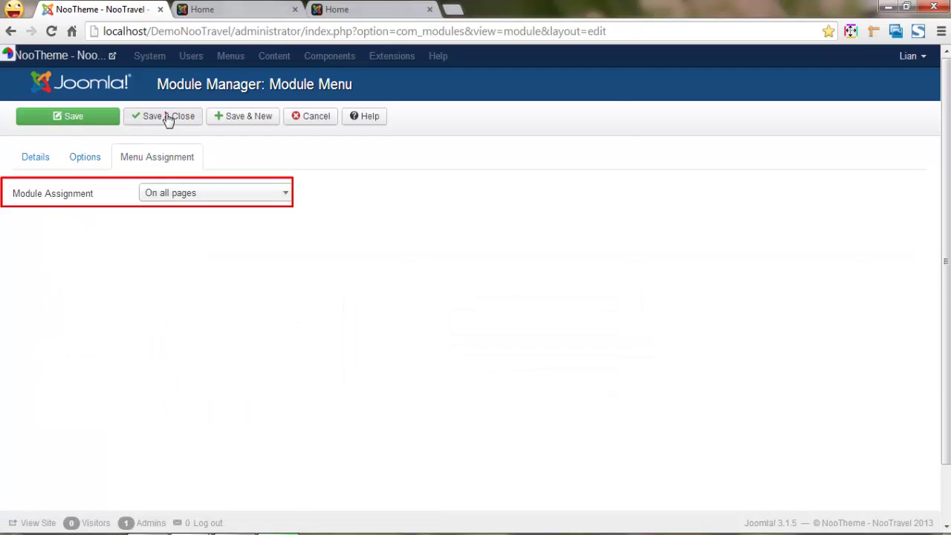
Reload the local site's home page and check the Destinations menu in the footer
left_click(238, 11)
left_click(238, 30)
key("Return")
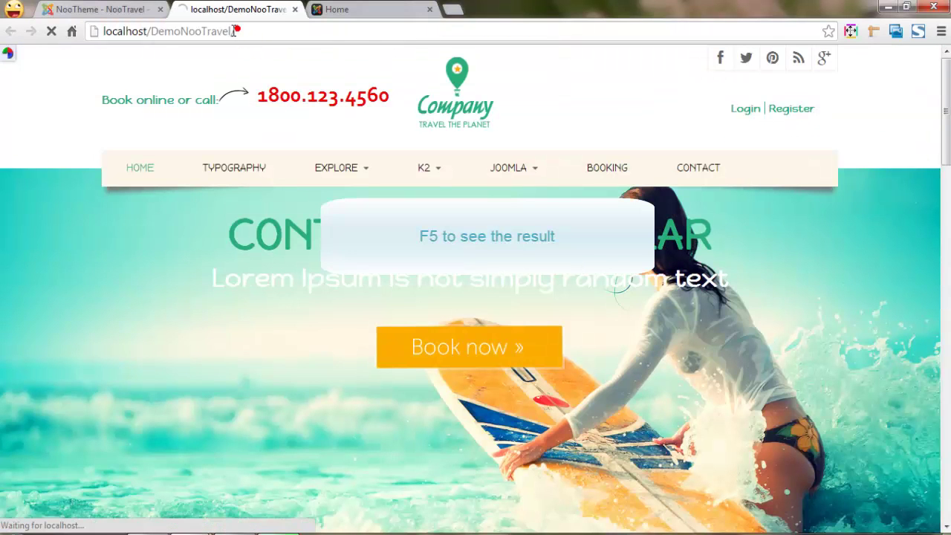
scroll(304, 193, "down", 10)
scroll(372, 281, "down", 4)
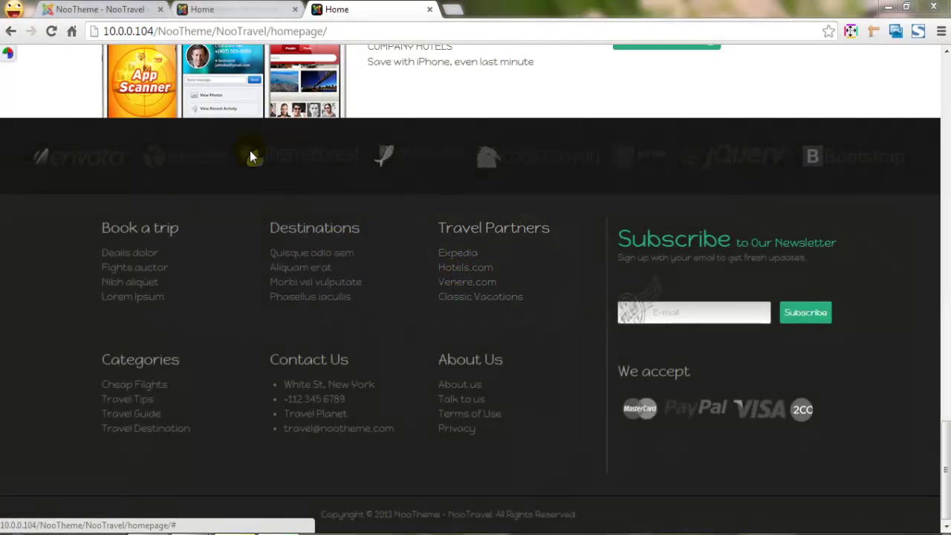
Create a Menu module titled Travel Partners in the Noo_travel template's Footer 3 [footer-3] position
left_click(66, 7)
left_click(77, 119)
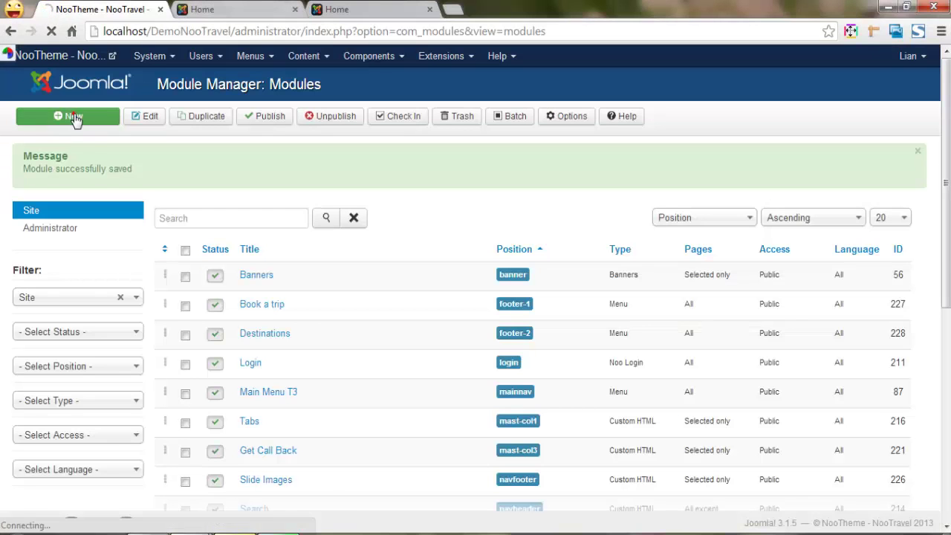
scroll(101, 241, "down", 5)
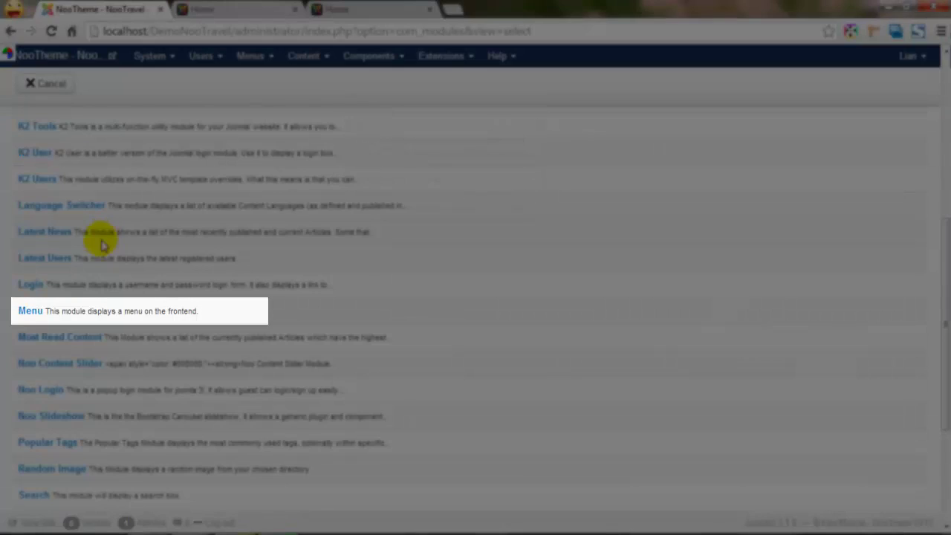
left_click(30, 312)
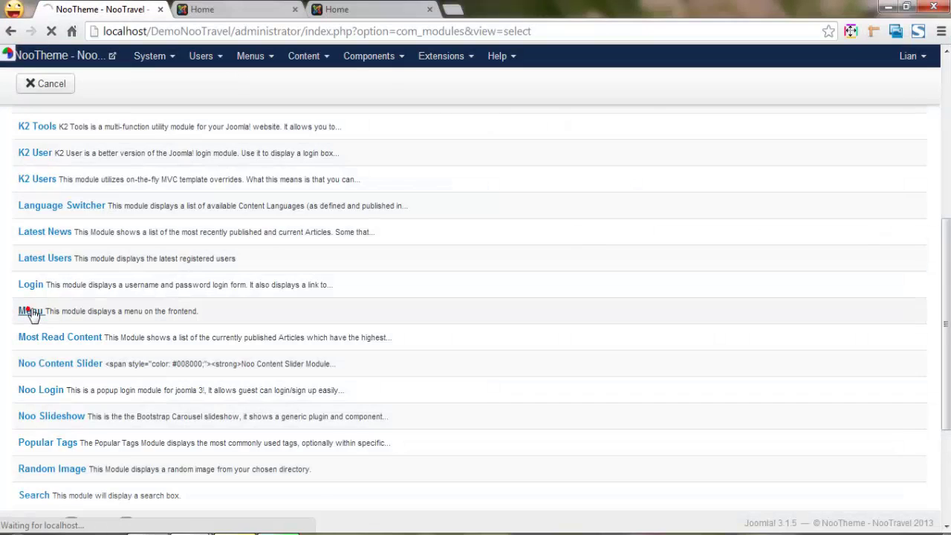
left_click(199, 195)
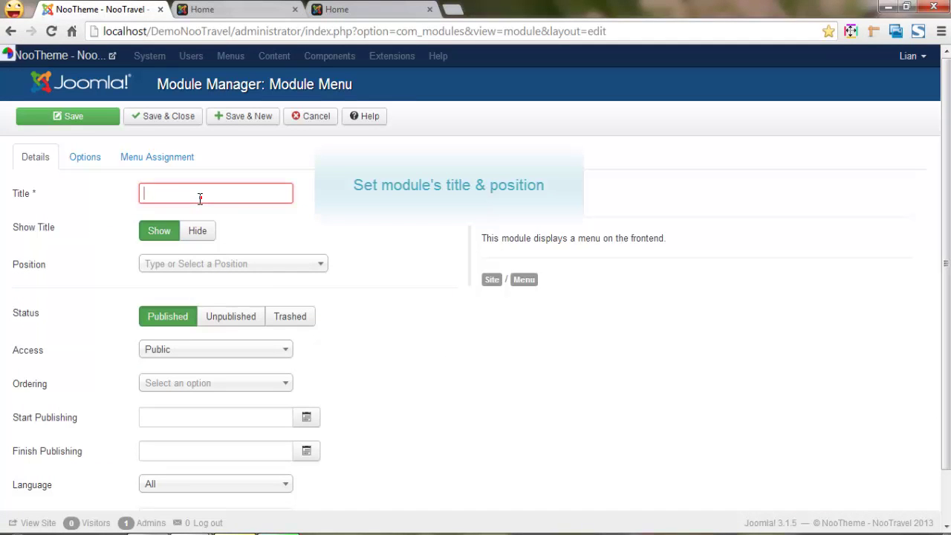
type("Travel Partners")
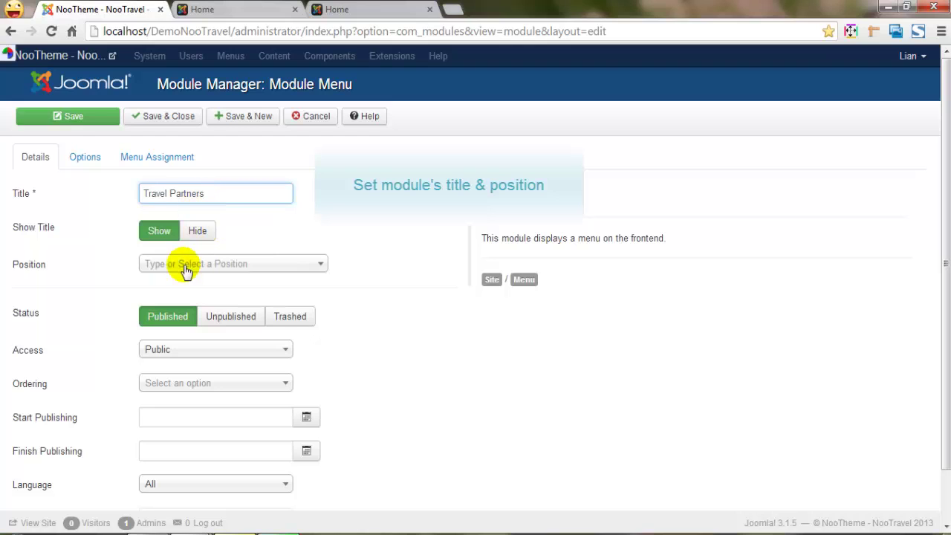
left_click(187, 268)
type("footer-3")
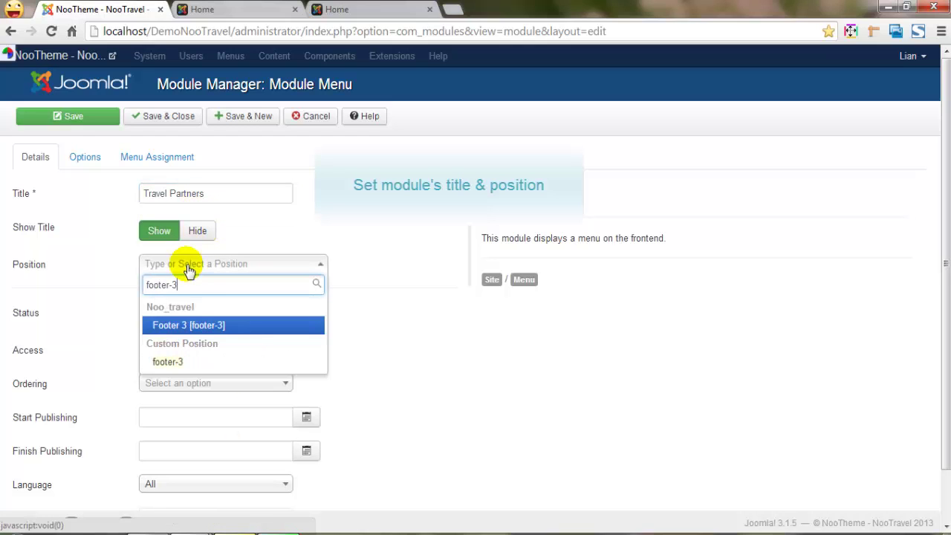
left_click(190, 329)
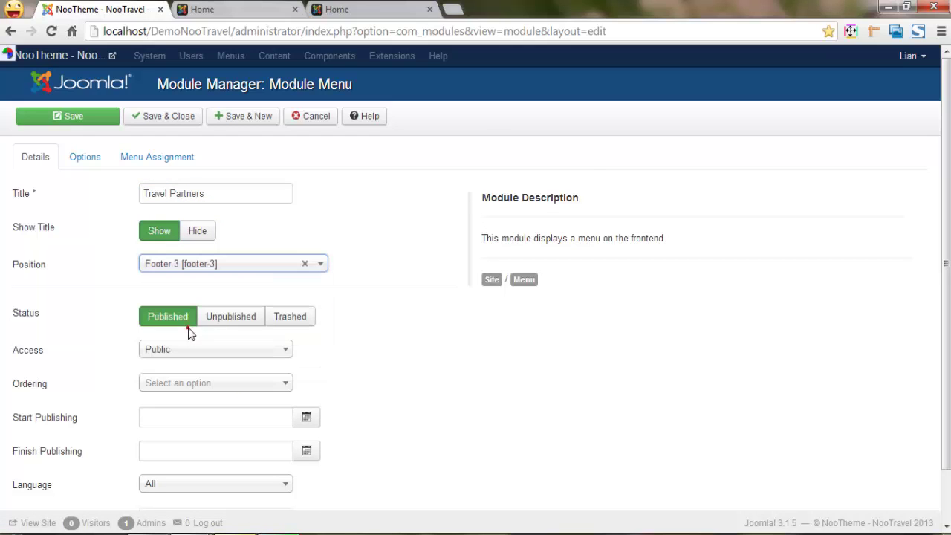
Set the module to display the Travel Partners menu, keep it assigned to all pages, and save and close it
left_click(84, 156)
left_click(297, 227)
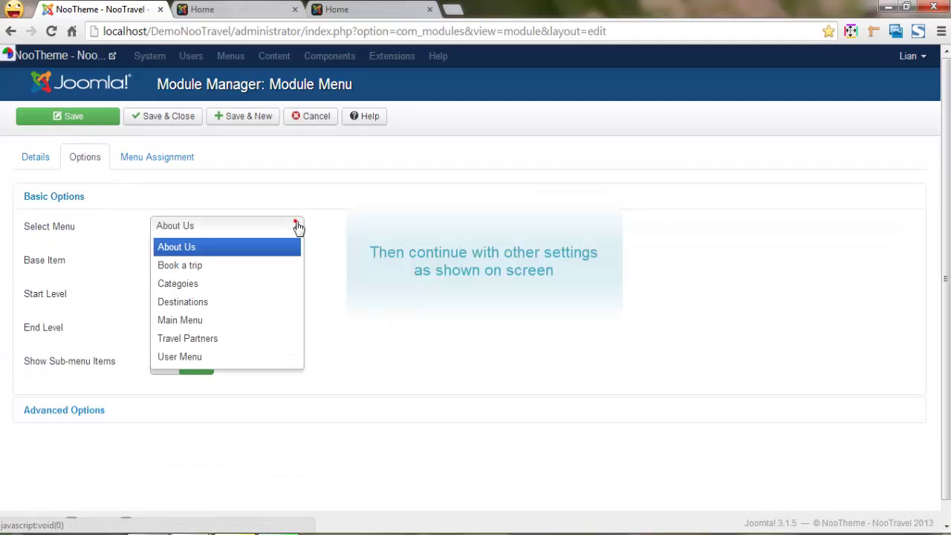
left_click(211, 339)
left_click(160, 154)
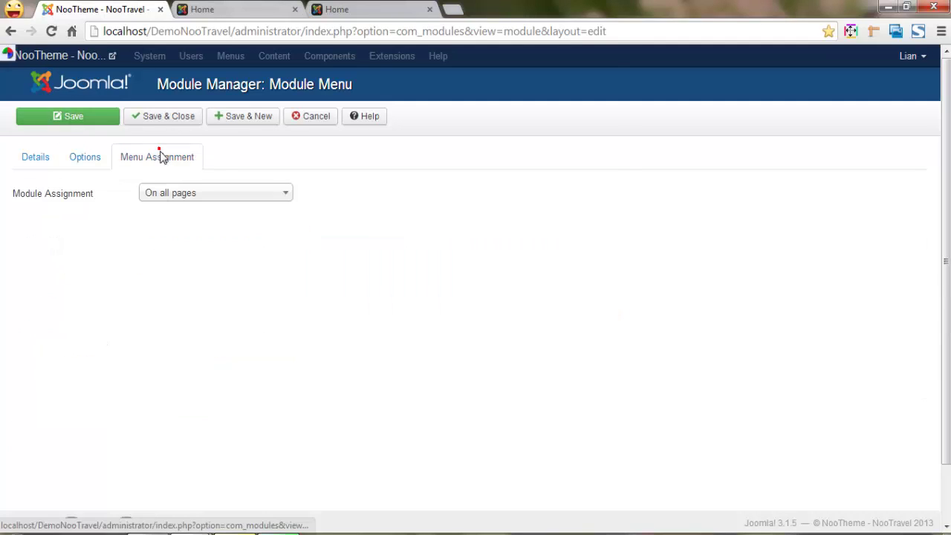
left_click(167, 122)
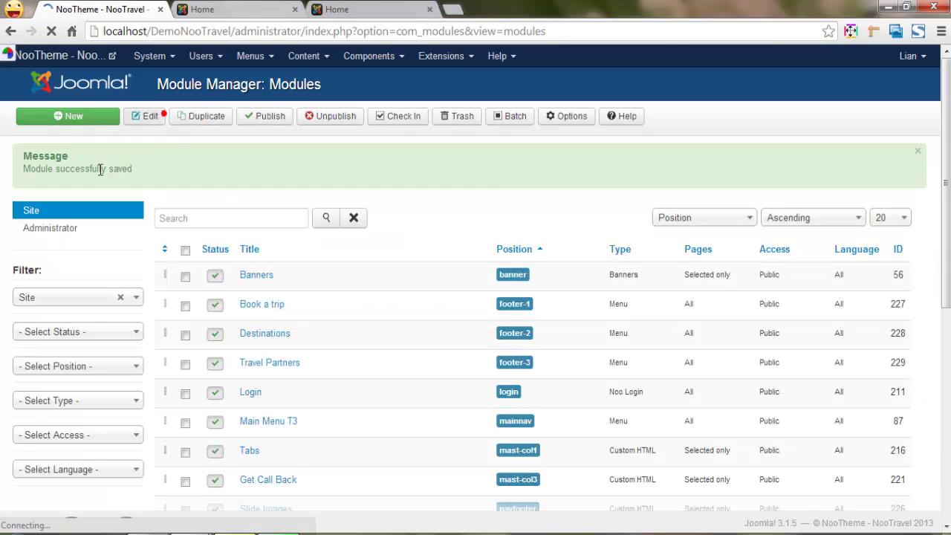
Reload the local site's home page to check the Travel Partners menu in the footer
left_click(223, 9)
left_click(212, 33)
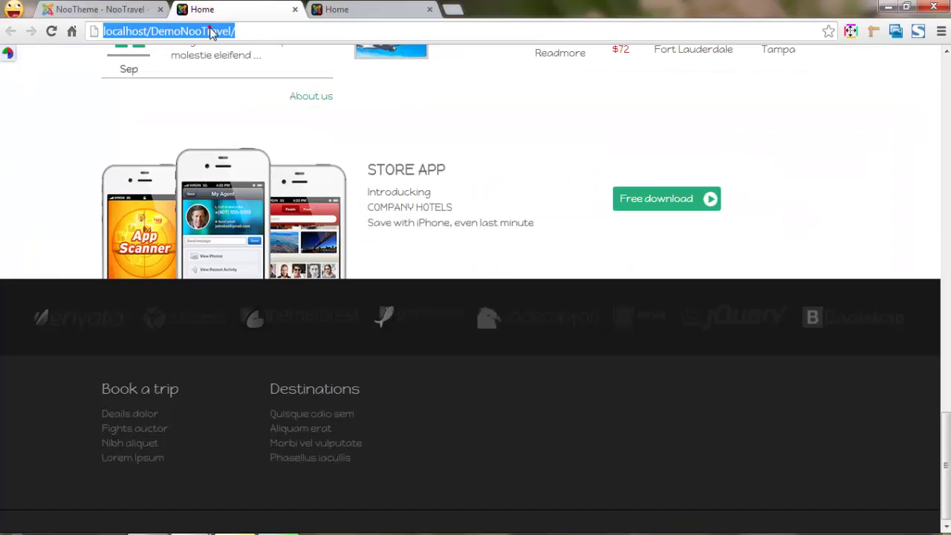
key("Return")
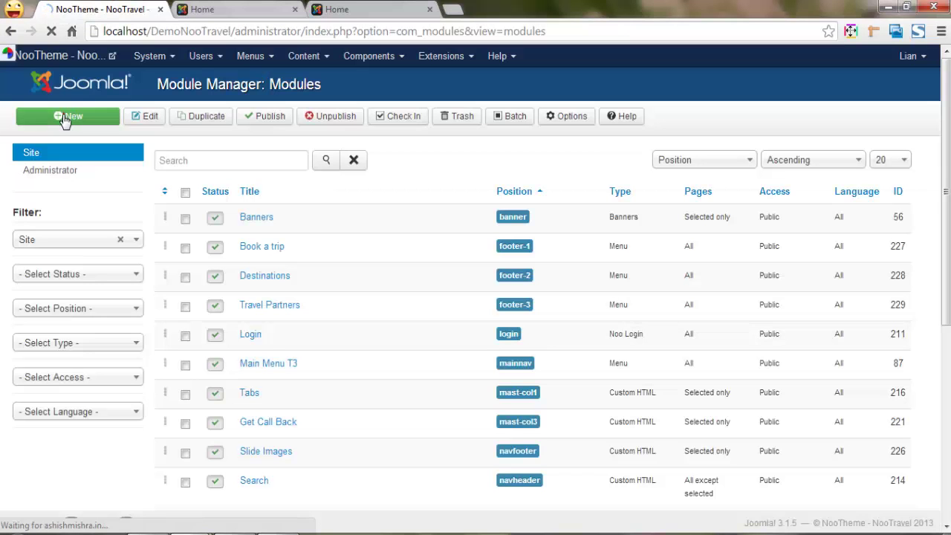
Create a Menu module titled Categories in the Noo_travel template's Footer 1 [footer-1] position
left_click(65, 120)
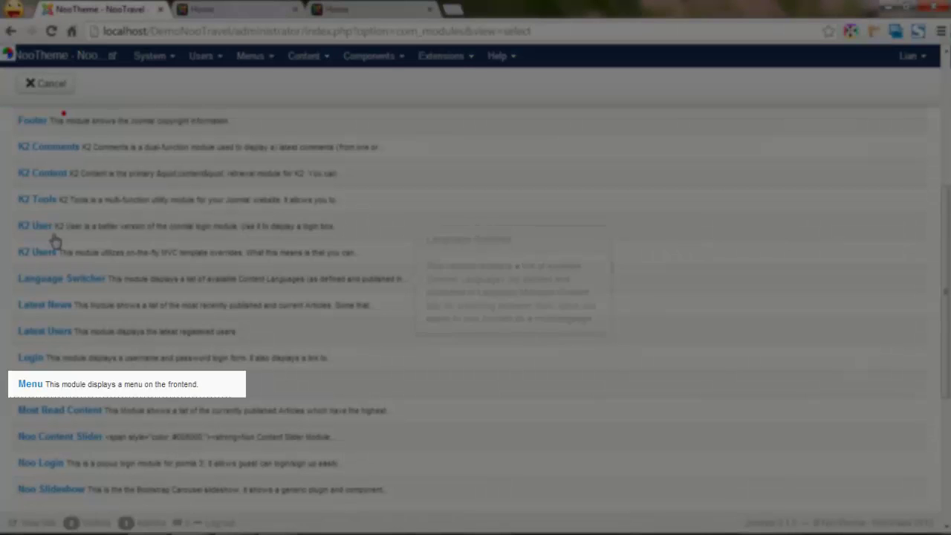
left_click(30, 386)
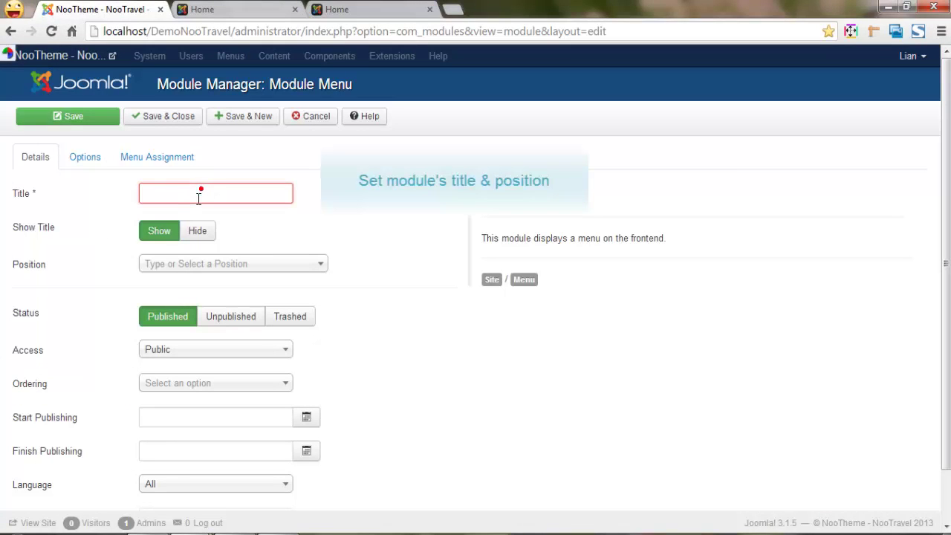
left_click(198, 195)
type("Categories")
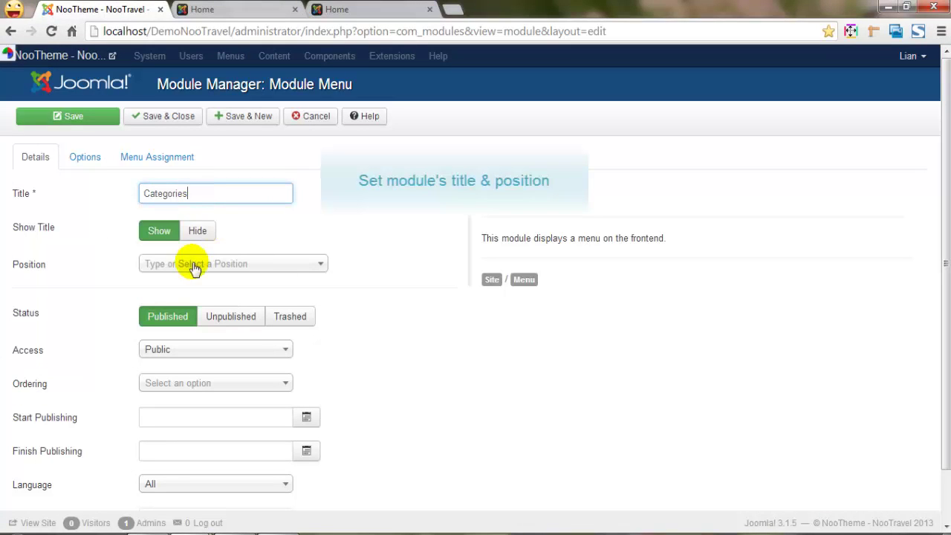
left_click(194, 265)
type("footer-1")
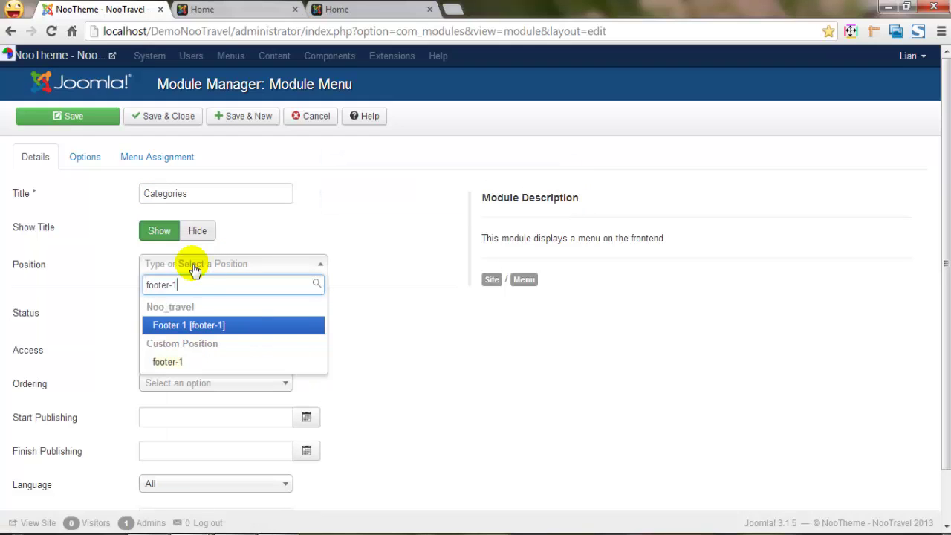
left_click(186, 325)
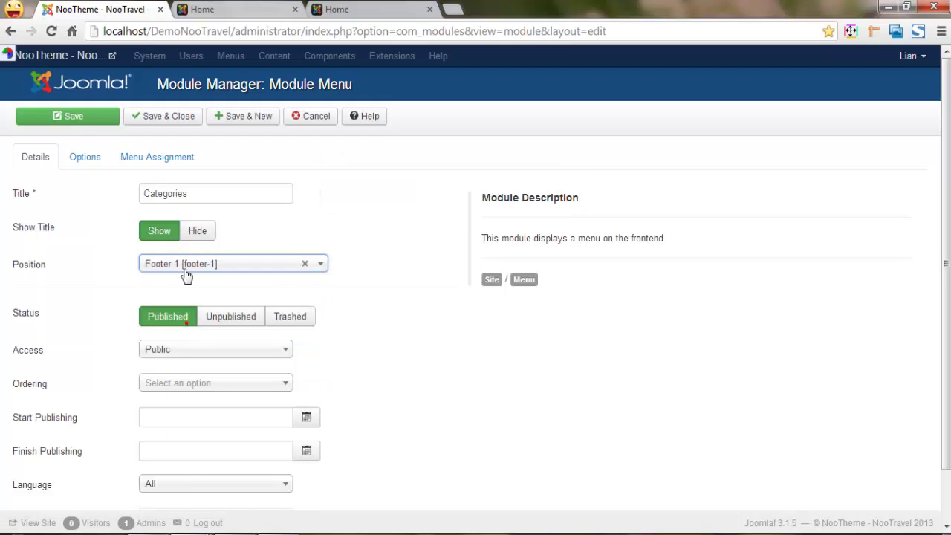
Set the module to display the Categoies menu, keep it assigned to all pages, and save and close it
left_click(99, 162)
left_click(295, 229)
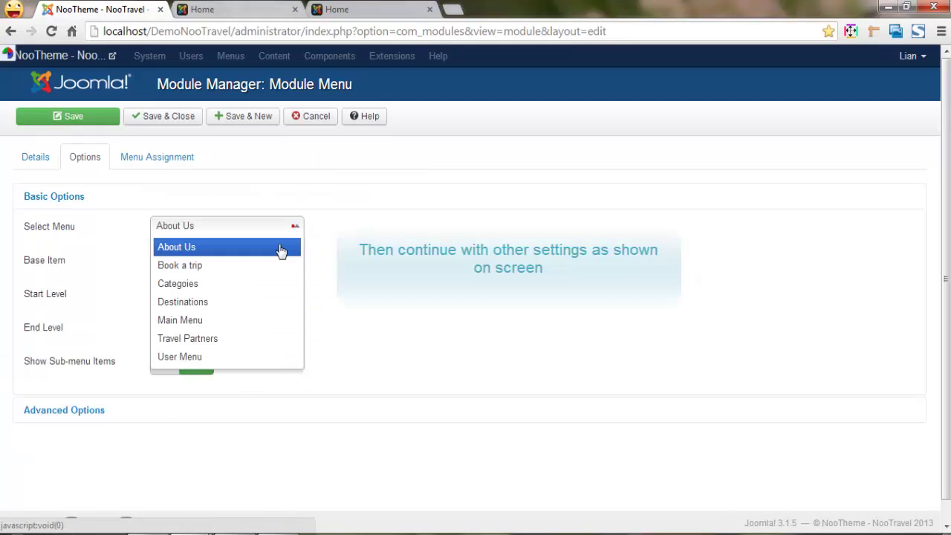
left_click(206, 290)
left_click(154, 155)
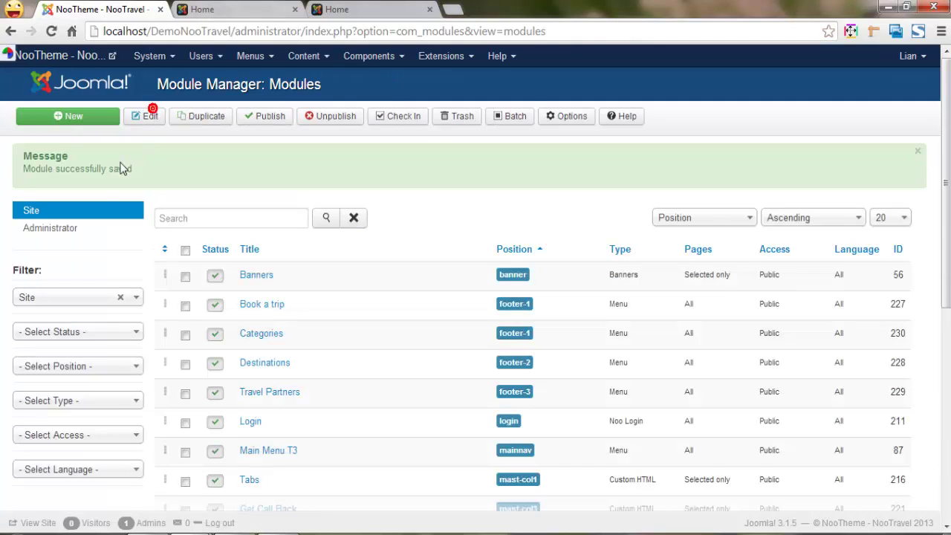
Reload the local site's home page and check the Categories menu in the footer
left_click(224, 16)
left_click(237, 31)
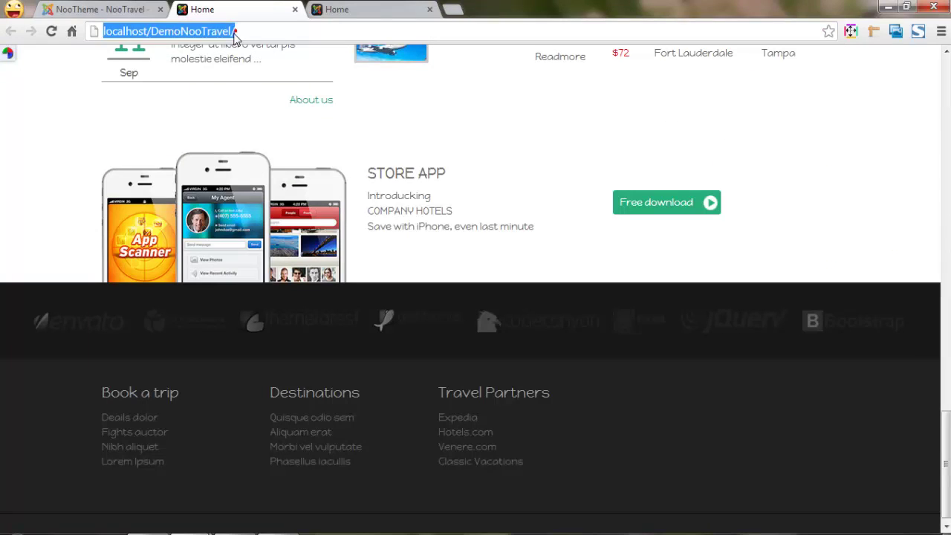
key("Return")
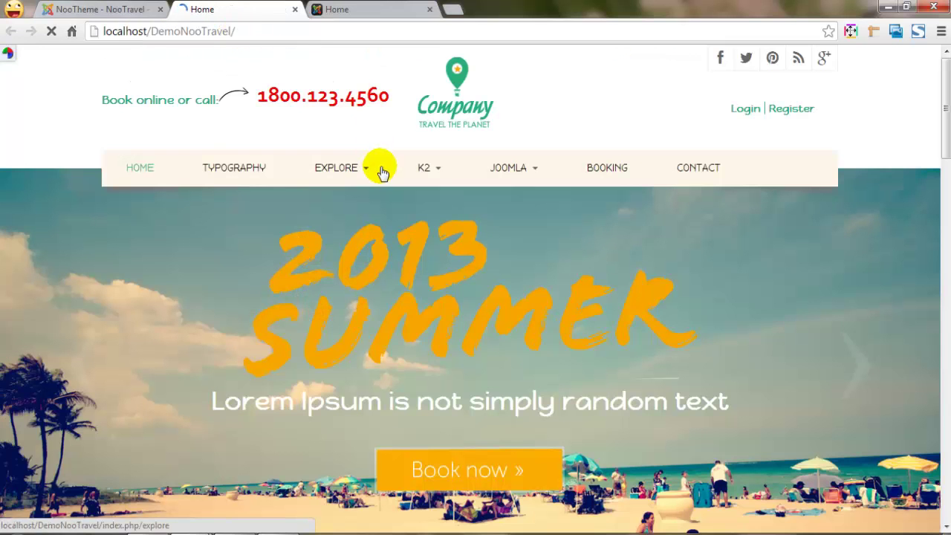
scroll(421, 203, "down", 8)
scroll(498, 264, "down", 15)
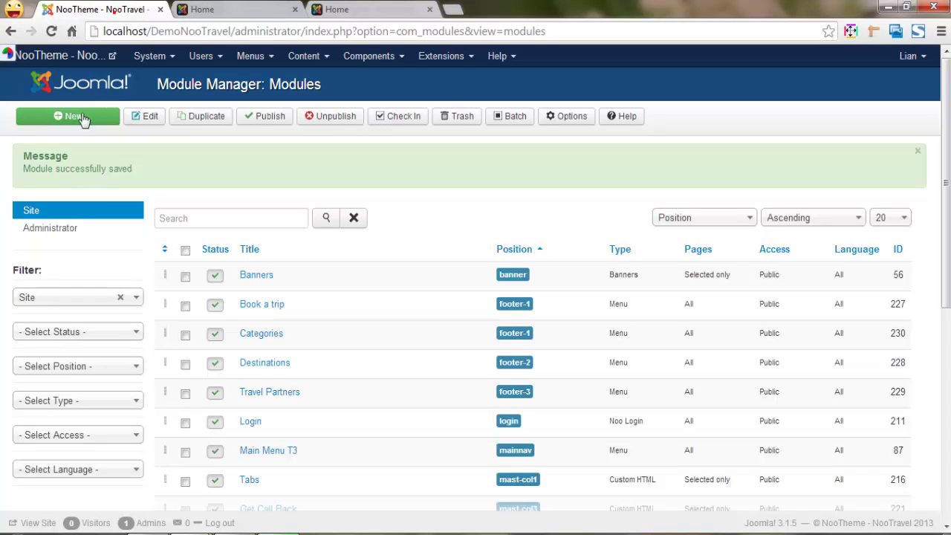
Create a Custom HTML module titled Contact Us in the Noo_travel template's Footer 2 [footer-2] position
left_click(82, 118)
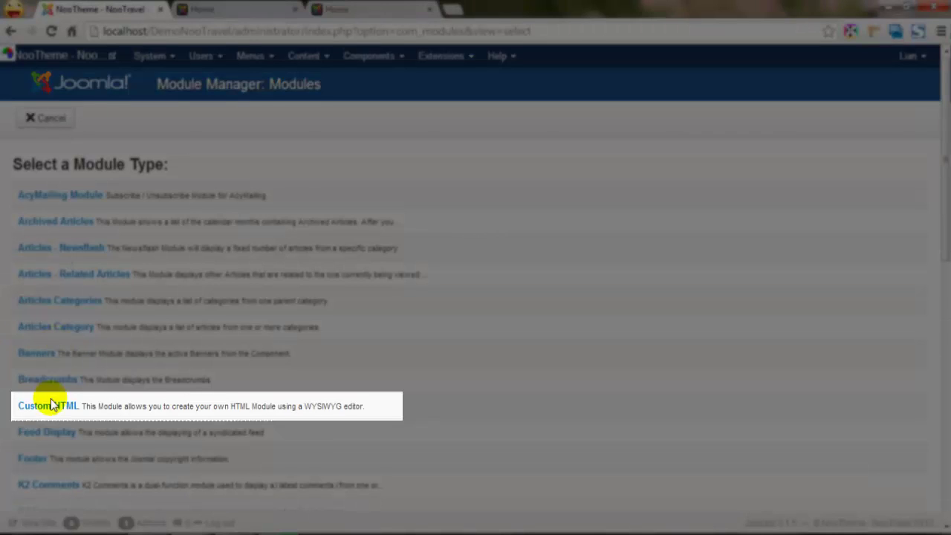
left_click(50, 405)
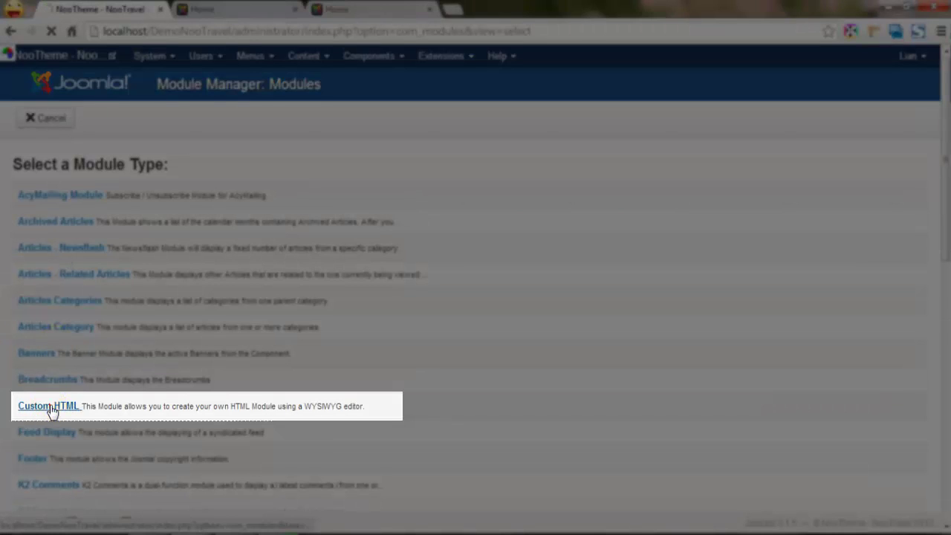
left_click(174, 194)
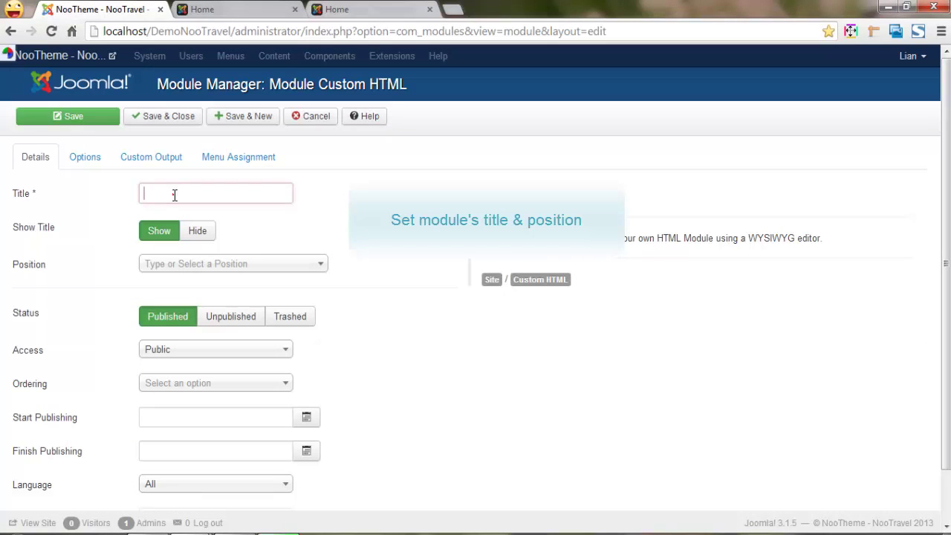
type("C")
left_click(171, 246)
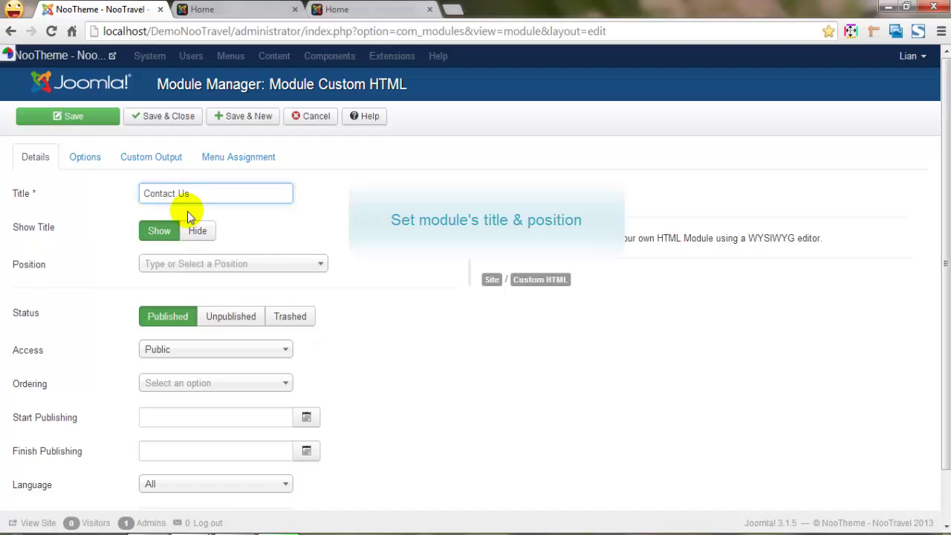
left_click(200, 266)
type("footer-2")
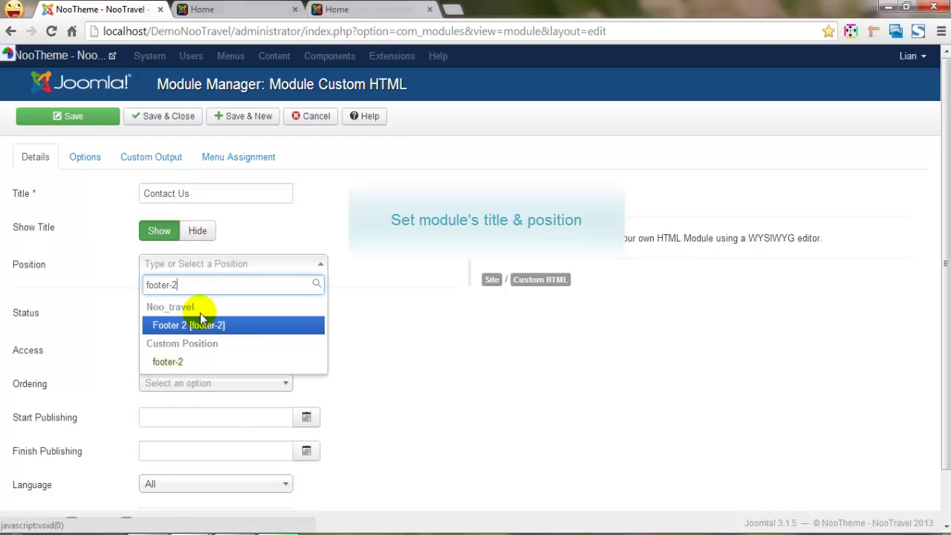
left_click(204, 327)
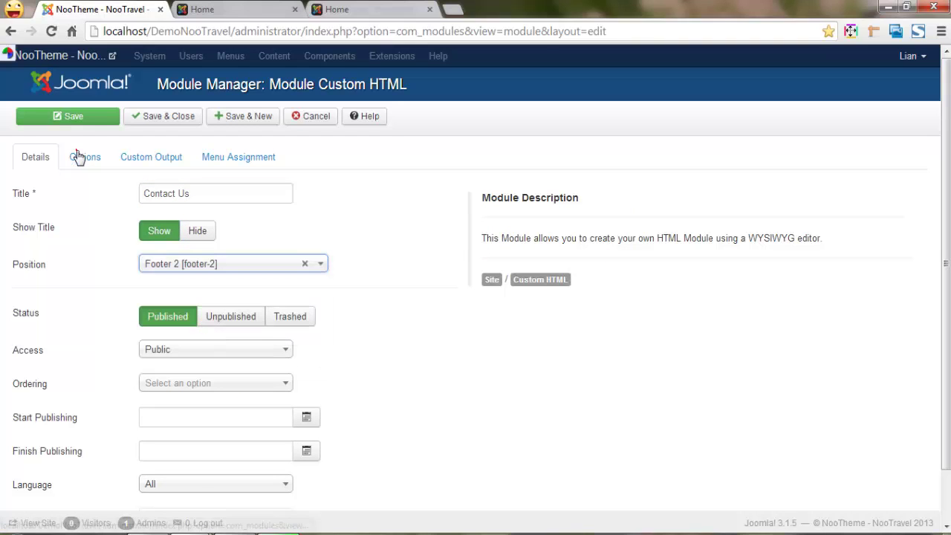
Set the Contact Us module's class suffix to contactus in its advanced options
left_click(79, 156)
left_click(78, 312)
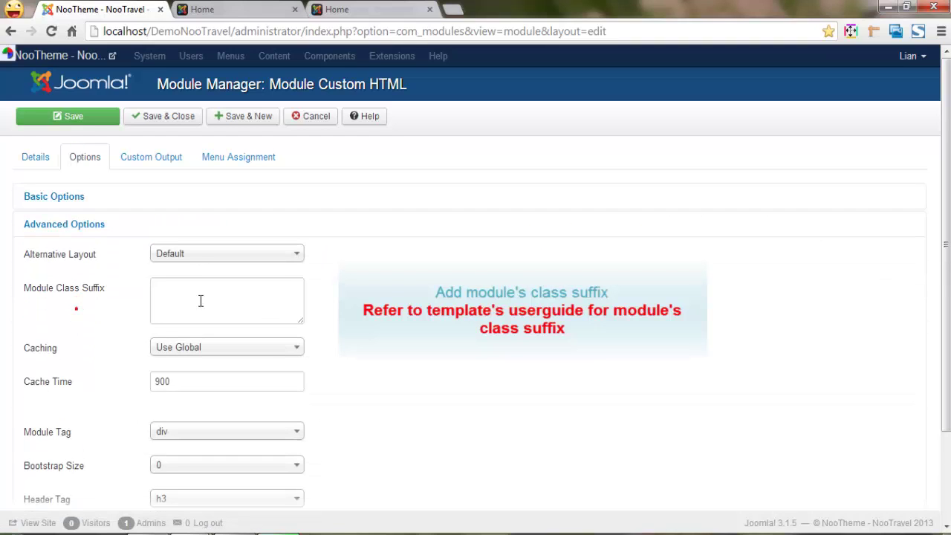
left_click(199, 297)
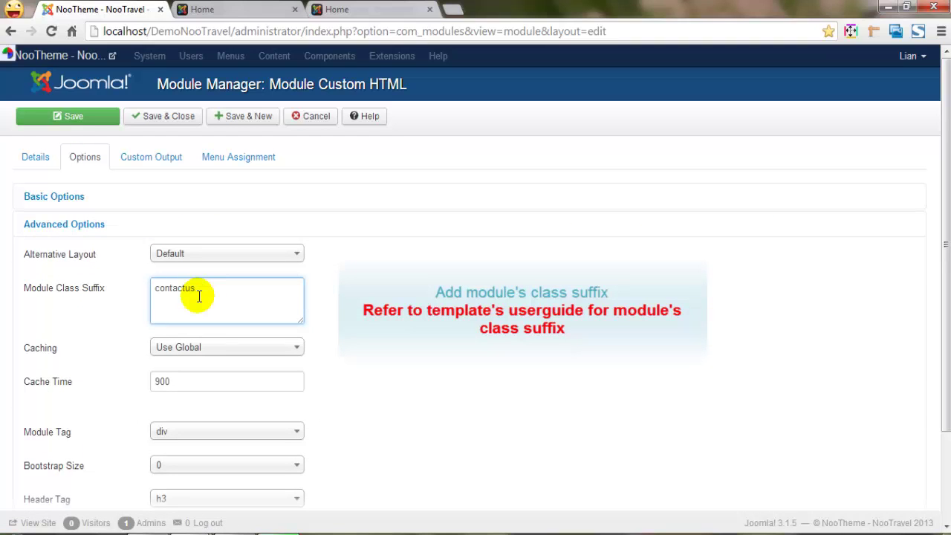
Paste the HTML list of contact details as raw code into the custom output, keep the module on all pages, and save and close it
left_click(150, 155)
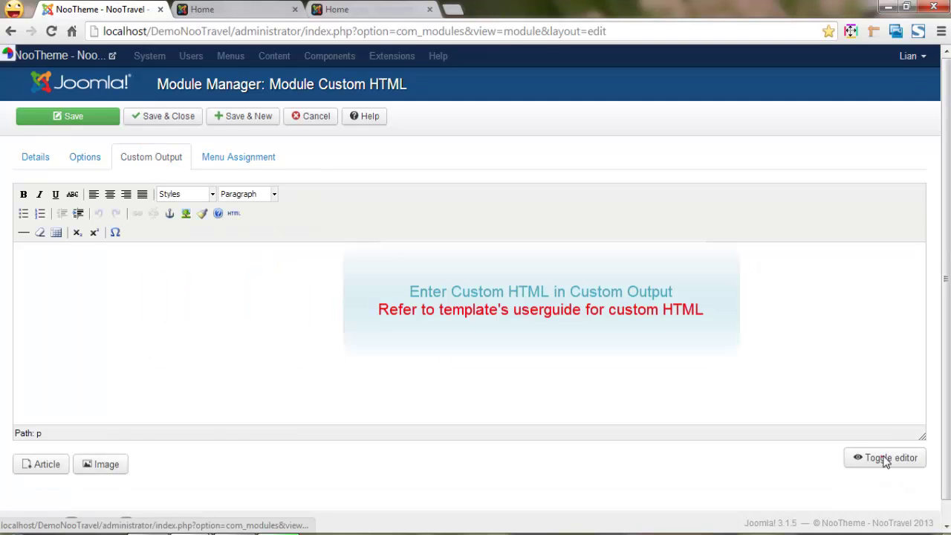
left_click(883, 457)
left_click(70, 220)
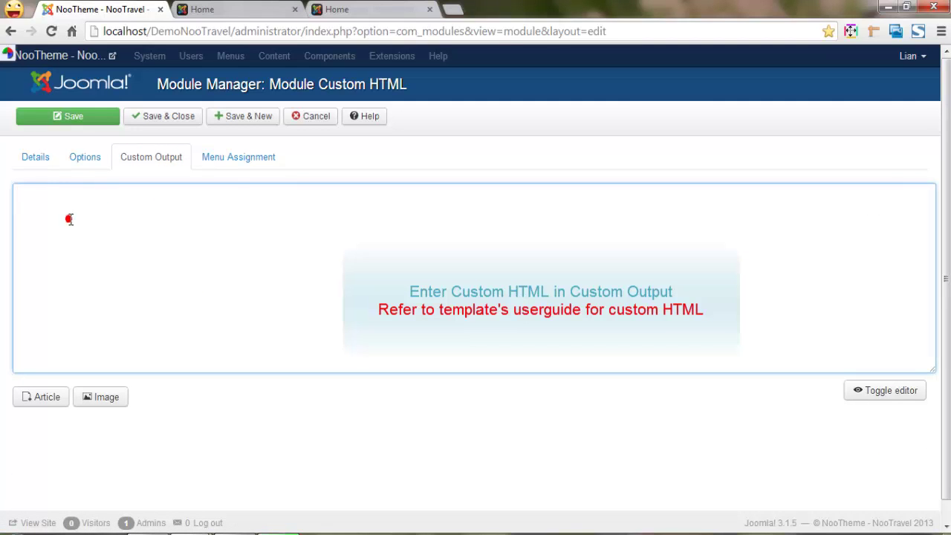
key("ctrl+v")
left_click(867, 388)
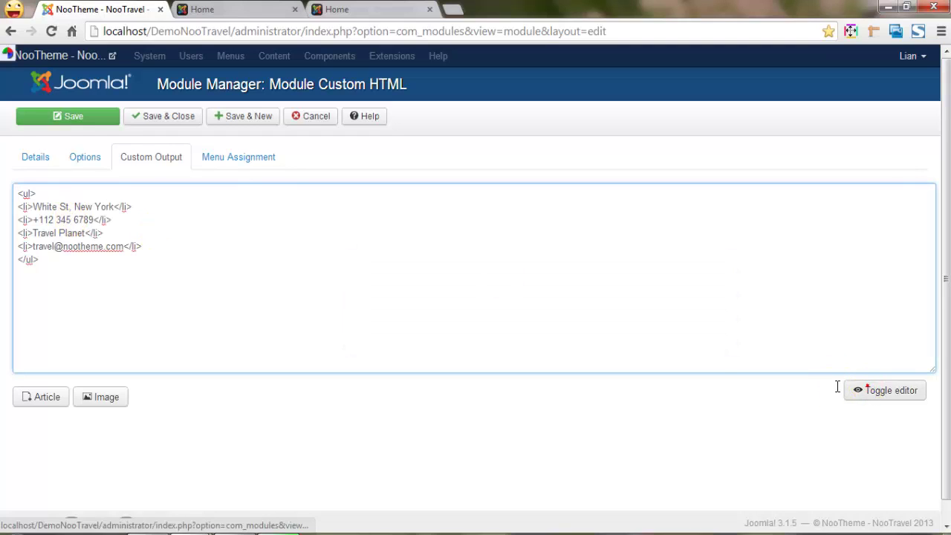
left_click(232, 158)
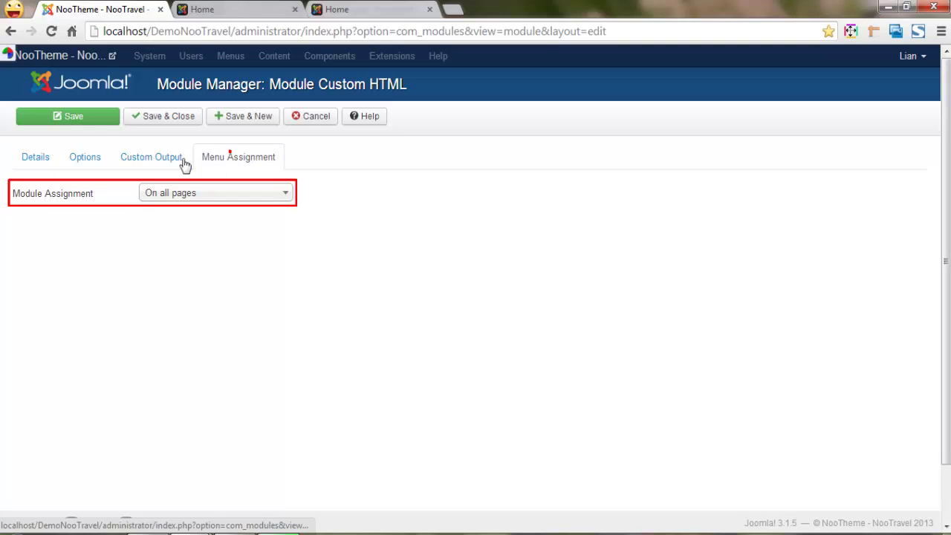
left_click(166, 122)
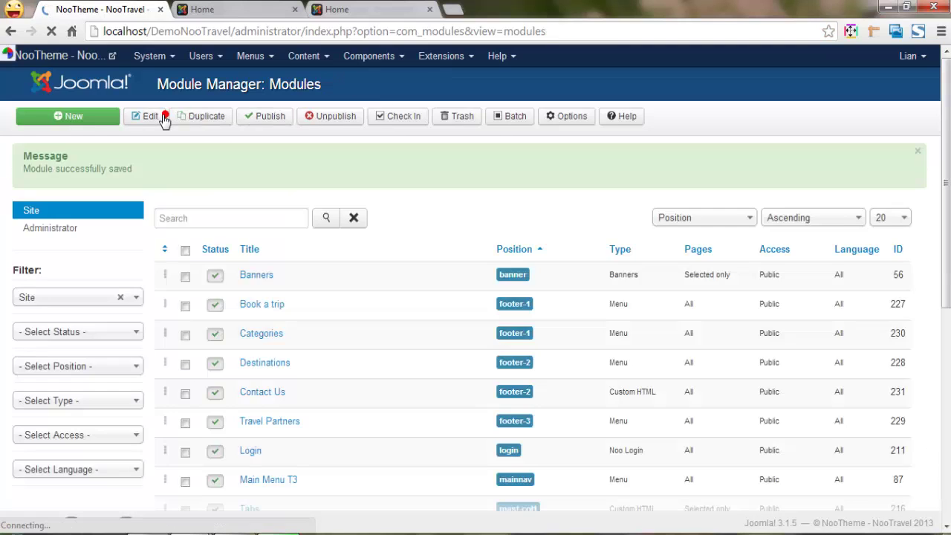
Reload the local site's home page and check the Contact Us block in the footer
left_click(251, 9)
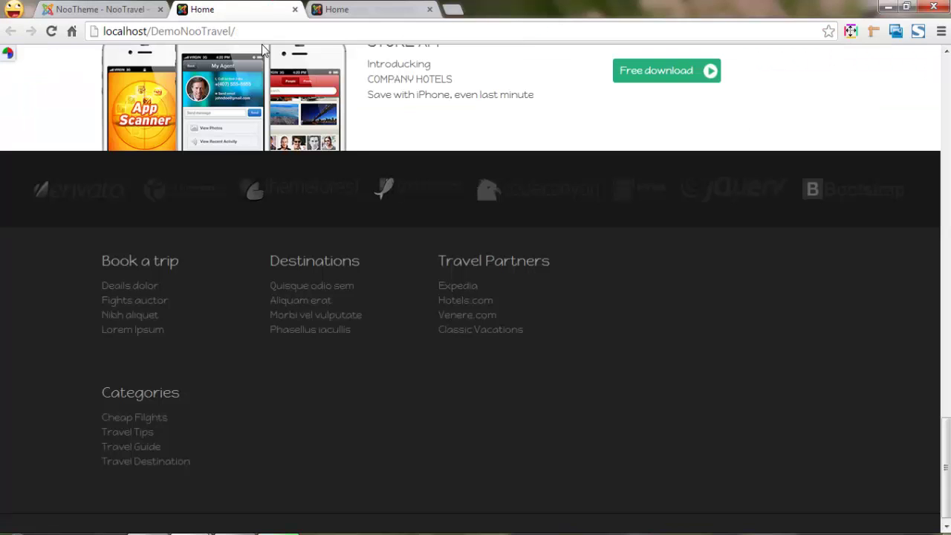
left_click(259, 33)
key("Return")
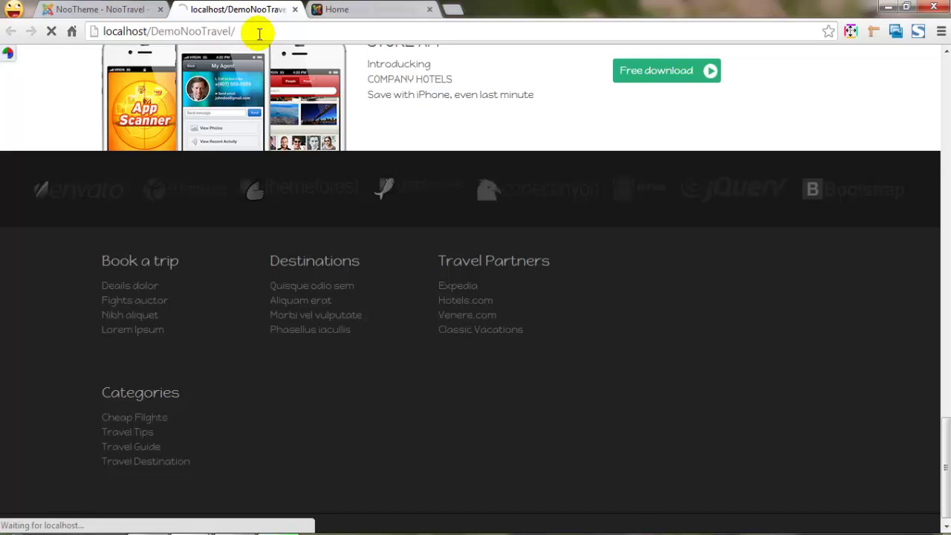
scroll(297, 148, "down", 10)
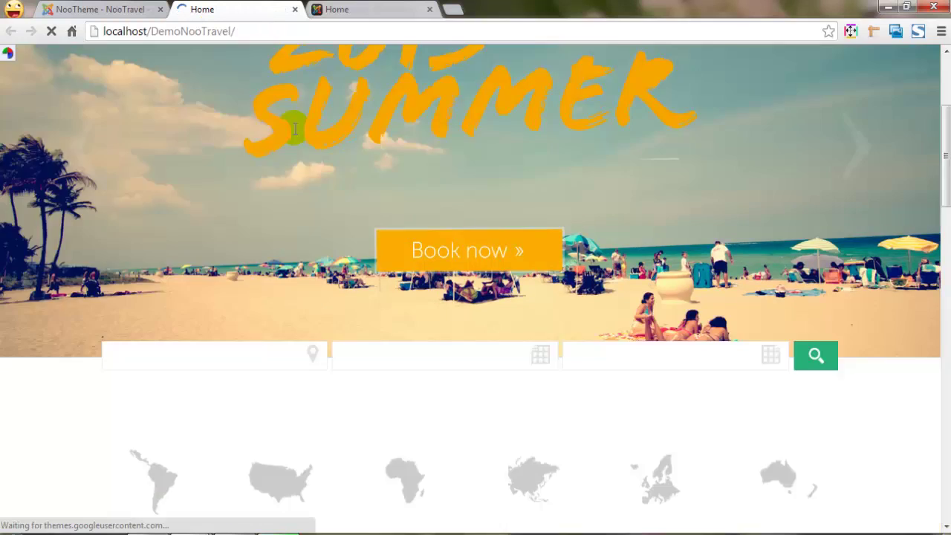
scroll(319, 208, "down", 15)
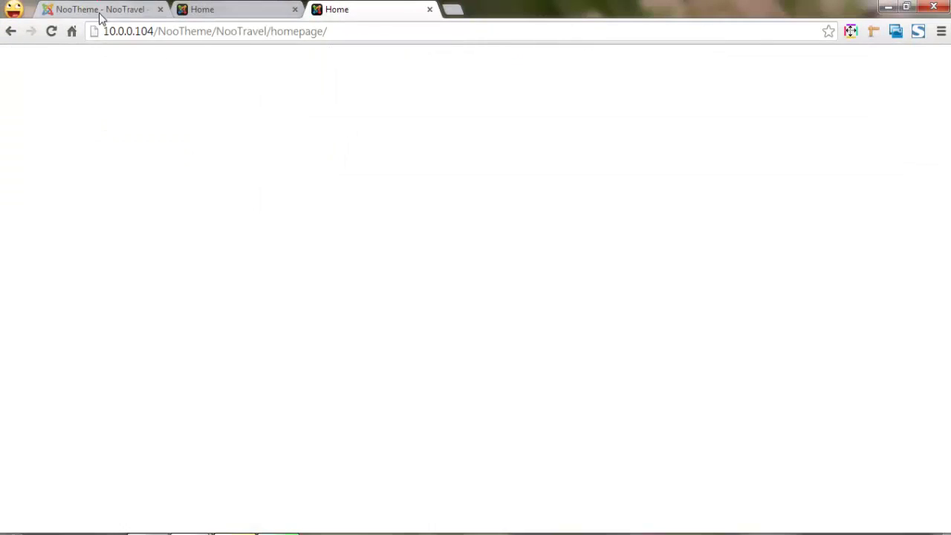
Create a Menu module titled About Us in the Noo_travel template's Footer 3 [footer-3] position
left_click(99, 10)
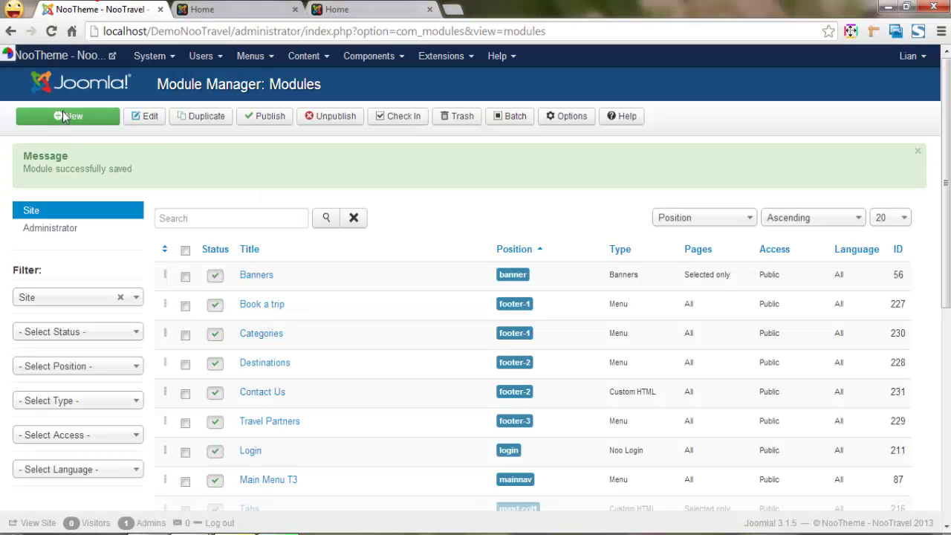
left_click(72, 119)
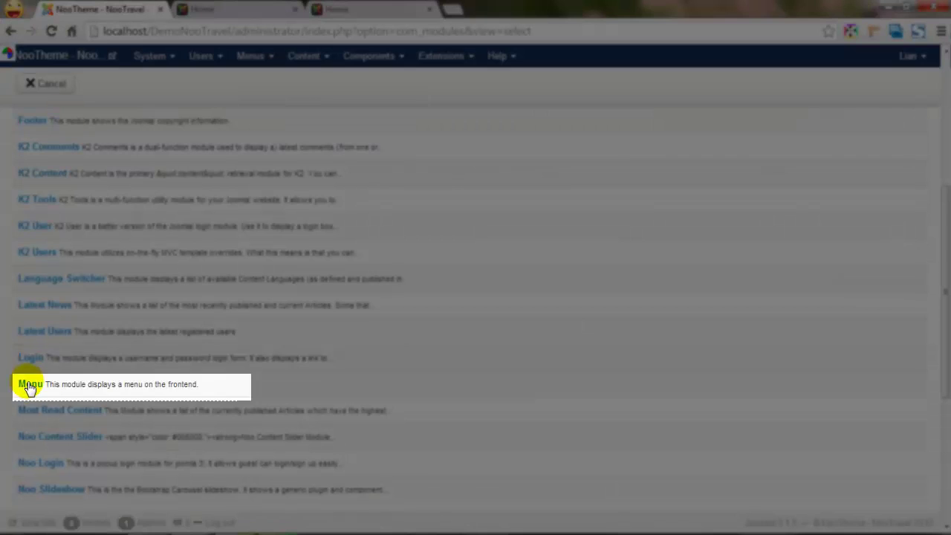
left_click(29, 385)
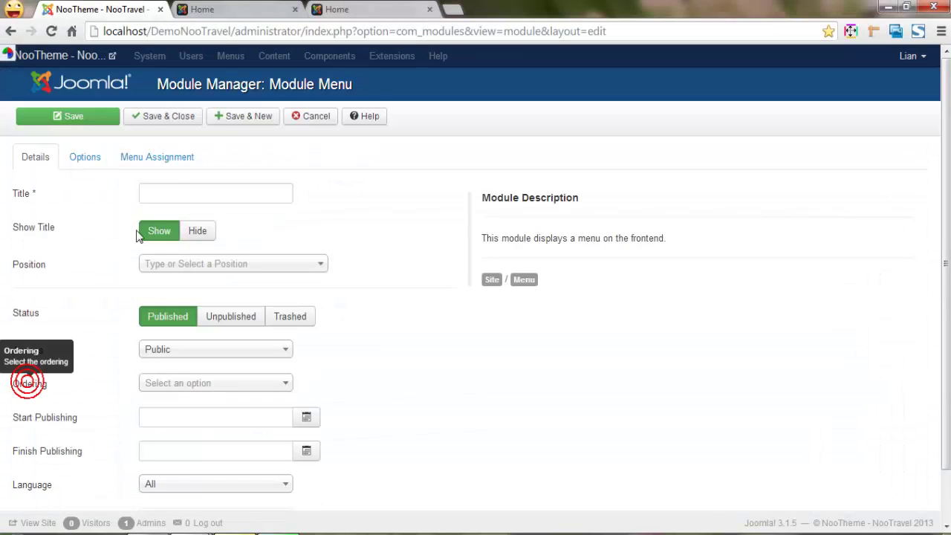
left_click(161, 195)
type("About Us")
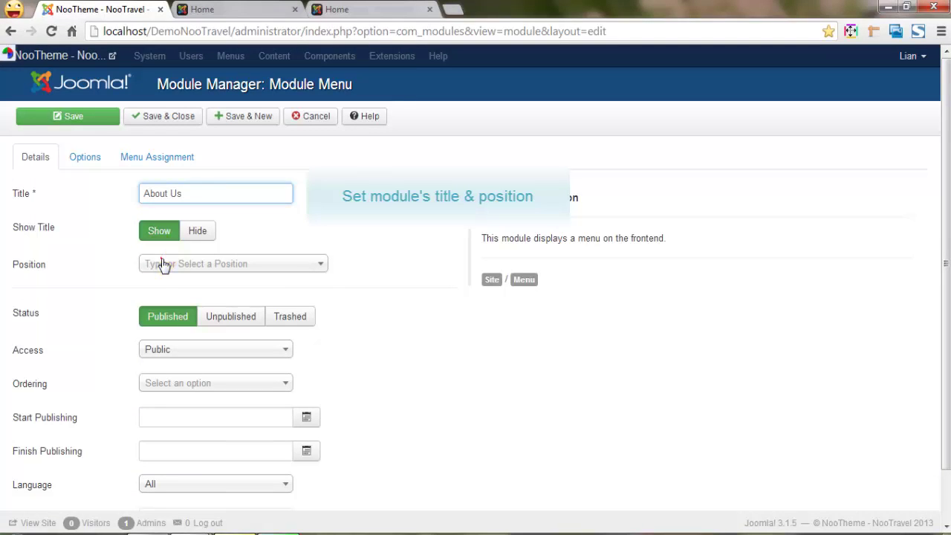
left_click(164, 265)
type("footer-3")
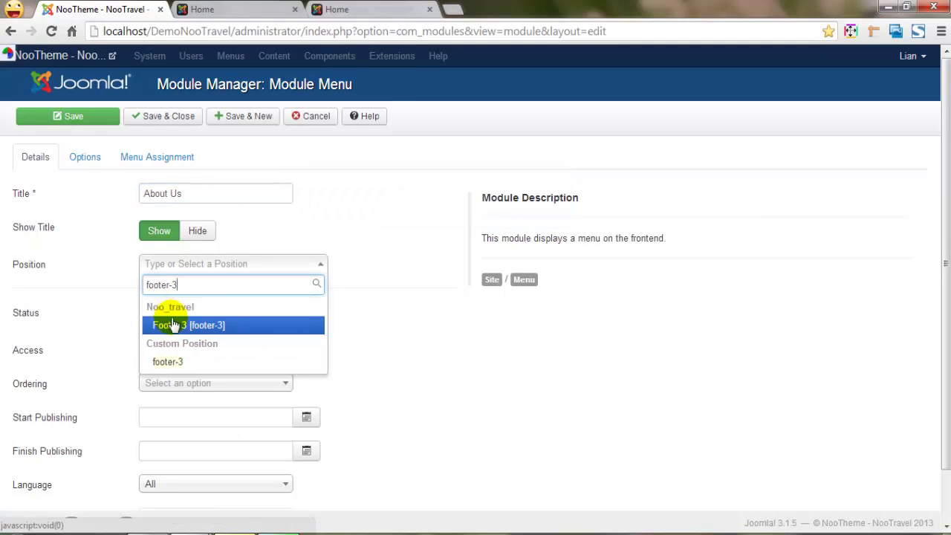
left_click(173, 325)
Set the module to display the About Us menu, keep it assigned to all pages, and save and close it
left_click(93, 163)
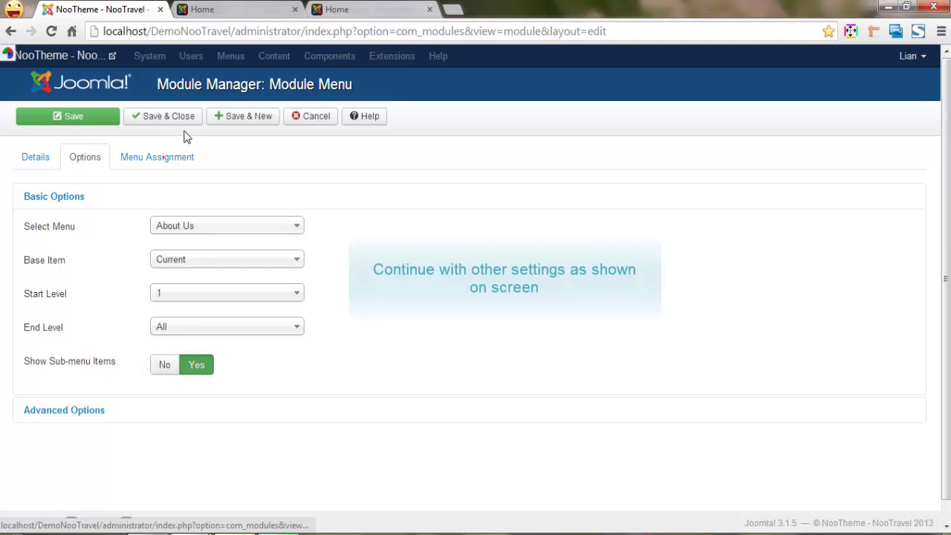
left_click(167, 157)
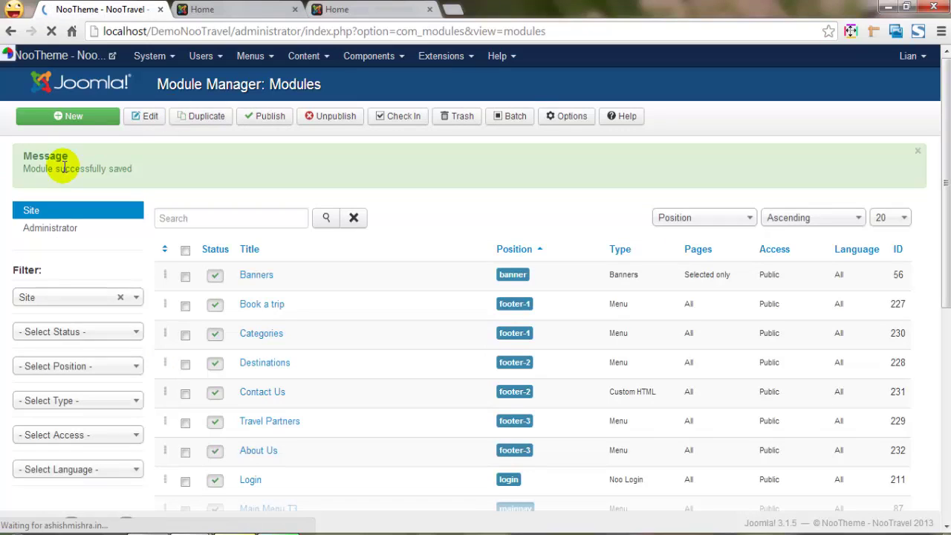
Reload the local site's home page and check the About Us menu in the footer
left_click(201, 10)
left_click(226, 31)
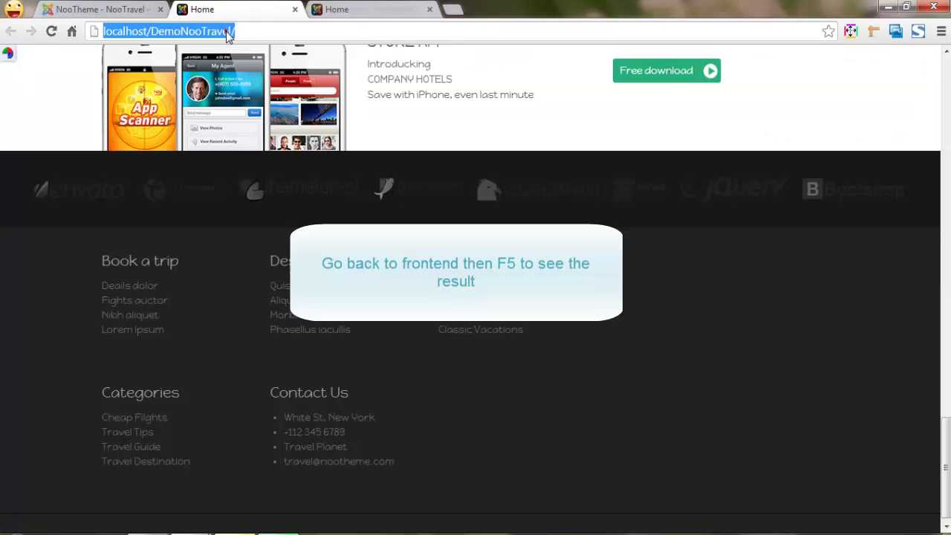
key("Return")
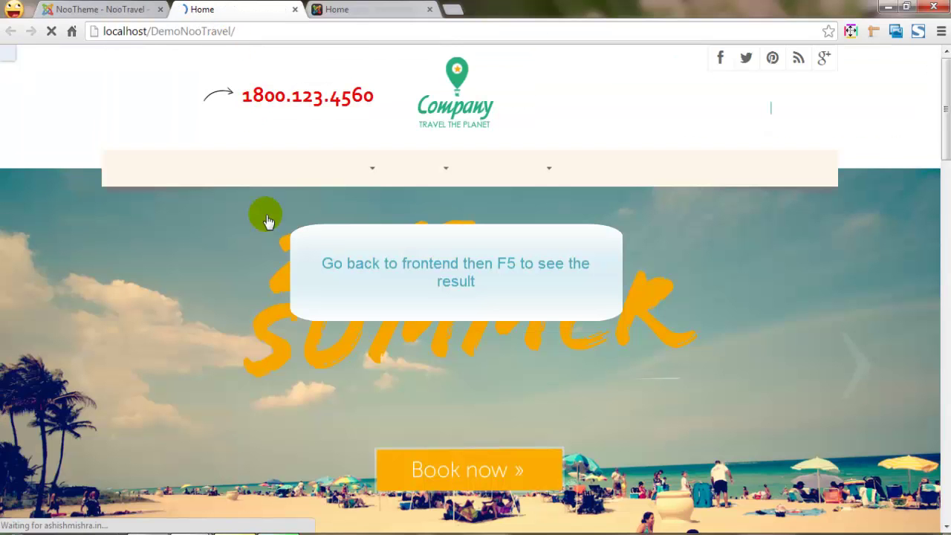
scroll(283, 238, "down", 5)
scroll(298, 249, "down", 15)
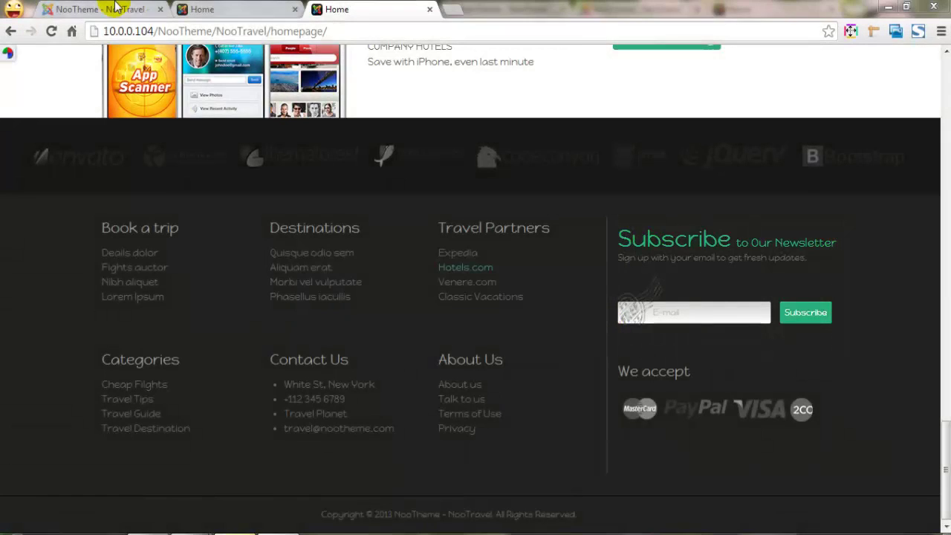
Create an AcyMailing module titled Newsletter with its title hidden, in the Noo_travel template's Footer 4 [footer-4] position
left_click(112, 9)
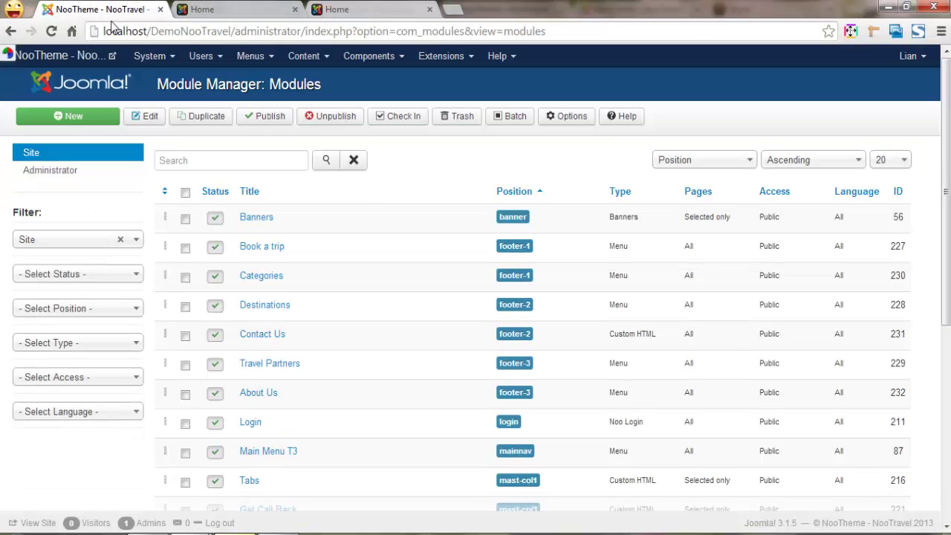
left_click(63, 115)
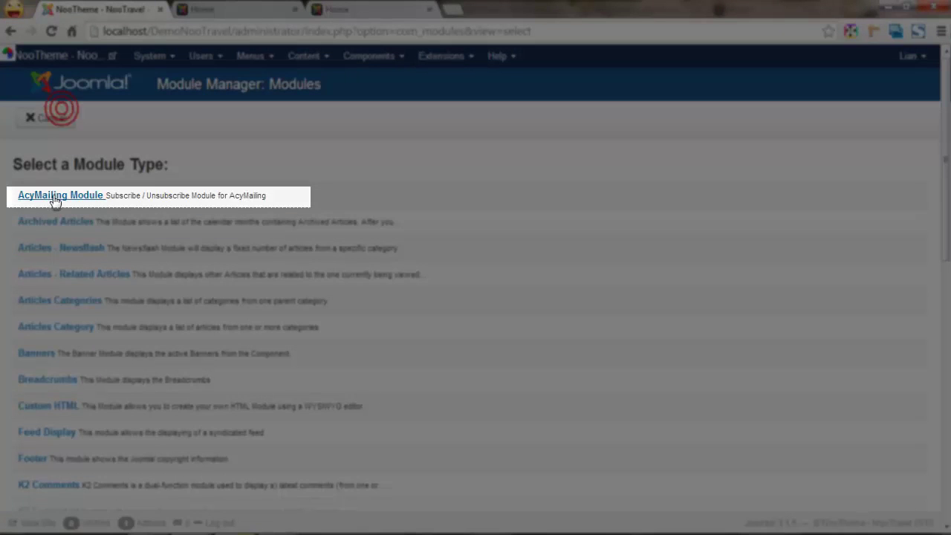
left_click(56, 197)
left_click(144, 193)
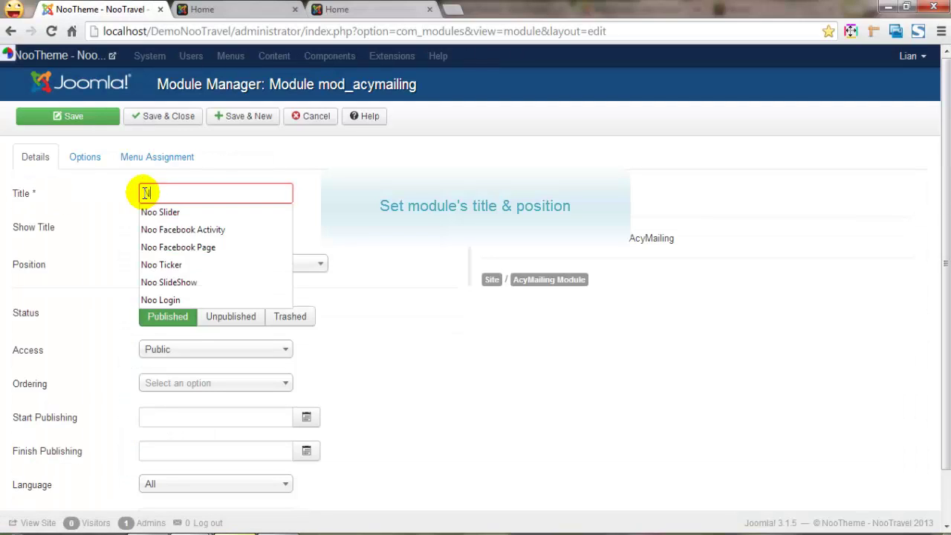
type("Newsletter")
left_click(198, 232)
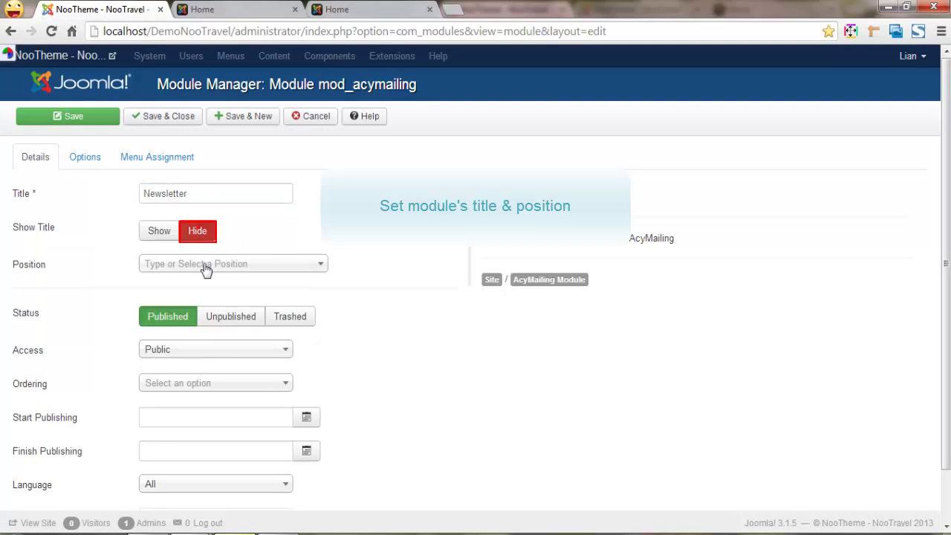
left_click(205, 266)
type("footer-4")
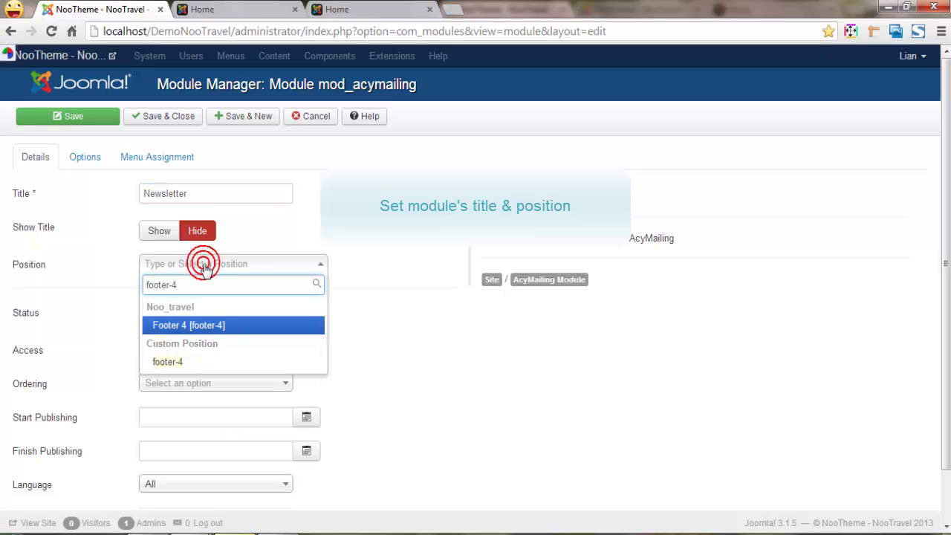
left_click(202, 330)
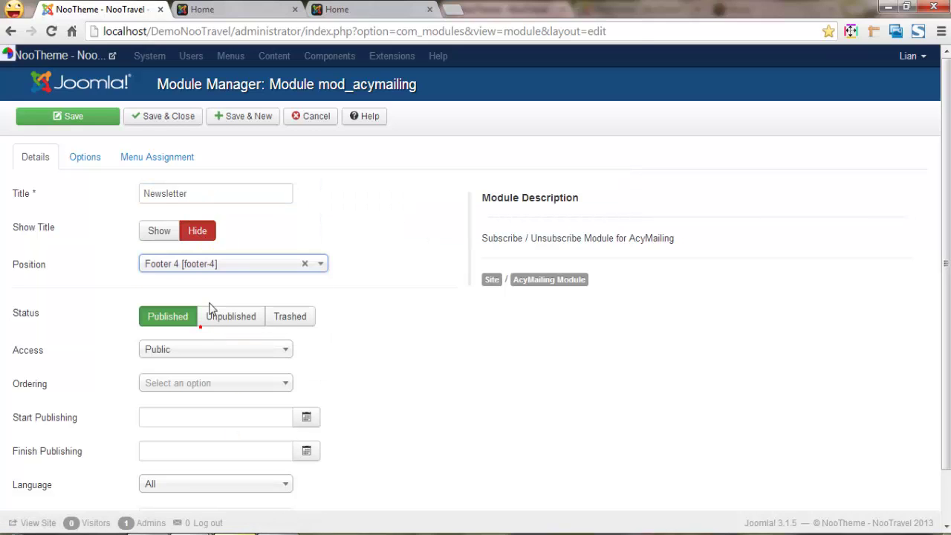
Limit the module's displayed fields to email and enter HTML intro text reading "Sign up with your email to get fresh updates."
left_click(76, 158)
scroll(212, 278, "down", 3)
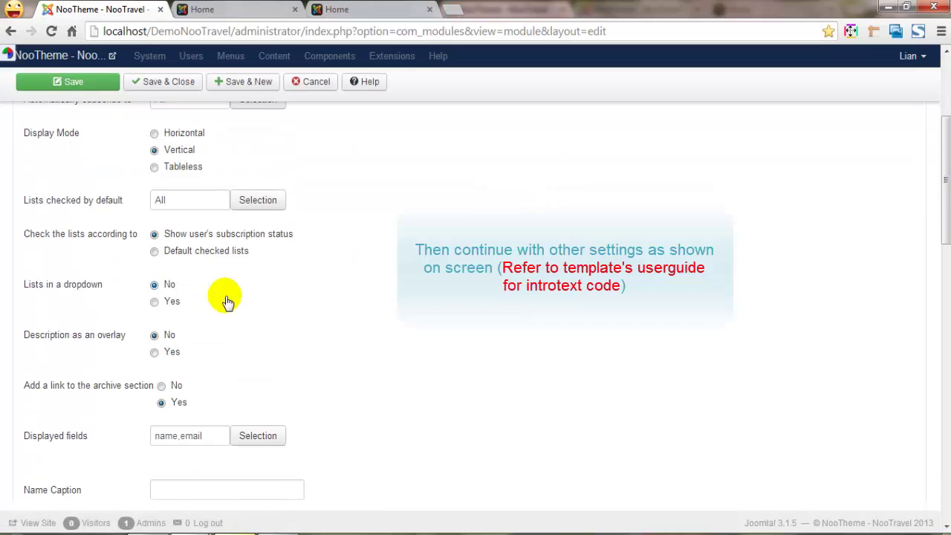
scroll(227, 301, "down", 1)
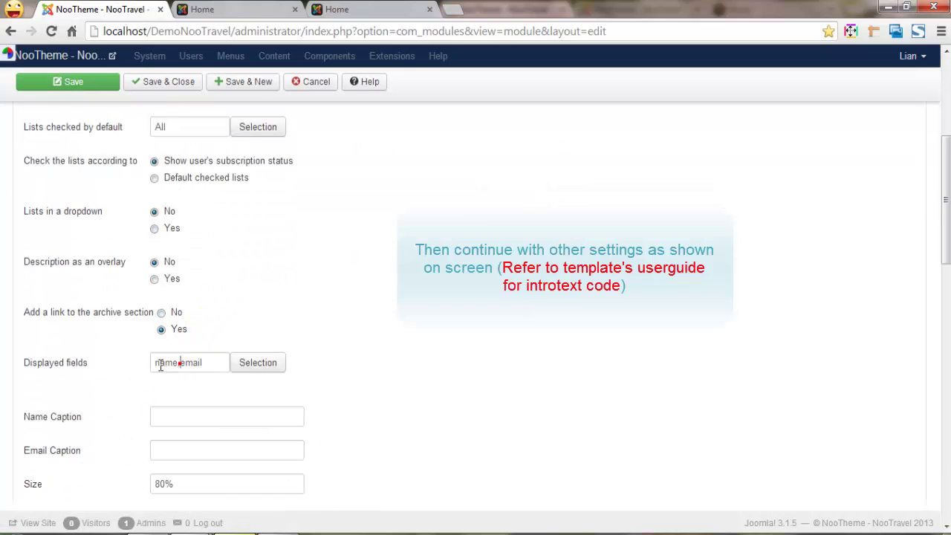
key("BackSpace")
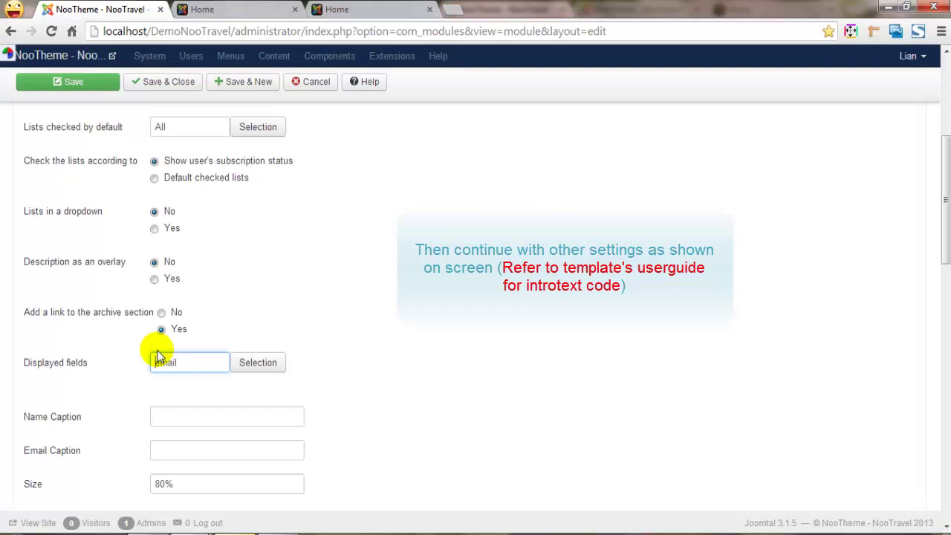
scroll(236, 344, "down", 3)
left_click(170, 354)
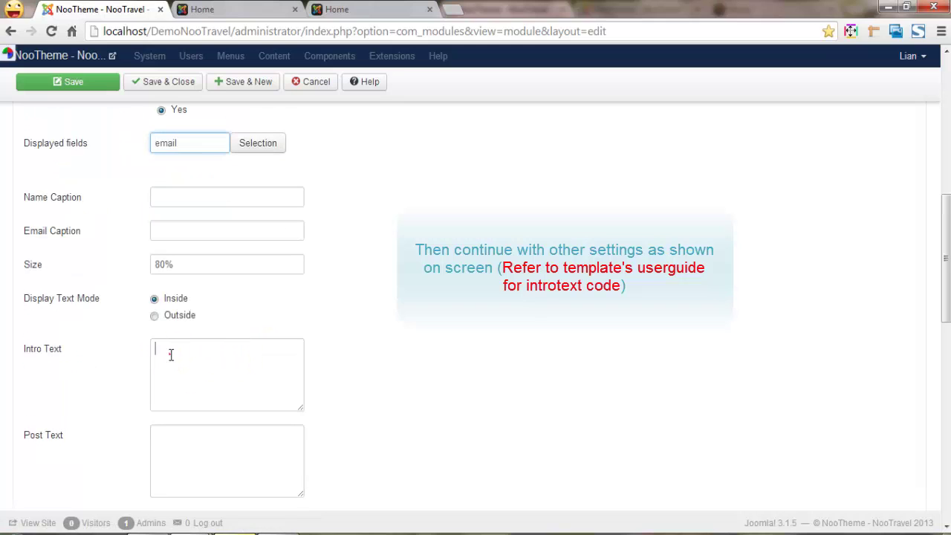
type("<div class=\"modns\"> <div class=\"modnsintro\">Sign up with your email to get fresh updates.</div> </div>")
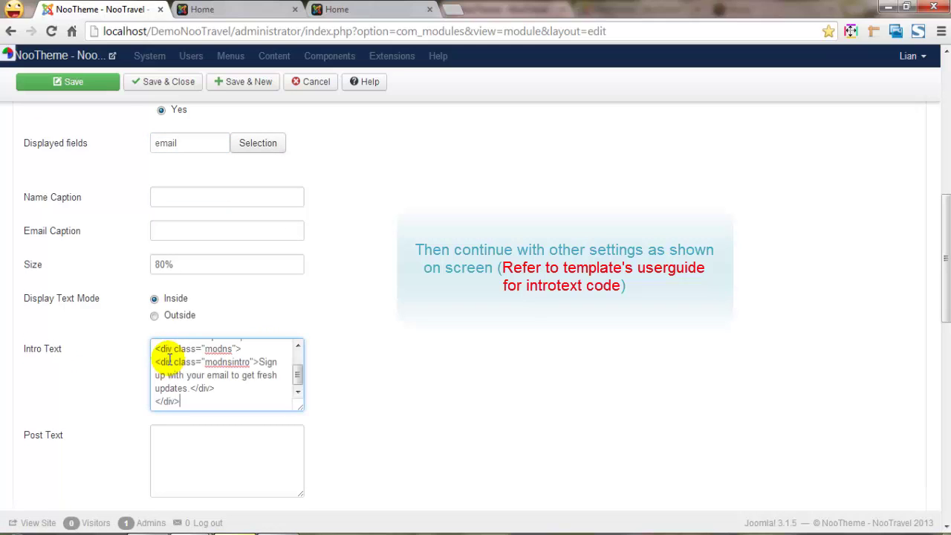
Keep the Newsletter module assigned to all pages, and save and close it
scroll(192, 330, "up", 3)
scroll(196, 334, "up", 5)
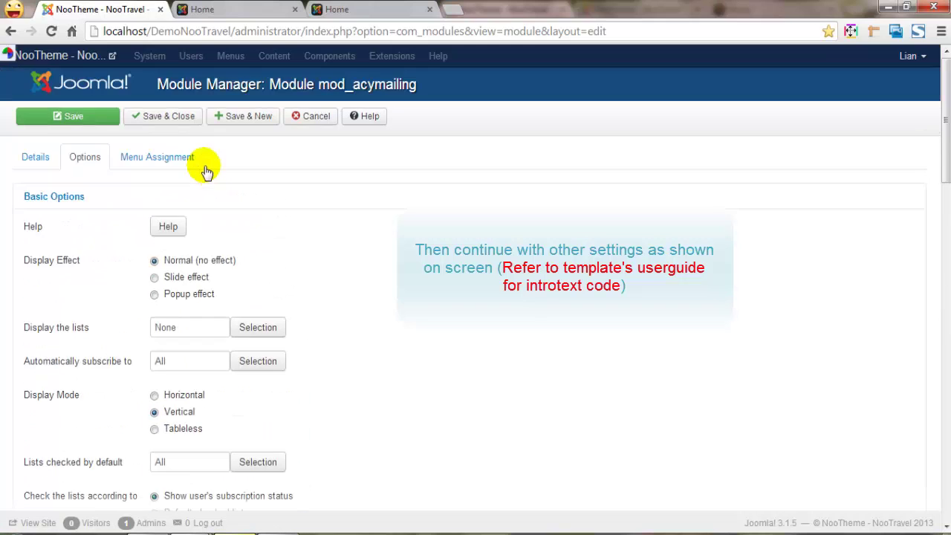
left_click(177, 158)
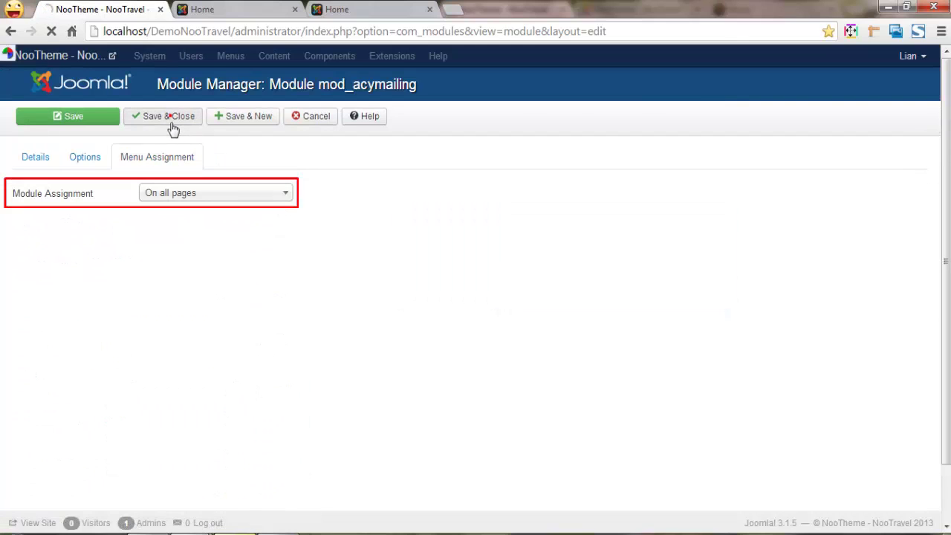
Reload the local site's home page and check the Newsletter subscription form in the footer
left_click(208, 10)
left_click(244, 31)
key("F5")
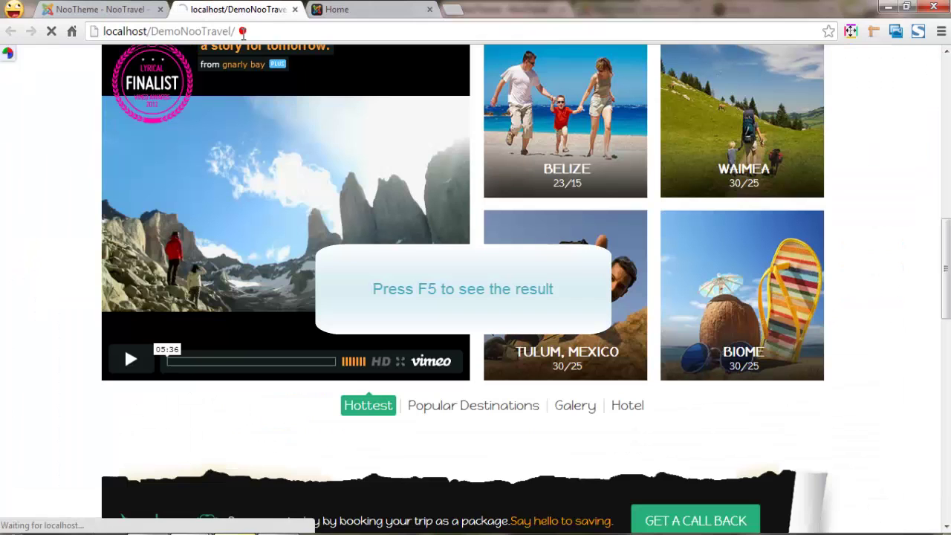
scroll(251, 99, "down", 12)
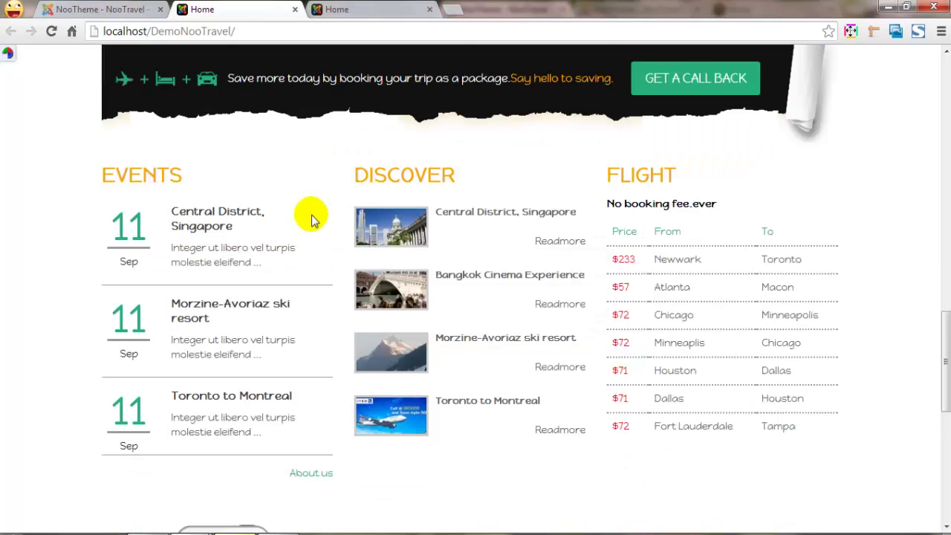
scroll(499, 311, "up", 1)
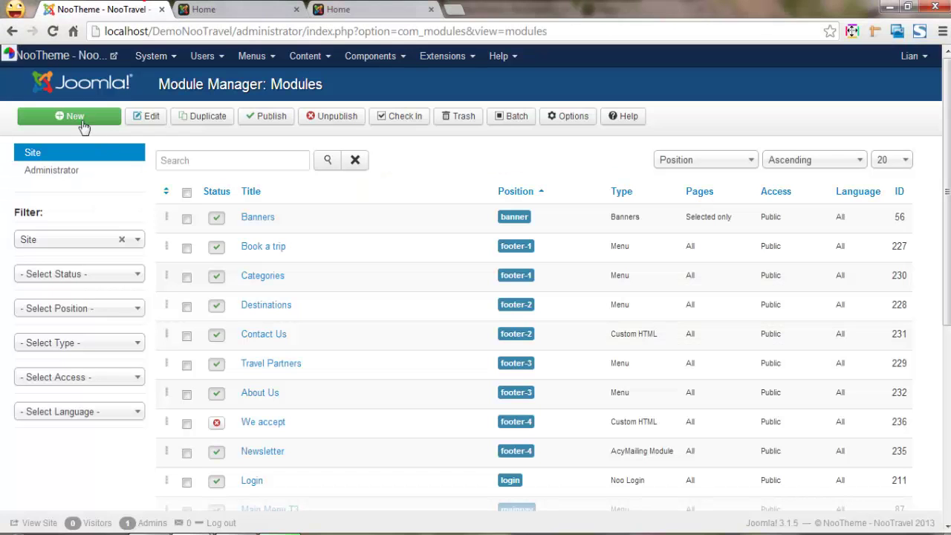
Create a Custom HTML module titled We accept in the Noo_travel template's Footer 4 [footer-4] position
left_click(83, 124)
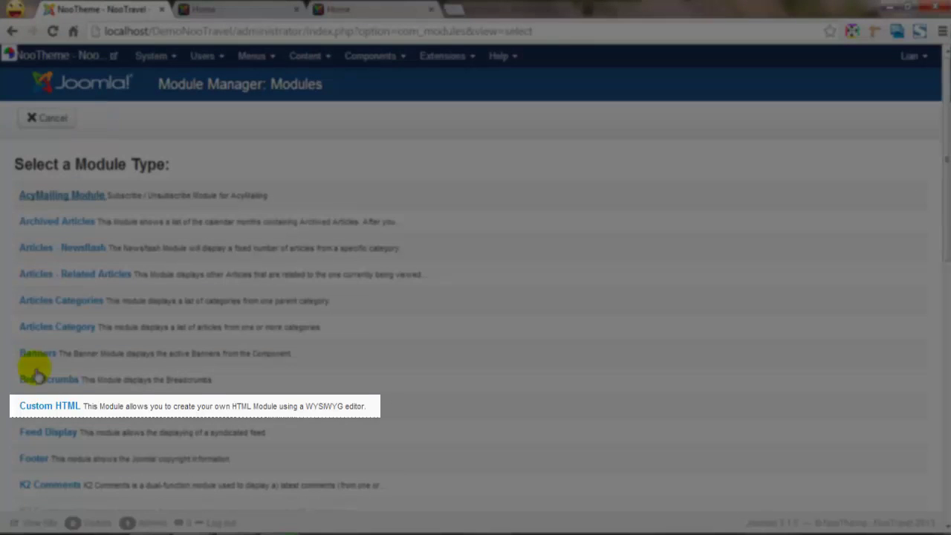
left_click(43, 407)
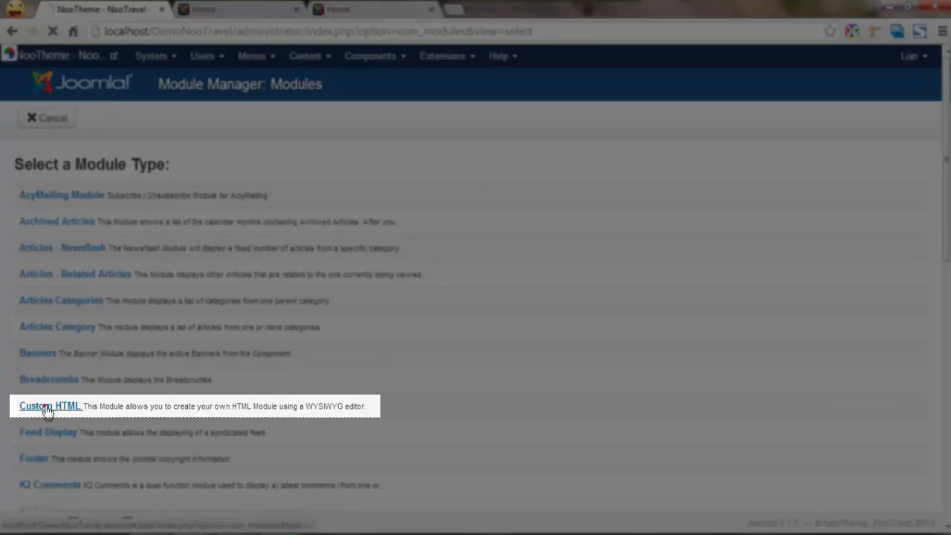
left_click(191, 186)
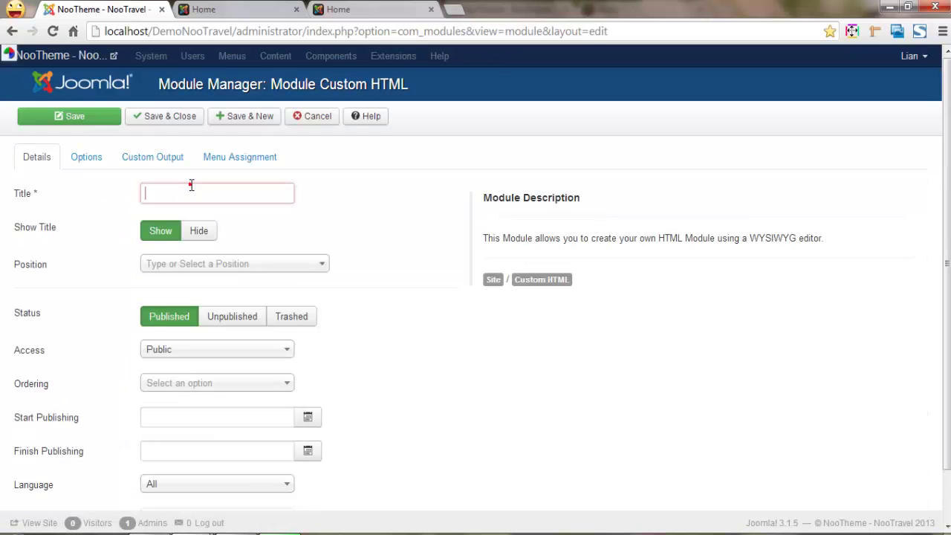
type("W")
key("Down")
key("Return")
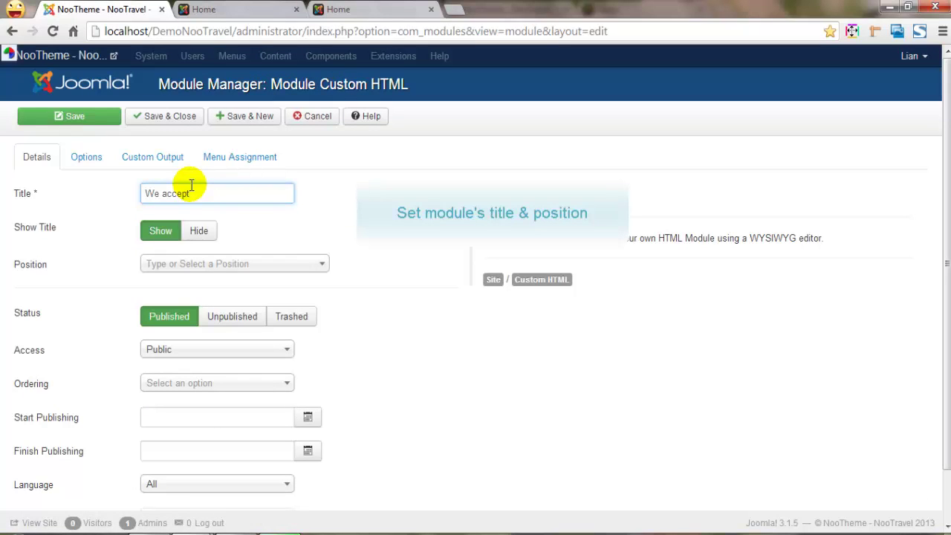
left_click(174, 264)
type("footer-4")
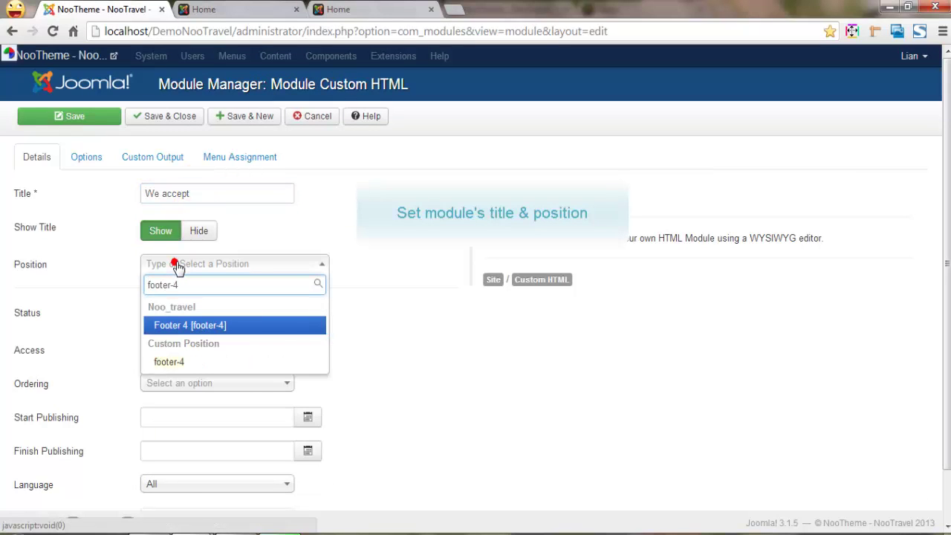
left_click(186, 327)
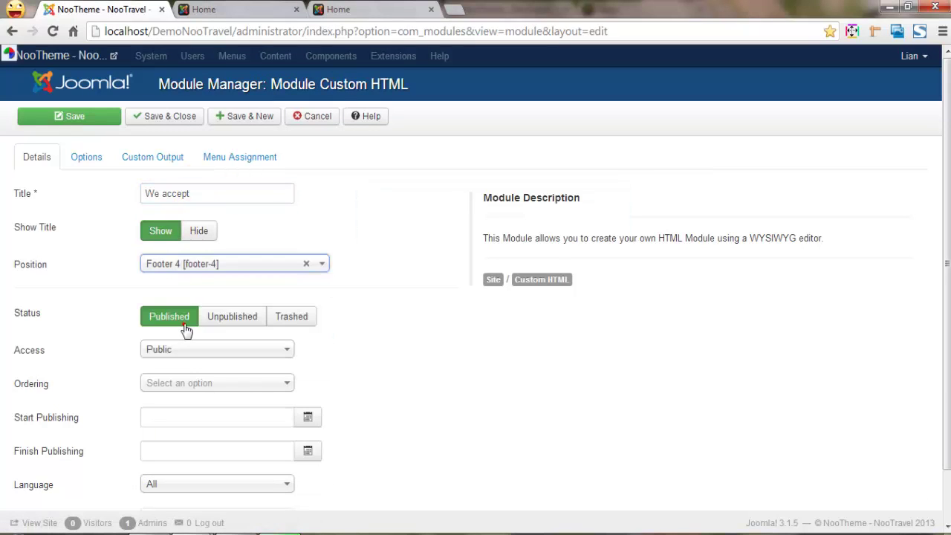
Set the We accept module's class suffix to linkaccept, preceded by a space
left_click(86, 157)
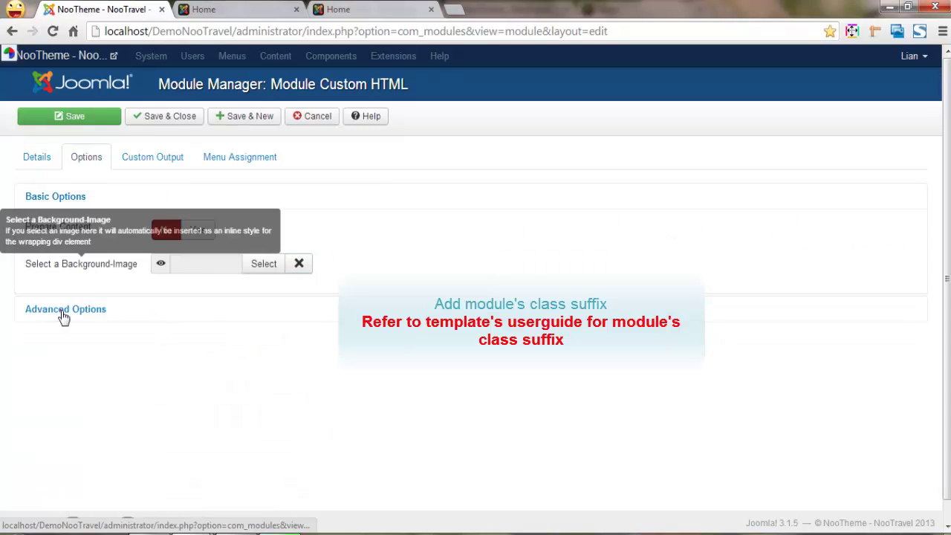
left_click(65, 311)
left_click(208, 307)
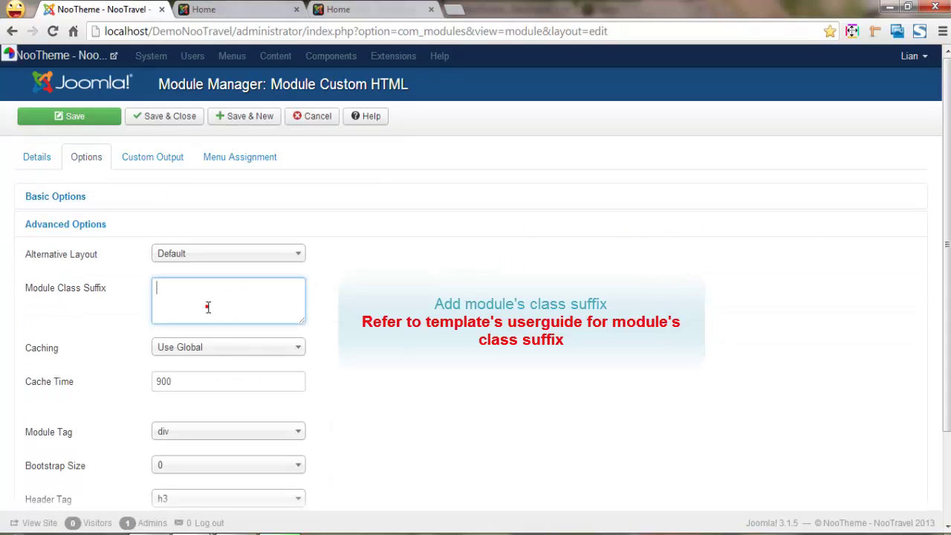
type("linkaccept")
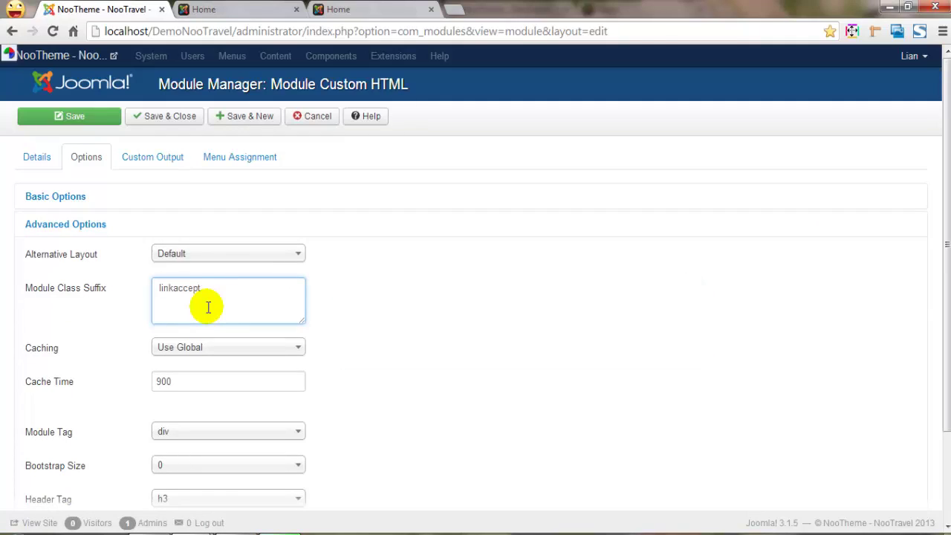
Enter HTML output with master, paypal, visa and co links, and save and close the module with its all-pages assignment
left_click(159, 152)
left_click(884, 456)
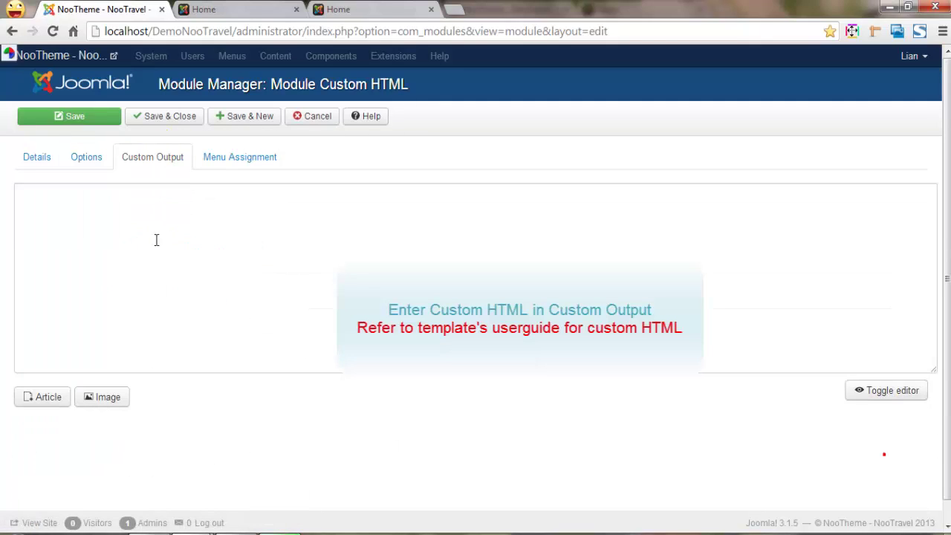
left_click(65, 209)
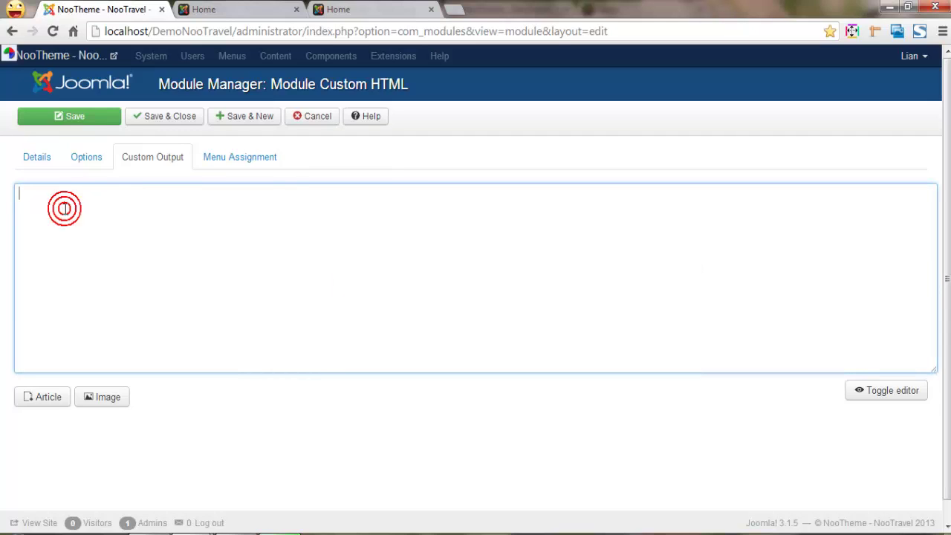
type("<p><a class=\"master\" href=\"#\">master</a> <a class=\"paypal\" href=\"#\">paypal</a> <a class=\"visa\" href=\"#\">visa</a> <a class=\"co\" href=\"#\">co</a></p>")
left_click(896, 392)
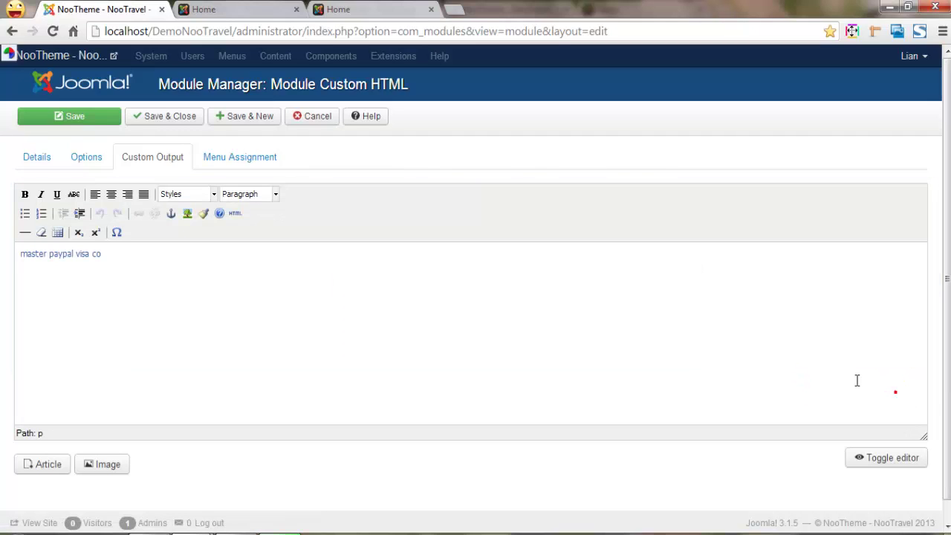
left_click(740, 336)
left_click(229, 156)
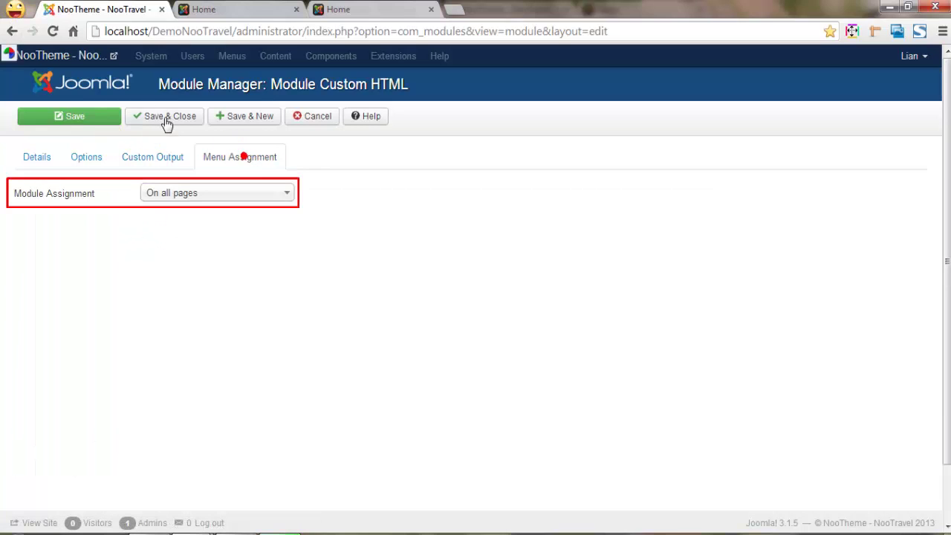
left_click(166, 123)
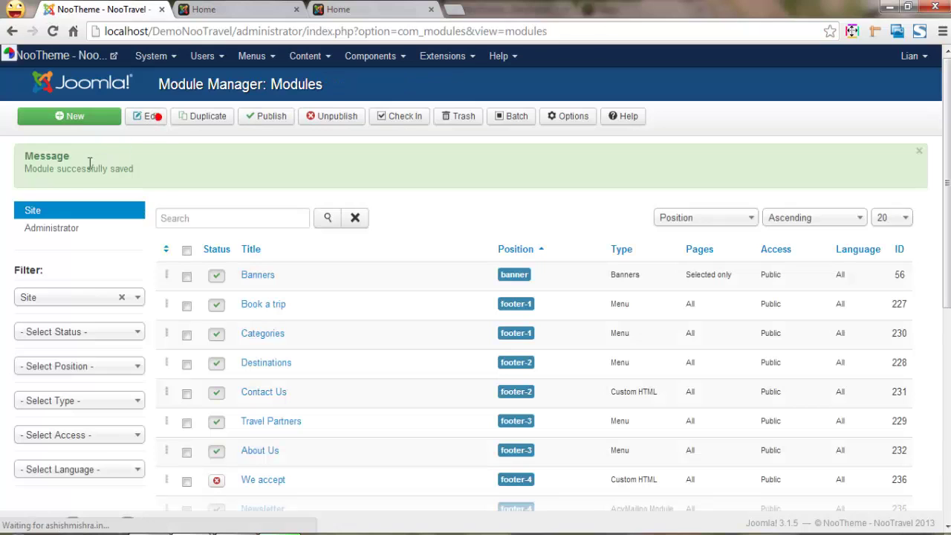
Reload the local site's home page and check the We accept module in the footer
left_click(238, 9)
left_click(246, 33)
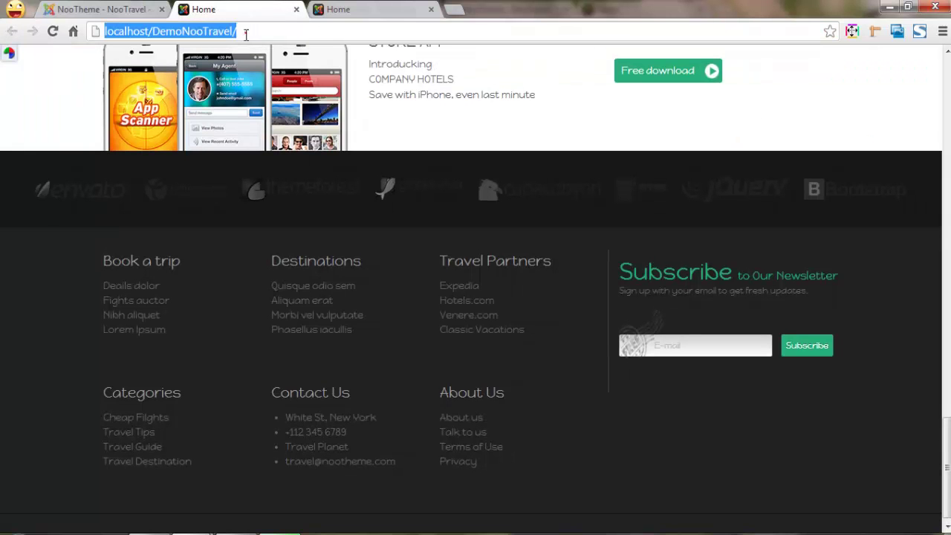
key("Return")
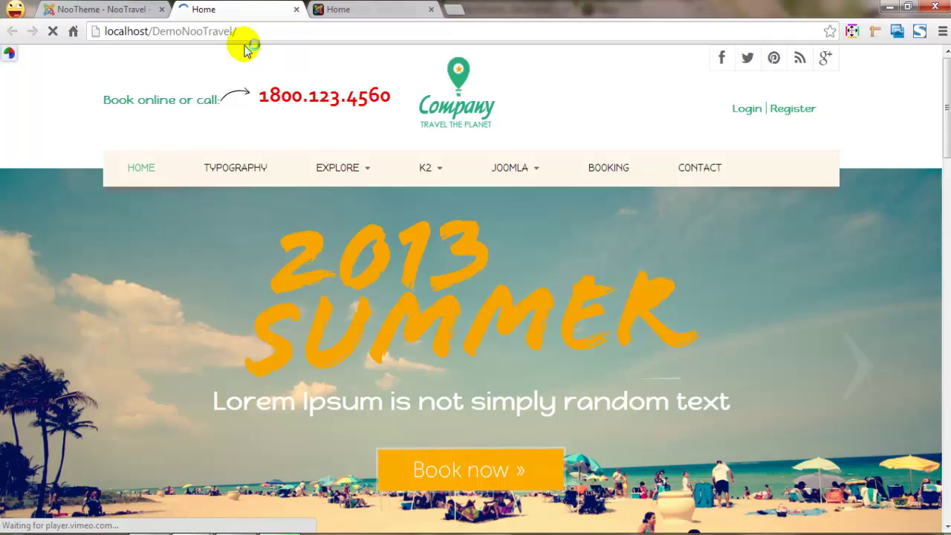
scroll(420, 245, "down", 15)
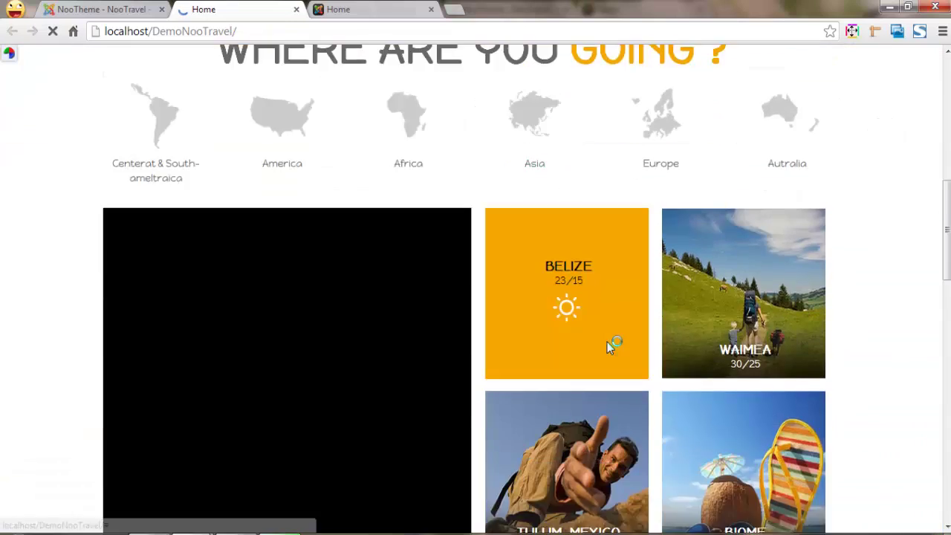
scroll(689, 365, "down", 5)
Create a Footer module titled Footer in the Noo_travel template's Footer [footer] position, and save and close it assigned to all pages
scroll(768, 363, "down", 3)
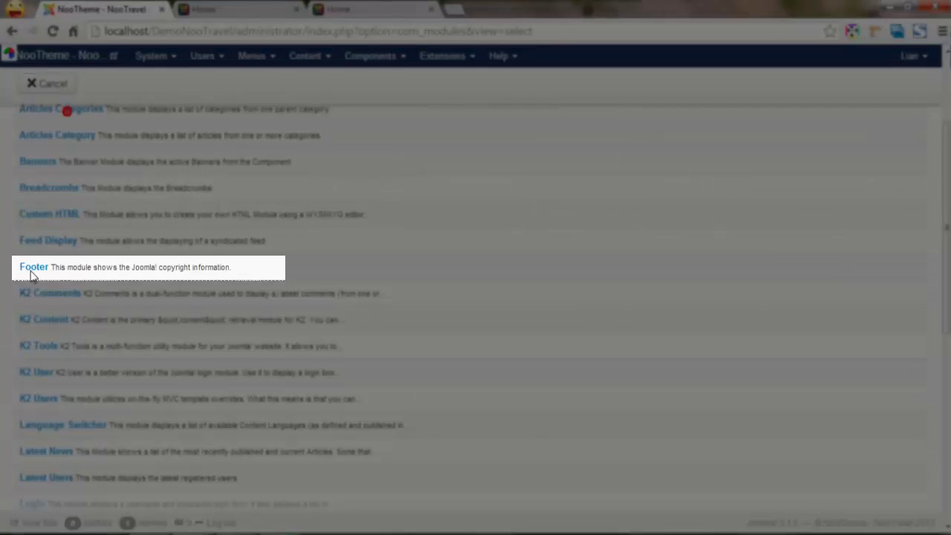
left_click(33, 269)
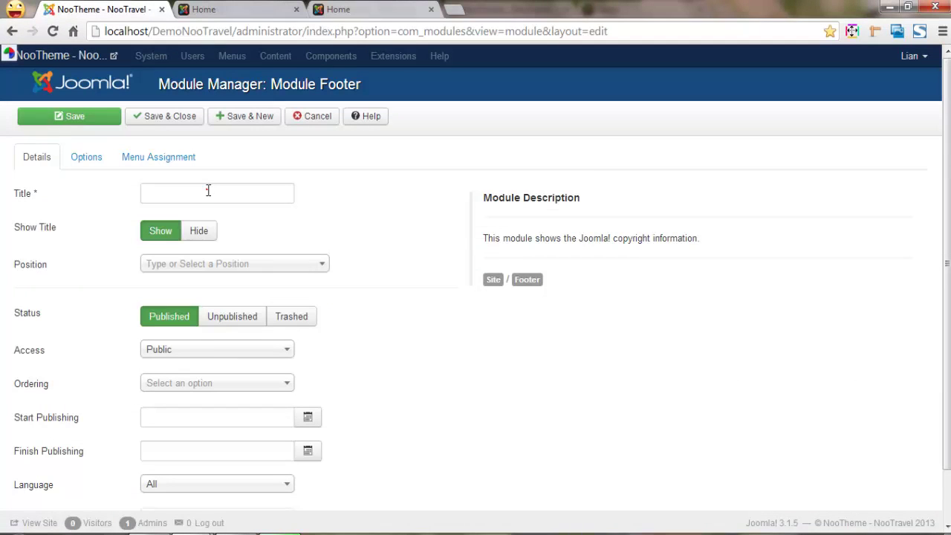
left_click(206, 191)
type("Footer")
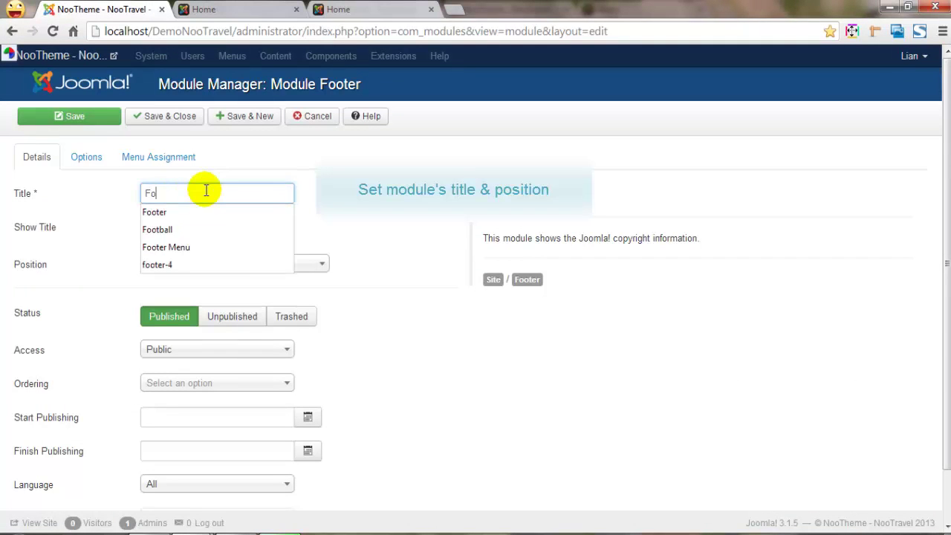
left_click(205, 267)
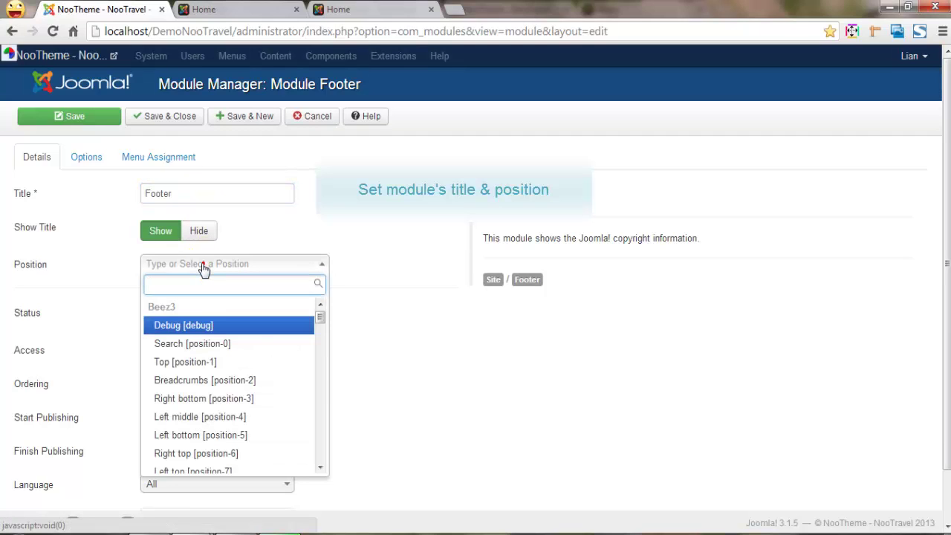
type("footer")
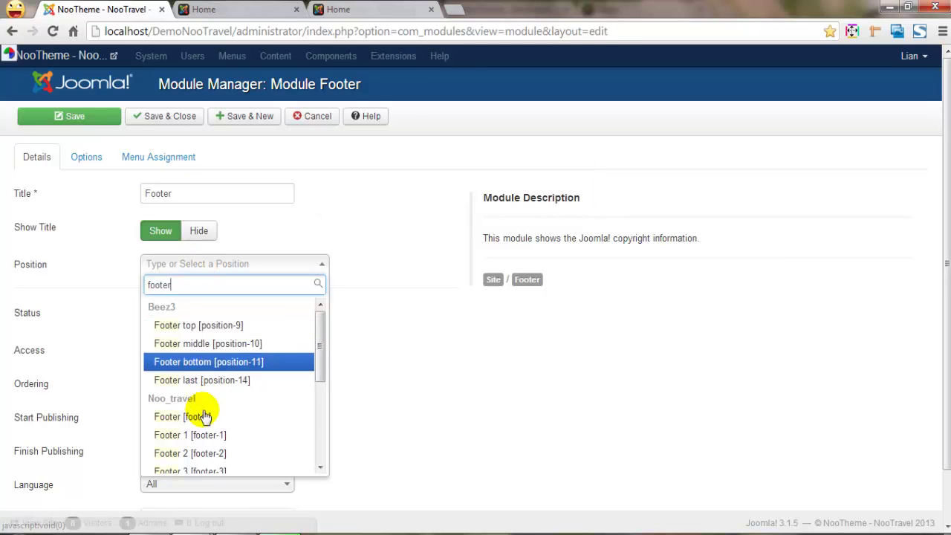
left_click(205, 417)
left_click(160, 155)
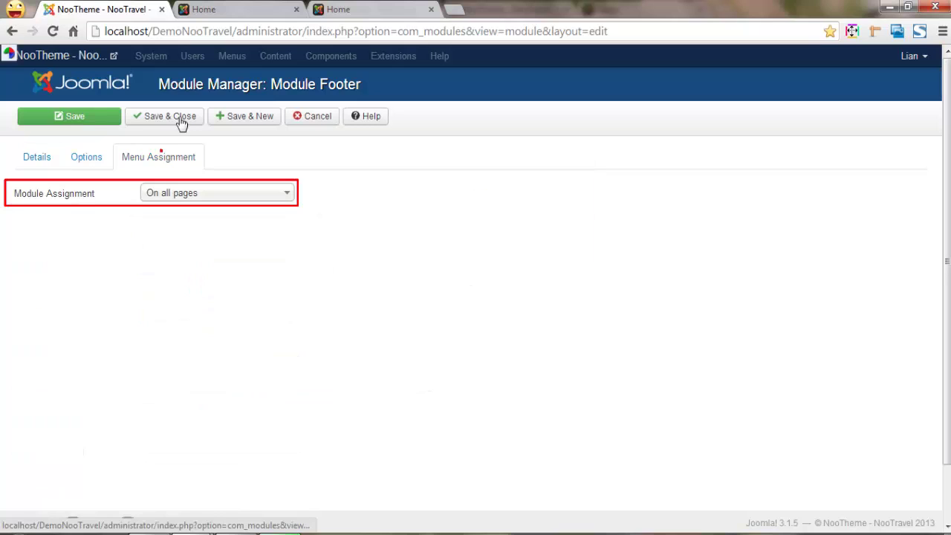
left_click(167, 119)
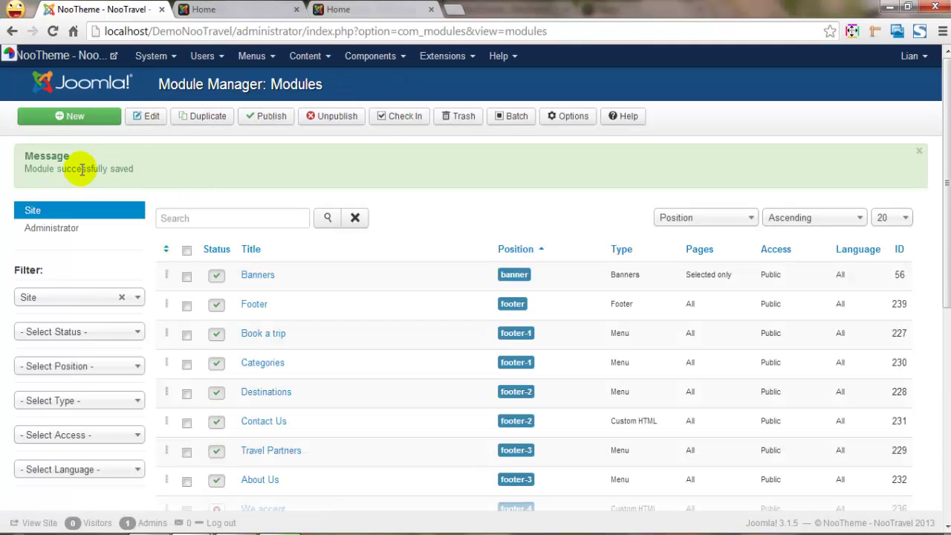
Reload the local site's home page and check the Footer module at the end of the page
left_click(250, 7)
left_click(250, 27)
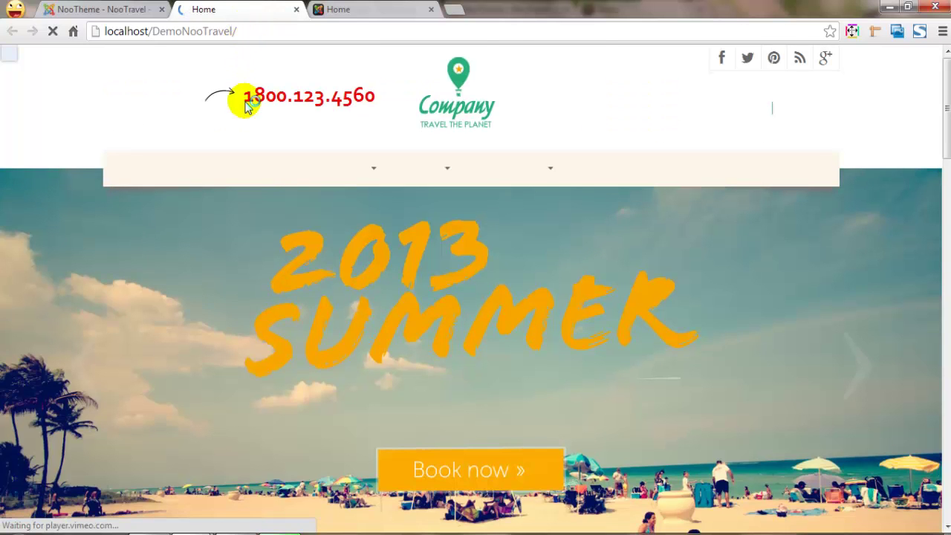
scroll(294, 214, "down", 20)
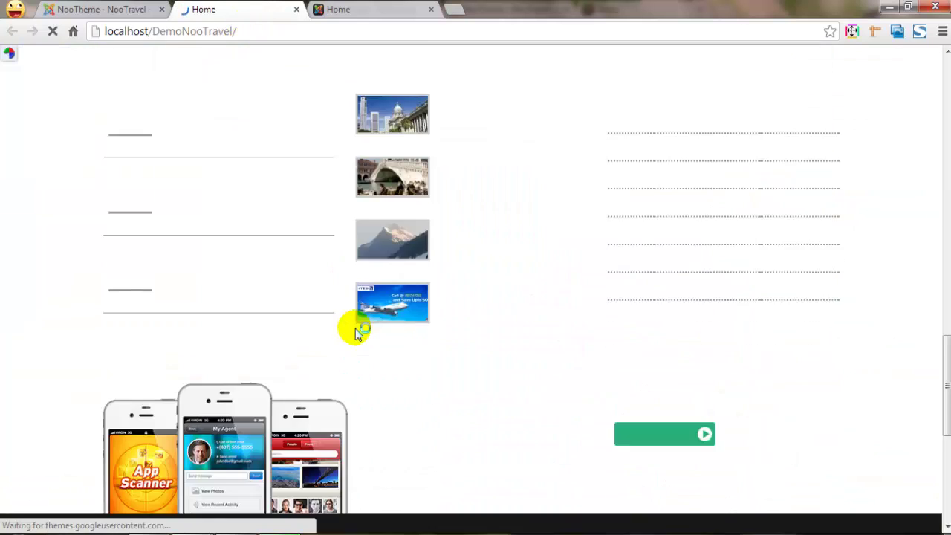
scroll(384, 348, "down", 2)
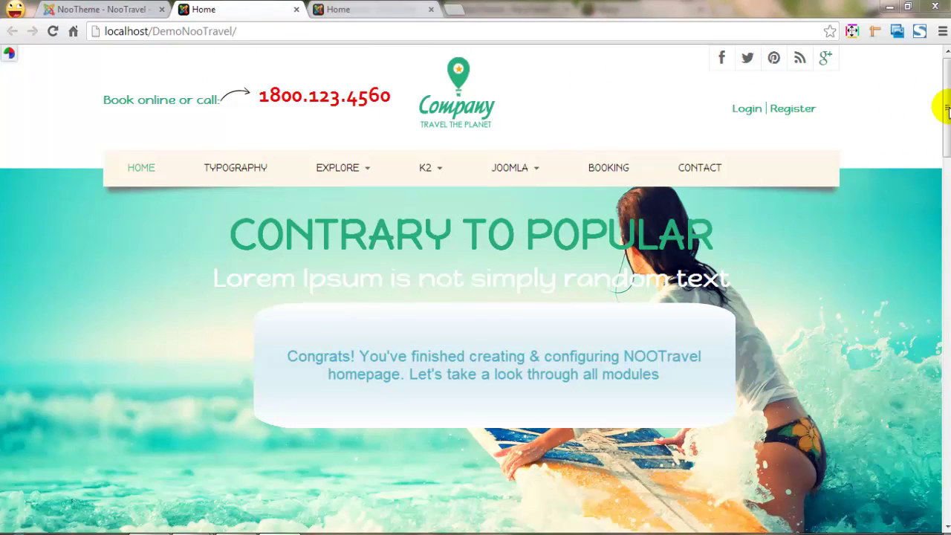
Look over the home page's header and slideshow, advancing through the banner slides
left_click_drag(948, 110, 948, 160)
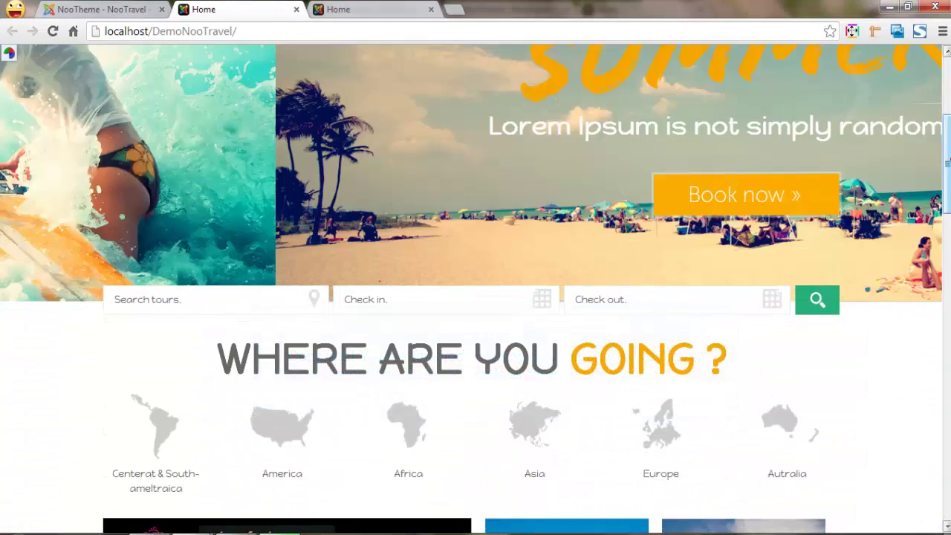
scroll(948, 160, "up", 2)
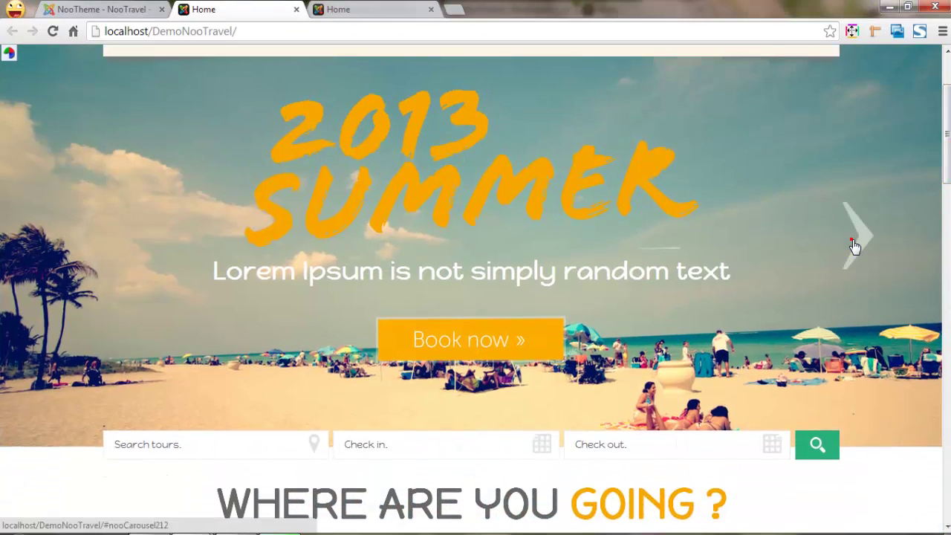
left_click(857, 236)
left_click(856, 236)
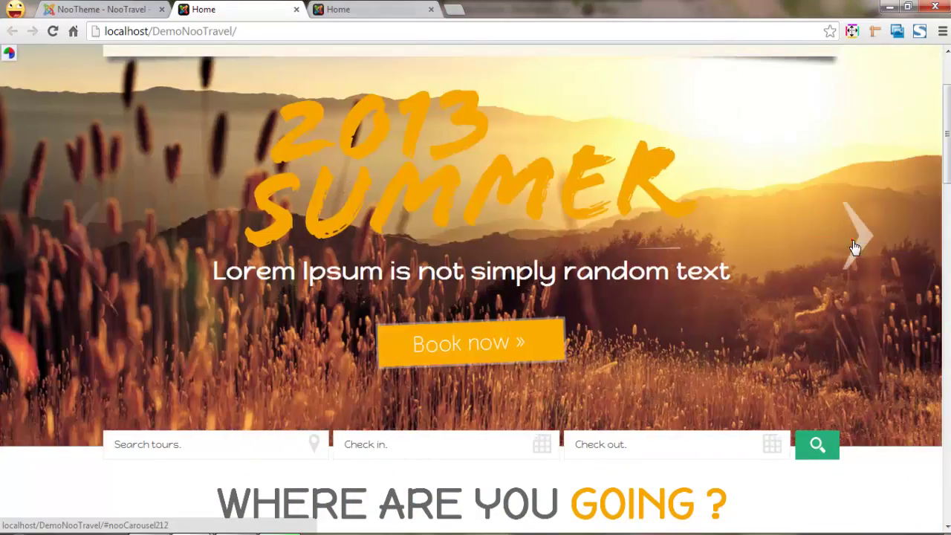
left_click(855, 245)
Review the remaining home page modules from the tour search and destinations through events, discover and flight to the footer
scroll(947, 142, "down", 1)
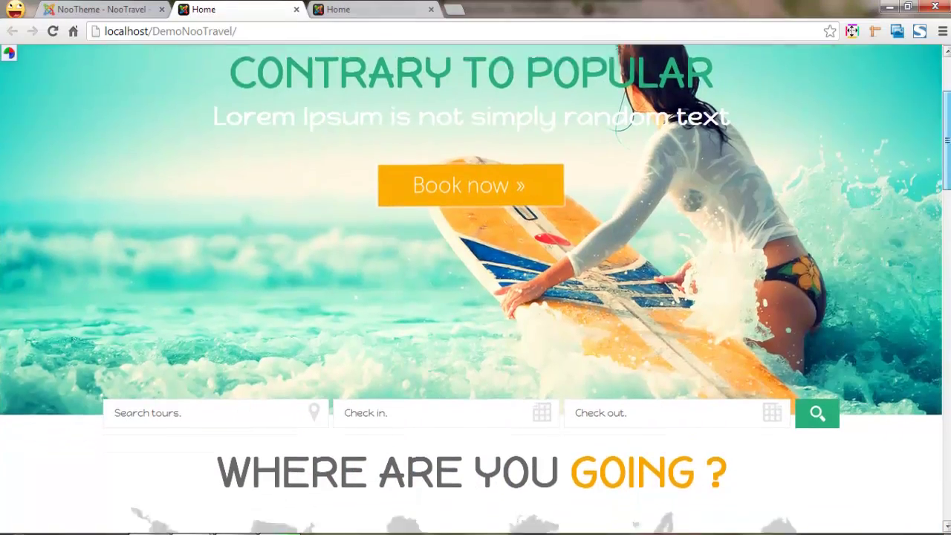
scroll(476, 290, "down", 5)
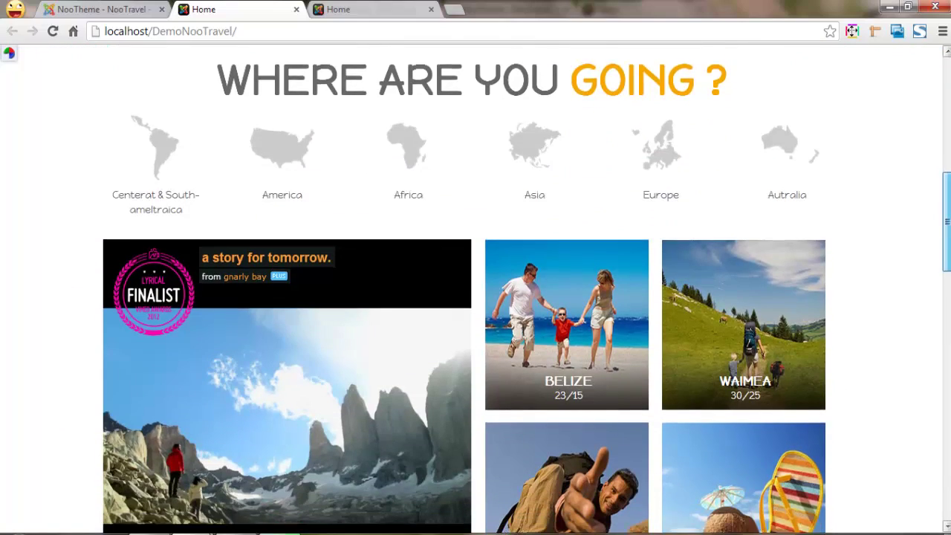
scroll(476, 297, "down", 8)
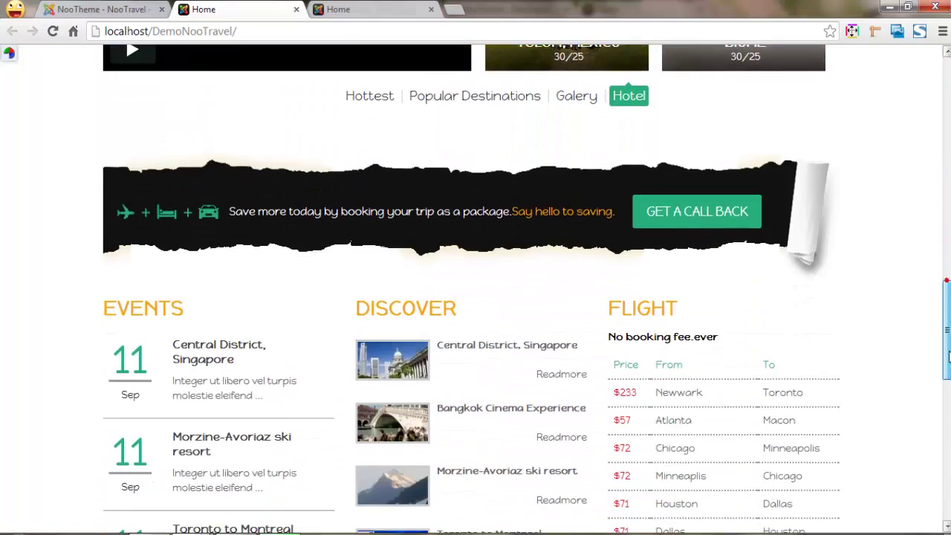
left_click_drag(949, 356, 948, 500)
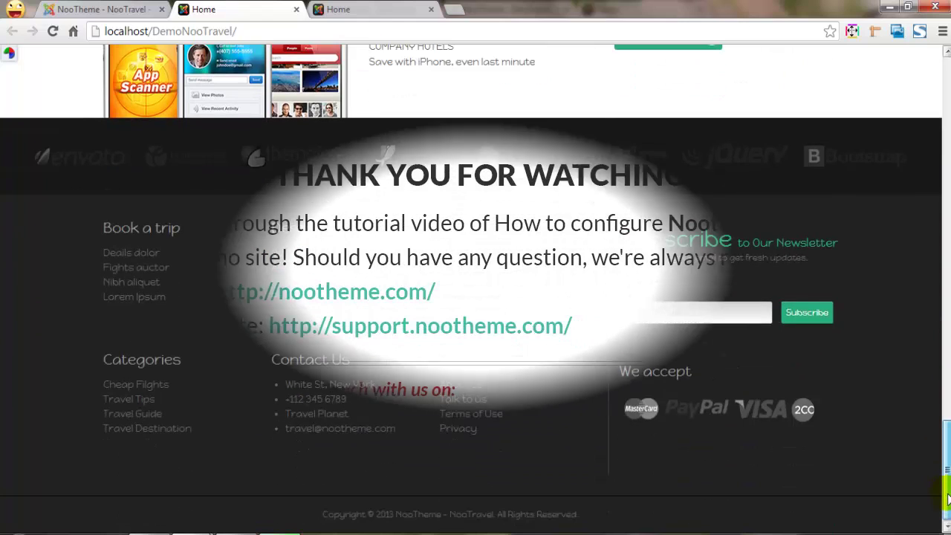